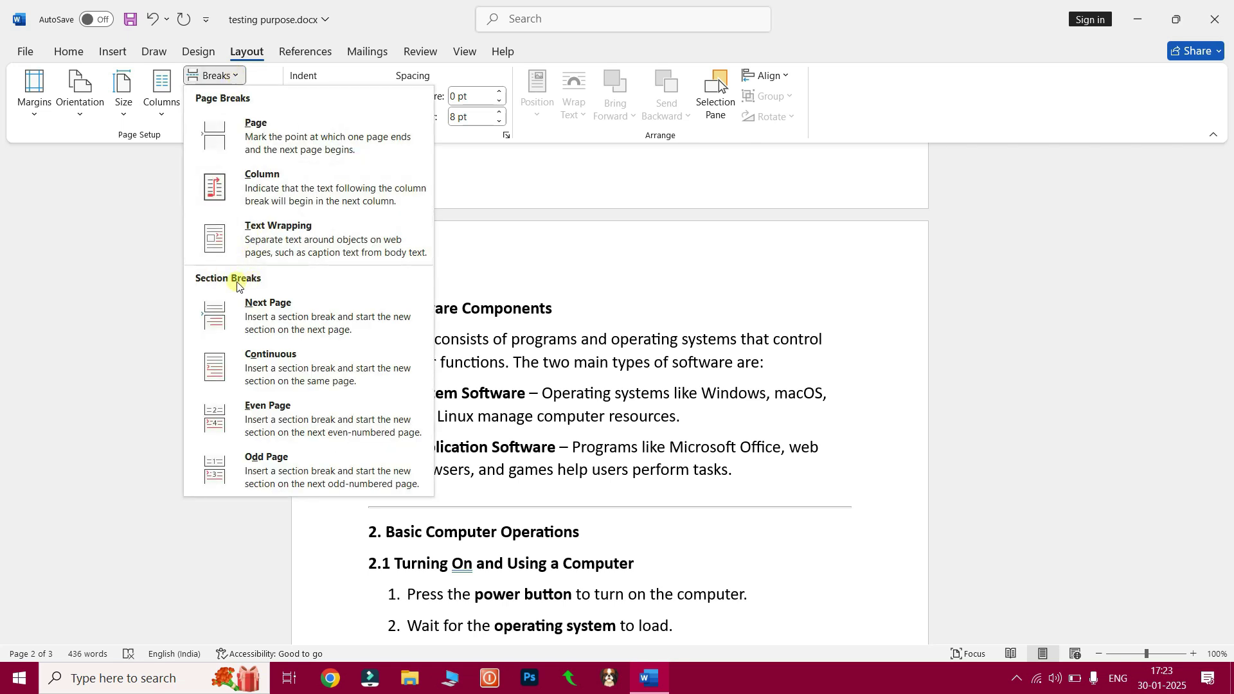
Insert a next-page section break at 1.2 Software Components and a top-centred Plain Number 2 page number
left_click(277, 320)
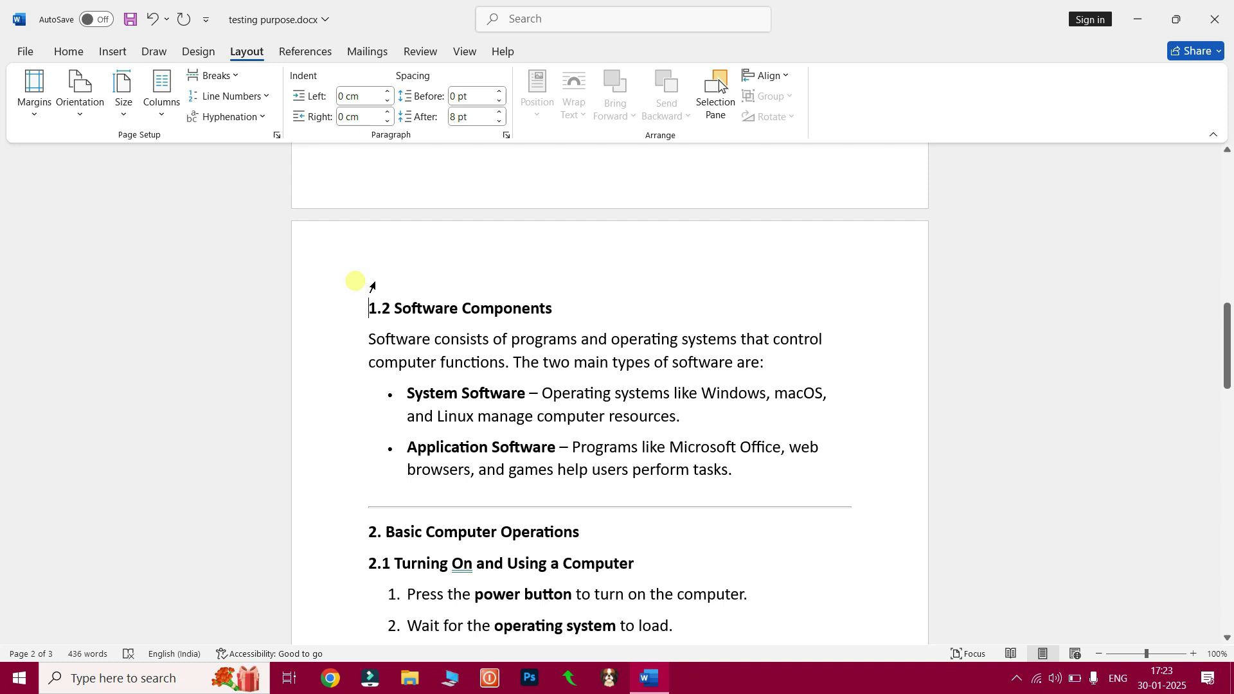
left_click(113, 53)
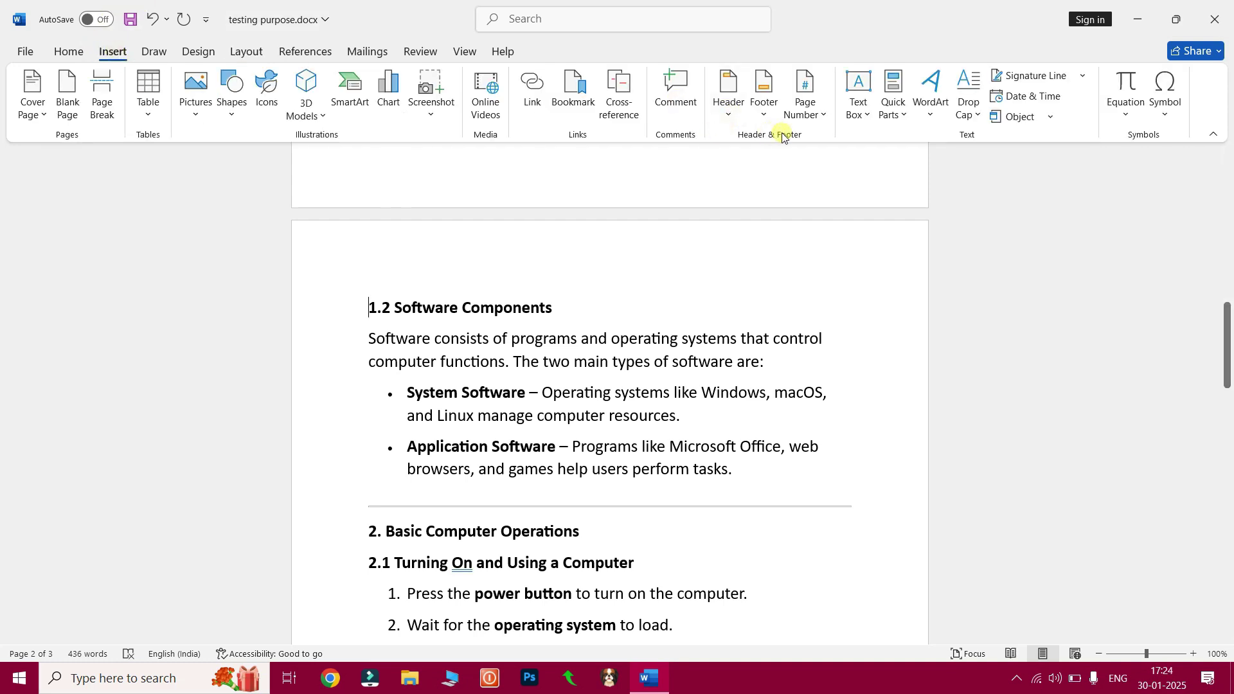
left_click(825, 118)
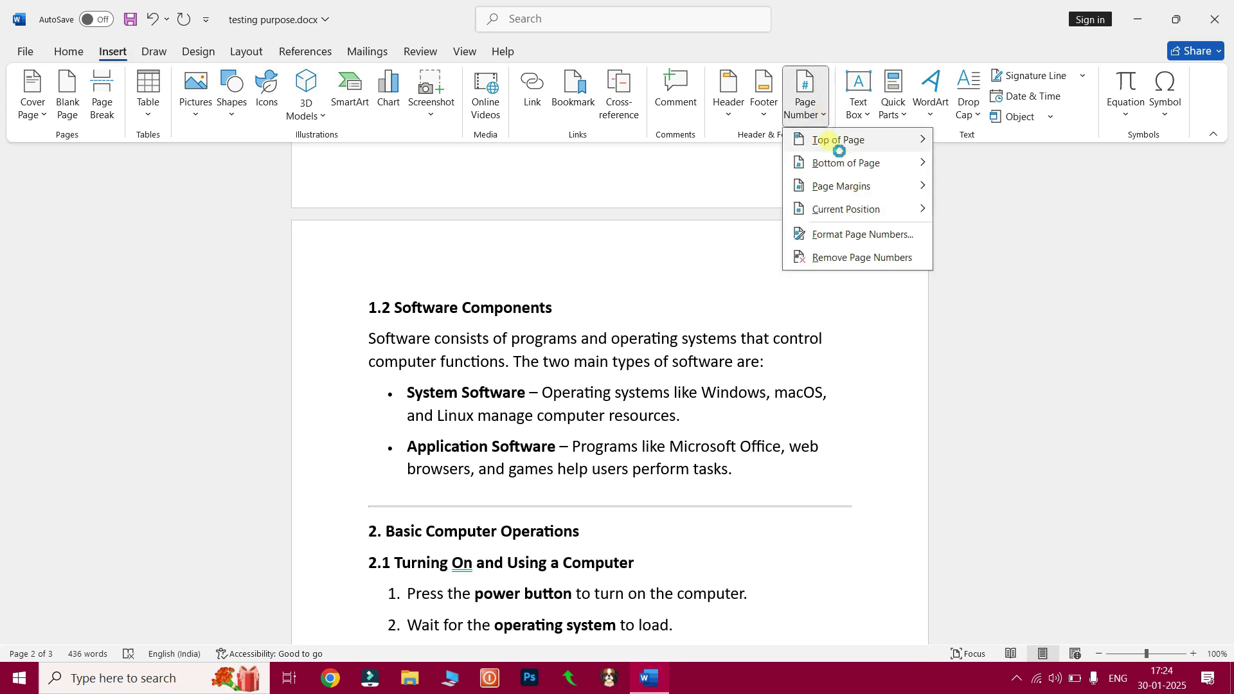
mouse_move(829, 143)
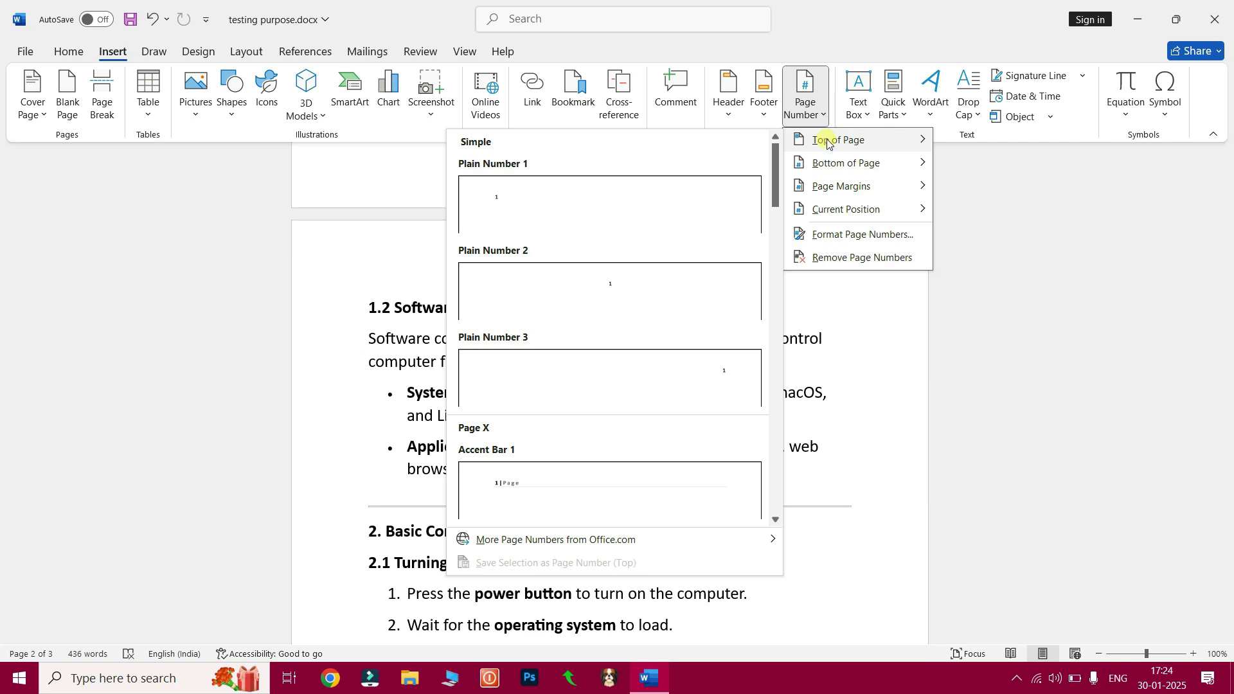
left_click(557, 293)
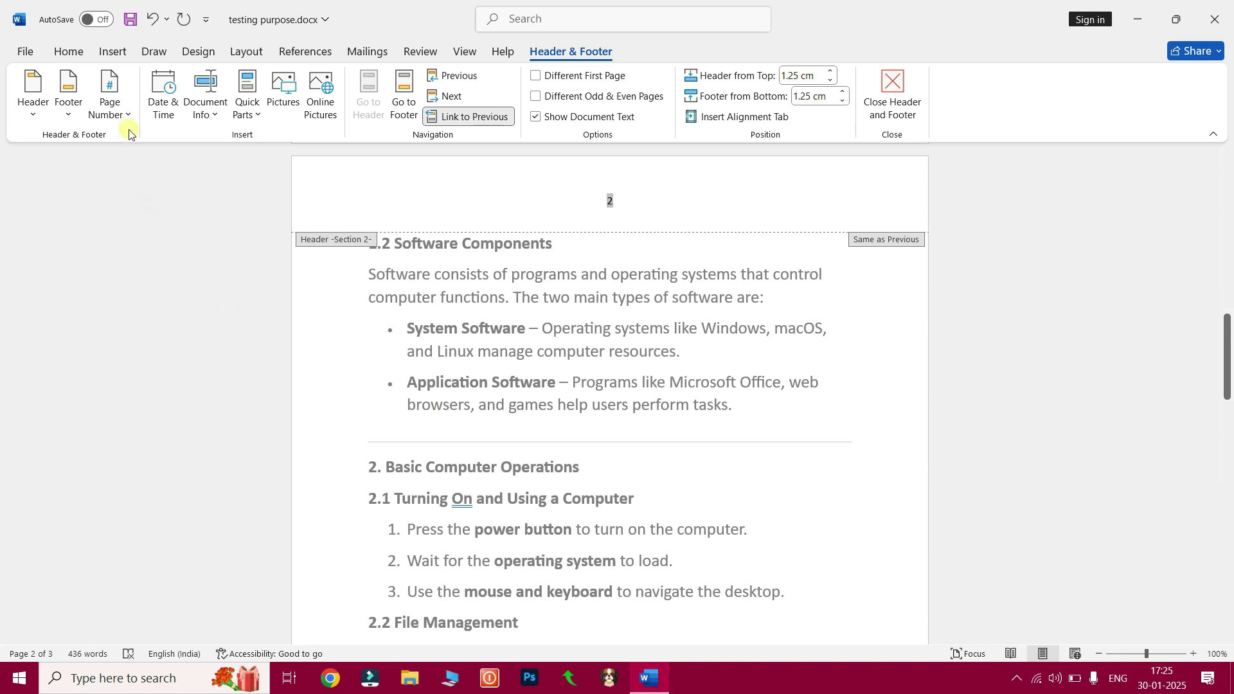
Format section 2's page numbers as 1, 2, 3, starting at 1
left_click(129, 116)
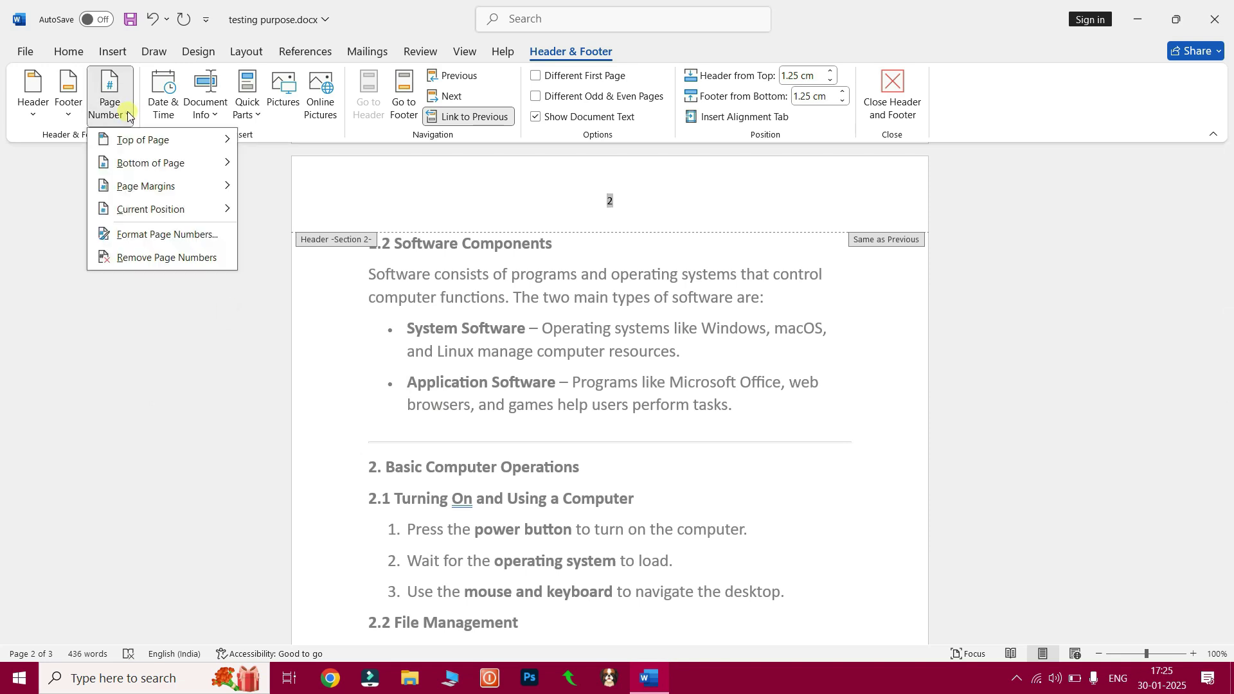
left_click(150, 239)
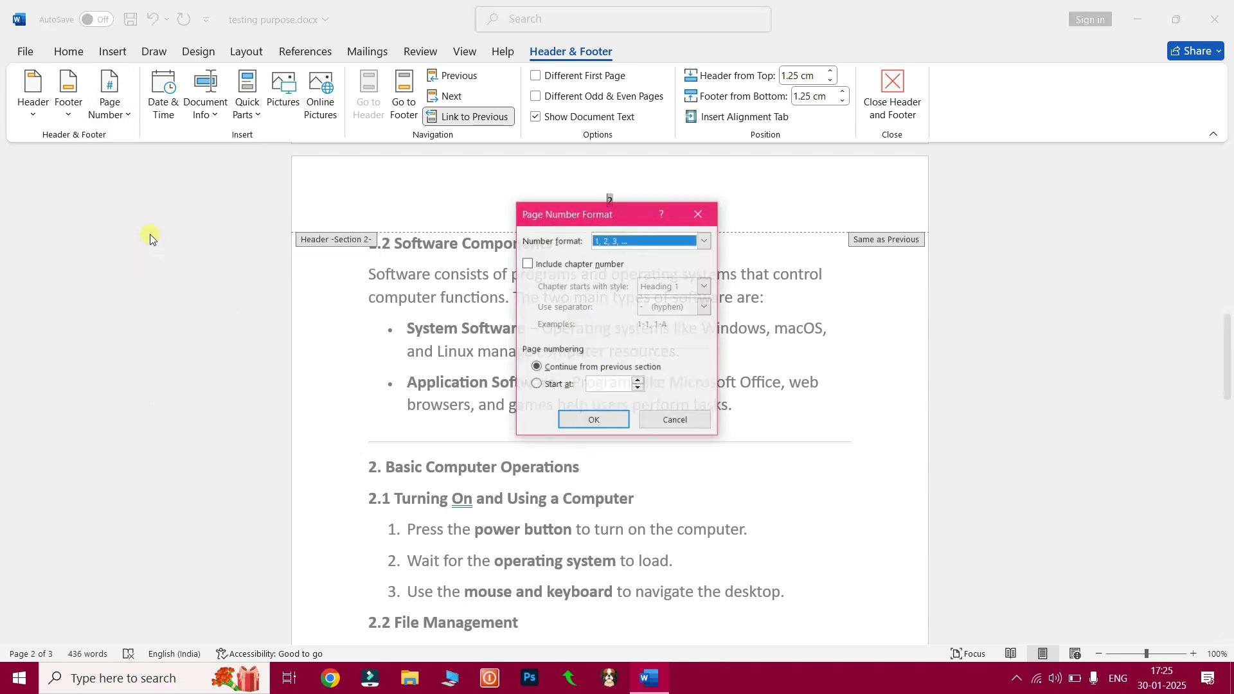
left_click(630, 243)
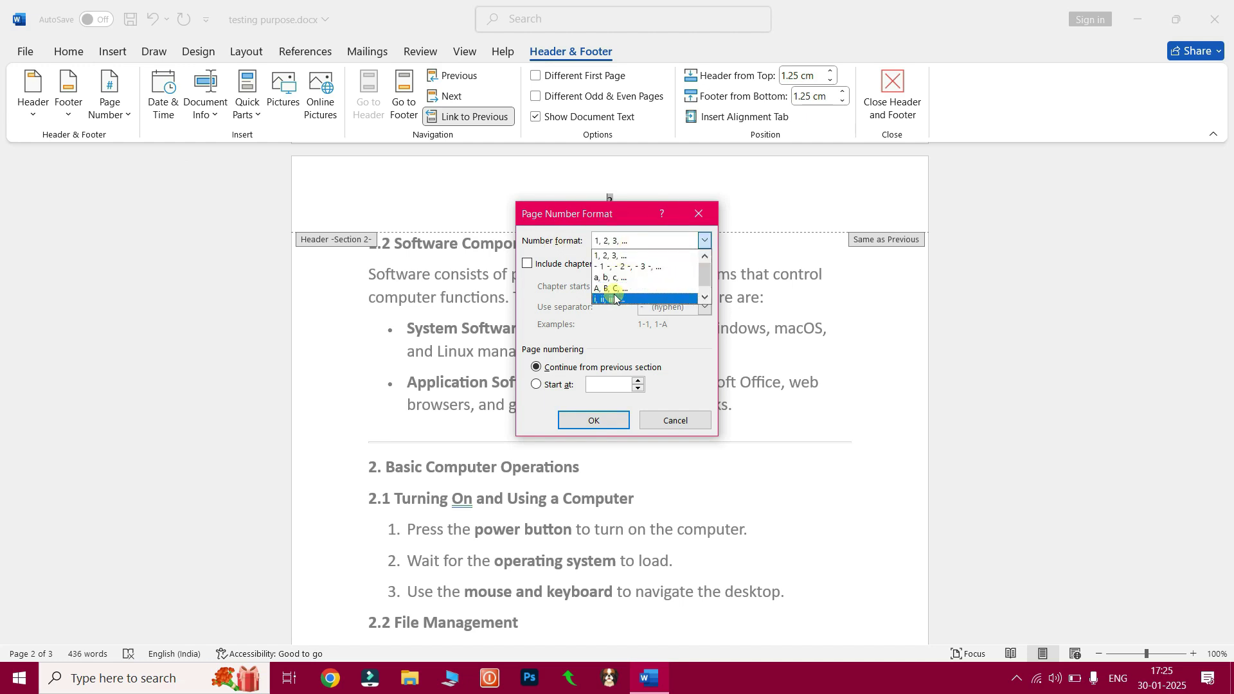
left_click(612, 256)
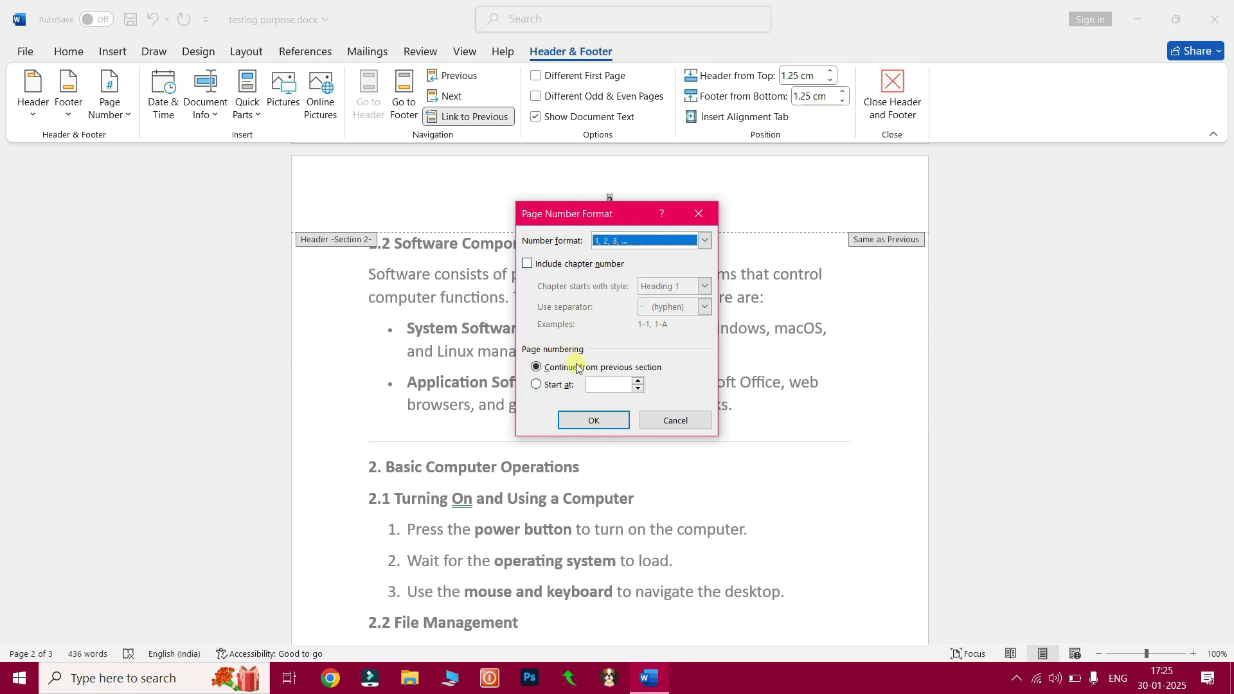
left_click(537, 385)
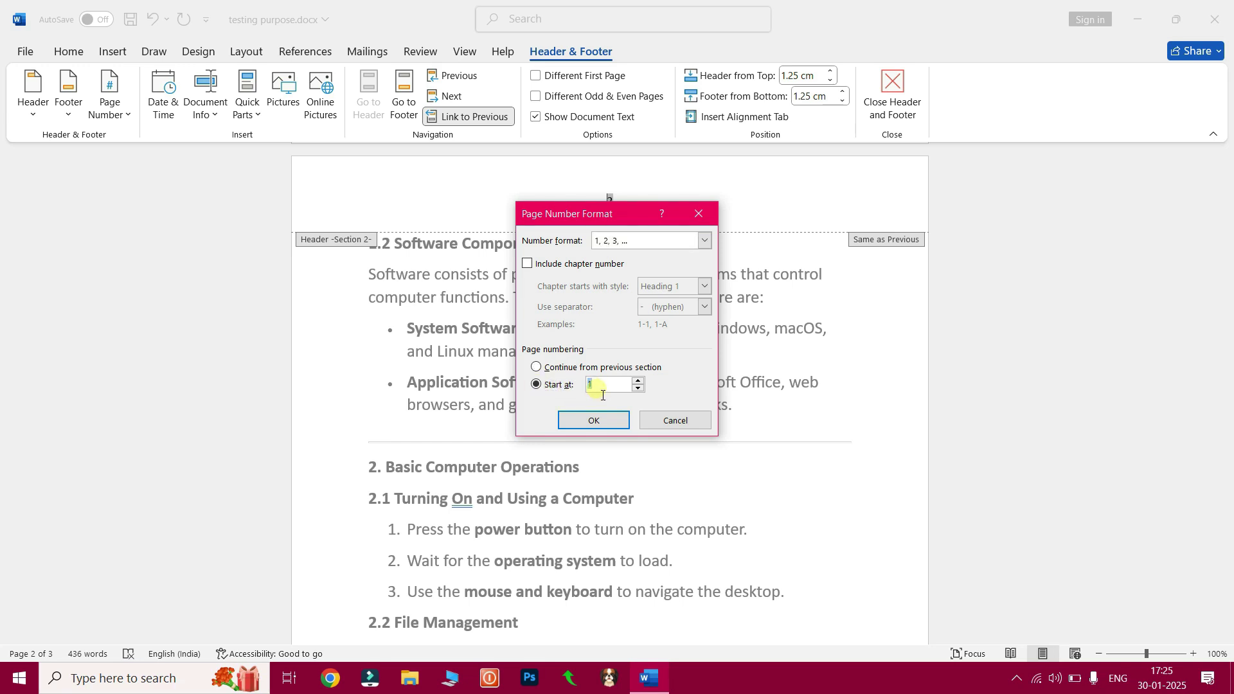
left_click(594, 421)
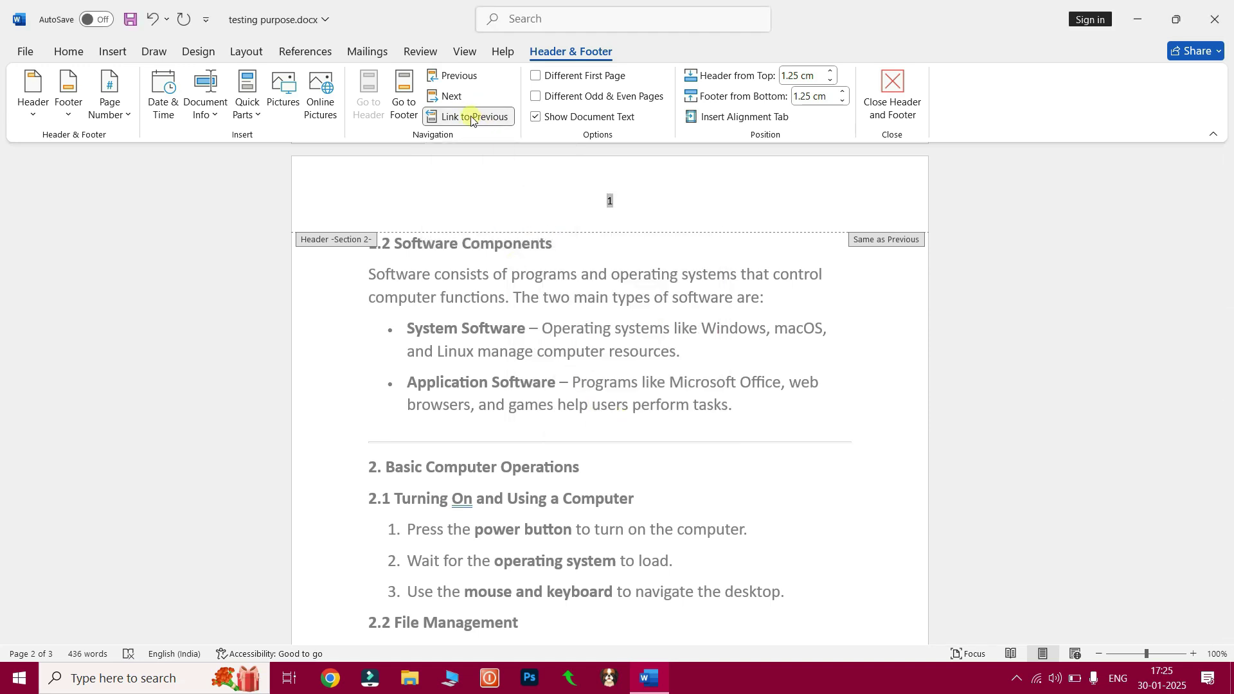
Turn off Link to Previous for section 2's header, check the numbering, and close header editing
left_click(475, 117)
left_click_drag(1228, 370, 1229, 190)
left_click_drag(628, 205, 598, 208)
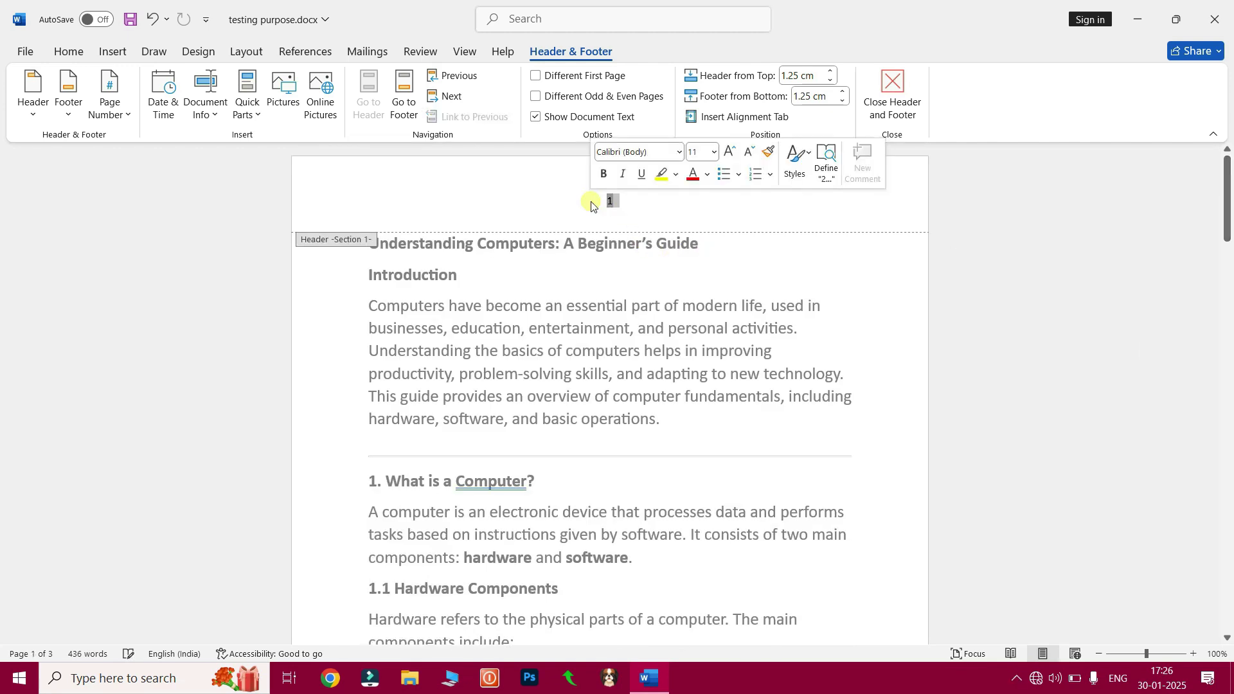
scroll(646, 302, "down", 5)
scroll(650, 306, "down", 6)
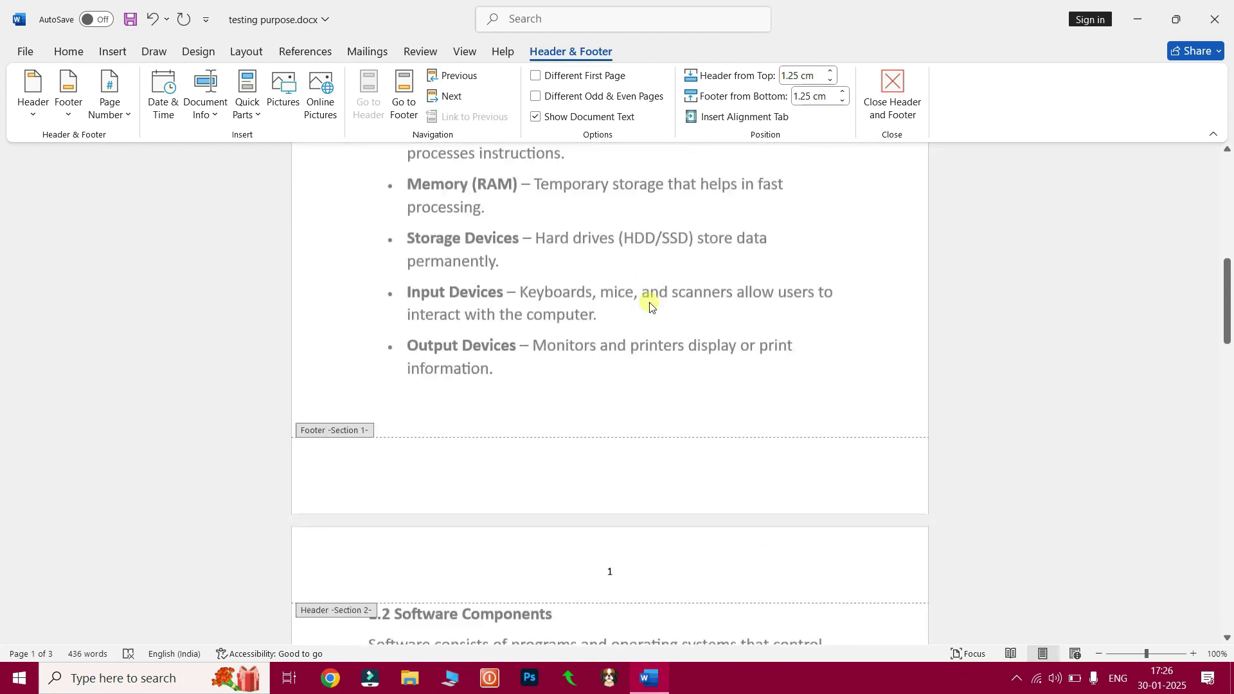
scroll(665, 320, "down", 13)
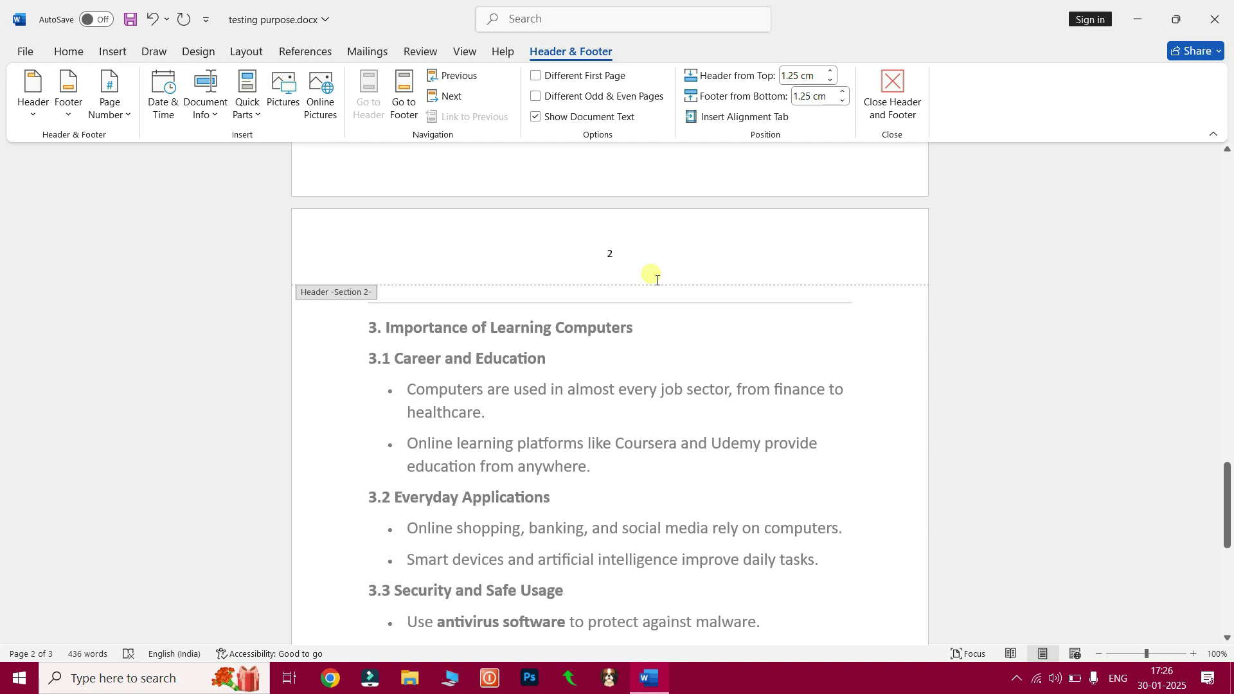
scroll(654, 278, "up", 12)
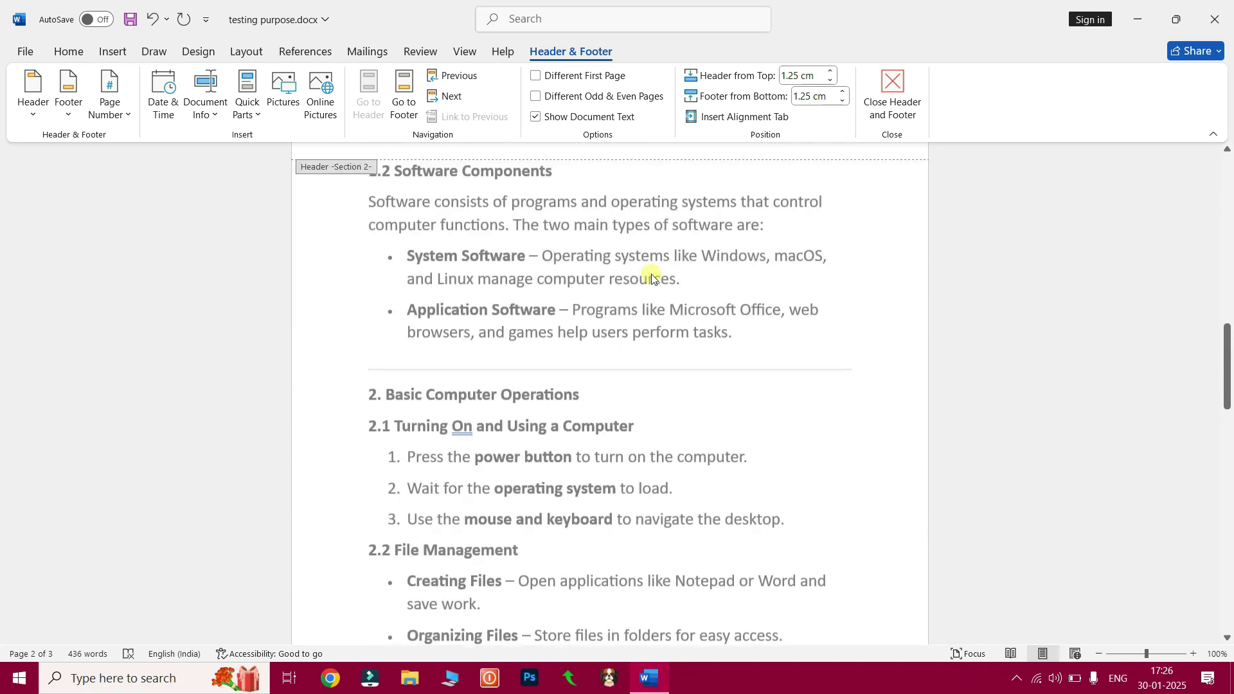
scroll(652, 278, "up", 4)
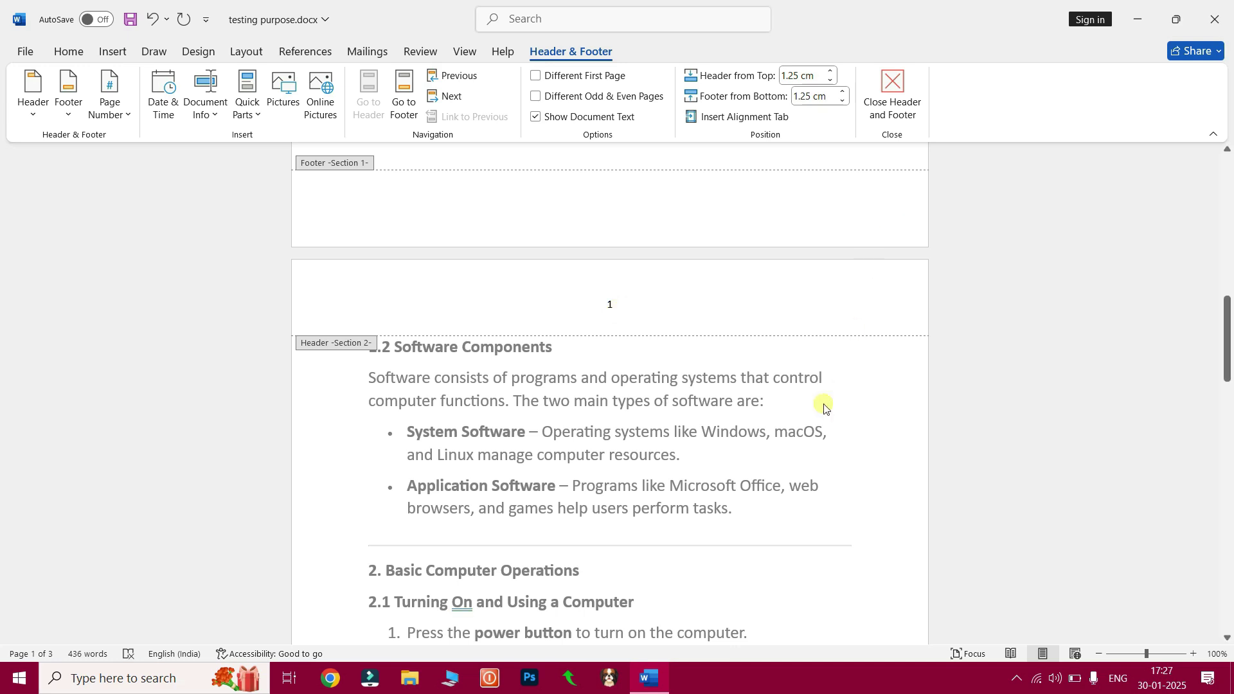
left_click(898, 90)
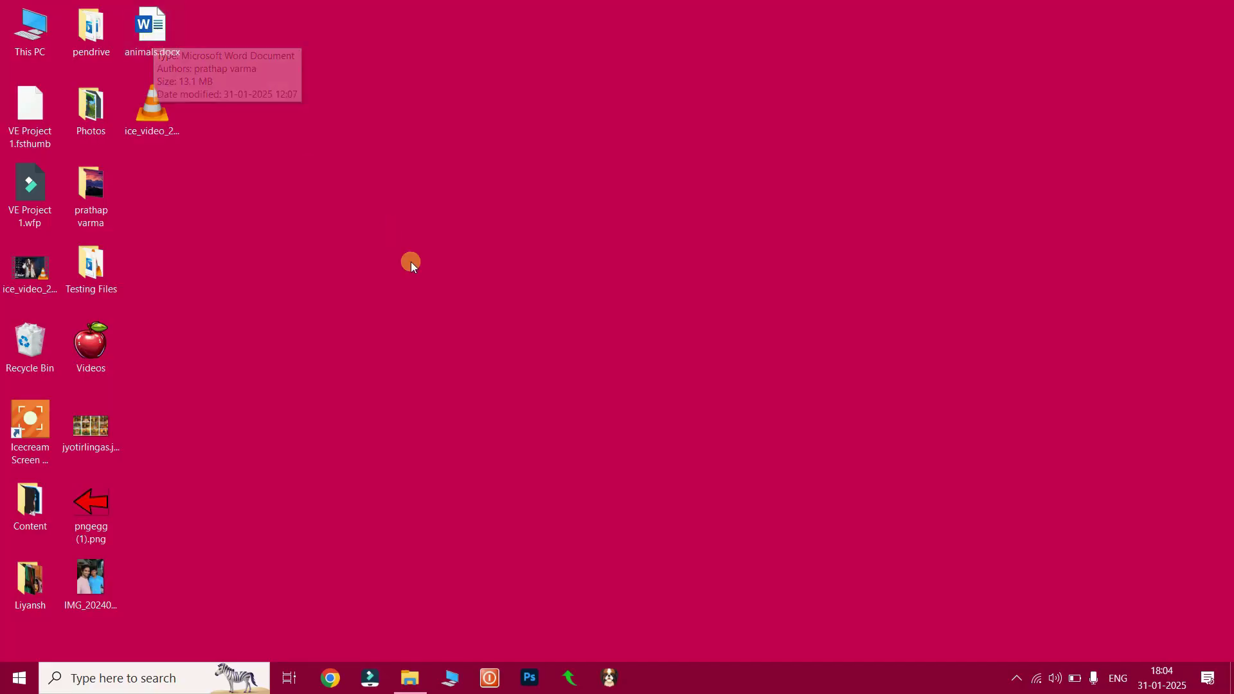
Check the animals.docx properties to confirm its 13.1 MB size, then open it in Word
double_click(163, 41)
right_click(160, 42)
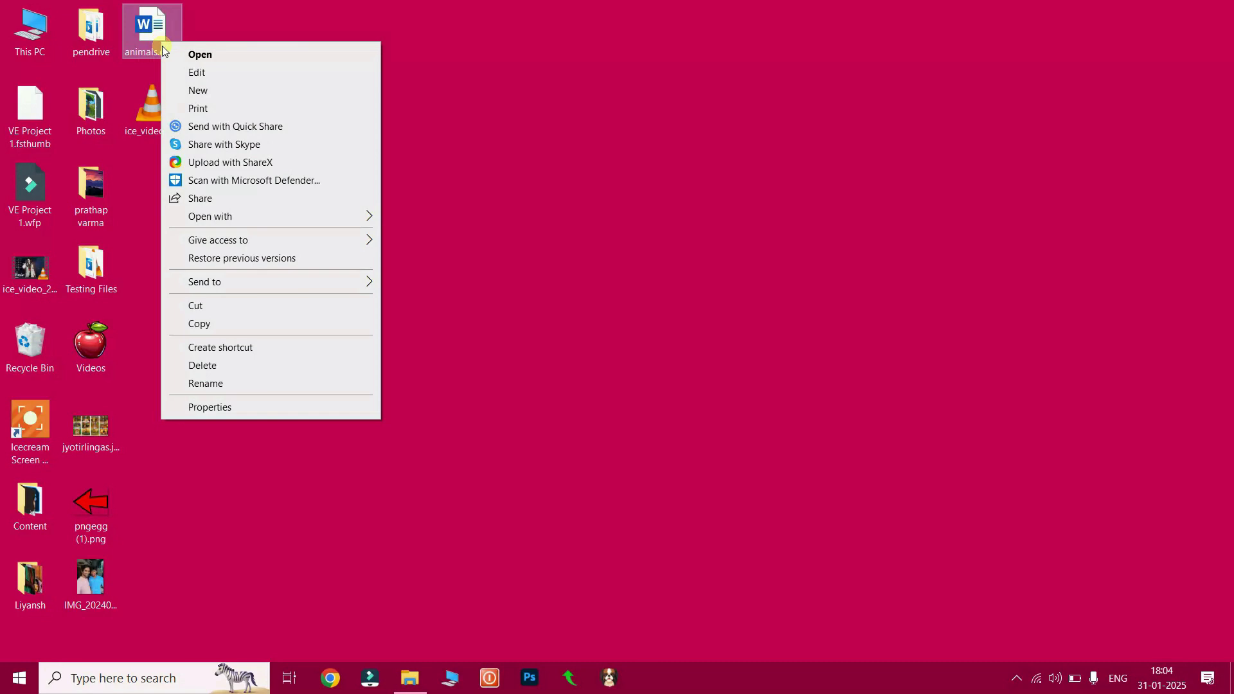
left_click(211, 412)
left_click_drag(247, 220, 275, 229)
left_click(461, 56)
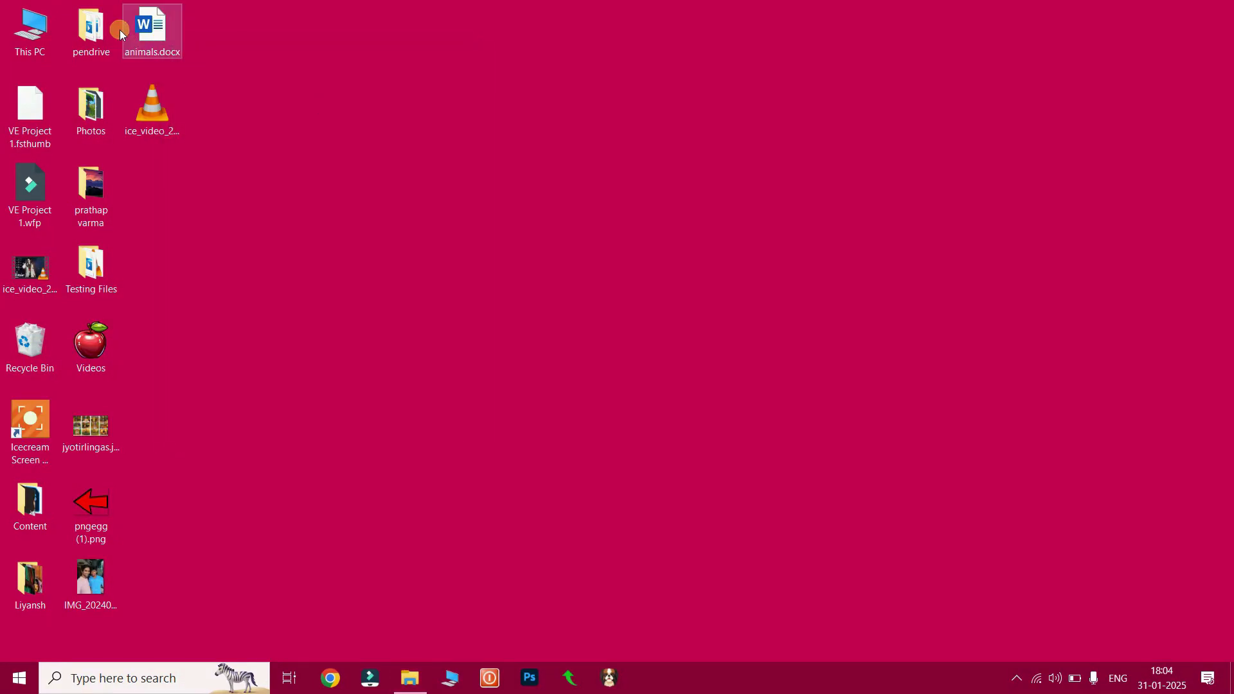
double_click(157, 34)
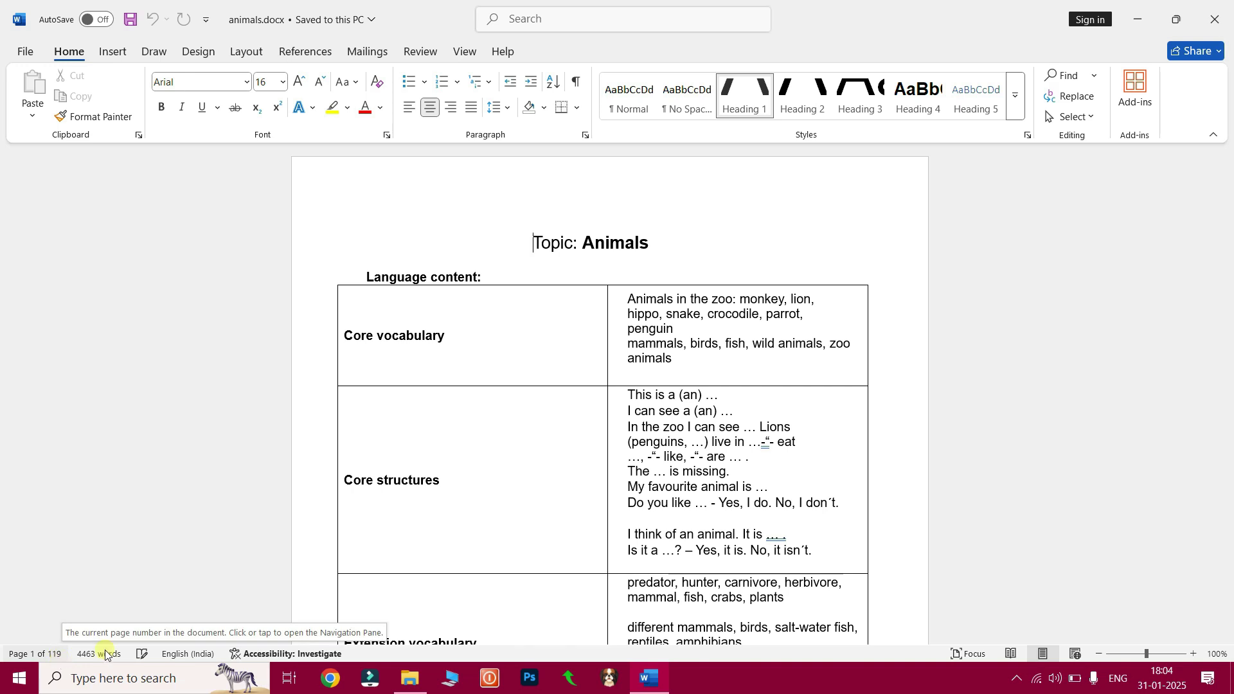
Scroll down animals.docx to the lion drawing on page 3 and select it
left_click(388, 345)
scroll(388, 344, "down", 8)
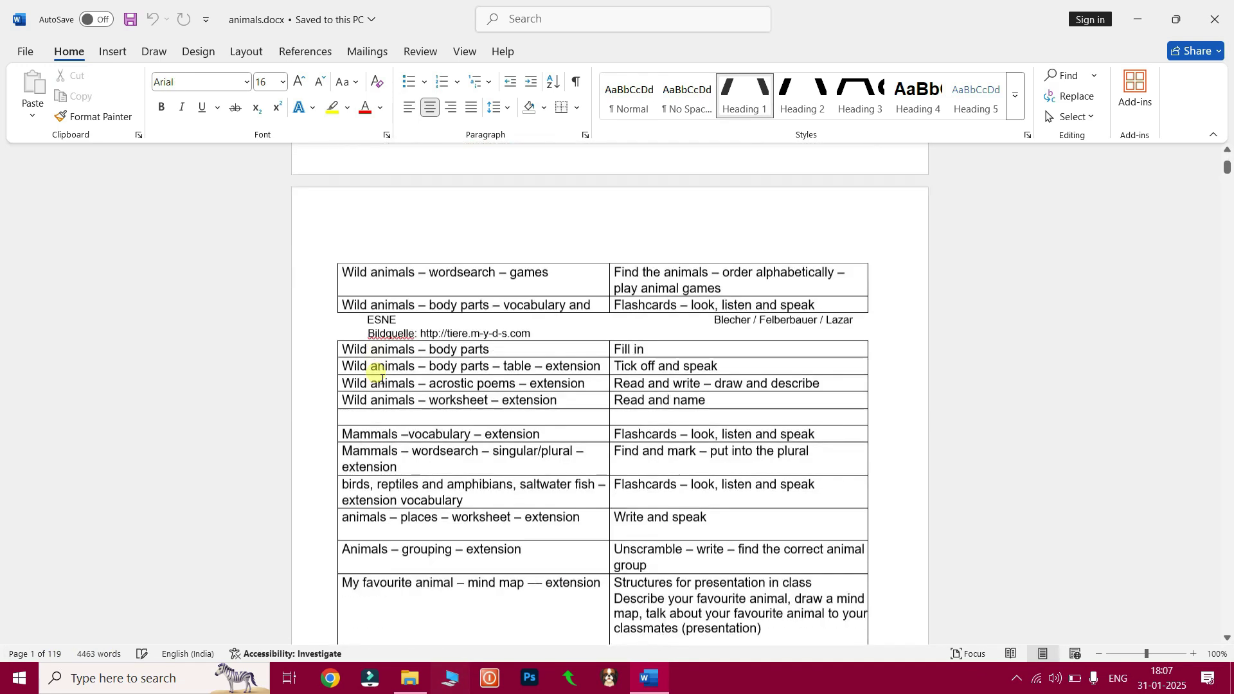
scroll(380, 373, "down", 15)
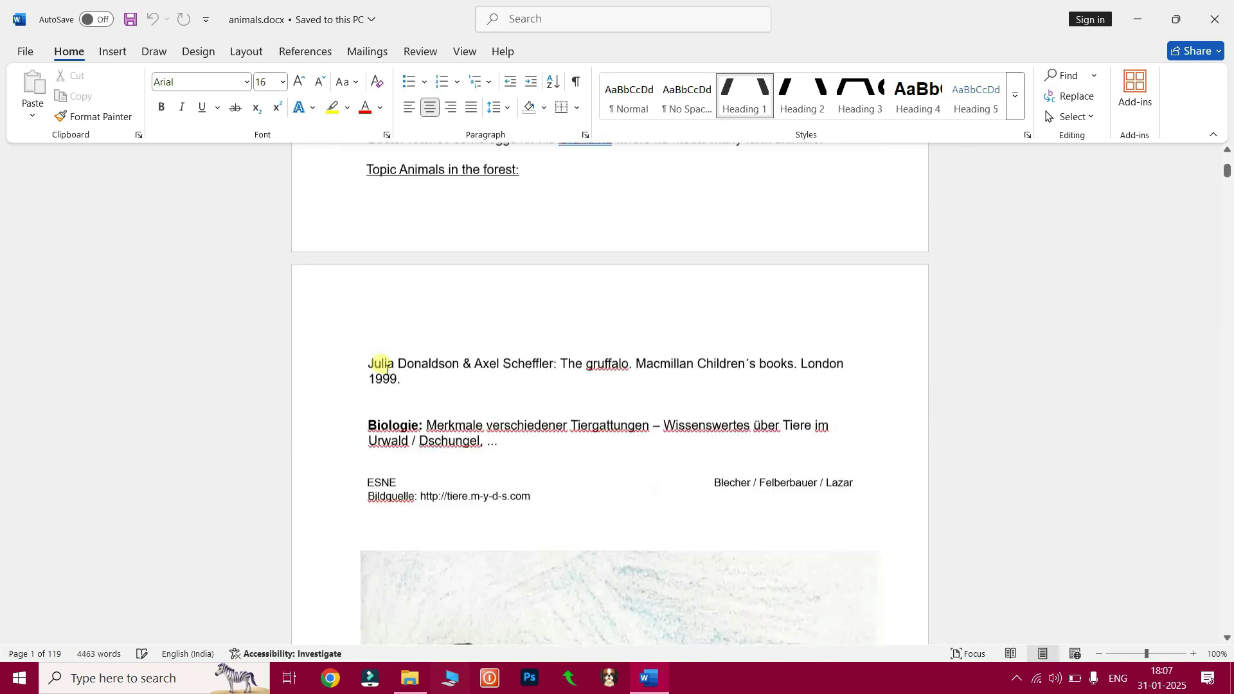
scroll(386, 371, "down", 3)
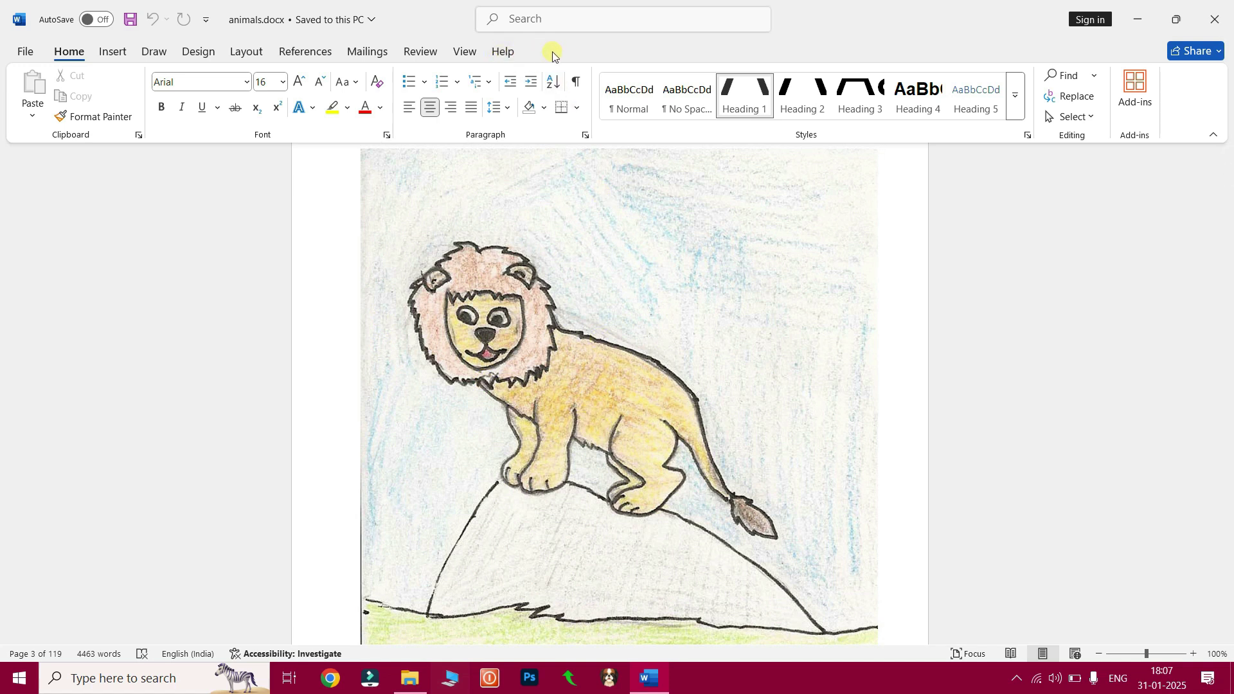
left_click(545, 346)
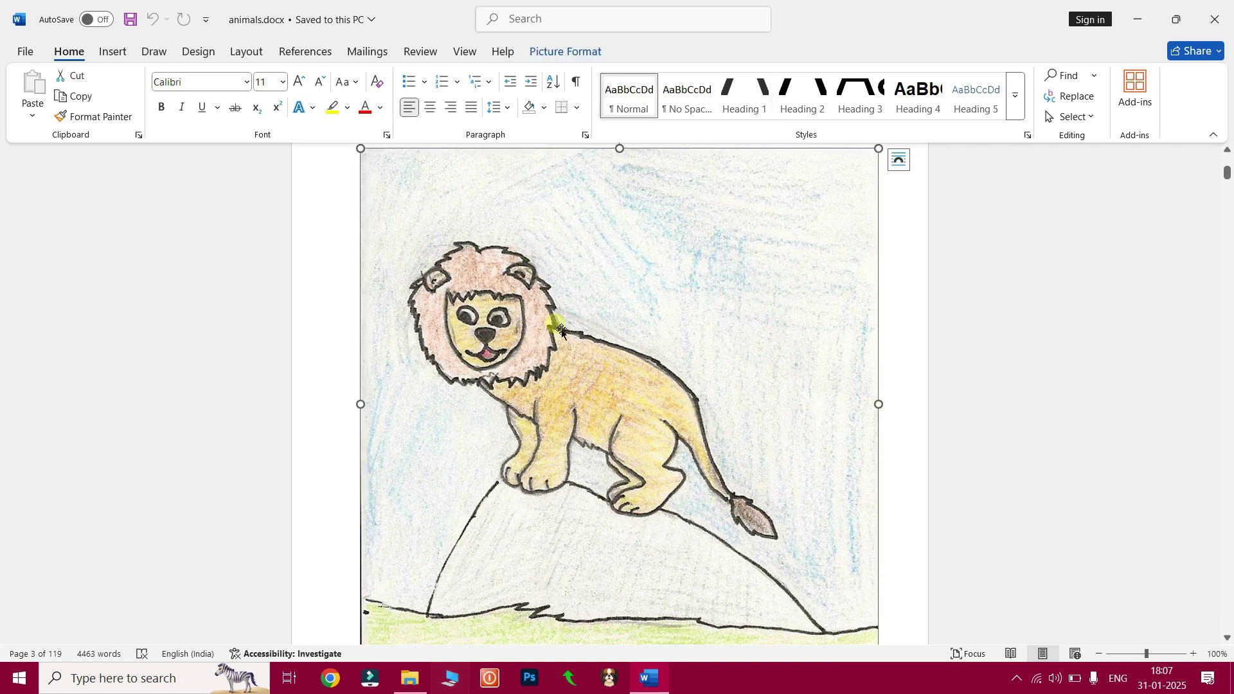
Compress every picture in the document at E-mail (96 ppi), not only the lion, then go to File
left_click(572, 55)
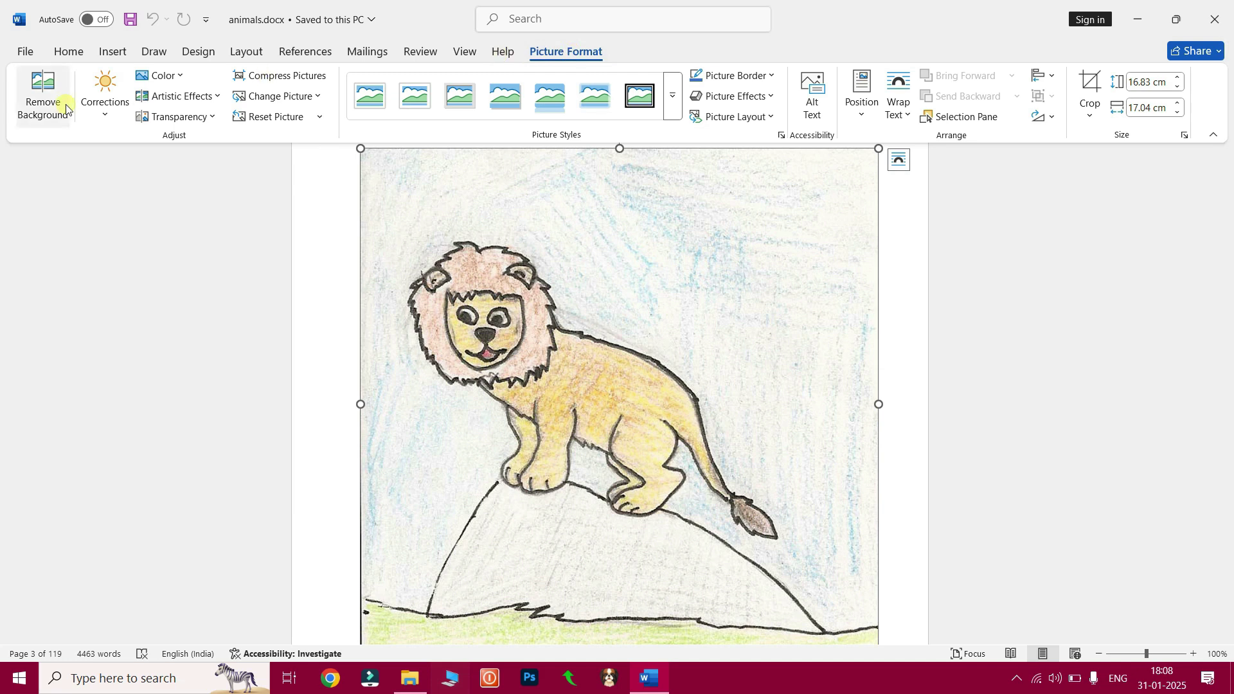
left_click(290, 76)
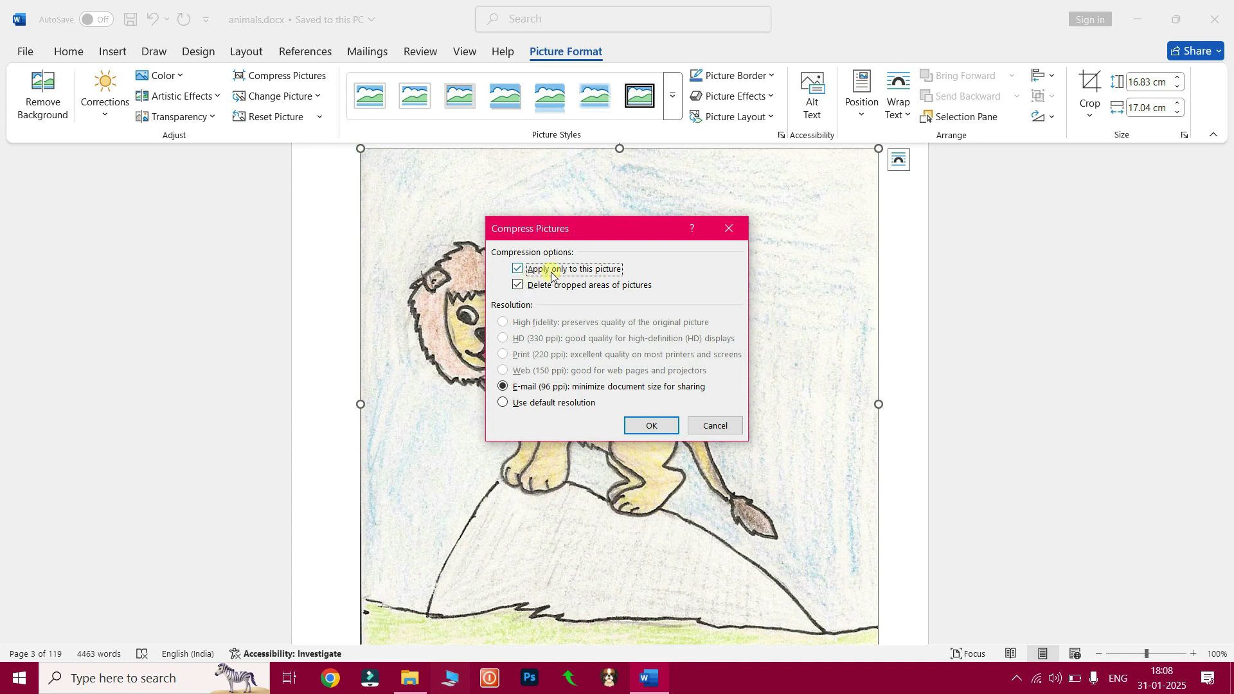
left_click(518, 270)
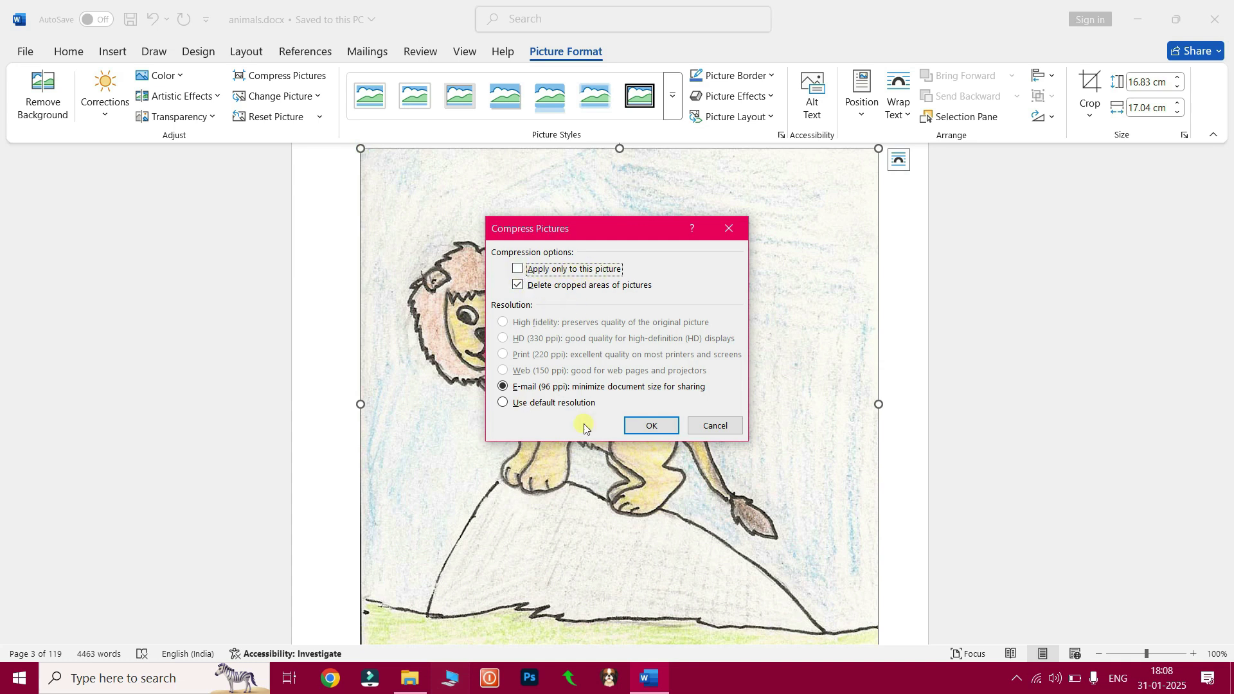
left_click(650, 425)
left_click(121, 364)
left_click(25, 51)
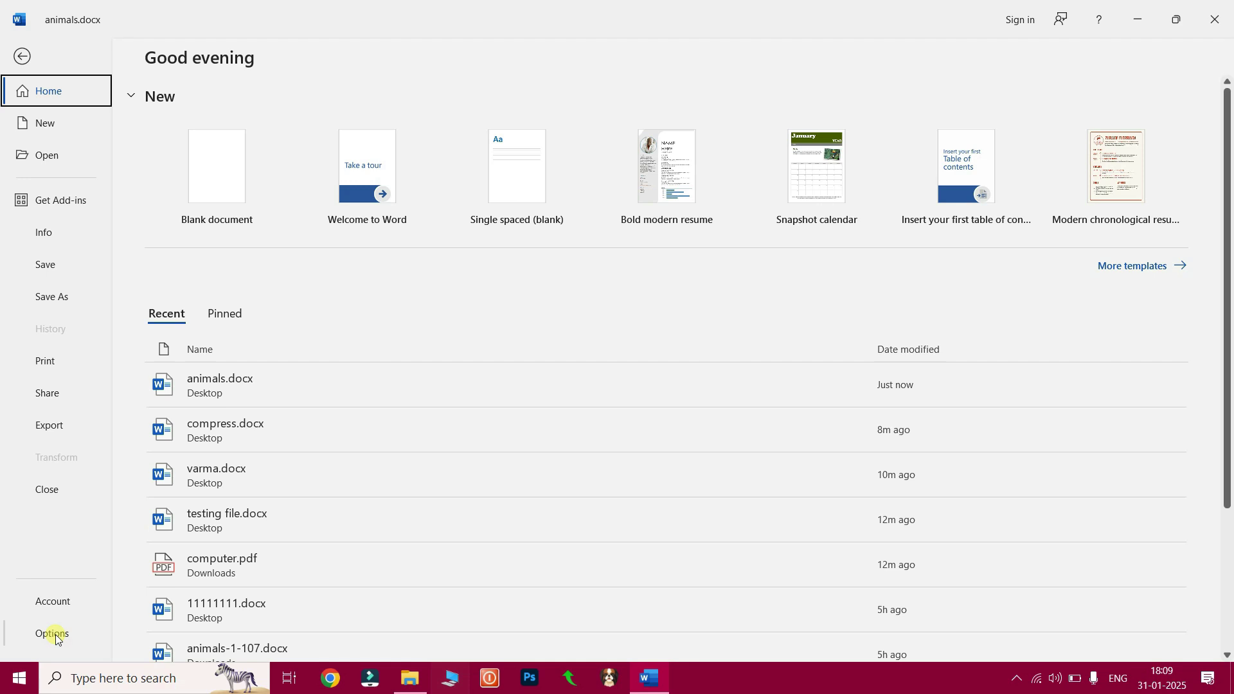
In Word Options > Advanced, check Discard editing data, set default resolution to 96 ppi, and confirm
left_click(53, 635)
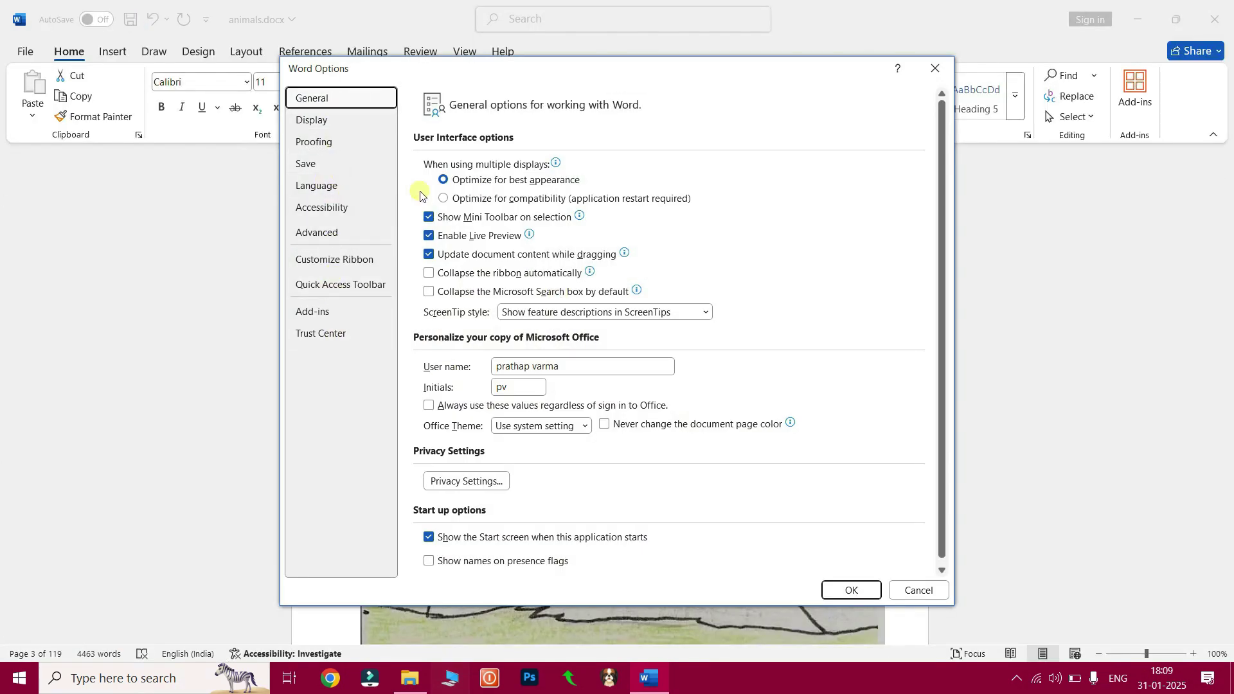
left_click(315, 232)
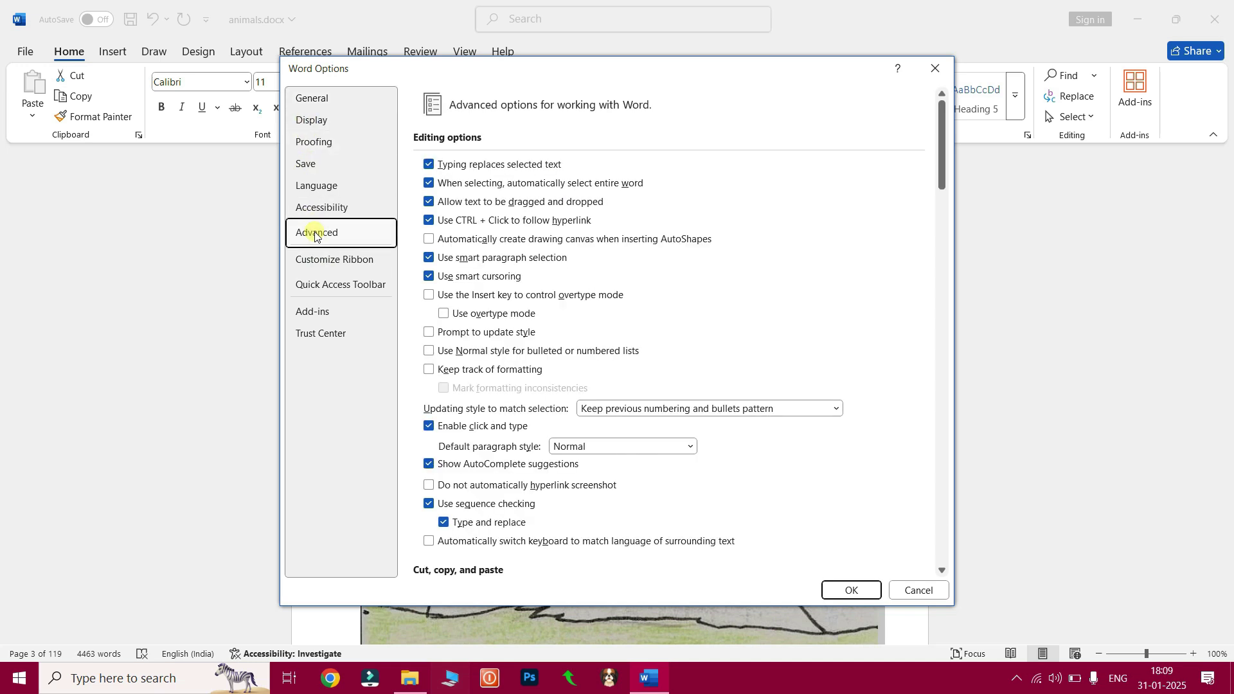
scroll(627, 277, "down", 6)
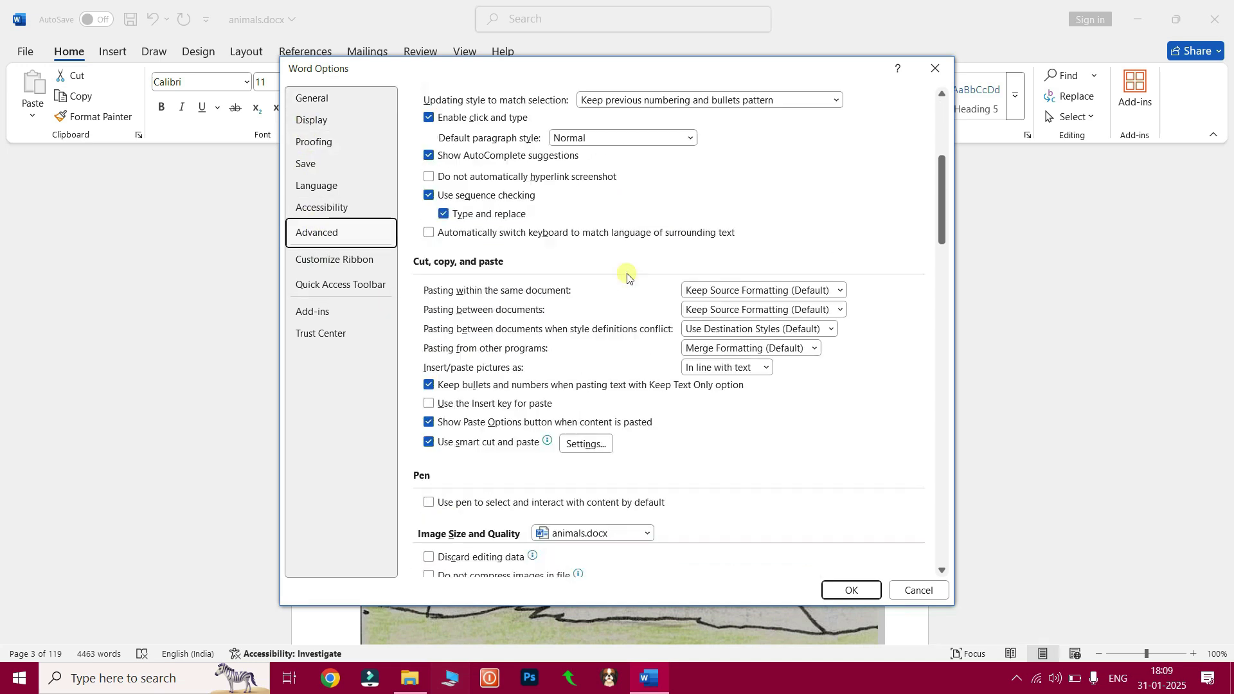
scroll(626, 276, "down", 3)
scroll(626, 276, "down", 1)
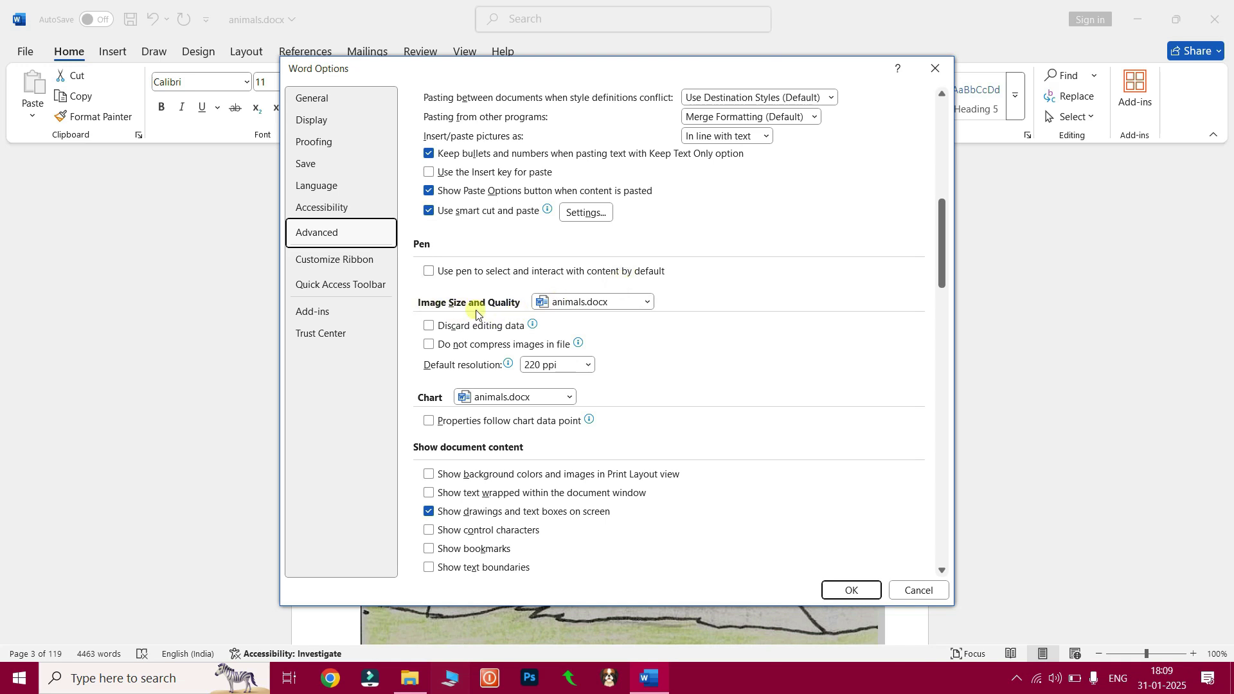
left_click(430, 326)
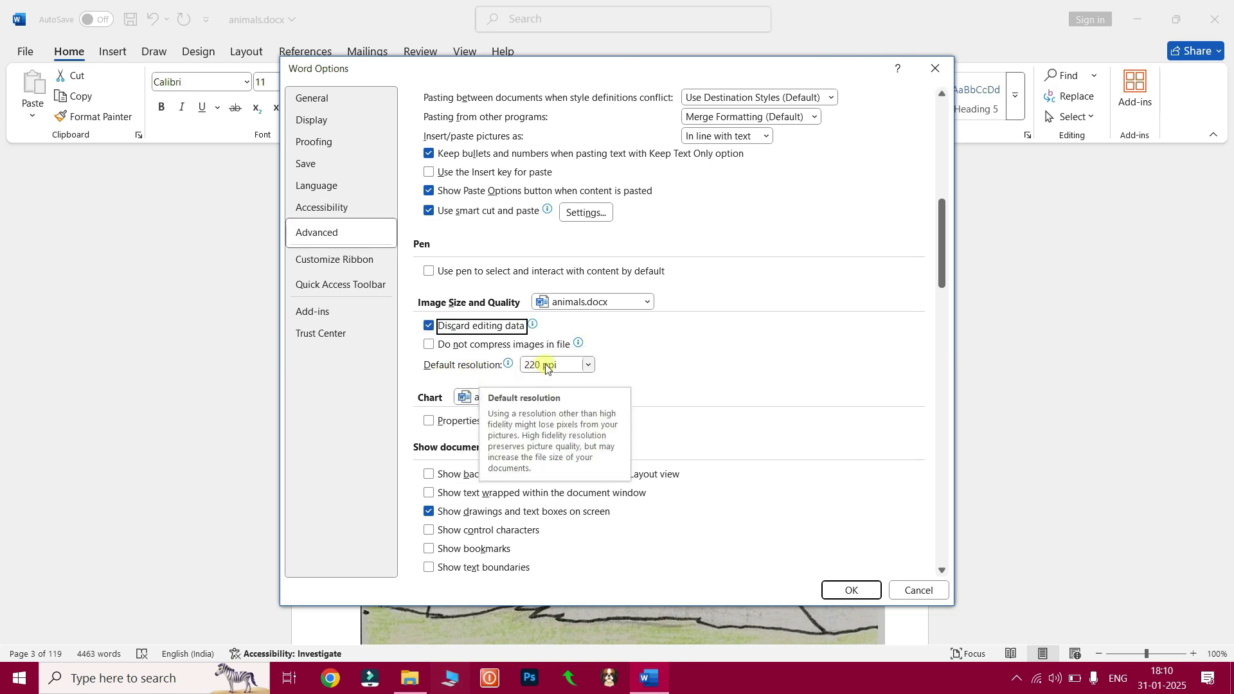
left_click(589, 365)
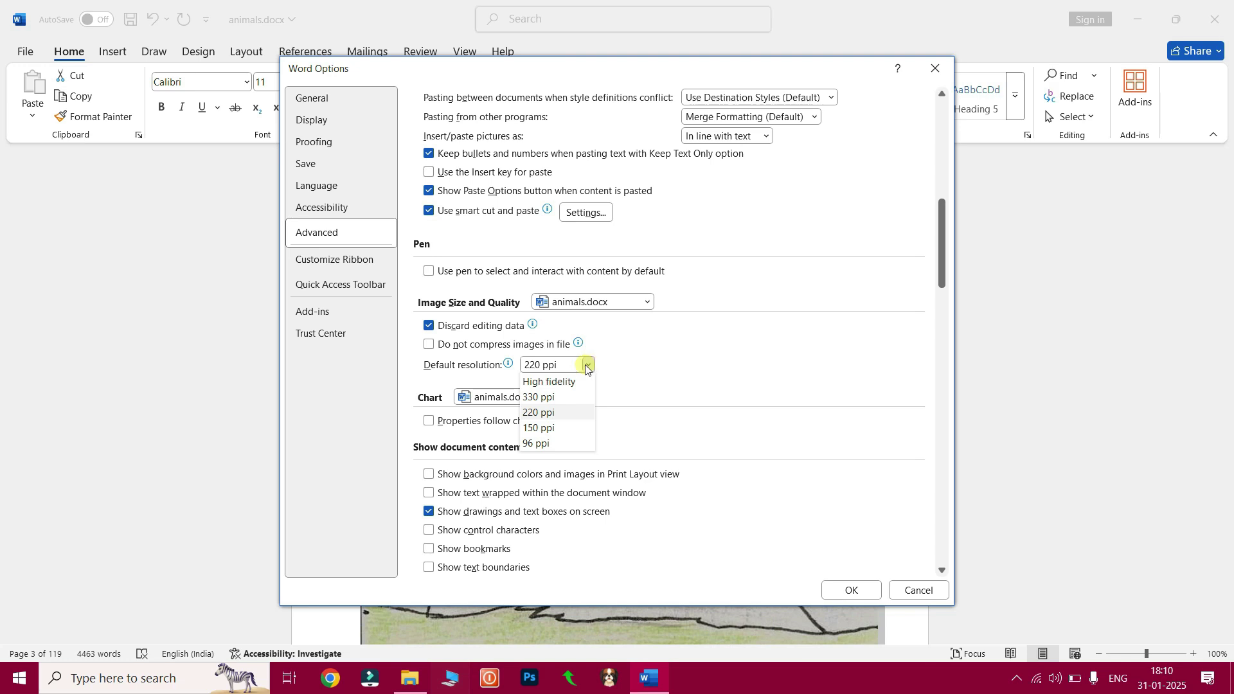
left_click(533, 443)
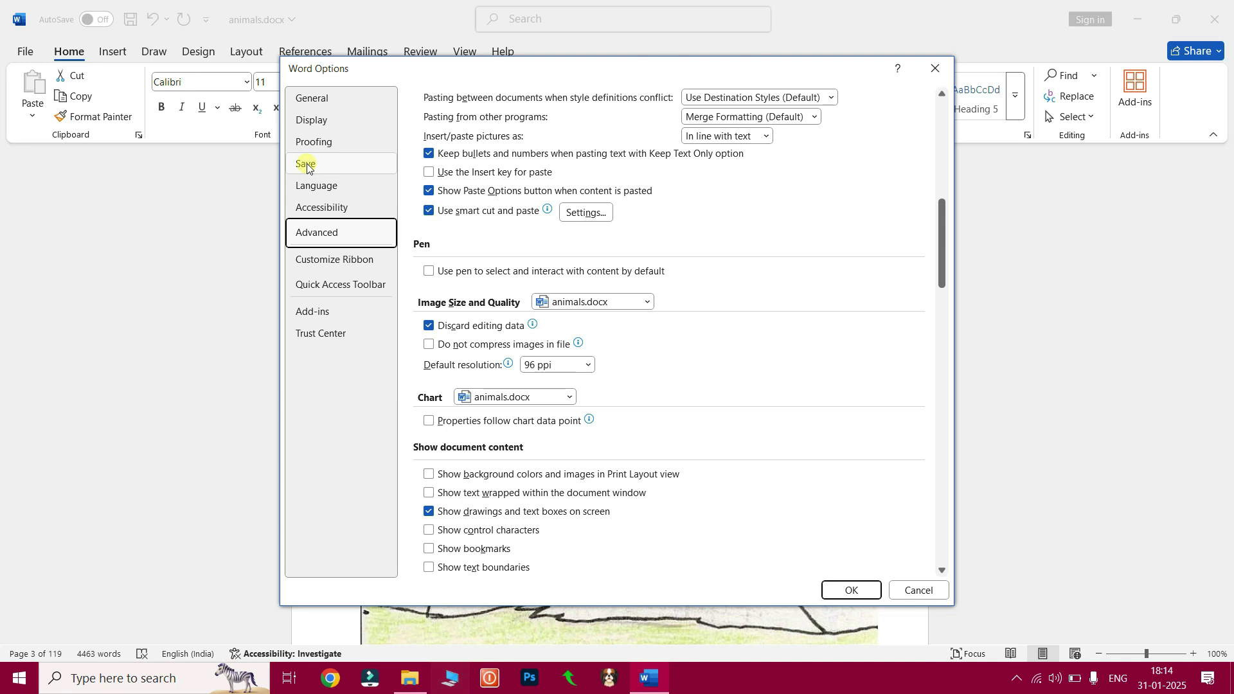
left_click(307, 166)
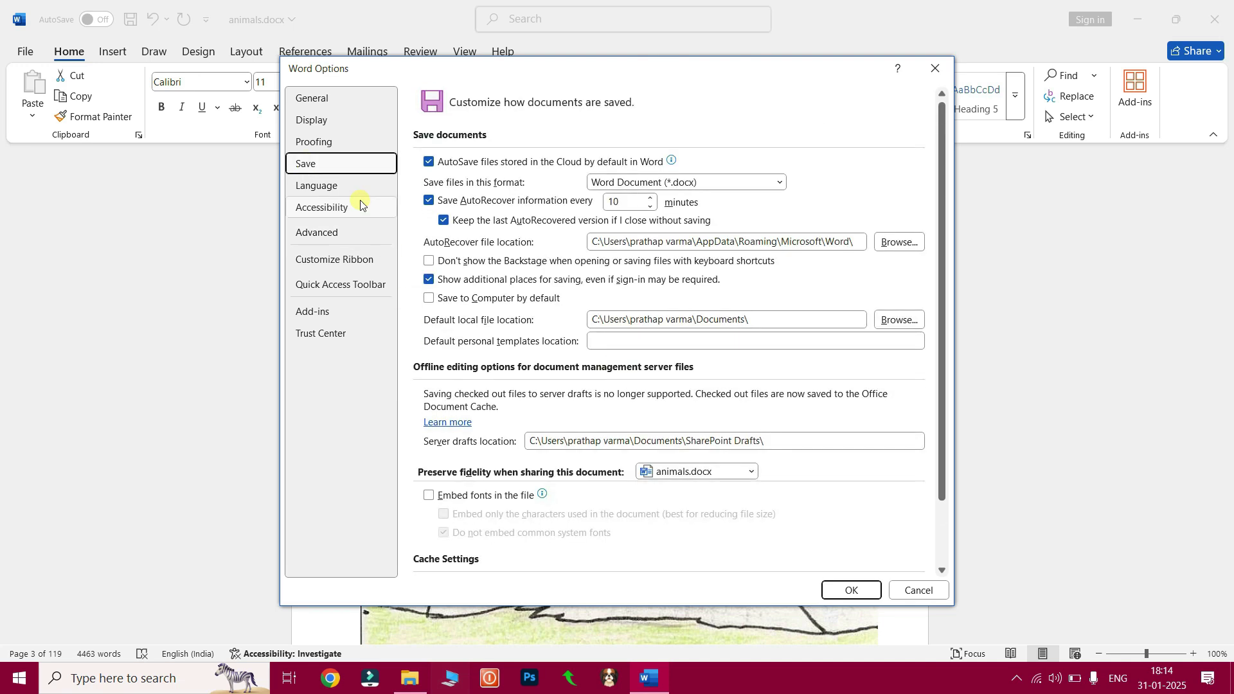
scroll(579, 344, "down", 1)
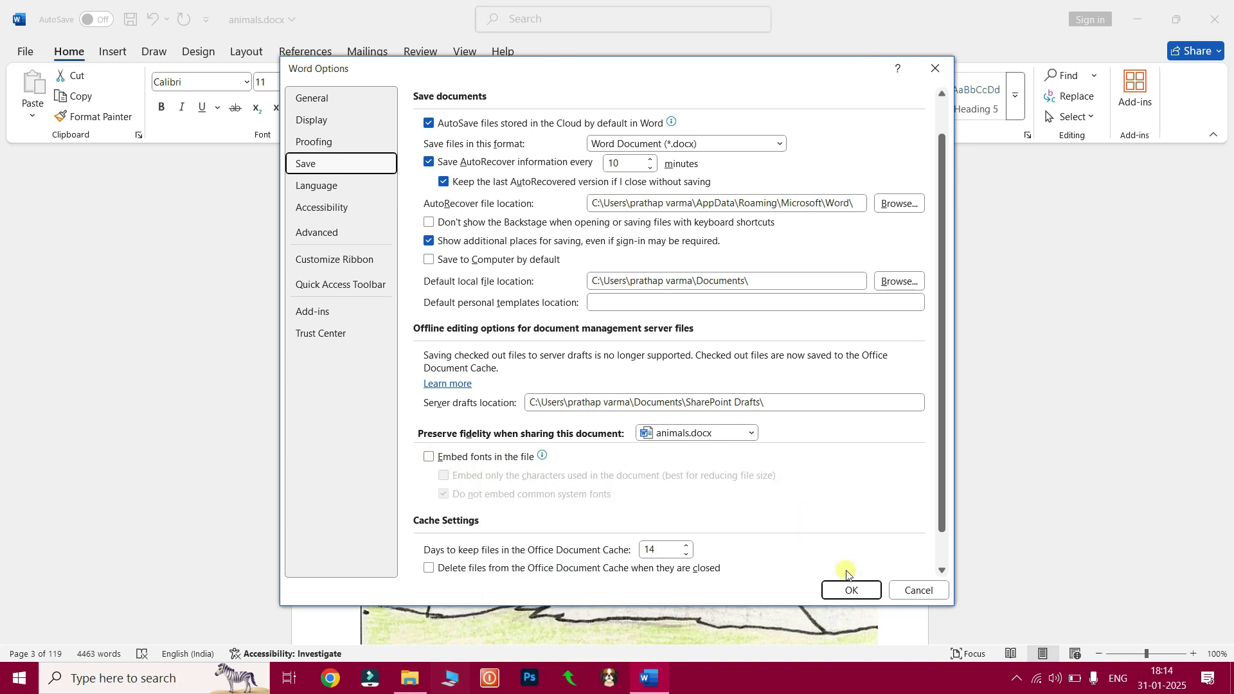
left_click(852, 588)
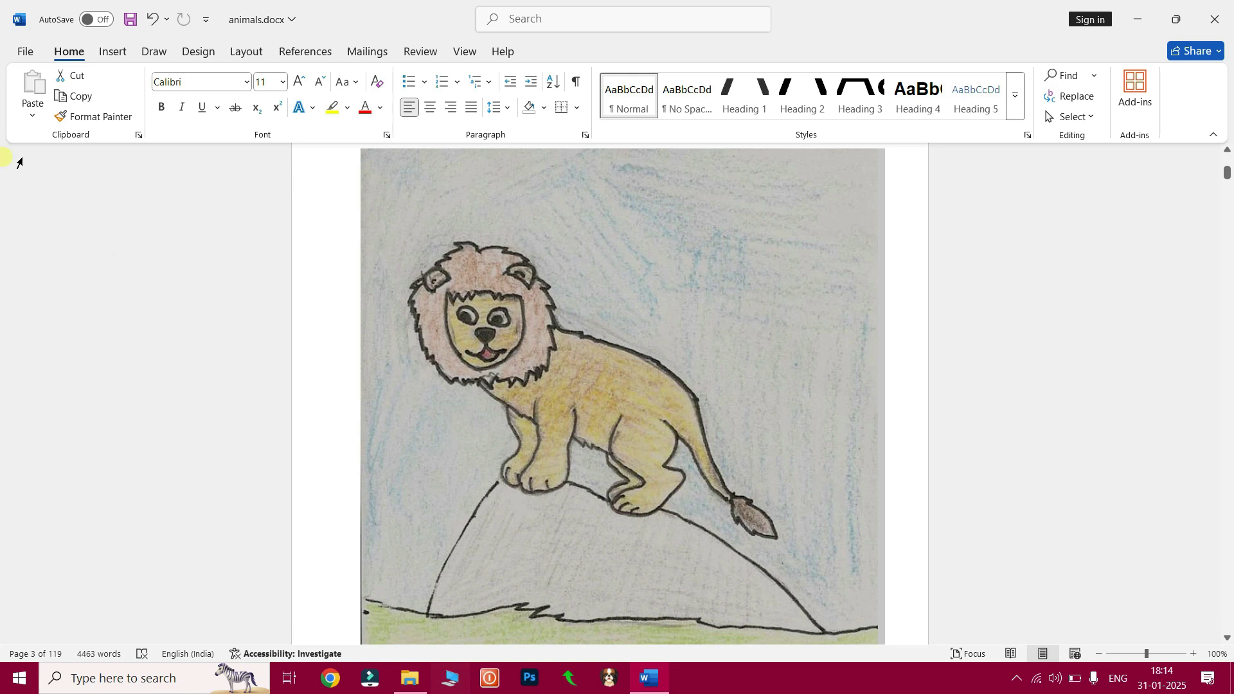
Use Save As to store the document in the Desktop folder under the name compress.docx
left_click(29, 55)
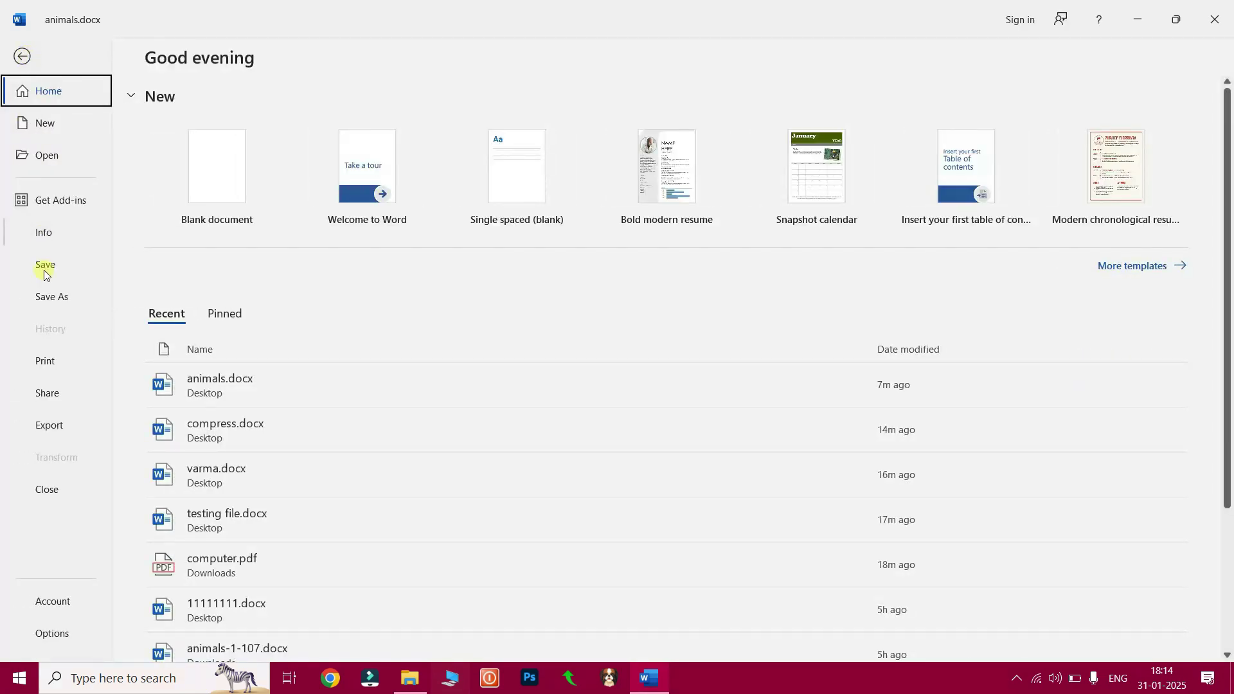
left_click(52, 299)
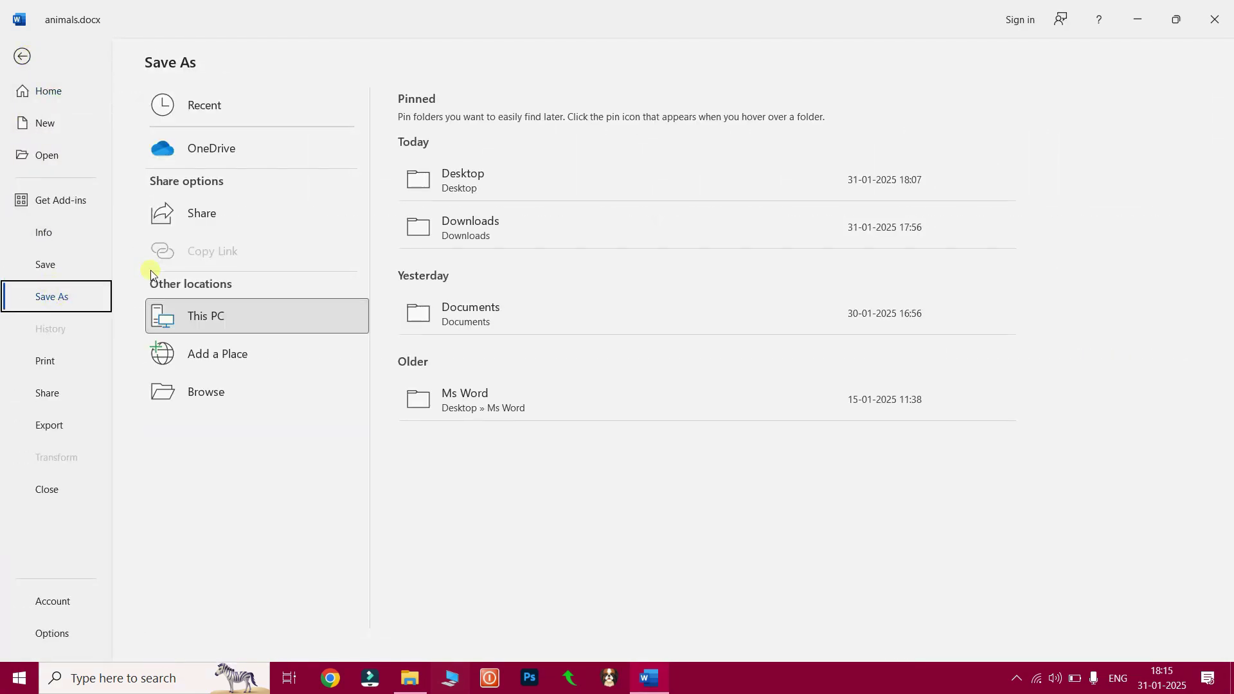
left_click(488, 173)
double_click(170, 272)
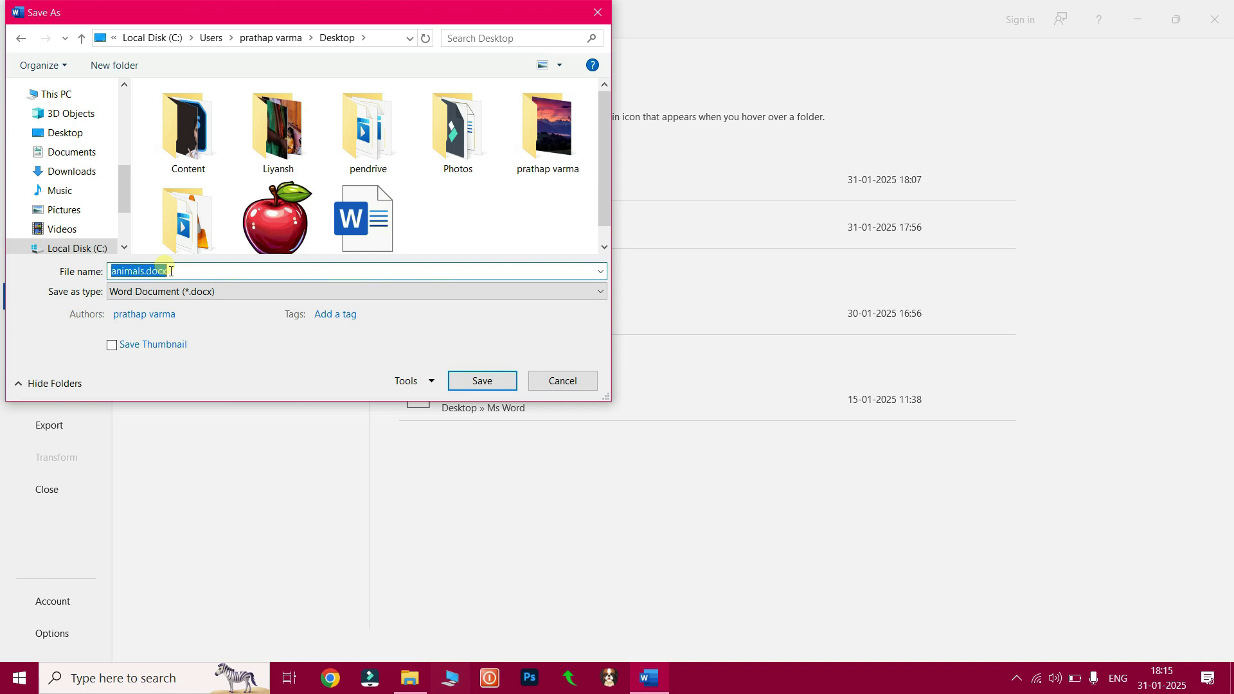
type("mpress")
left_click(482, 381)
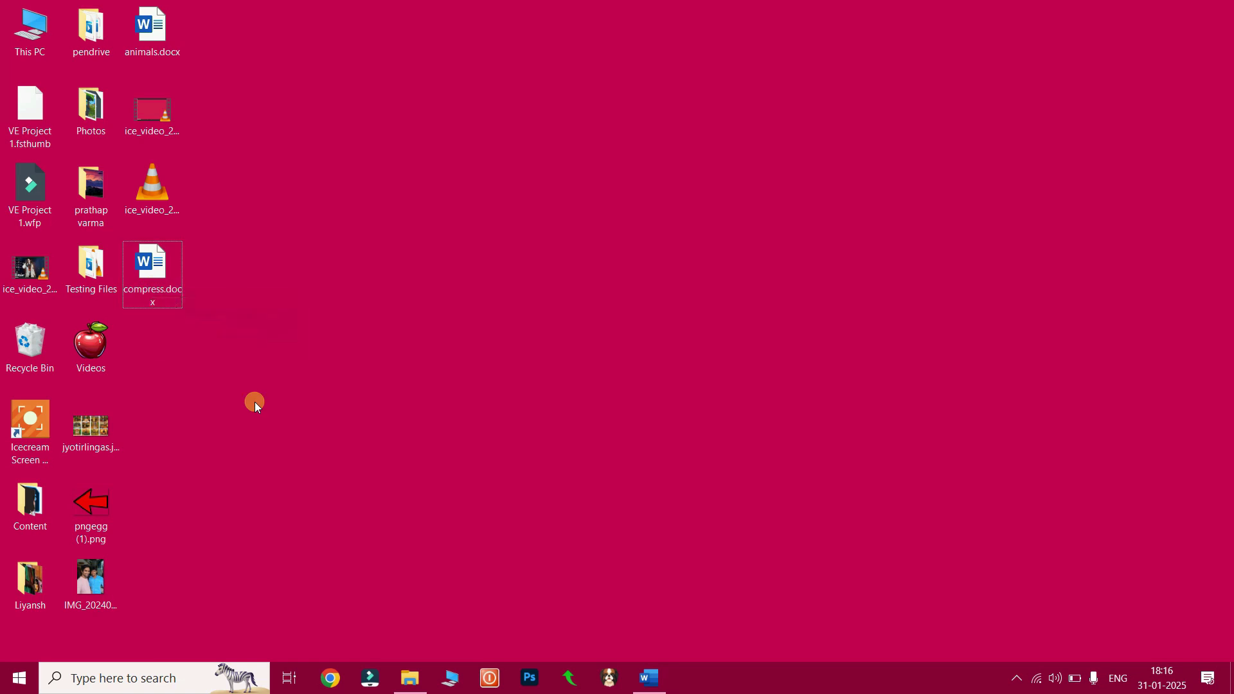
right_click(158, 281)
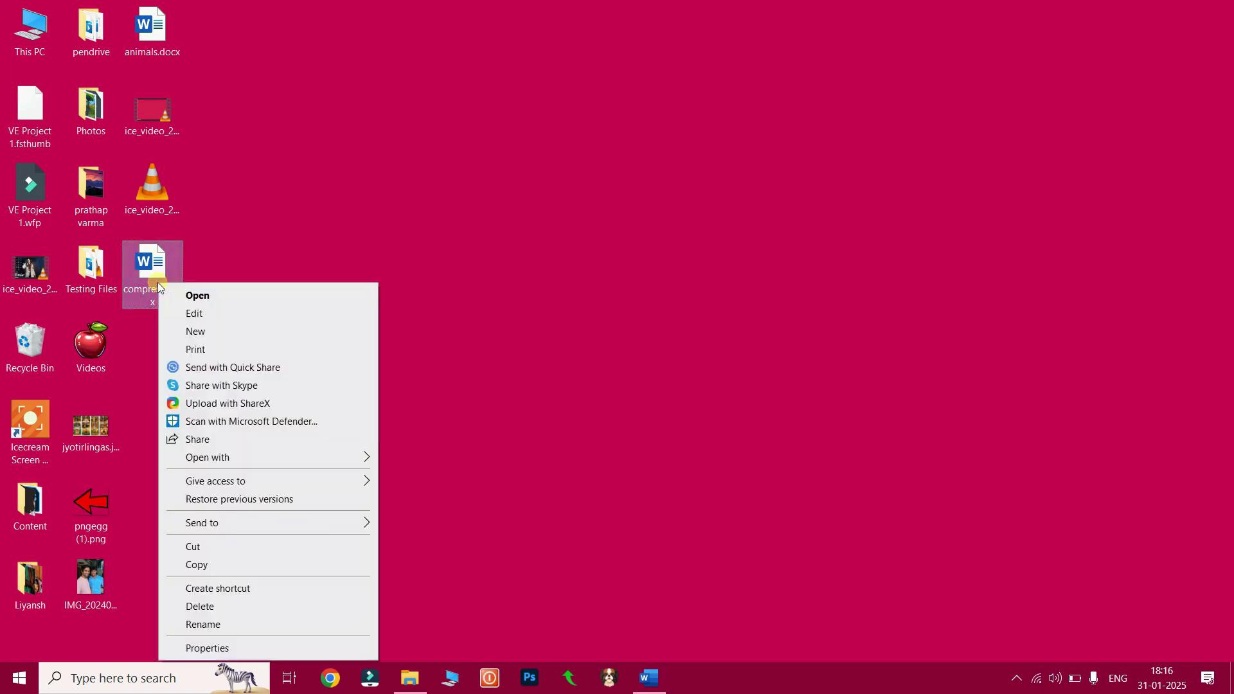
left_click(234, 647)
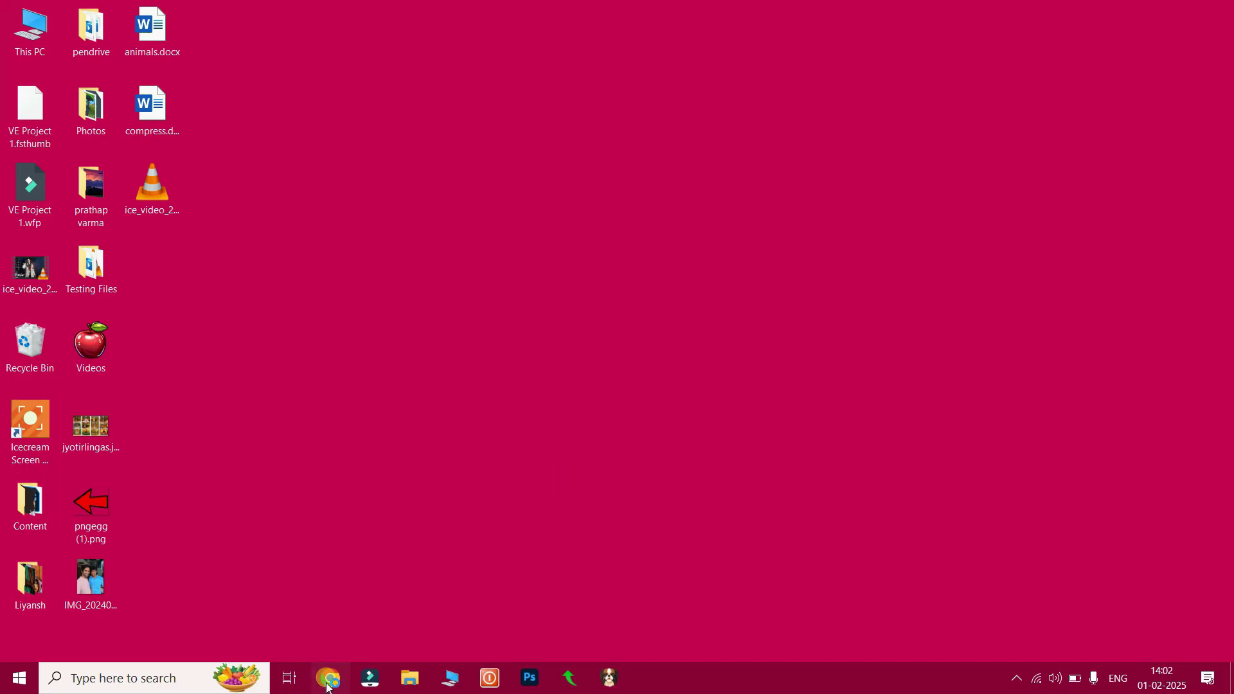
Open Chrome and search Google for 'ilovepdf'
left_click(327, 682)
left_click(445, 307)
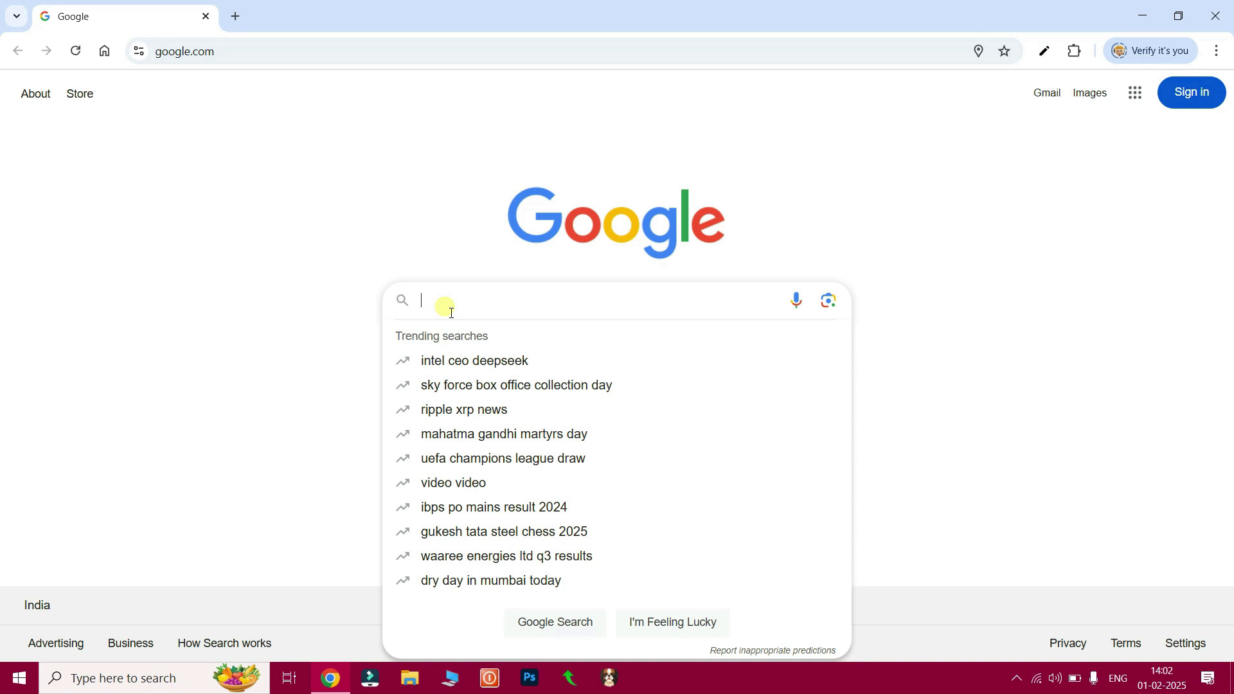
type("ilovepdf")
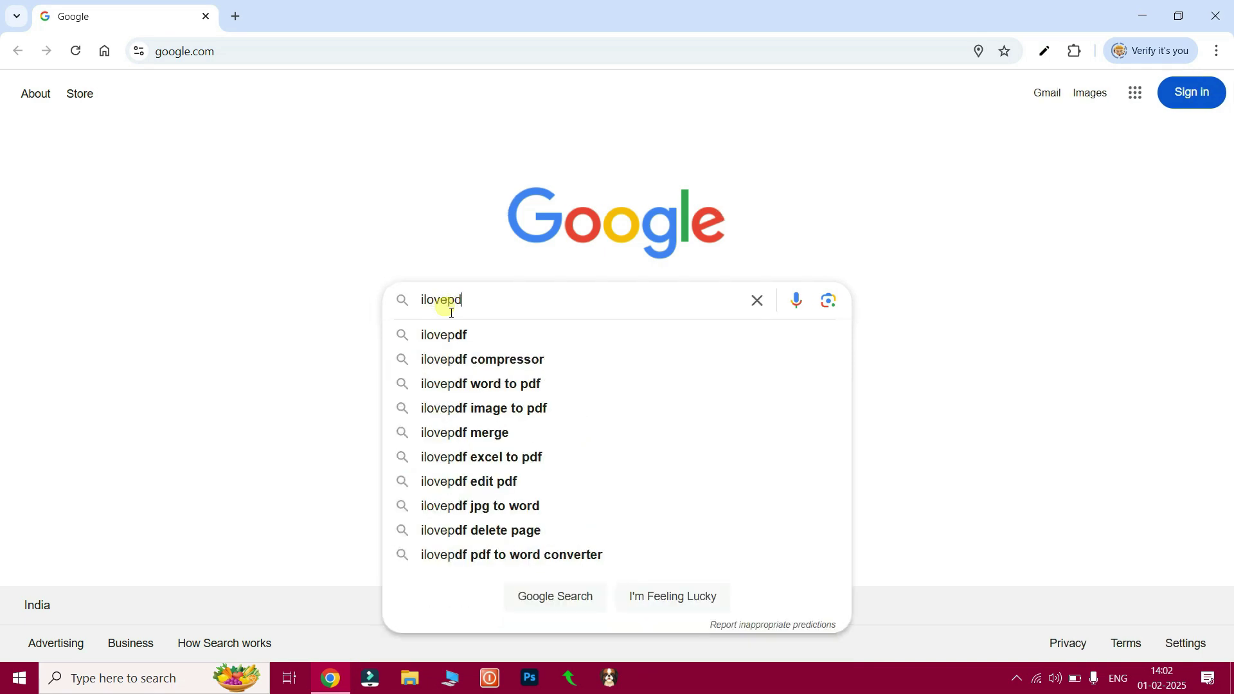
key("Return")
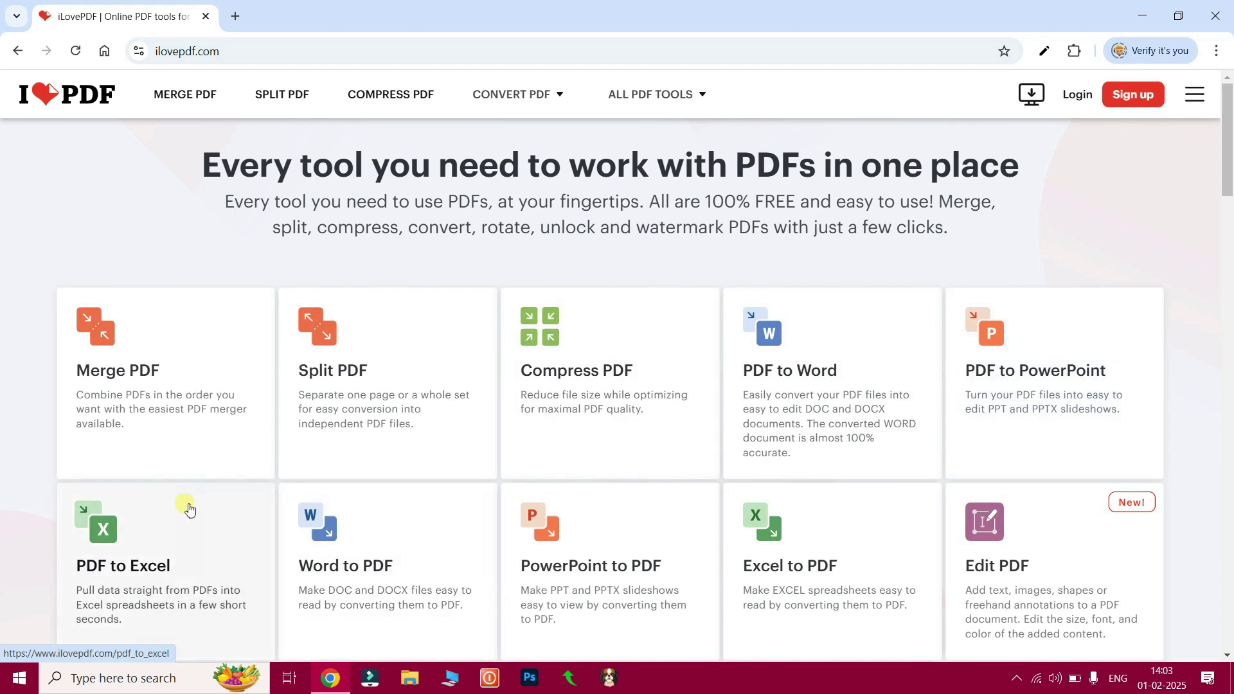
Scroll through the iLovePDF tools grid
scroll(187, 504, "down", 3)
scroll(625, 407, "up", 1)
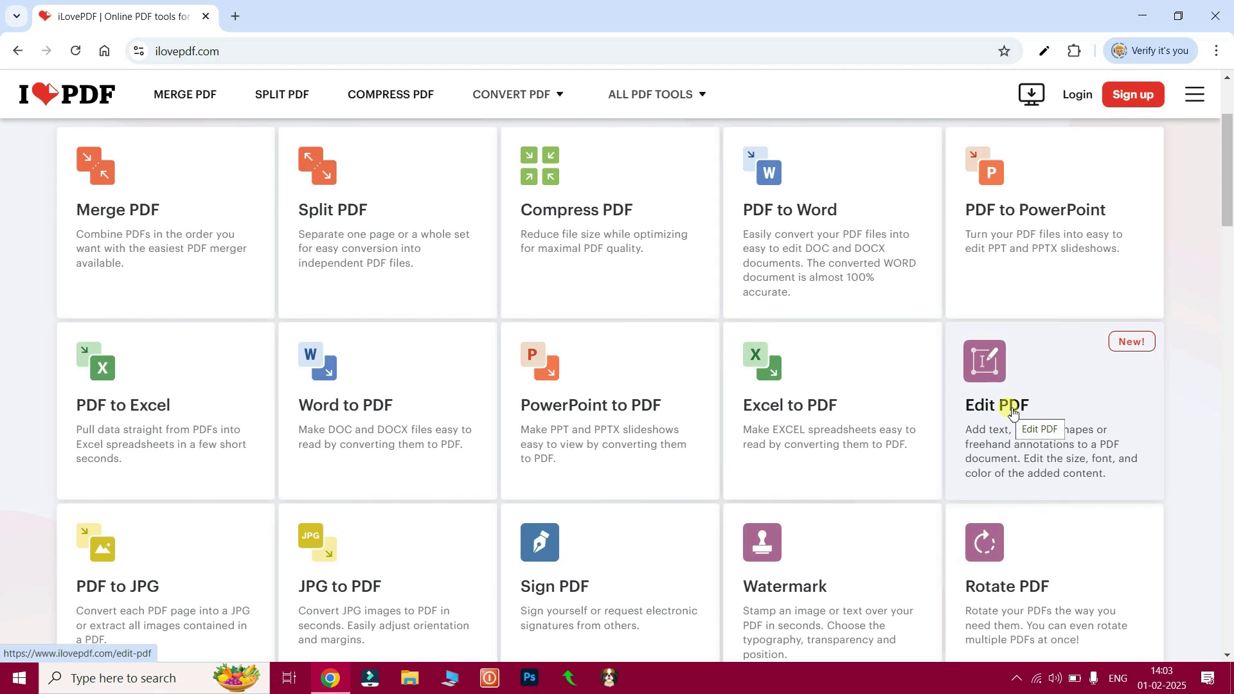
scroll(954, 416, "down", 9)
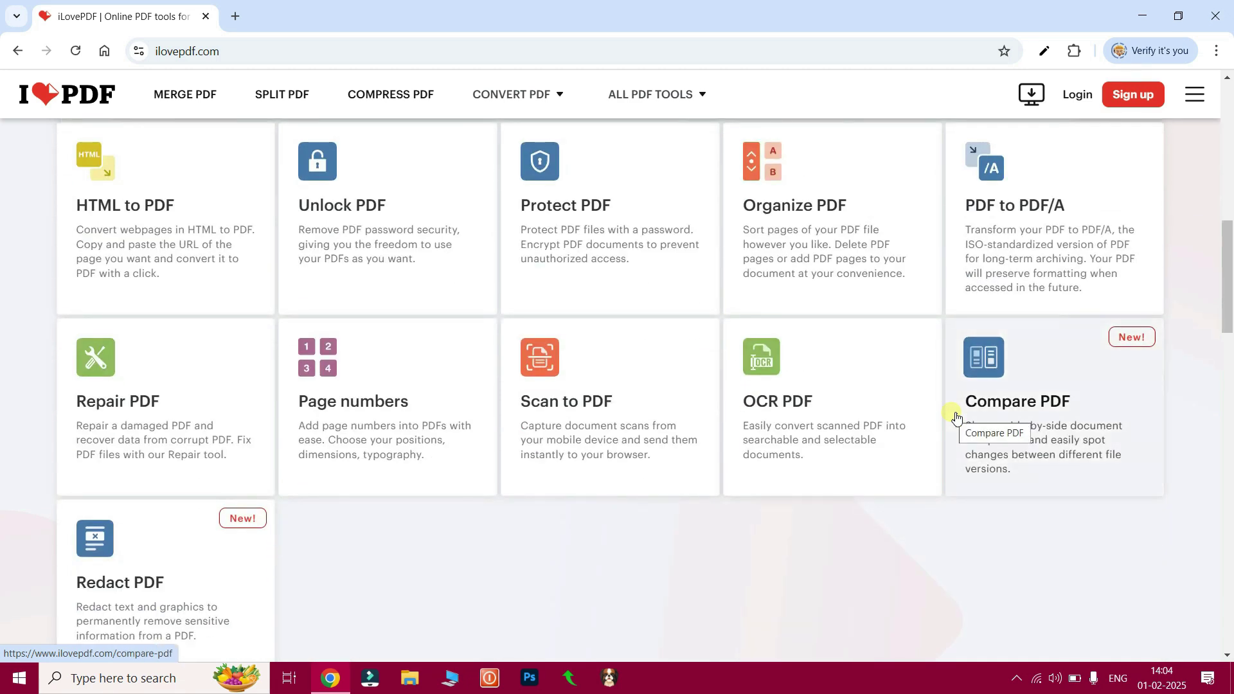
scroll(836, 386, "up", 3)
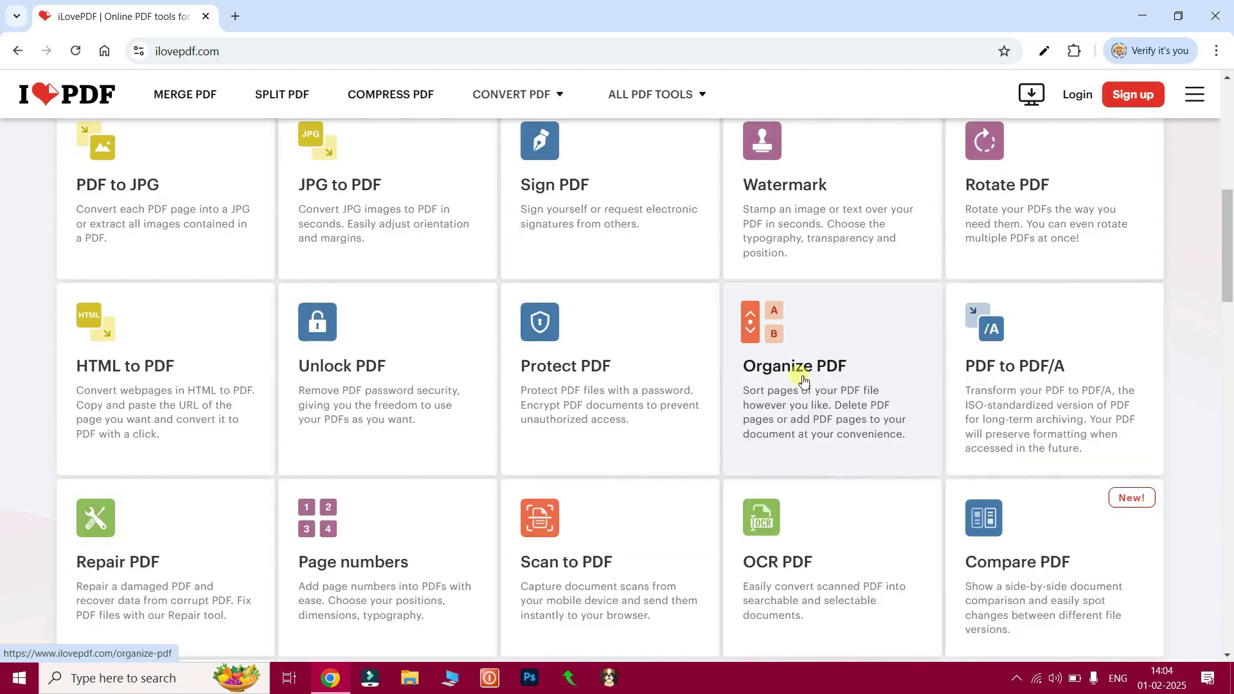
scroll(851, 443, "down", 2)
scroll(851, 445, "up", 2)
Open the Organize PDF tool and upload computer.pdf from the Downloads folder
left_click(772, 340)
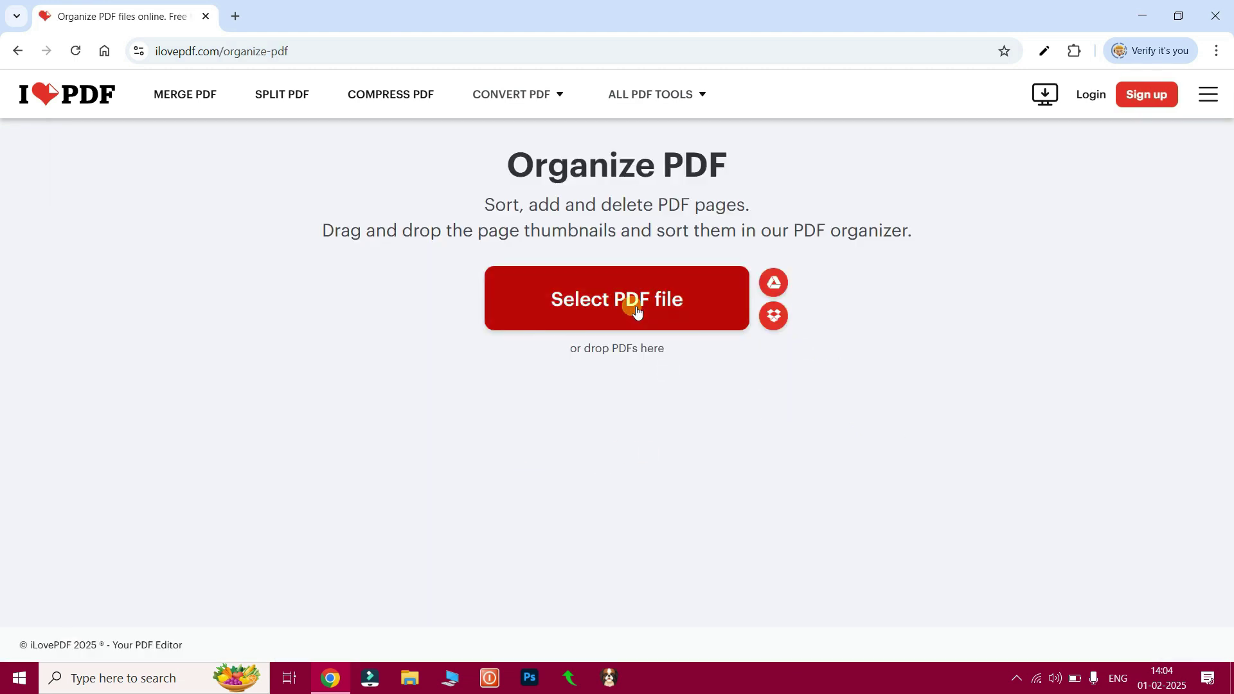
left_click(660, 305)
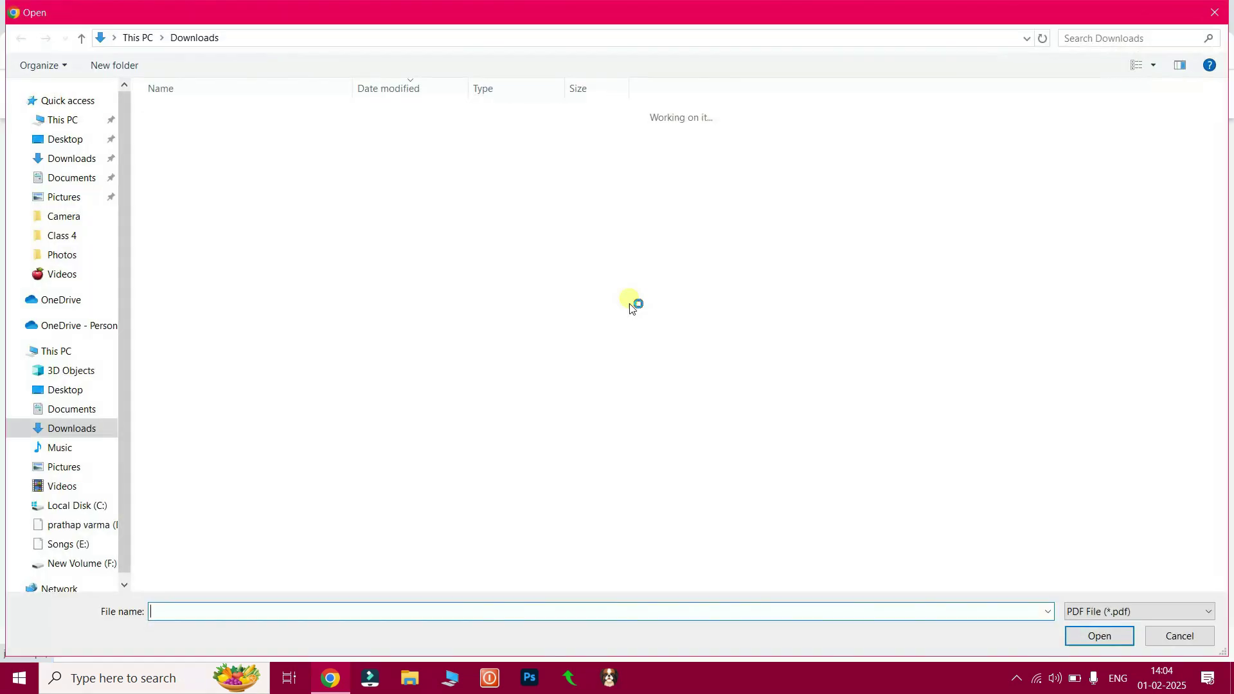
left_click(196, 323)
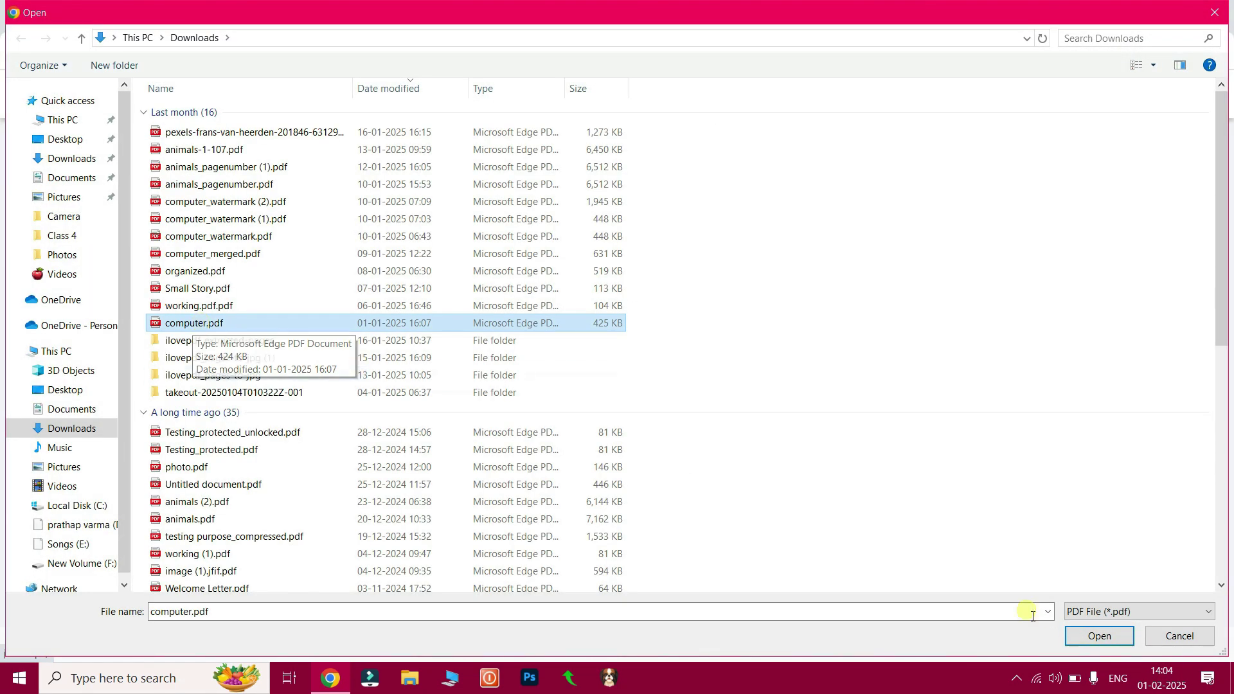
left_click(1079, 639)
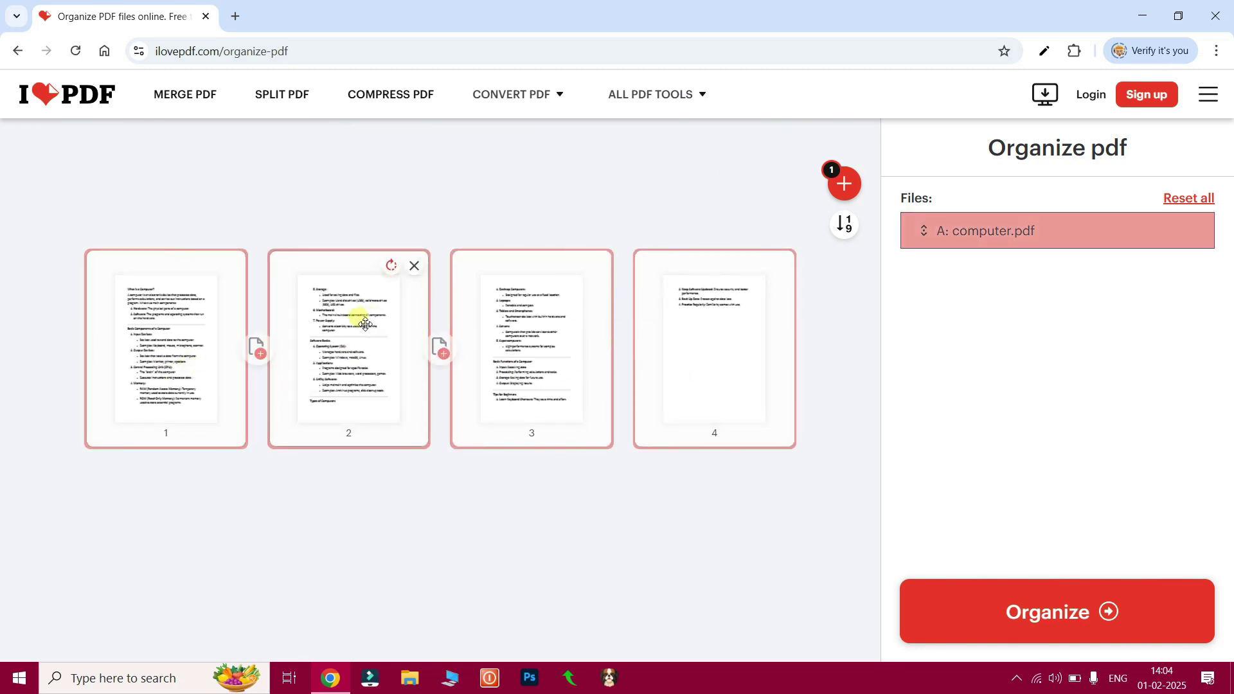
Rearrange computer.pdf's pages, trying a blank page, and move page 2 ahead of page 1
left_click_drag(353, 328, 707, 325)
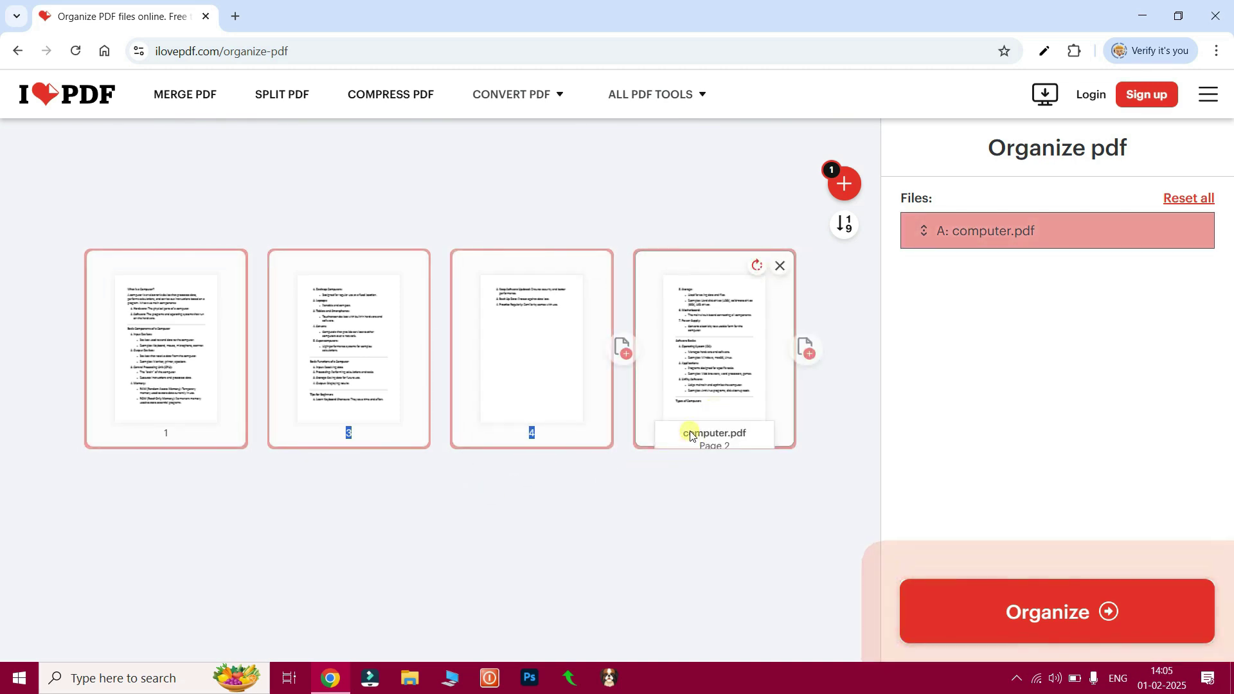
left_click_drag(711, 375, 386, 418)
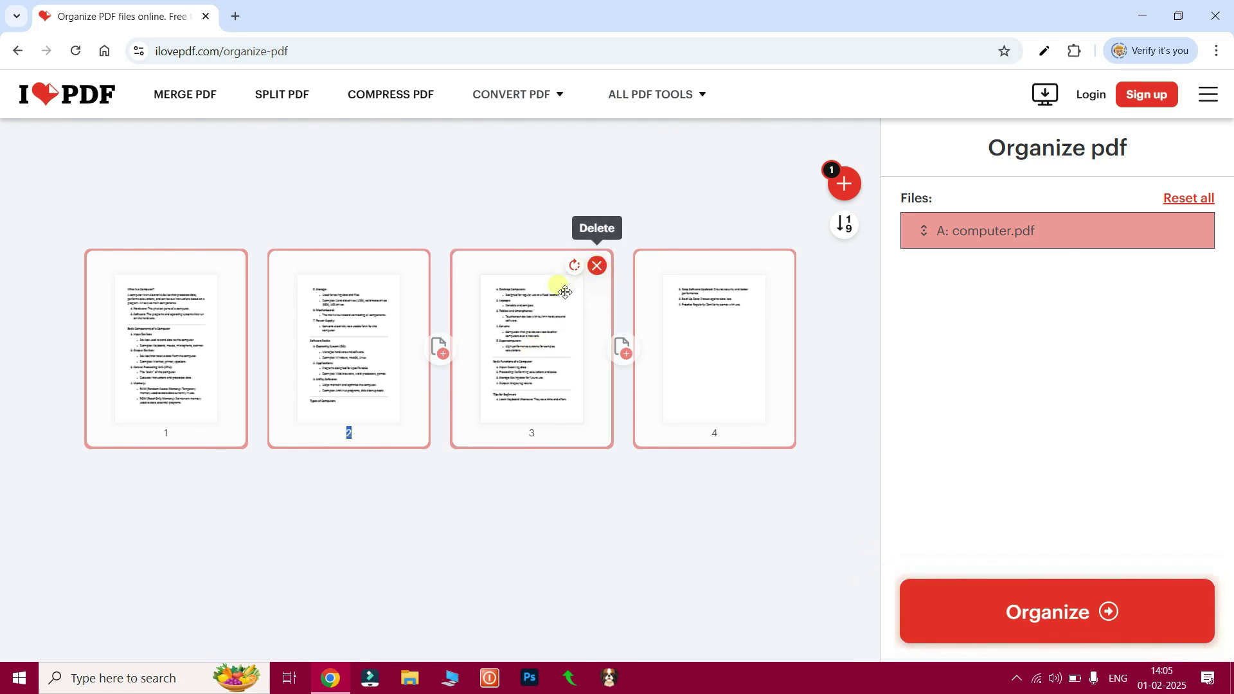
left_click(443, 360)
mouse_move(543, 350)
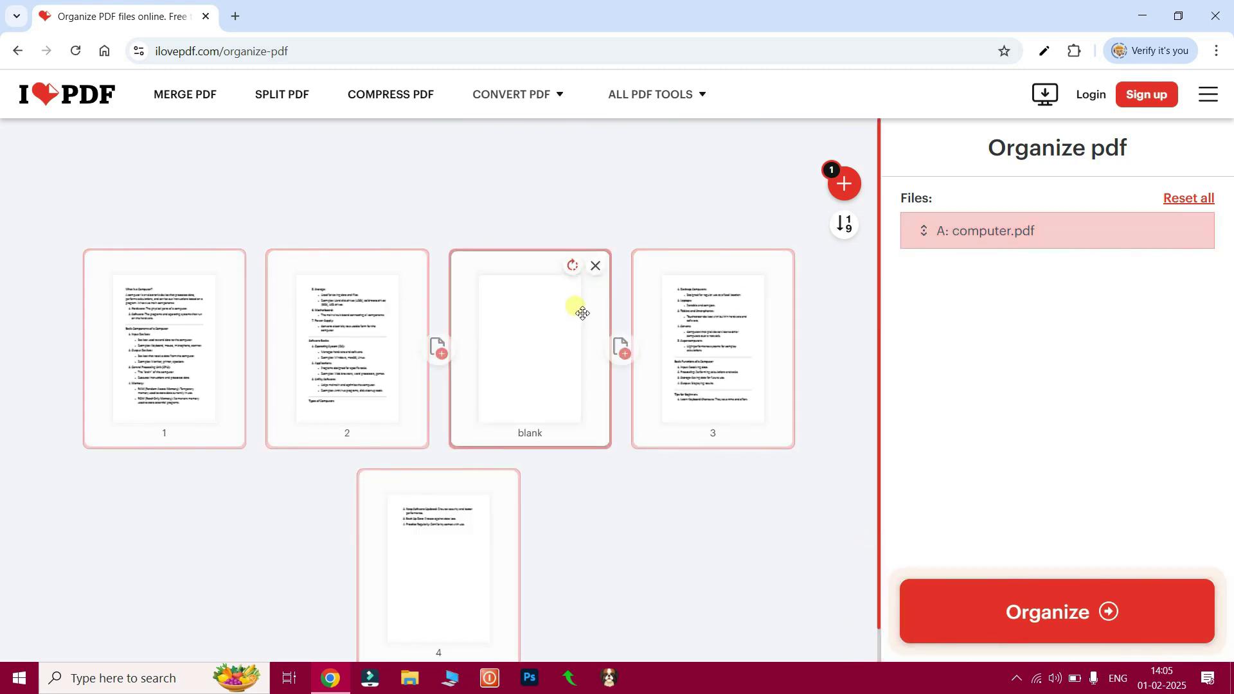
left_click(596, 267)
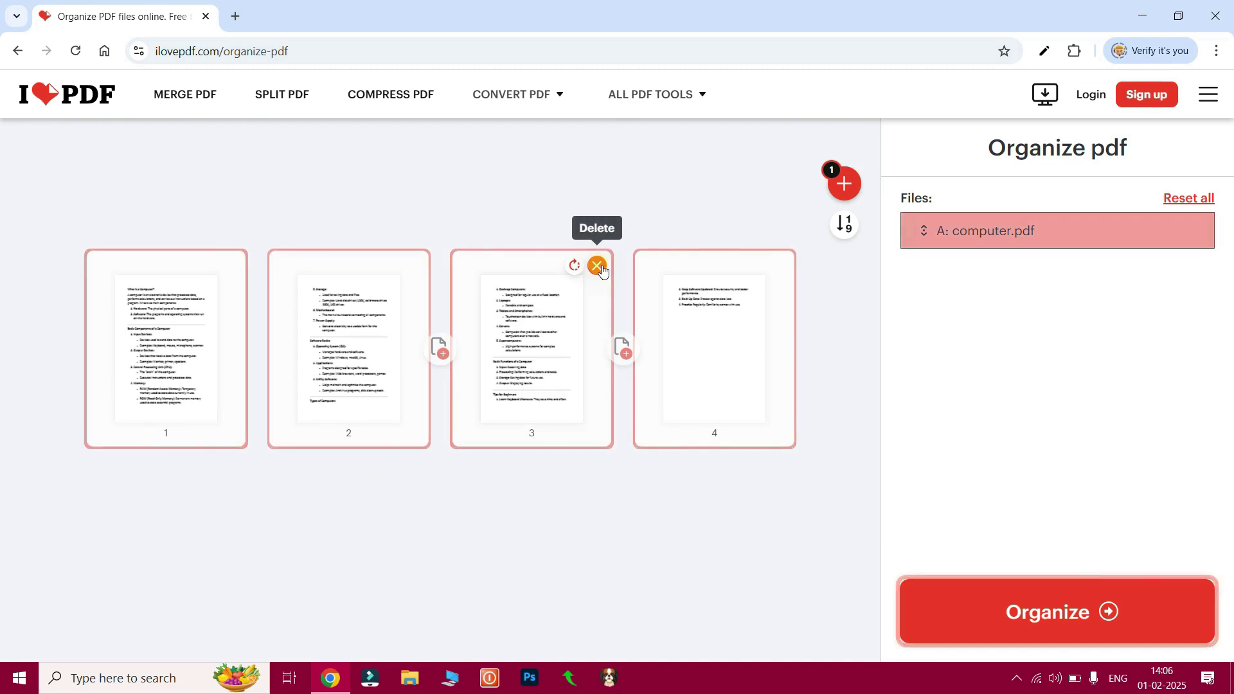
left_click_drag(548, 388, 370, 379)
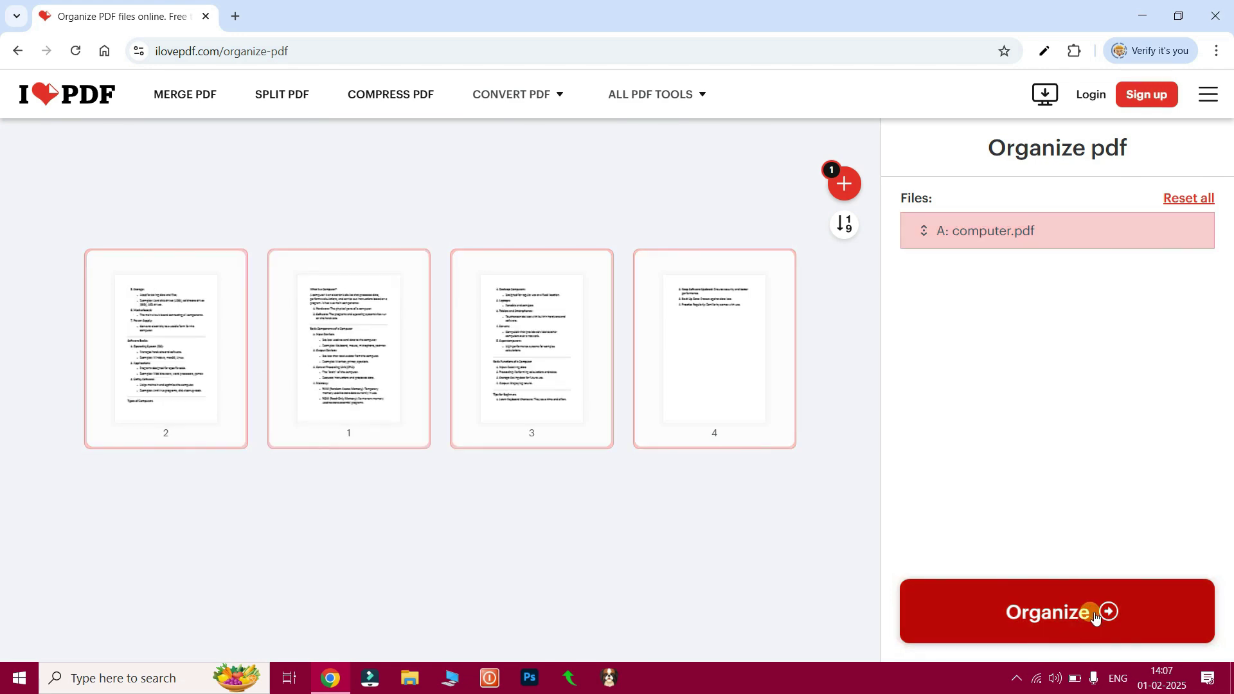
Apply the new page order and show the downloaded computer_organized.pdf in its folder
left_click(1096, 617)
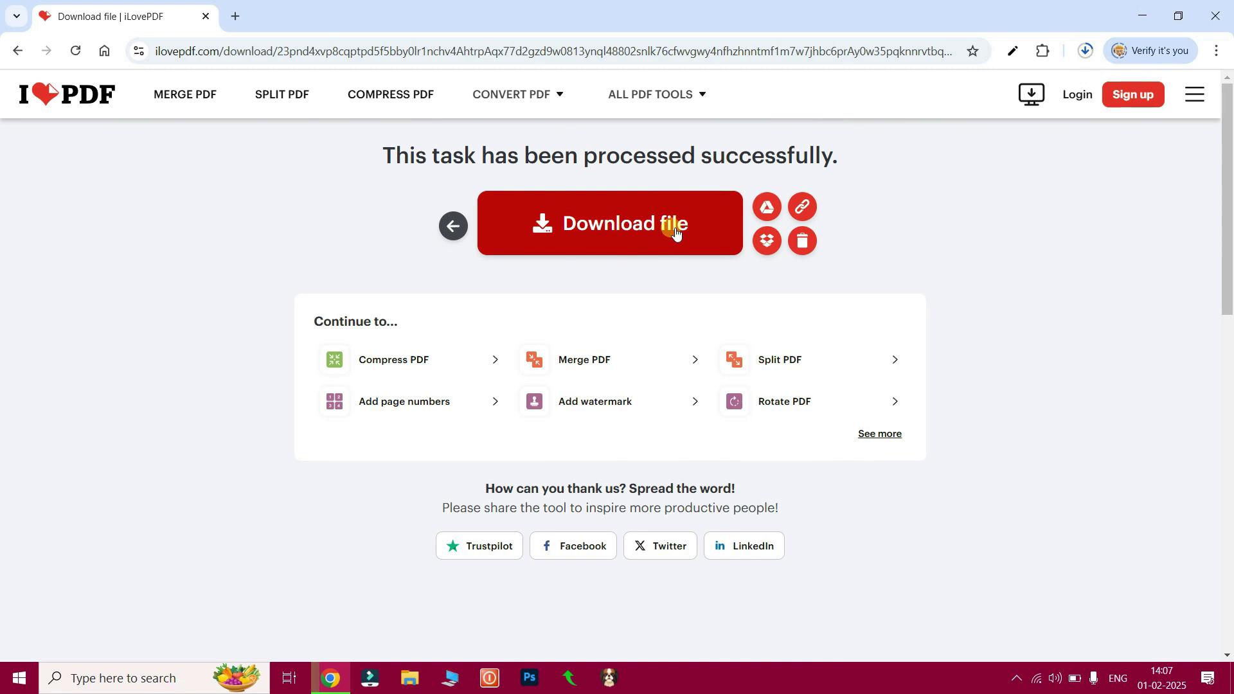
left_click(1084, 51)
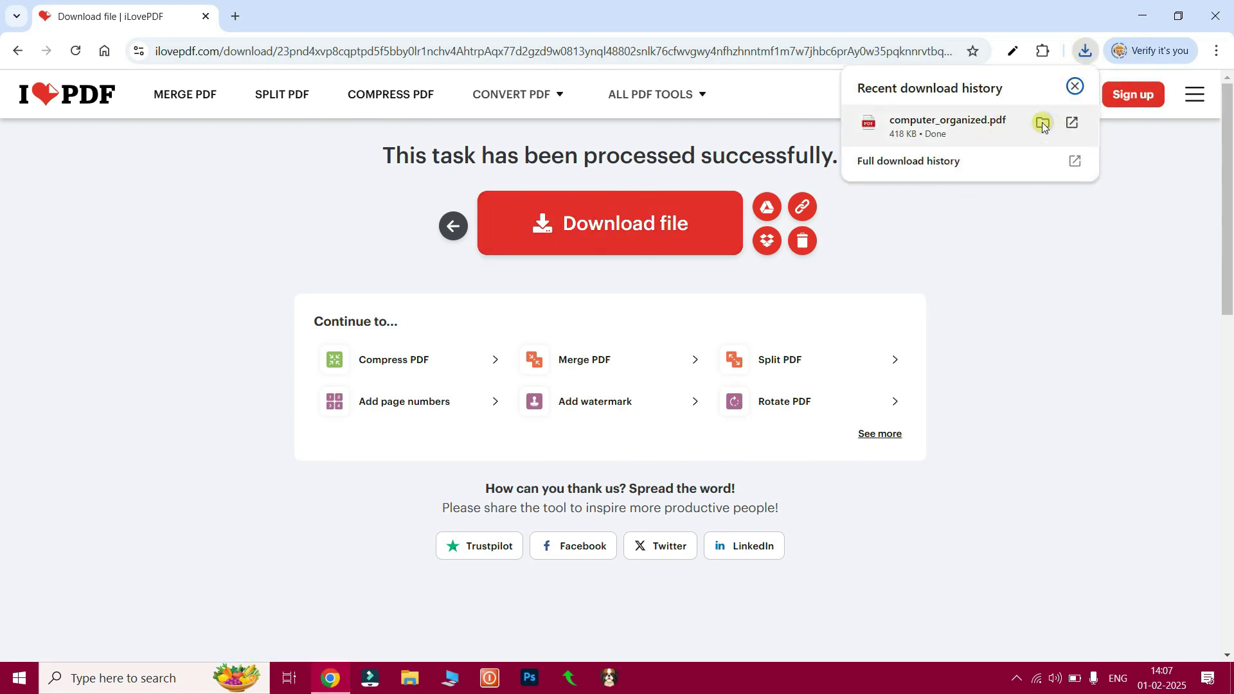
left_click(1043, 123)
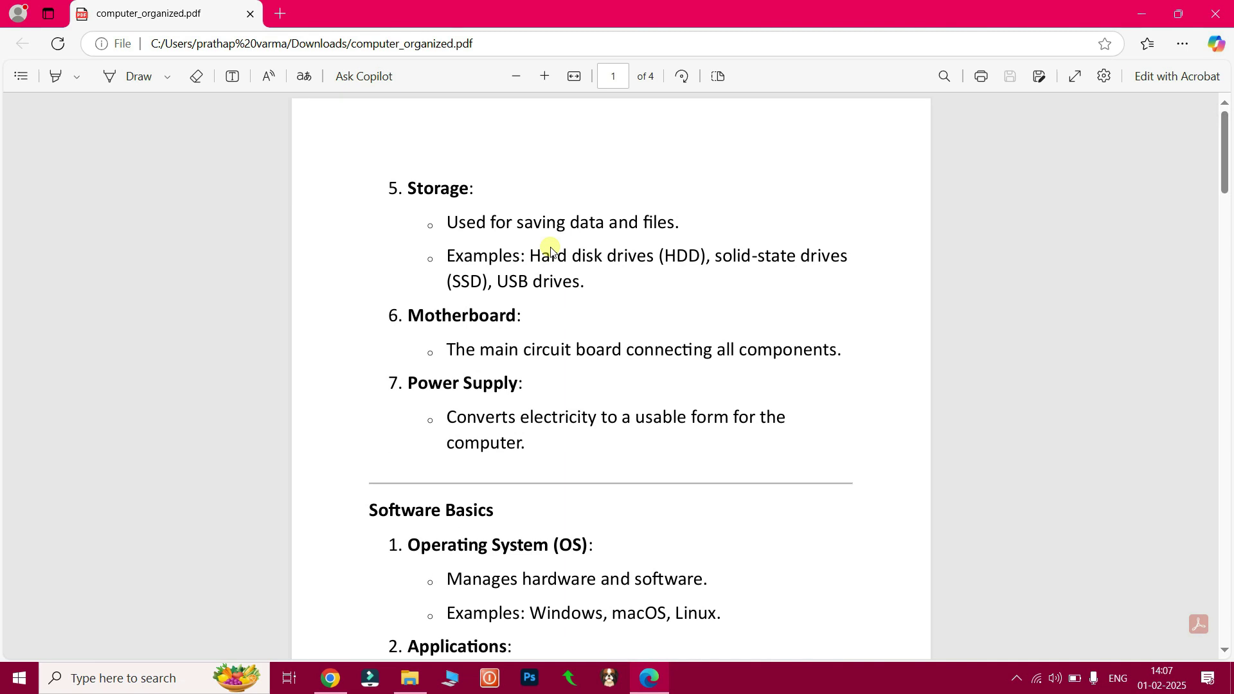
Scroll down through pages 1 to 3 of computer_organized.pdf in Edge
scroll(551, 251, "down", 20)
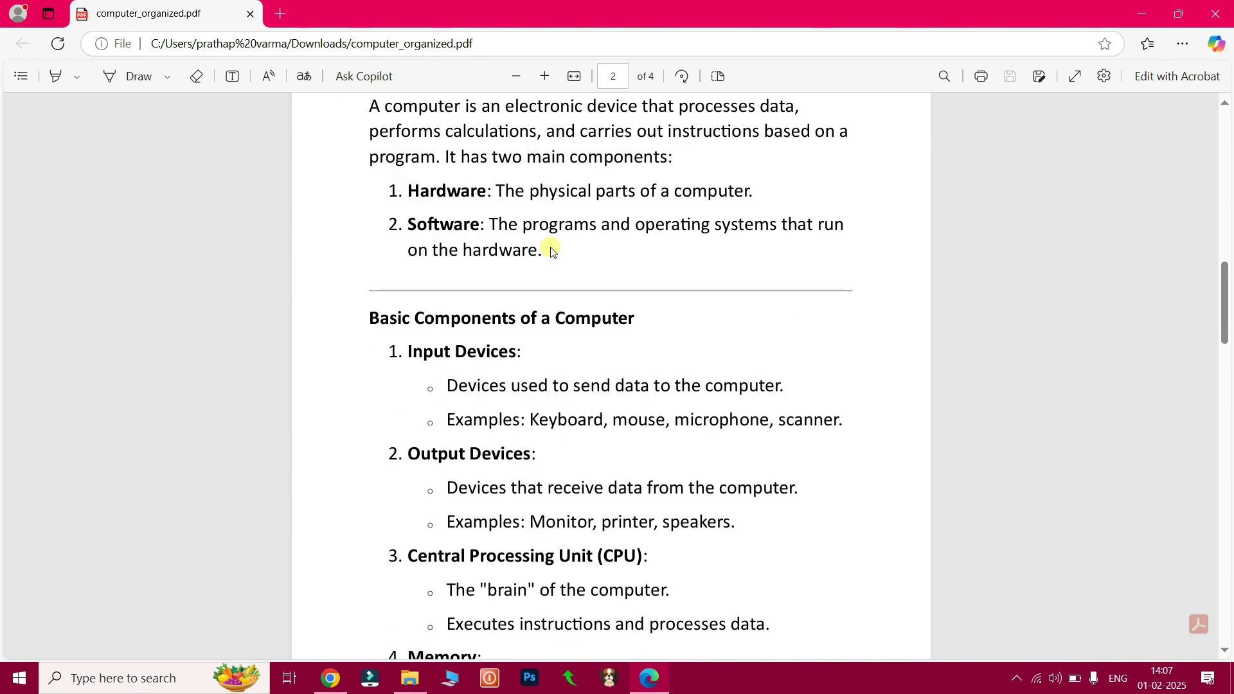
scroll(551, 250, "down", 15)
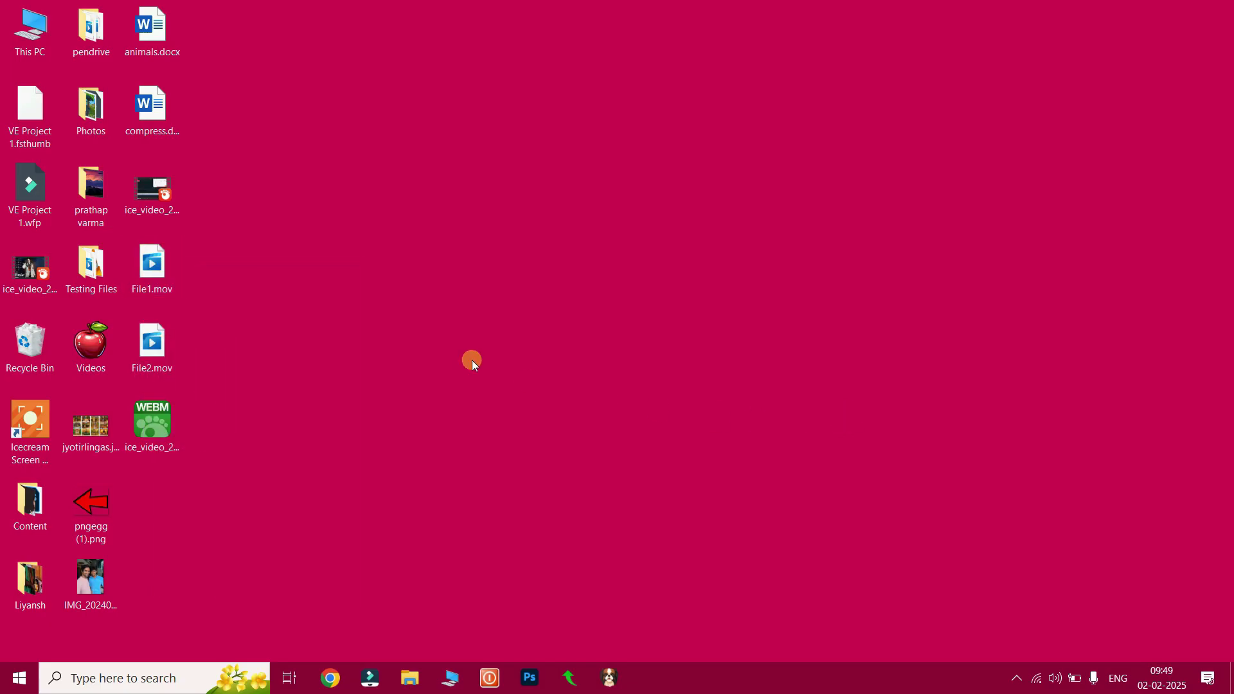
Check the properties of File1.mov on the desktop
right_click(168, 267)
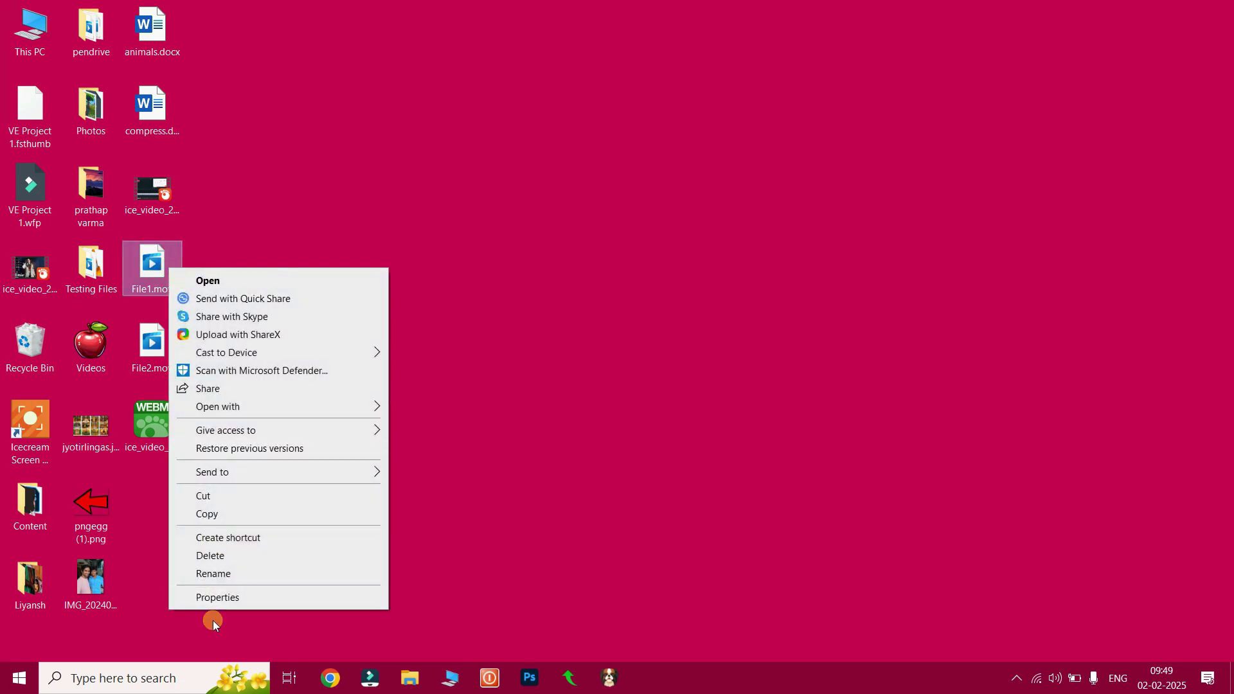
left_click(210, 597)
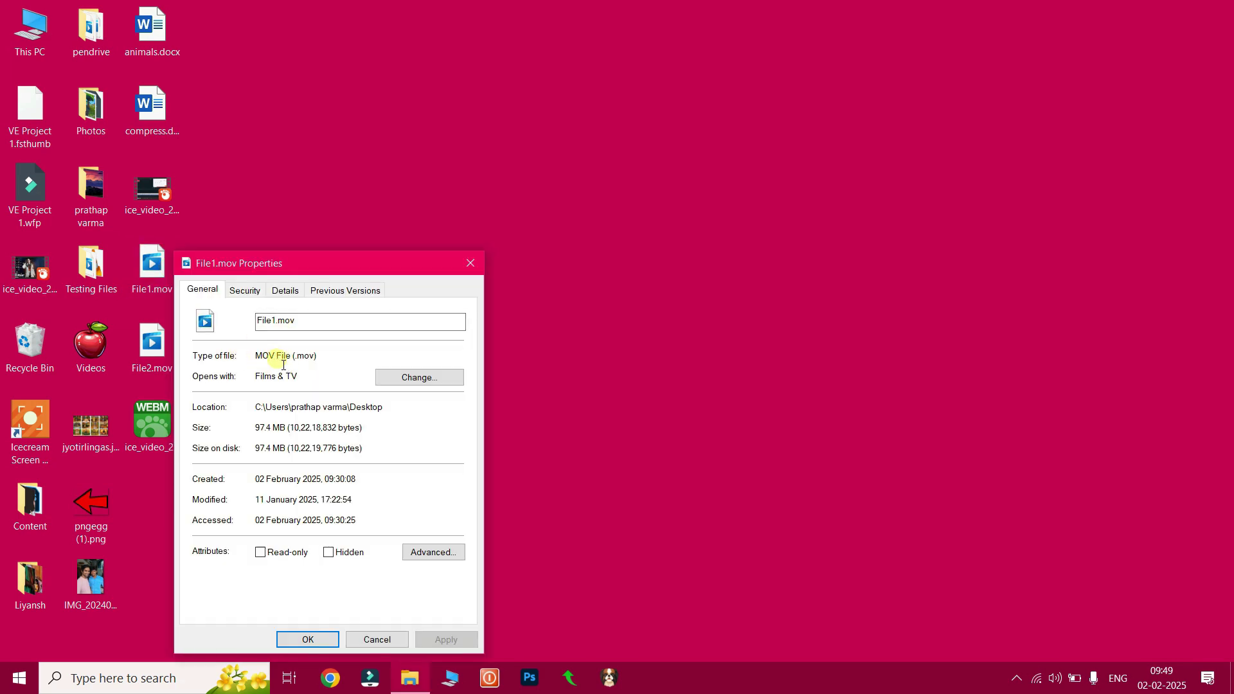
left_click(470, 264)
Rename File1.mov to File1.mp4 and accept the extension-change warning
right_click(164, 286)
left_click(160, 303)
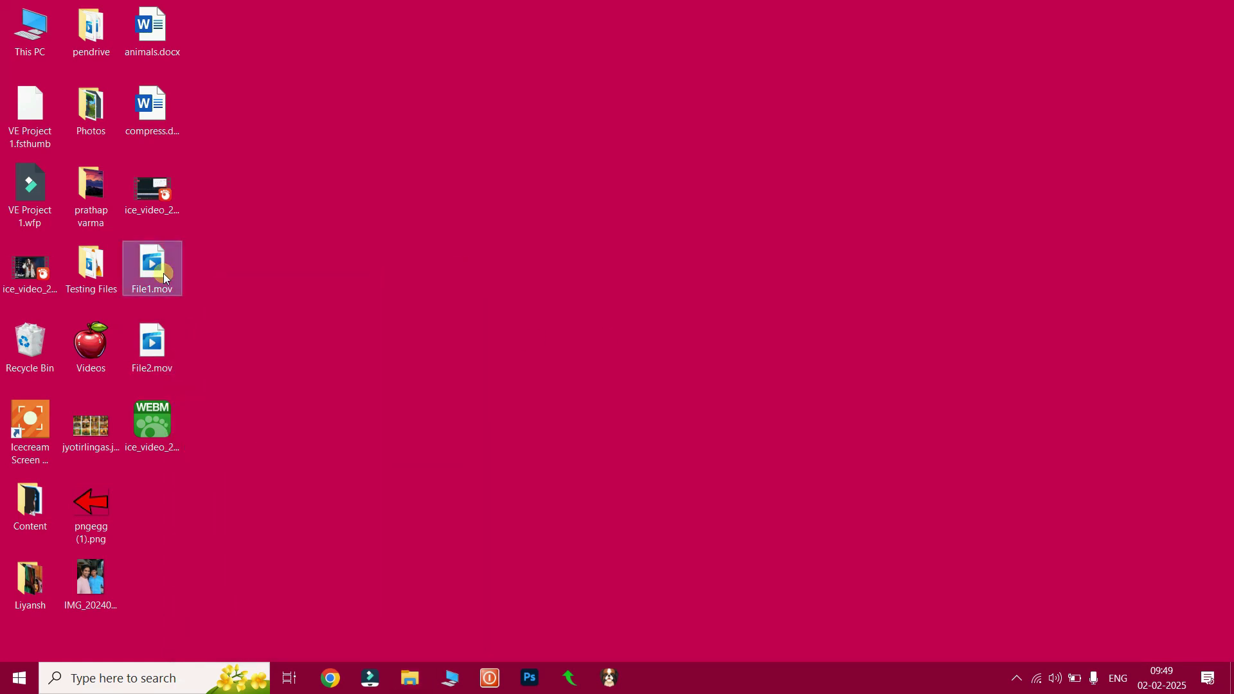
right_click(164, 276)
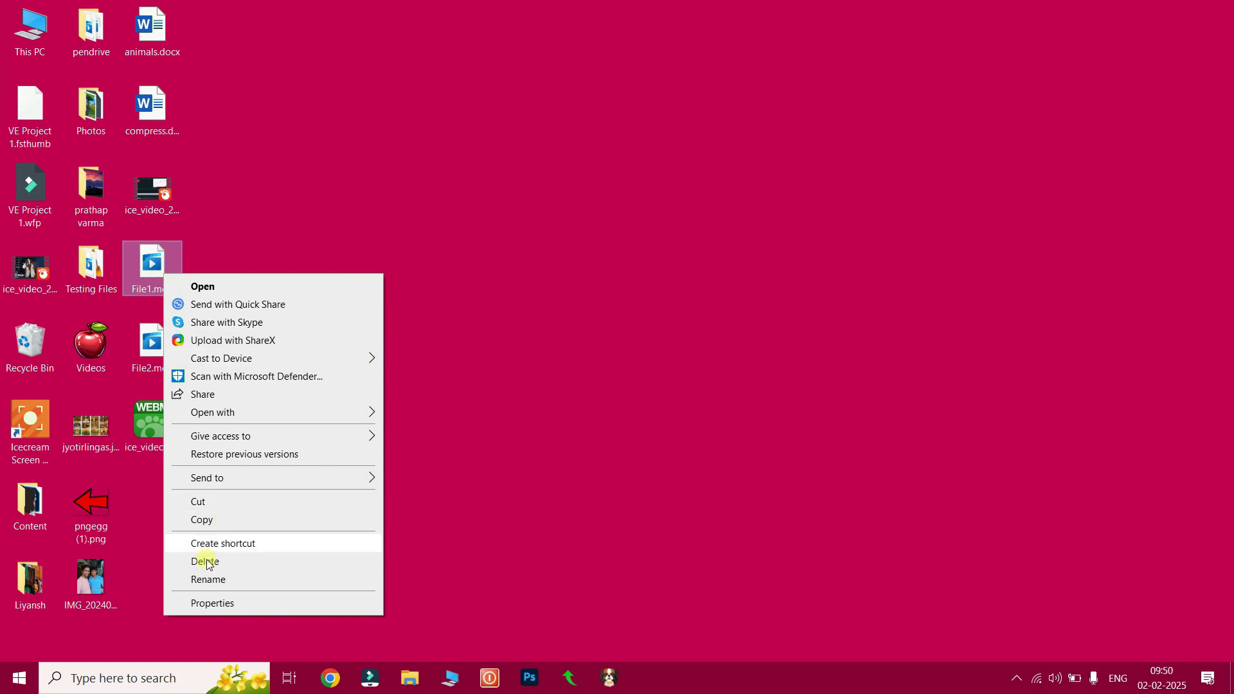
left_click(203, 579)
left_click(298, 387)
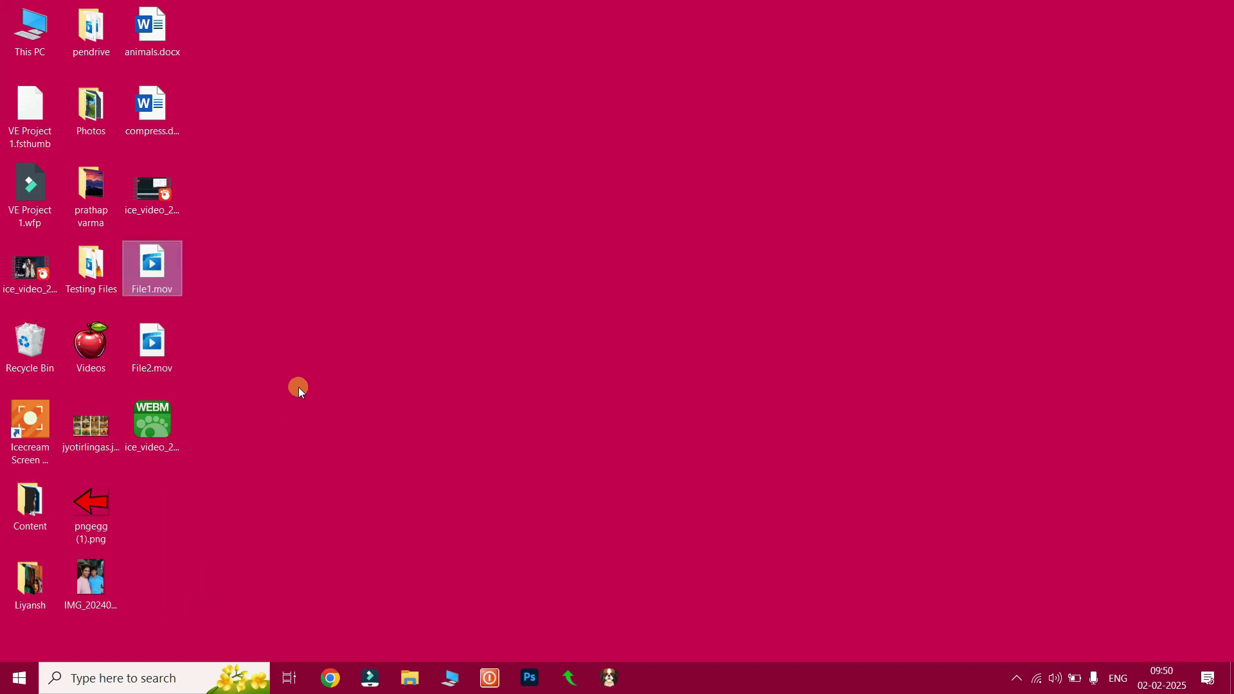
left_click(158, 286)
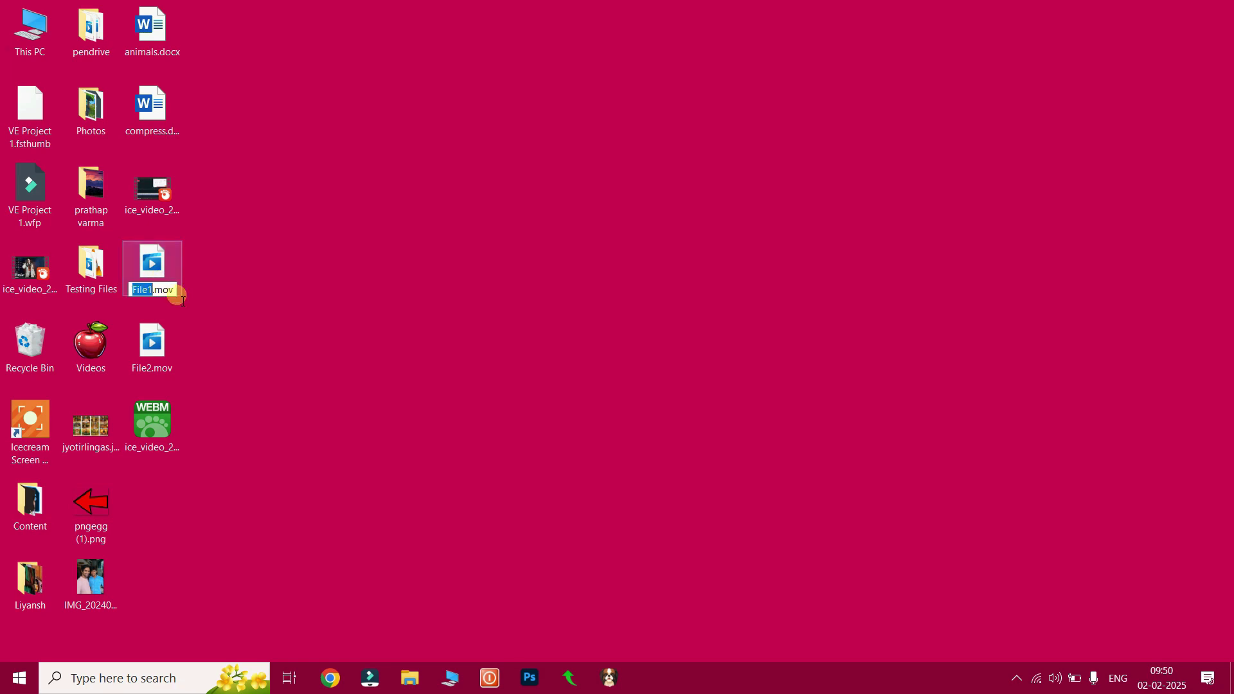
left_click(175, 289)
key("BackSpace")
key("BackSpace")
key("BackSpace")
type("mp4")
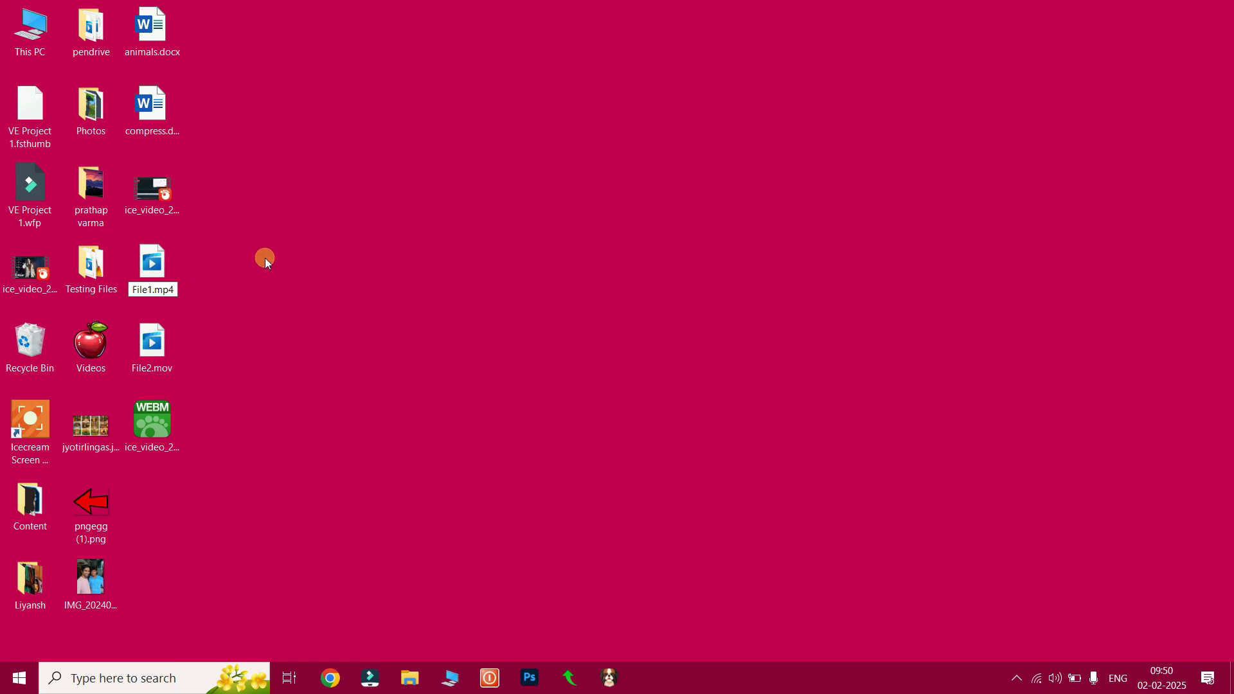
key("Return")
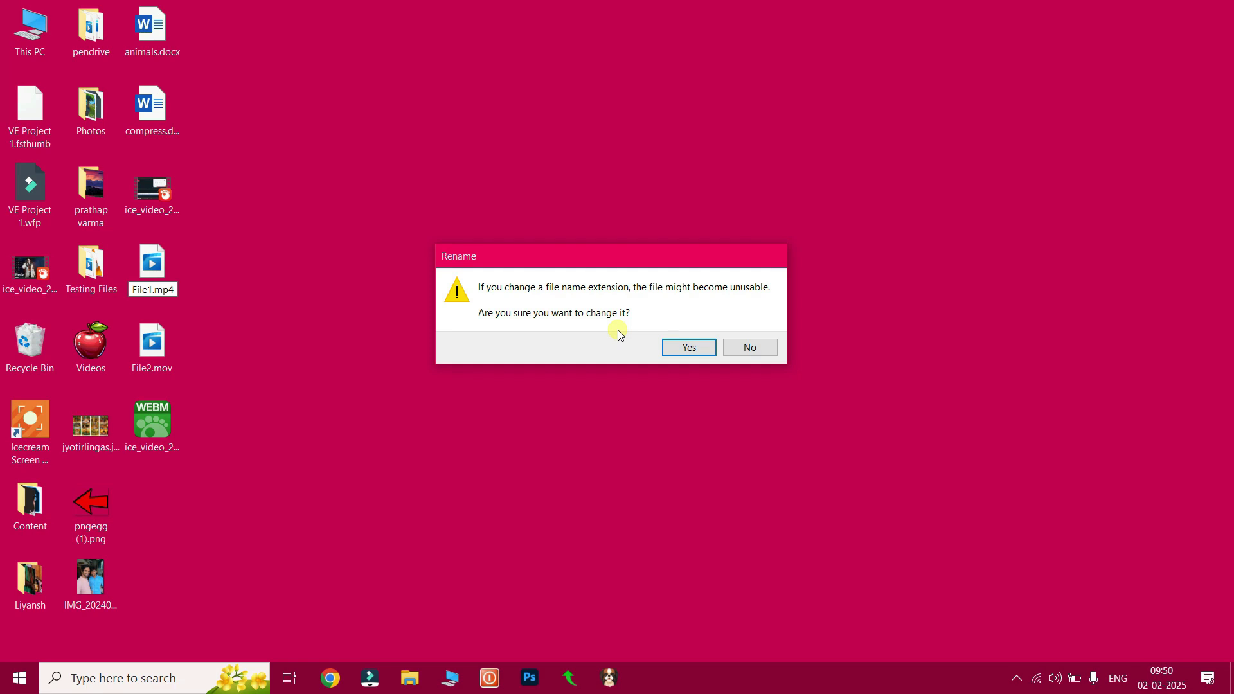
left_click(686, 347)
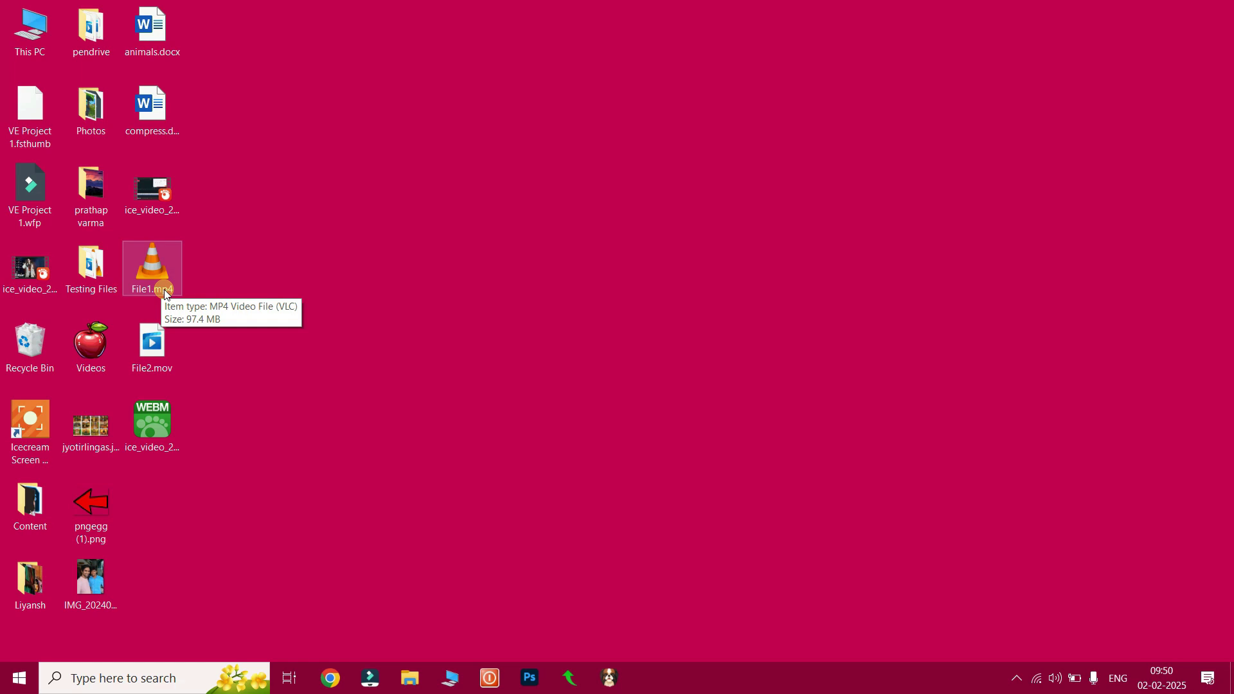
Verify in Properties that File1.mp4 is a 97.4 MB MP4 Video File
right_click(160, 276)
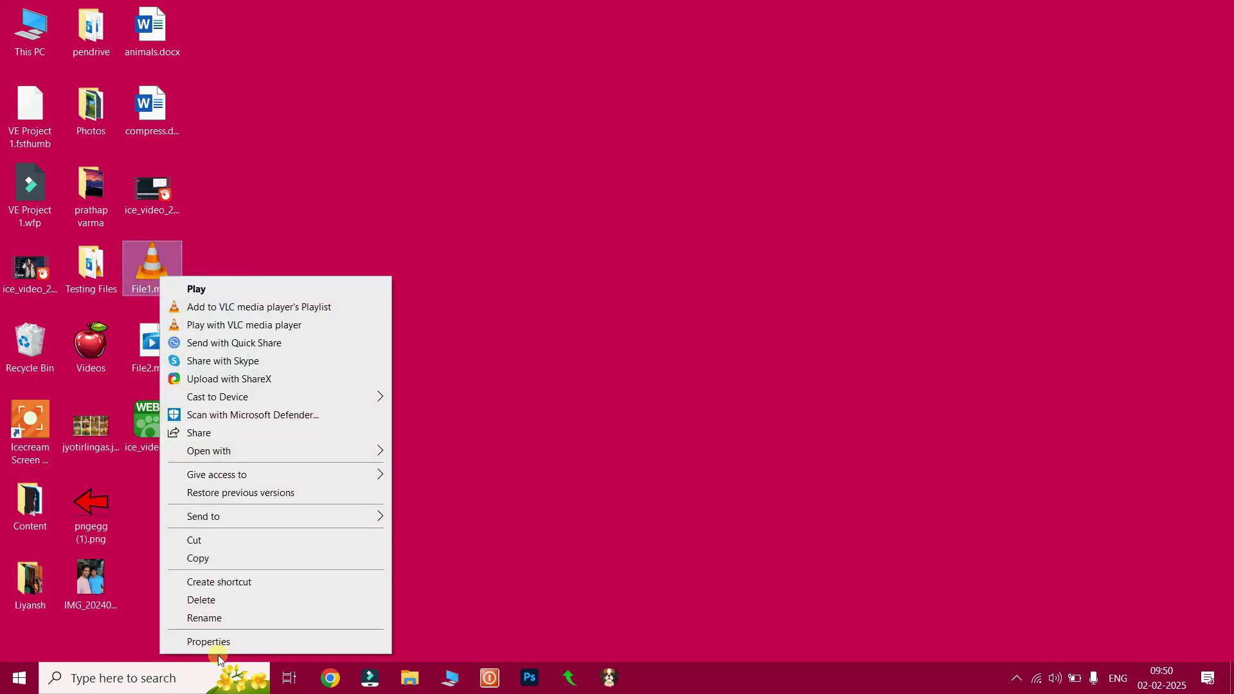
left_click(215, 642)
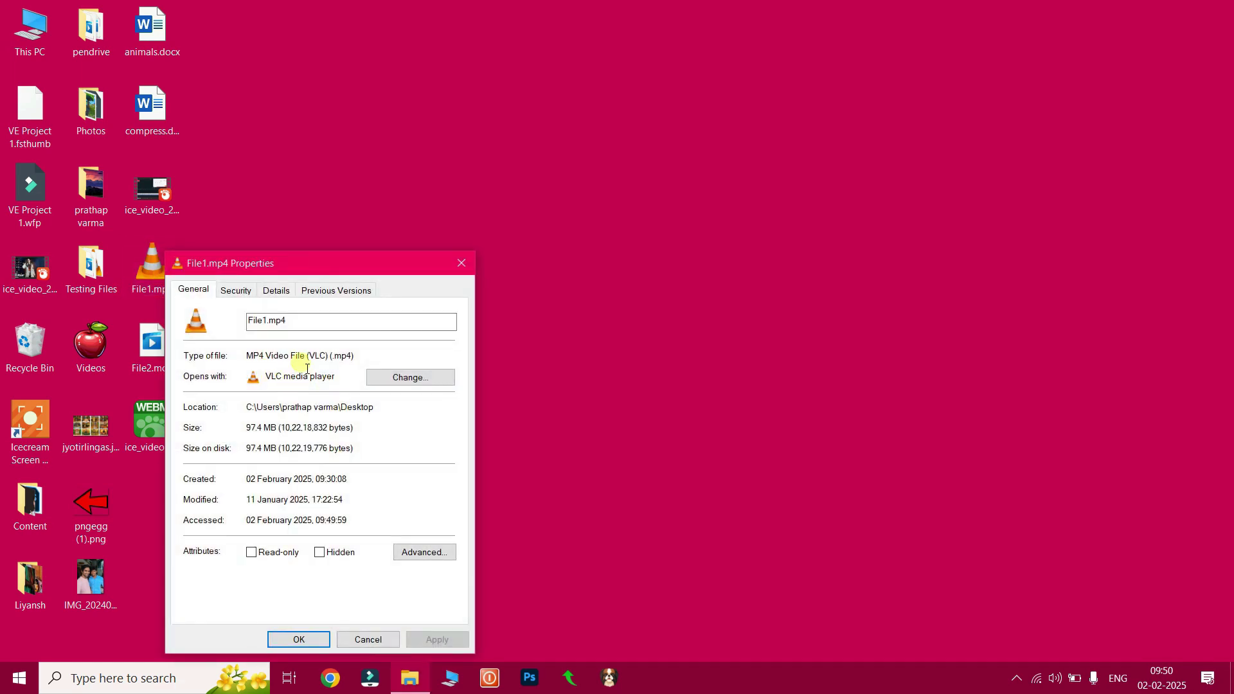
left_click(463, 263)
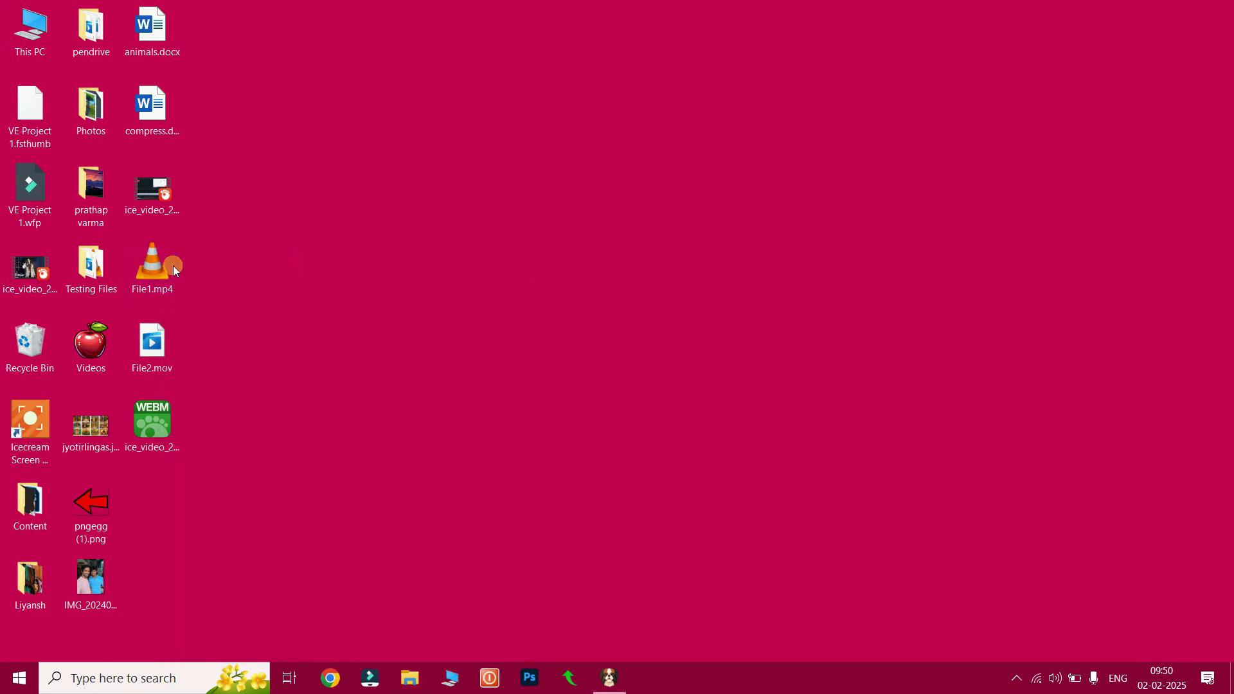
double_click(174, 270)
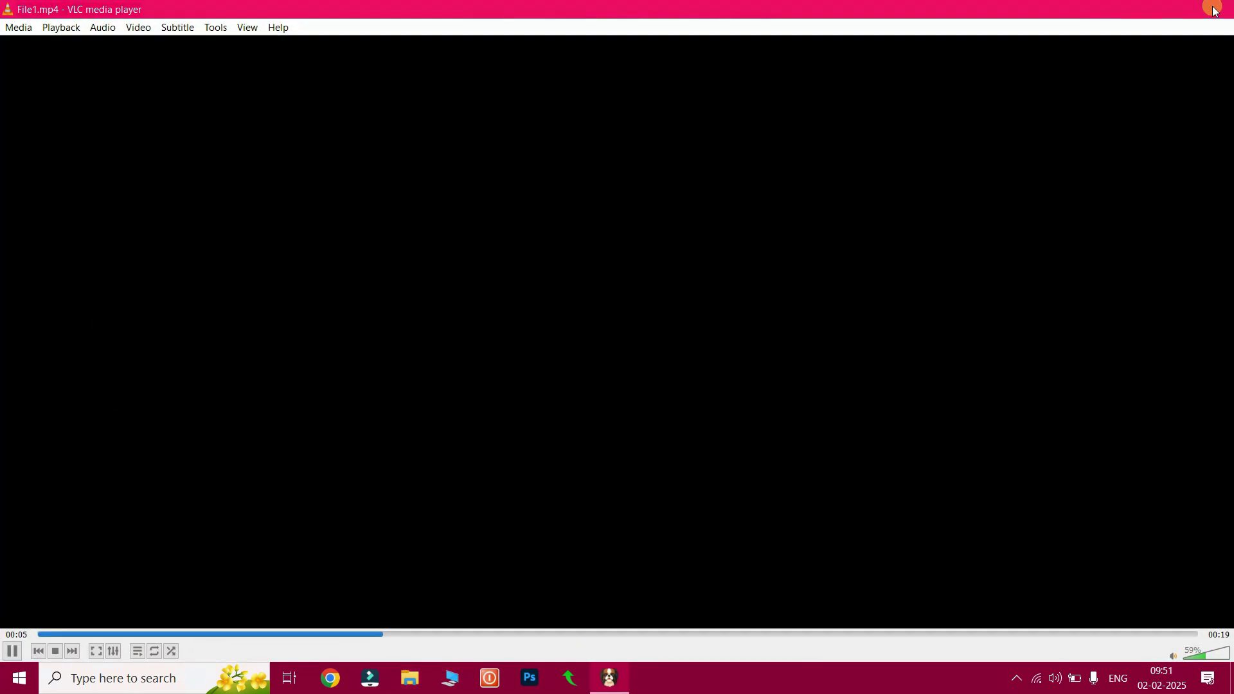
key("ctrl+q")
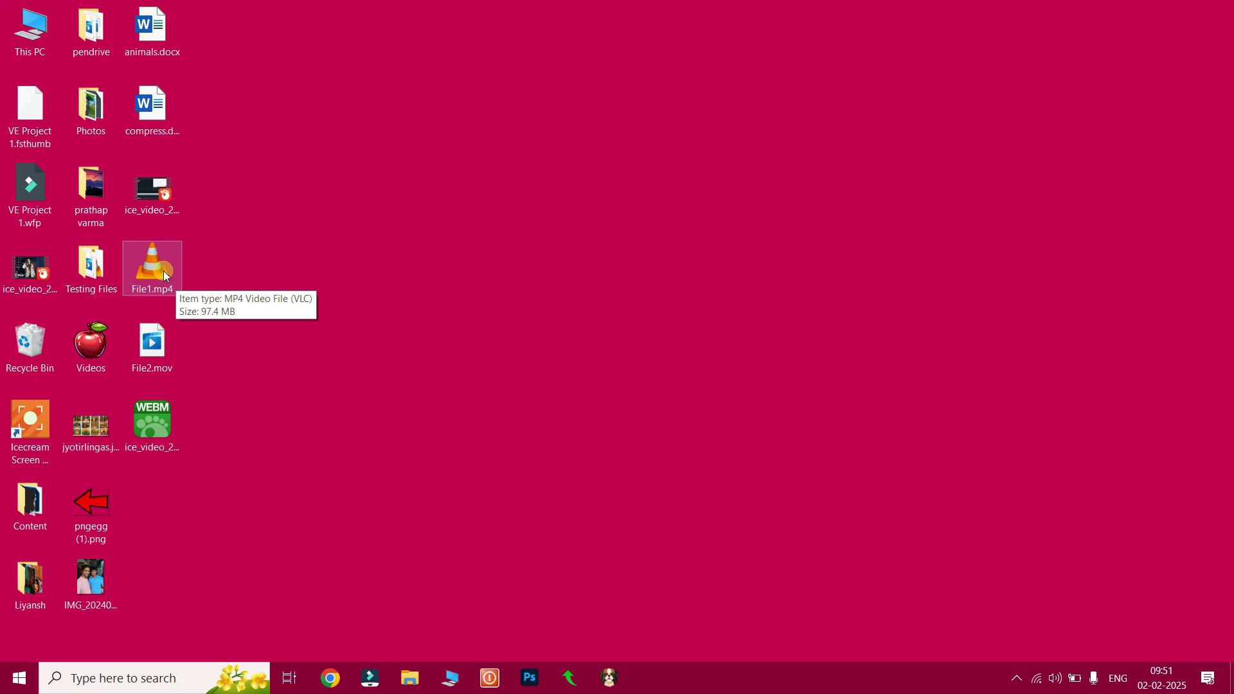
left_click(343, 673)
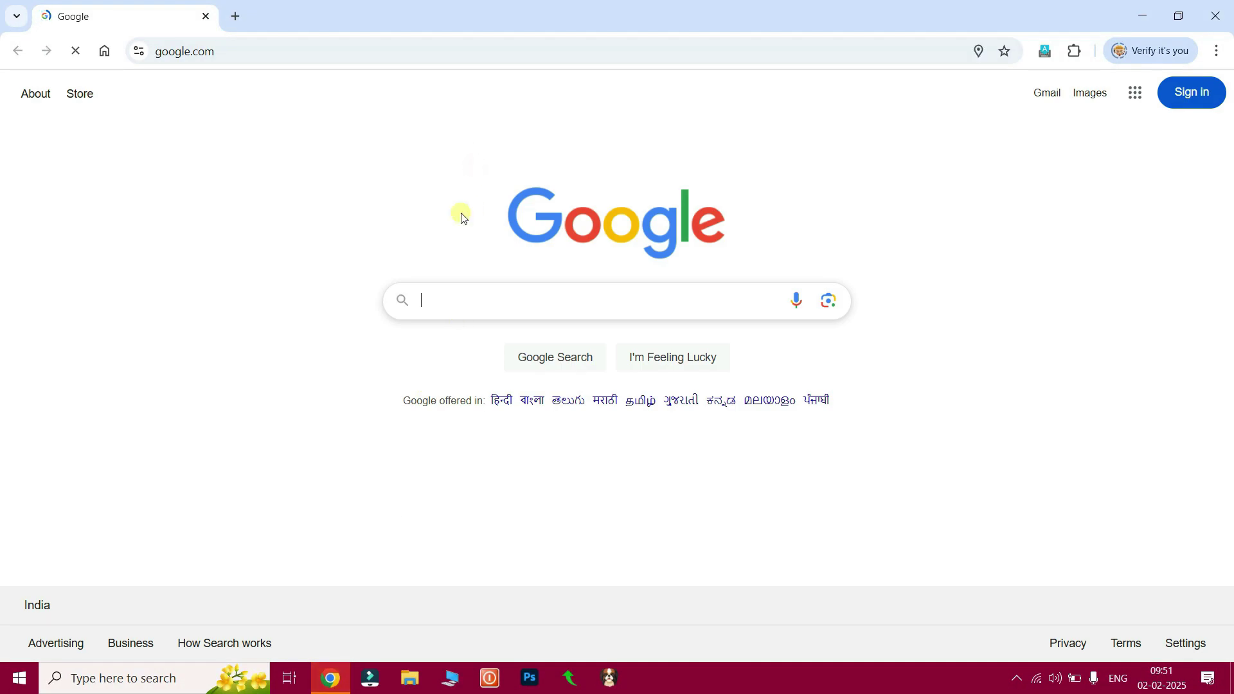
left_click(482, 299)
type("vlc")
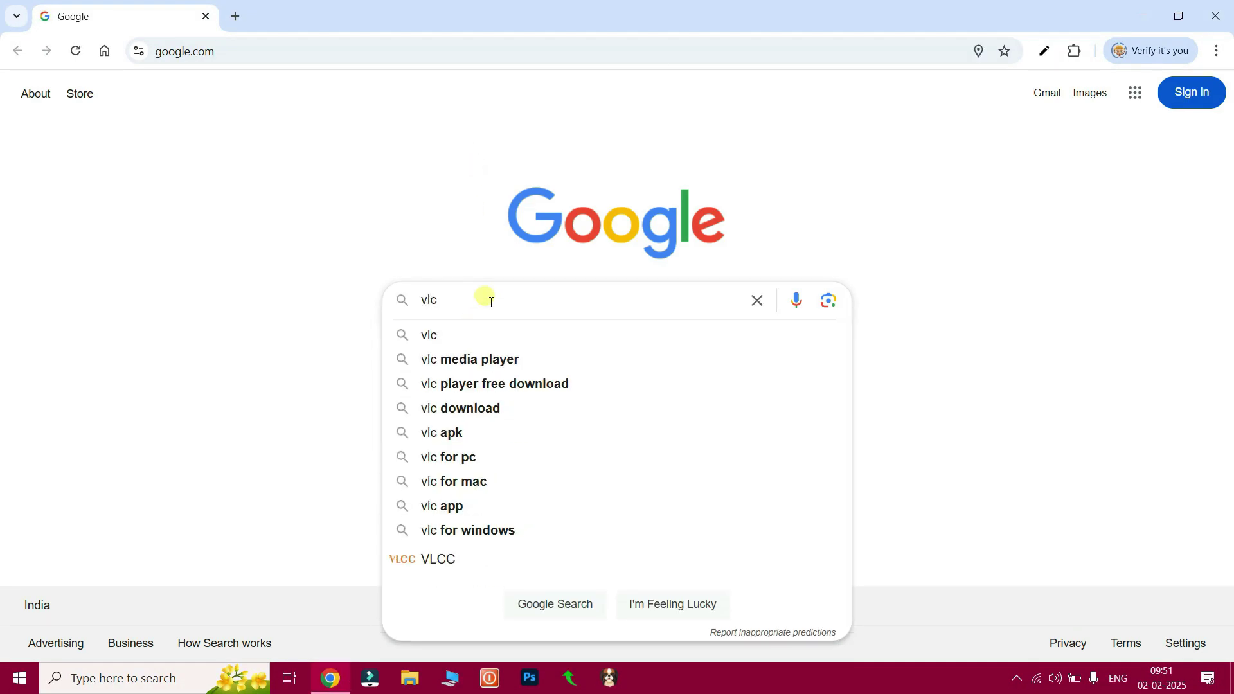
left_click(557, 384)
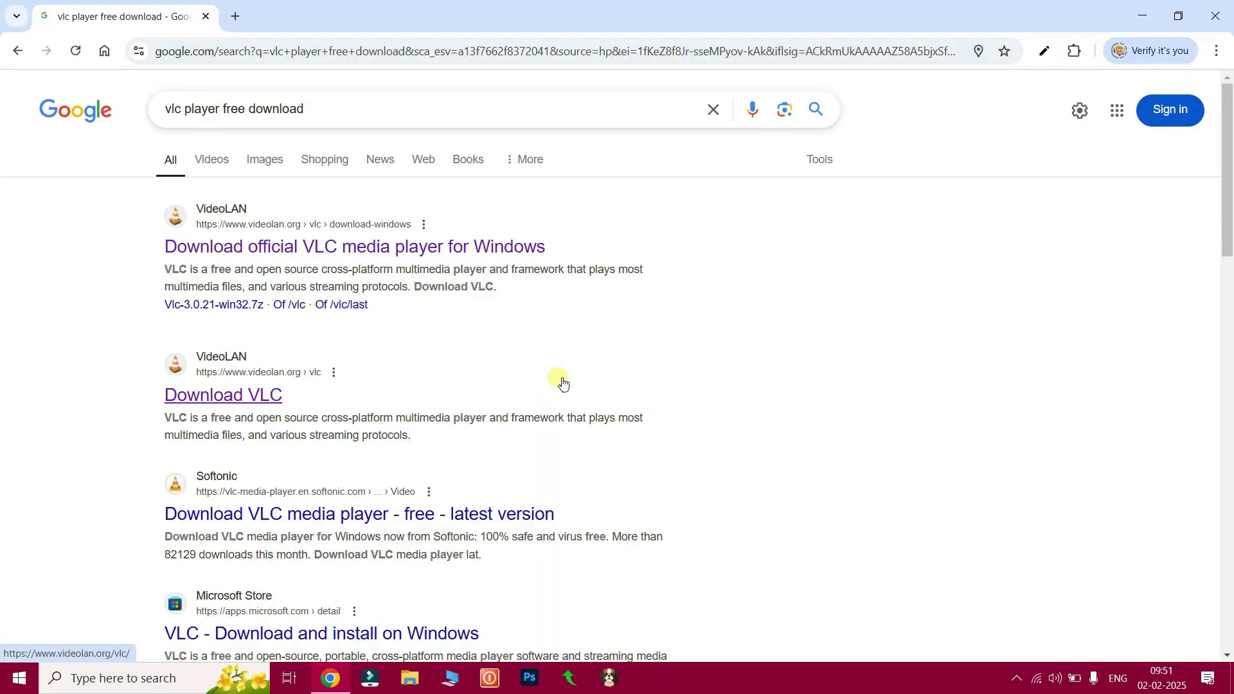
left_click(249, 251)
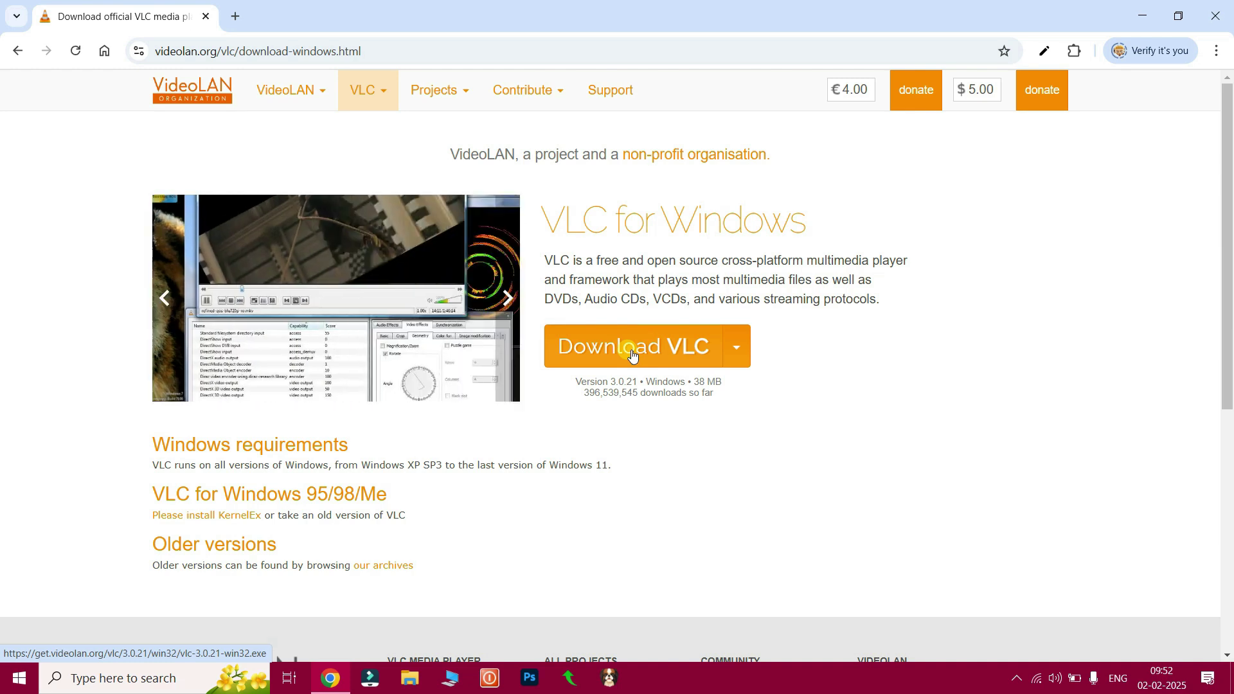
left_click(1222, 16)
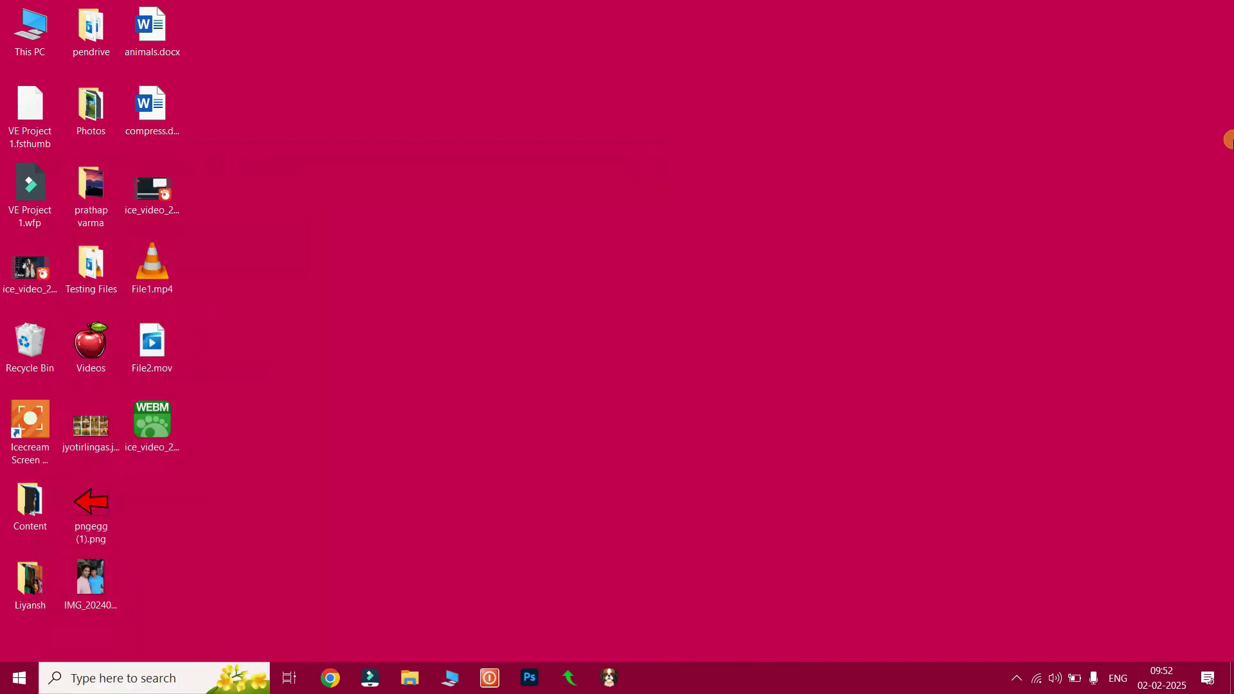
Launch VLC media player from the Windows search
left_click(191, 680)
type("vlc")
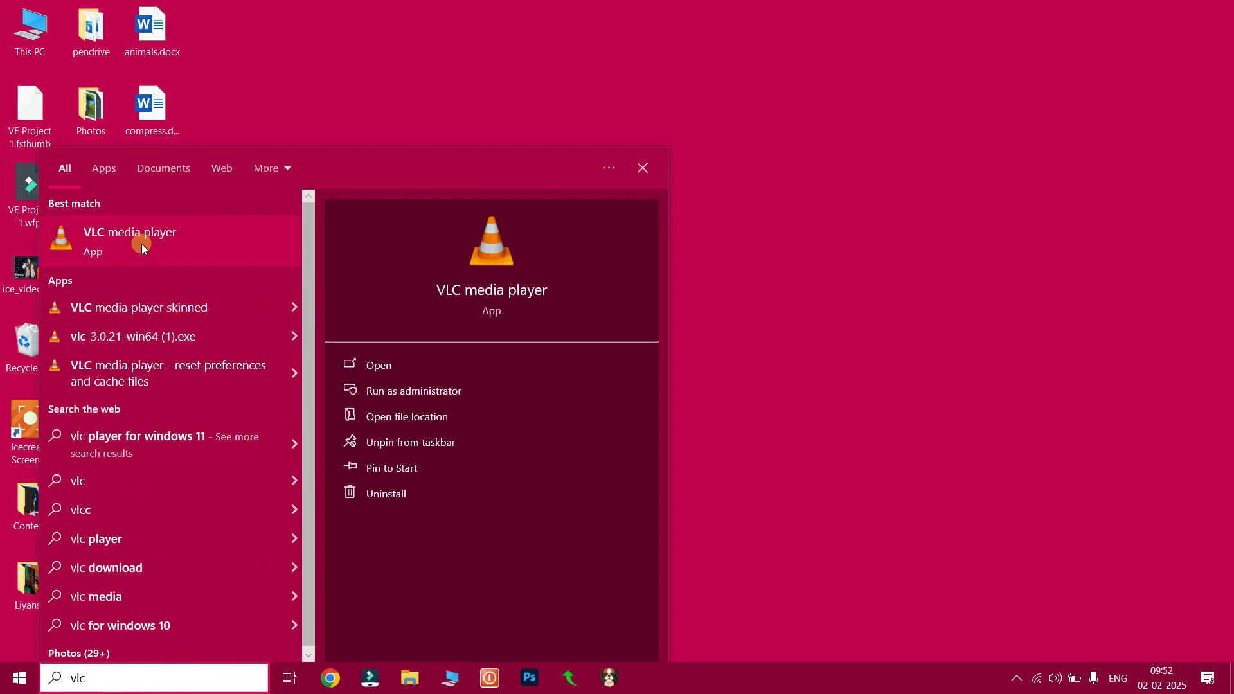
left_click(121, 241)
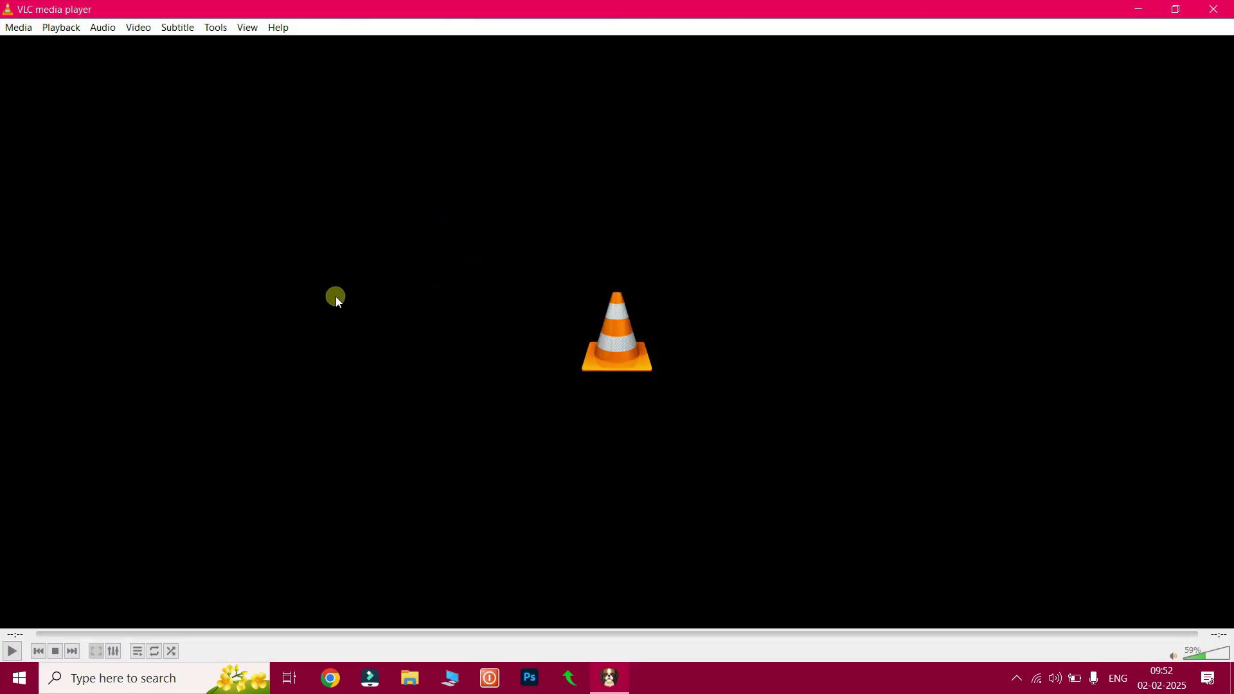
Add File2.mov from the Desktop in Media > Convert/Save
left_click(19, 28)
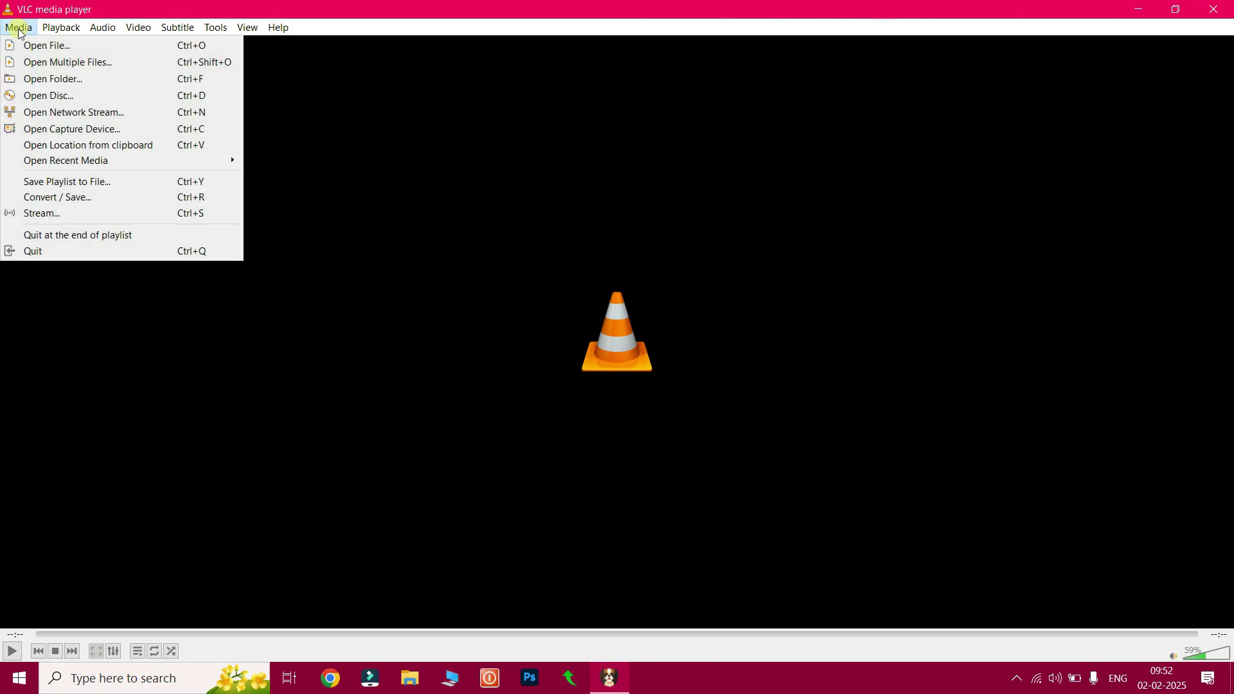
left_click(63, 200)
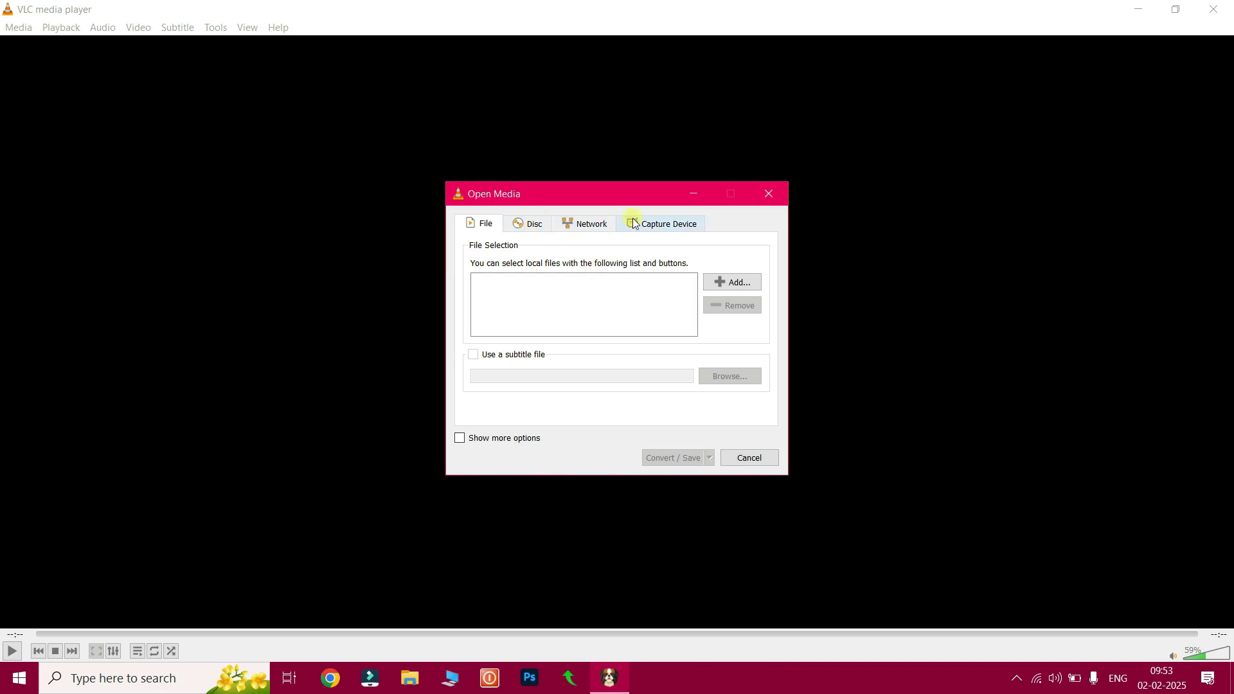
left_click(731, 288)
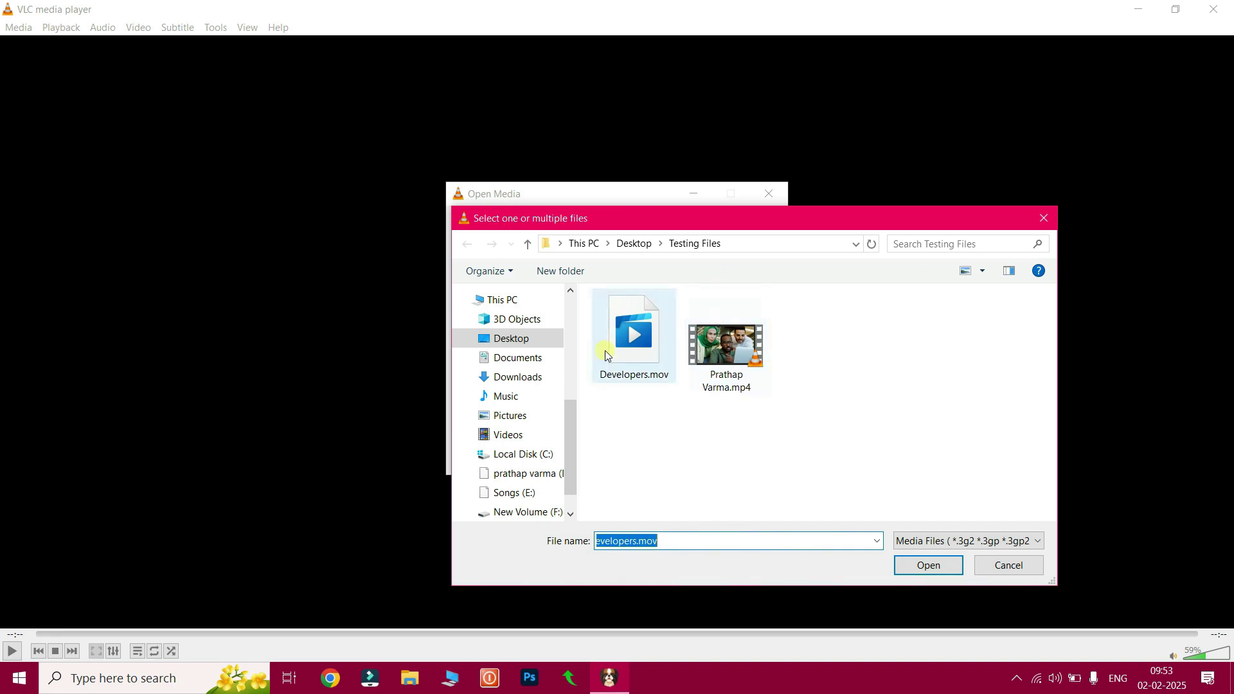
left_click(512, 339)
scroll(764, 405, "down", 1)
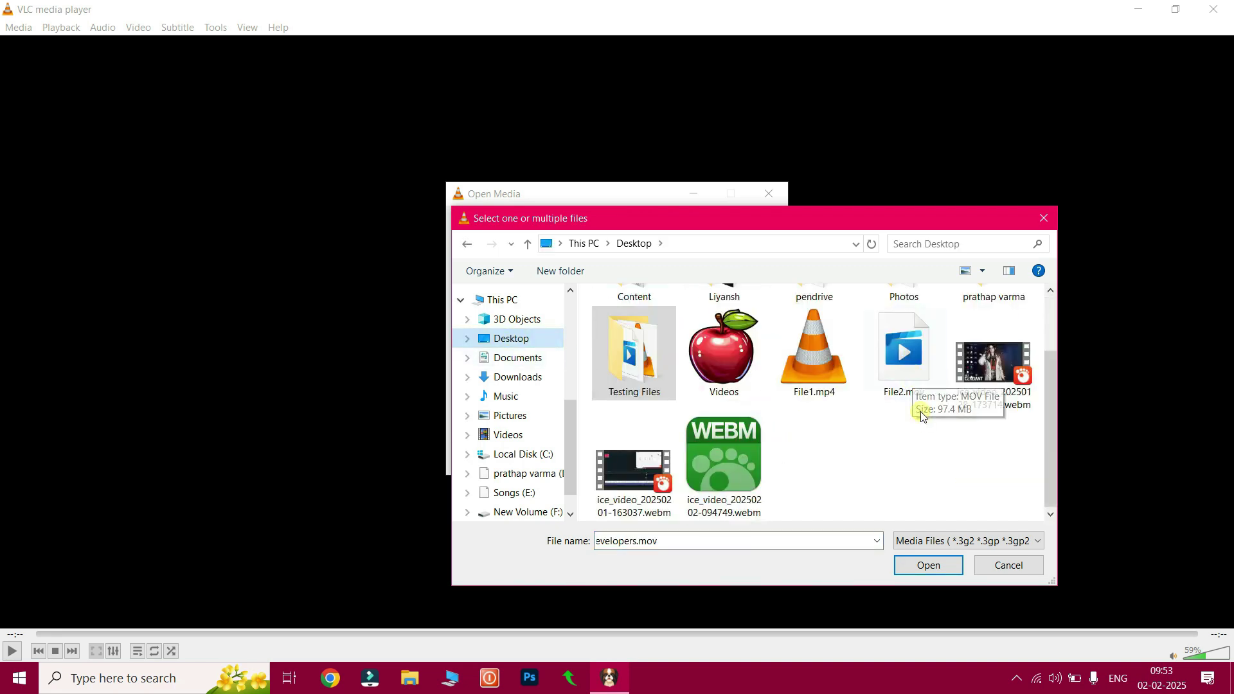
left_click(921, 387)
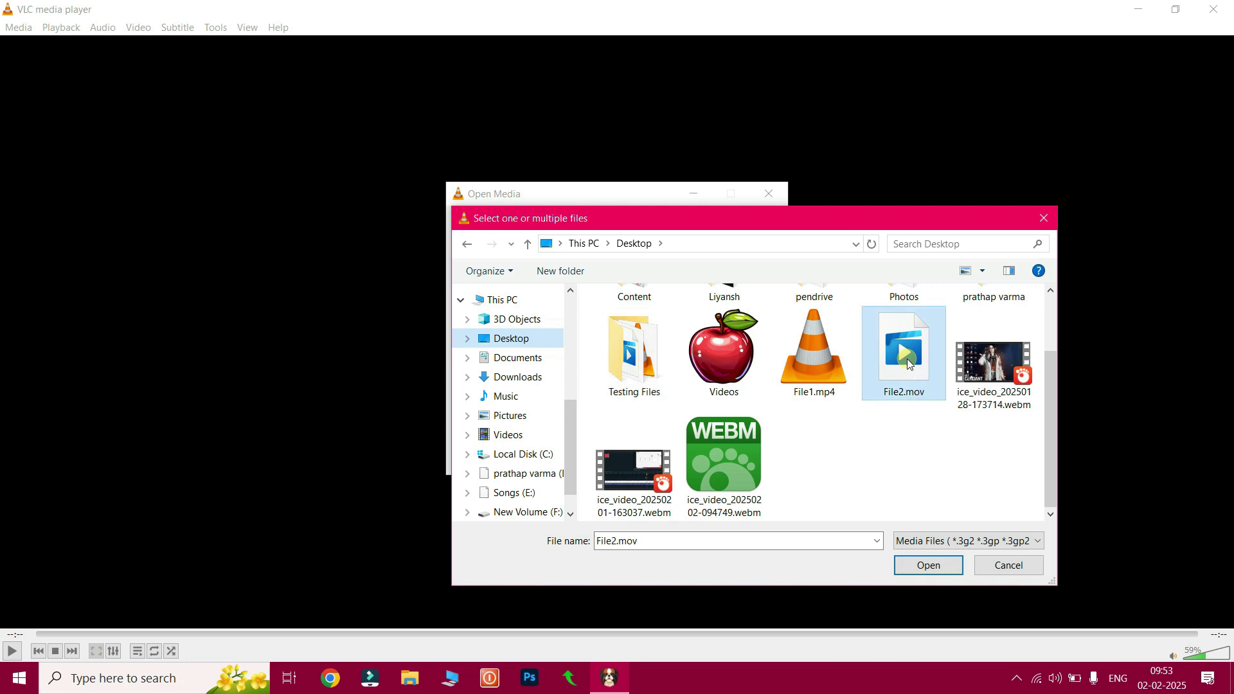
left_click(923, 569)
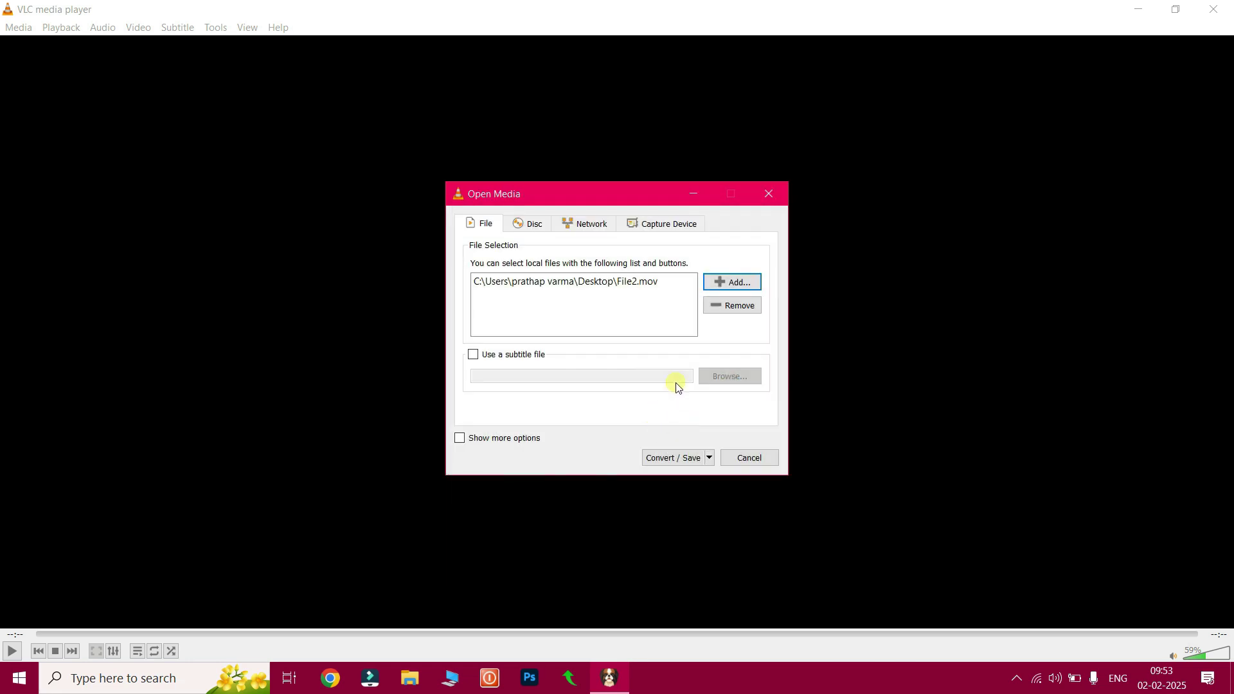
Use the Video - H.264 + MP3 (MP4) profile, edited to keep the original audio track
left_click(681, 457)
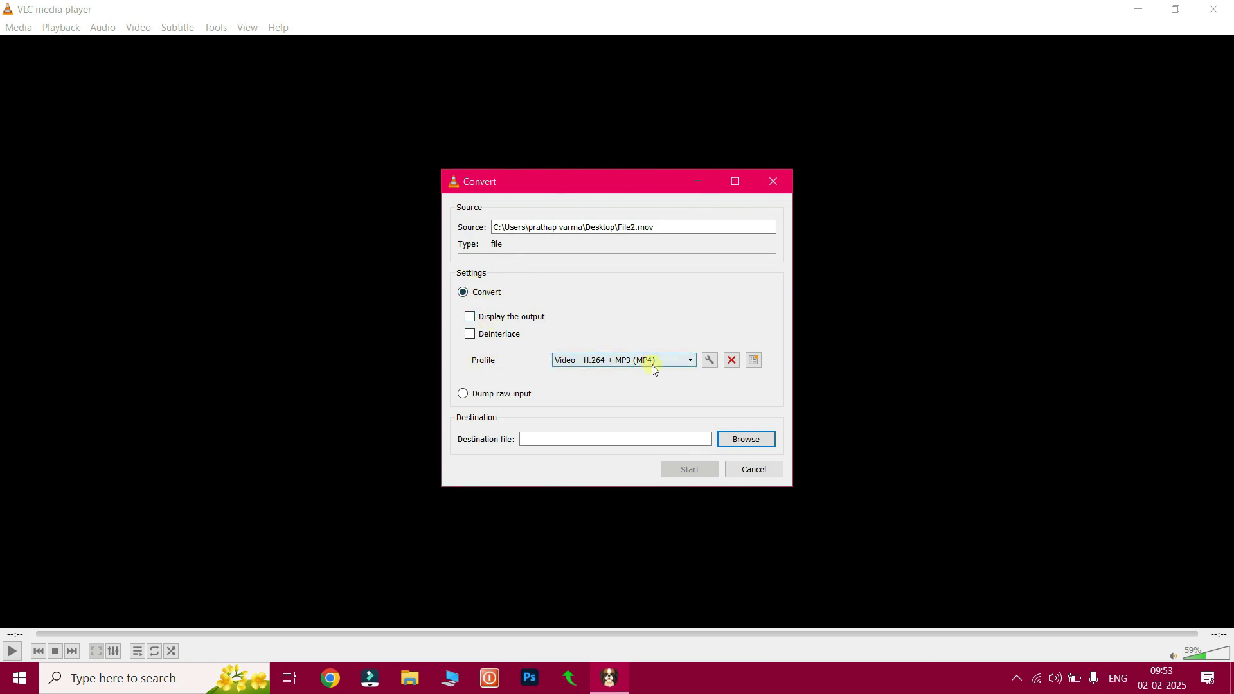
left_click(693, 361)
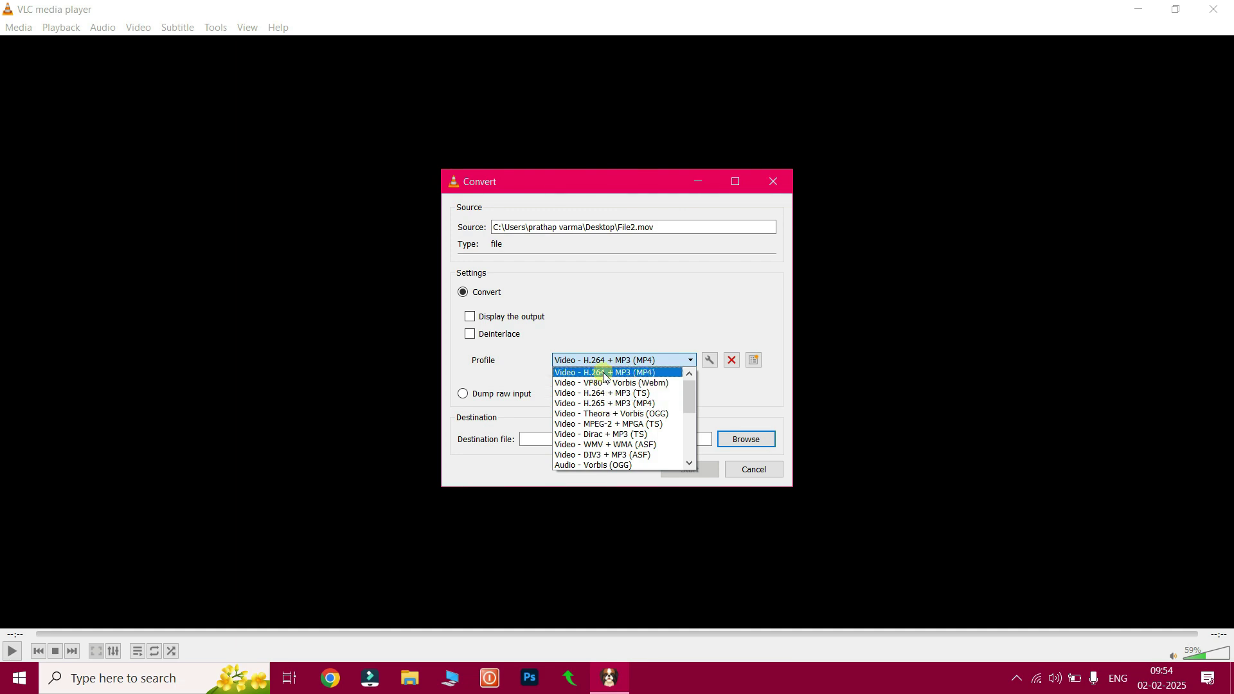
mouse_move(691, 396)
left_mouse_down()
mouse_move(696, 441)
mouse_move(690, 389)
left_mouse_up()
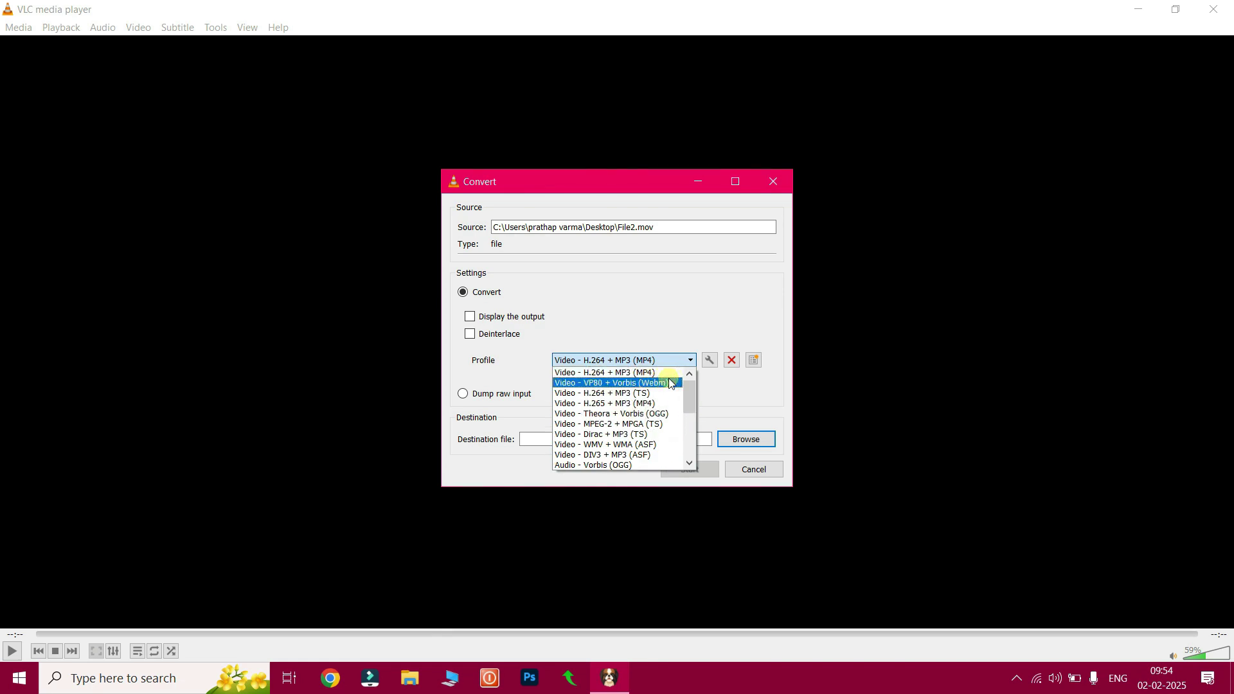
left_click(632, 373)
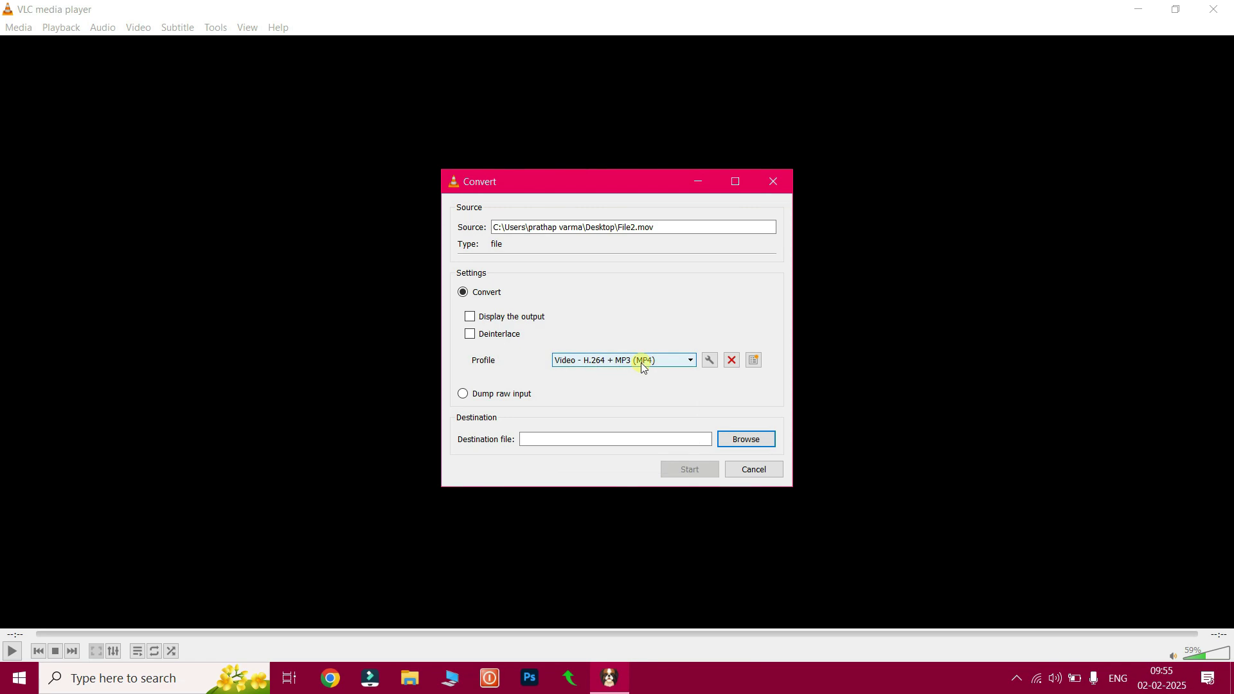
left_click(711, 364)
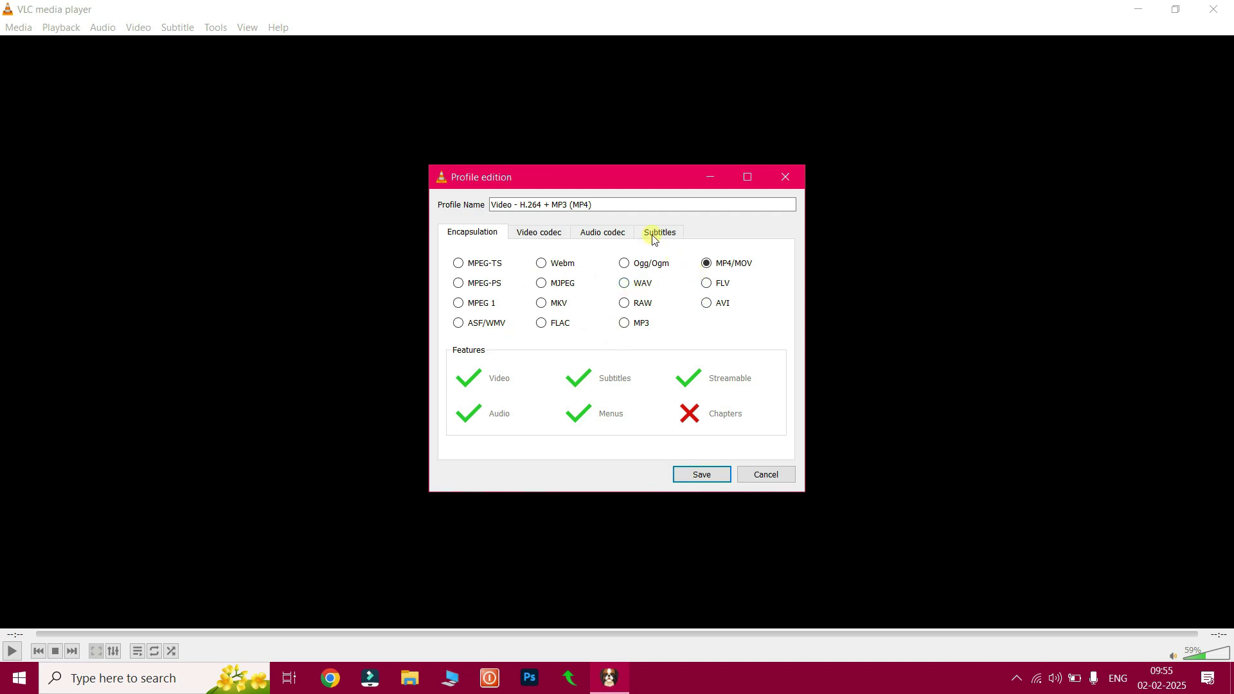
left_click(607, 232)
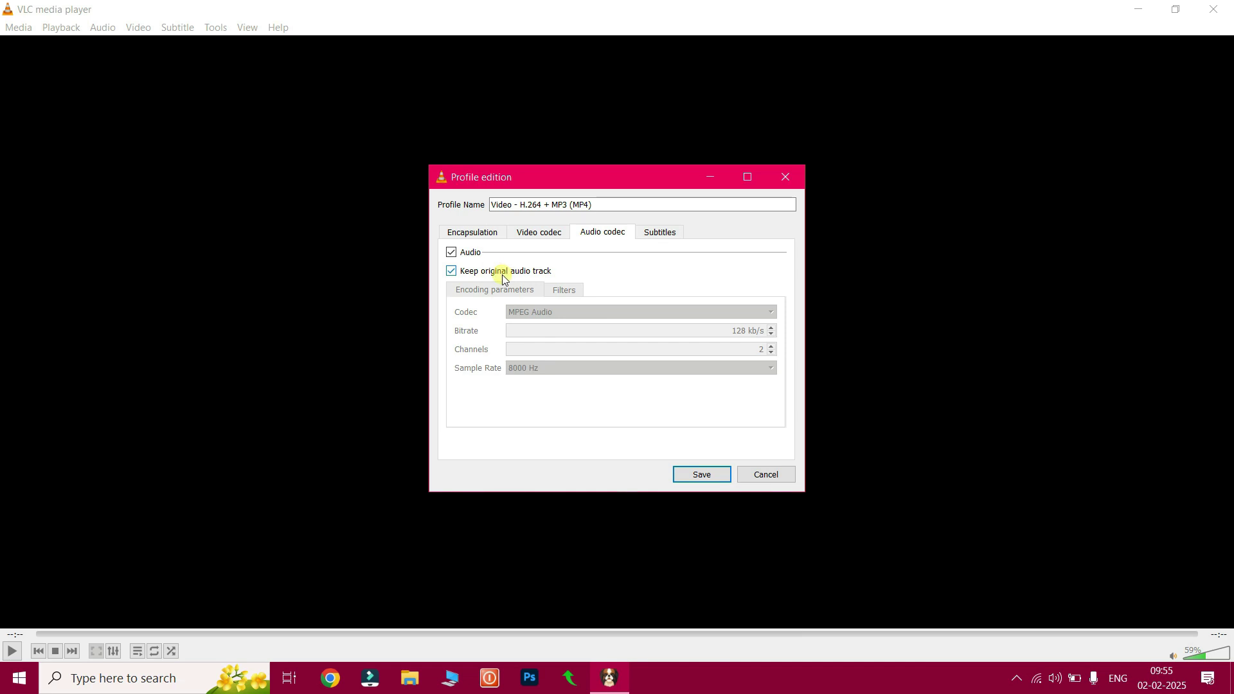
left_click(453, 273)
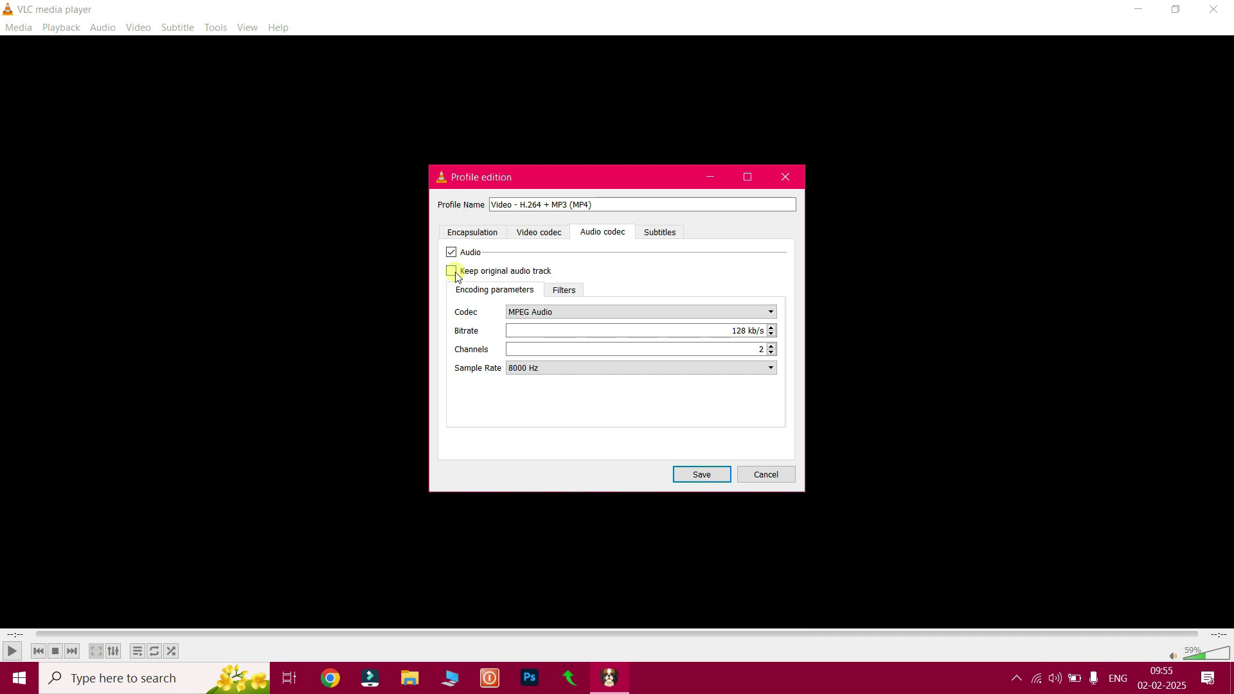
left_click(452, 272)
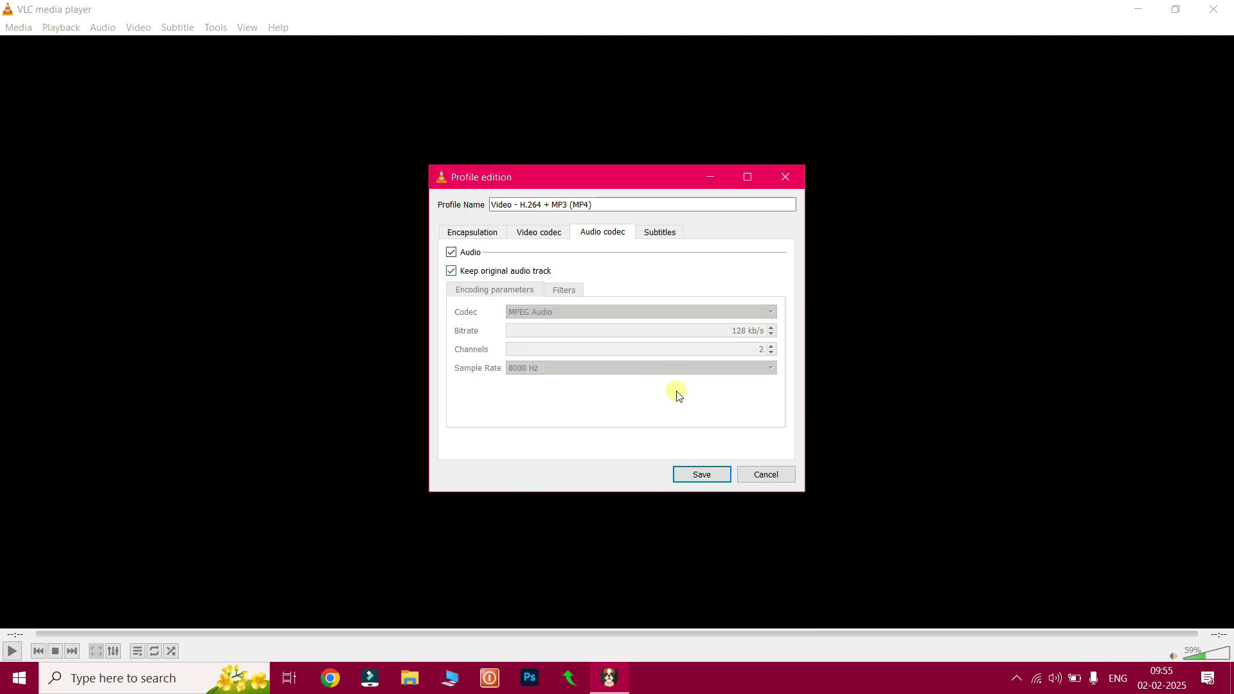
left_click(701, 473)
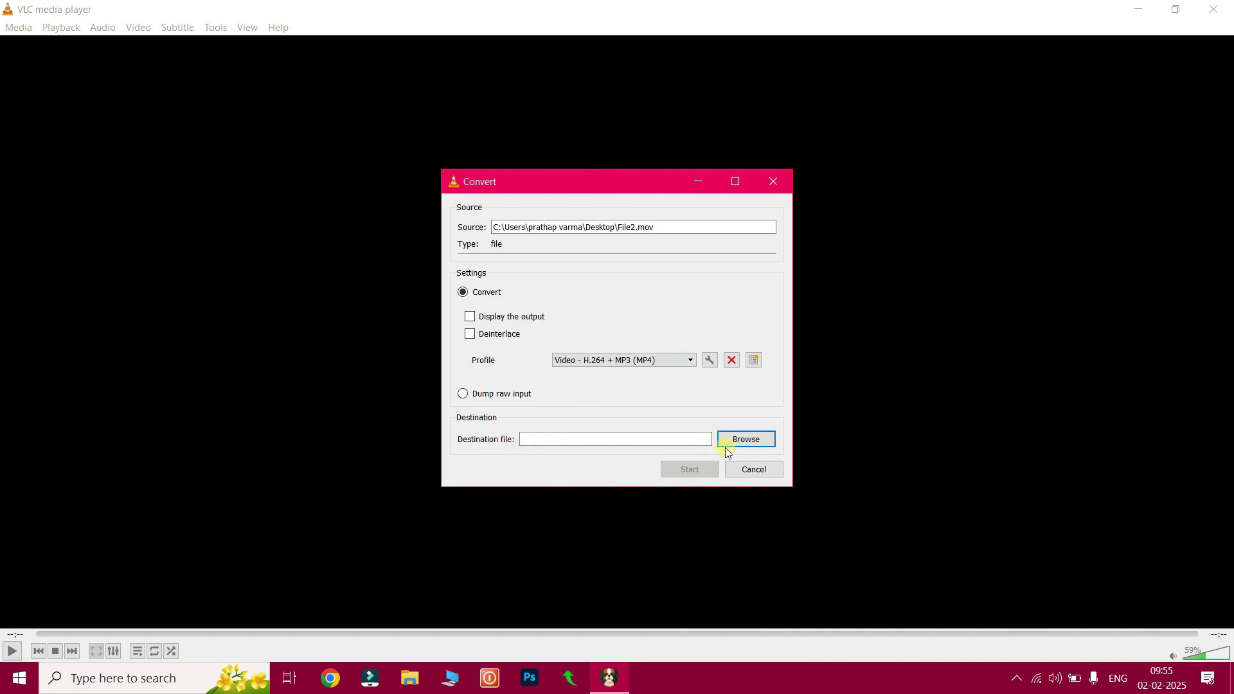
Set the destination to prathap.mp4 on the Desktop and start converting File2.mov
left_click(744, 440)
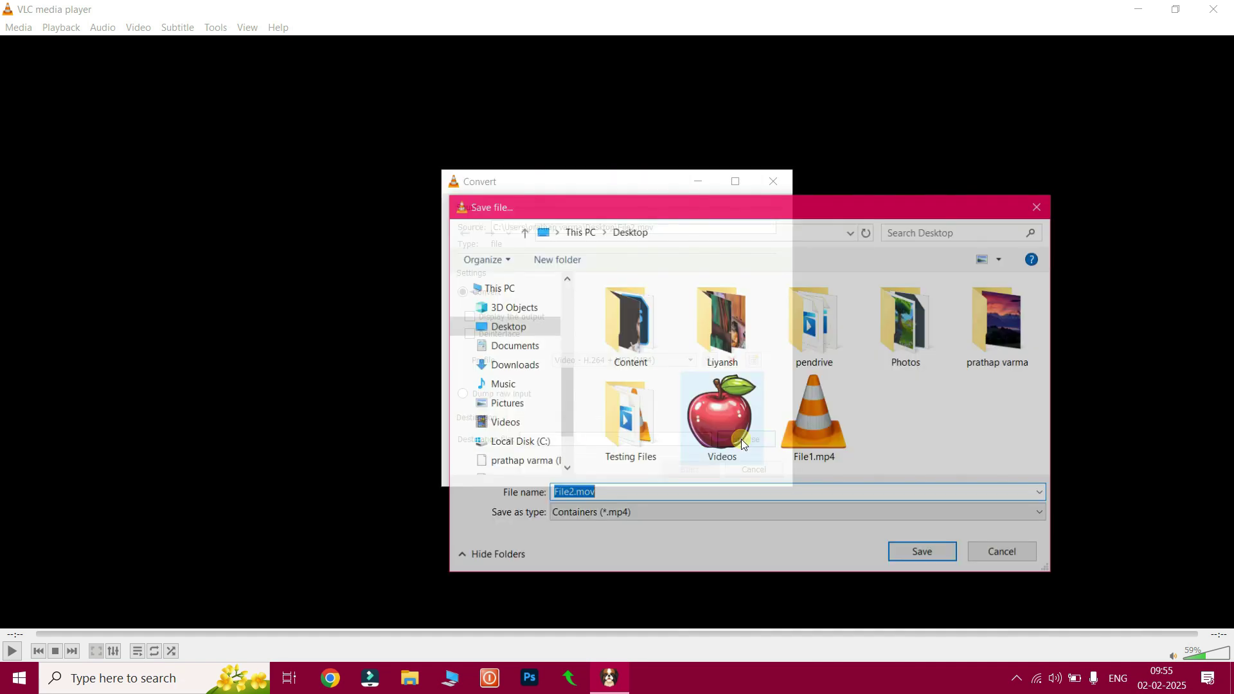
left_click(510, 329)
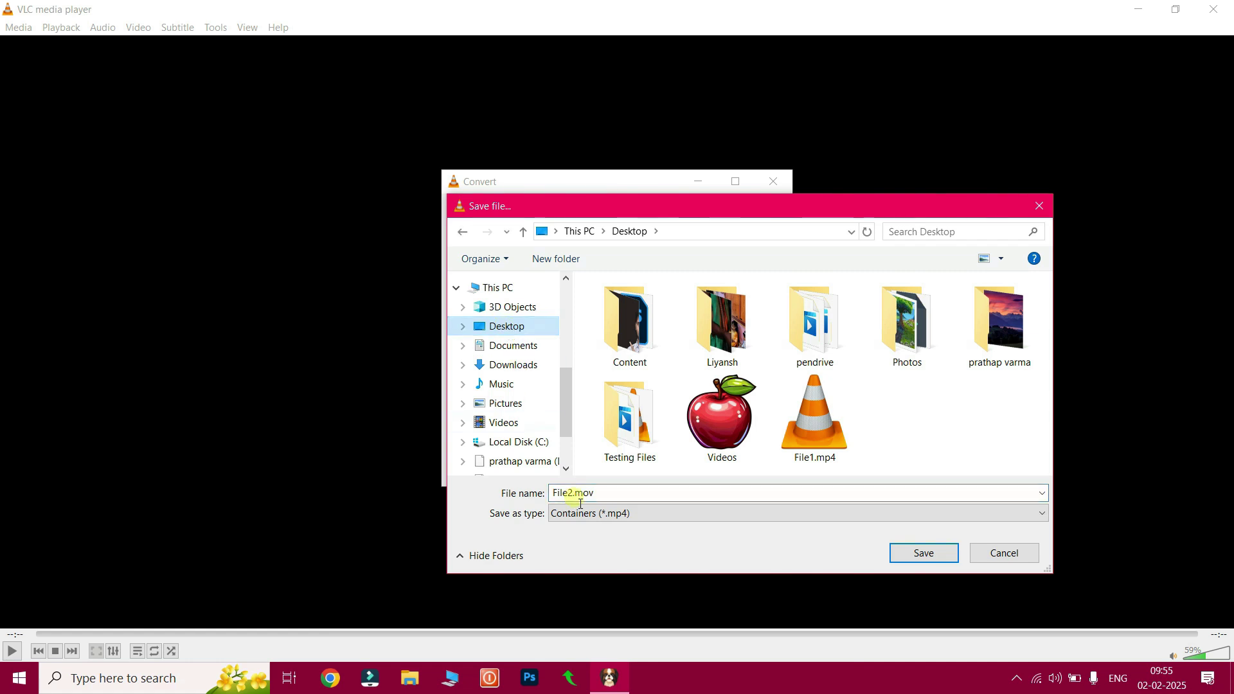
left_click(621, 494)
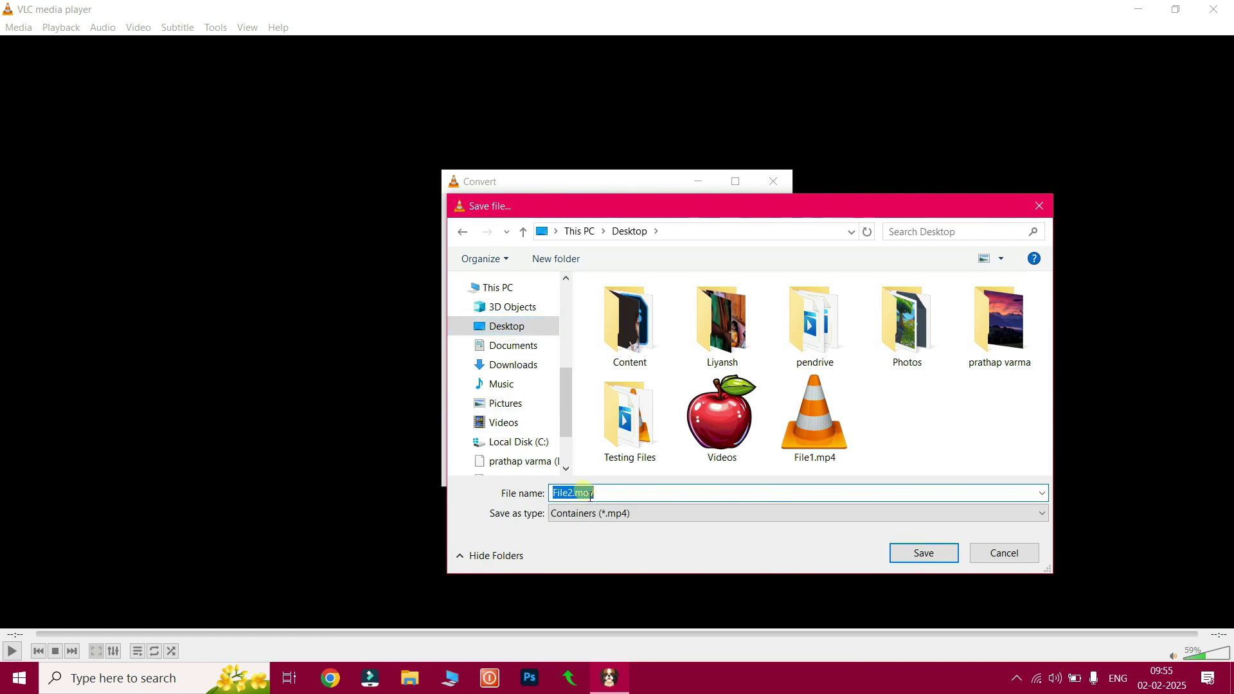
type("prathap.mp4")
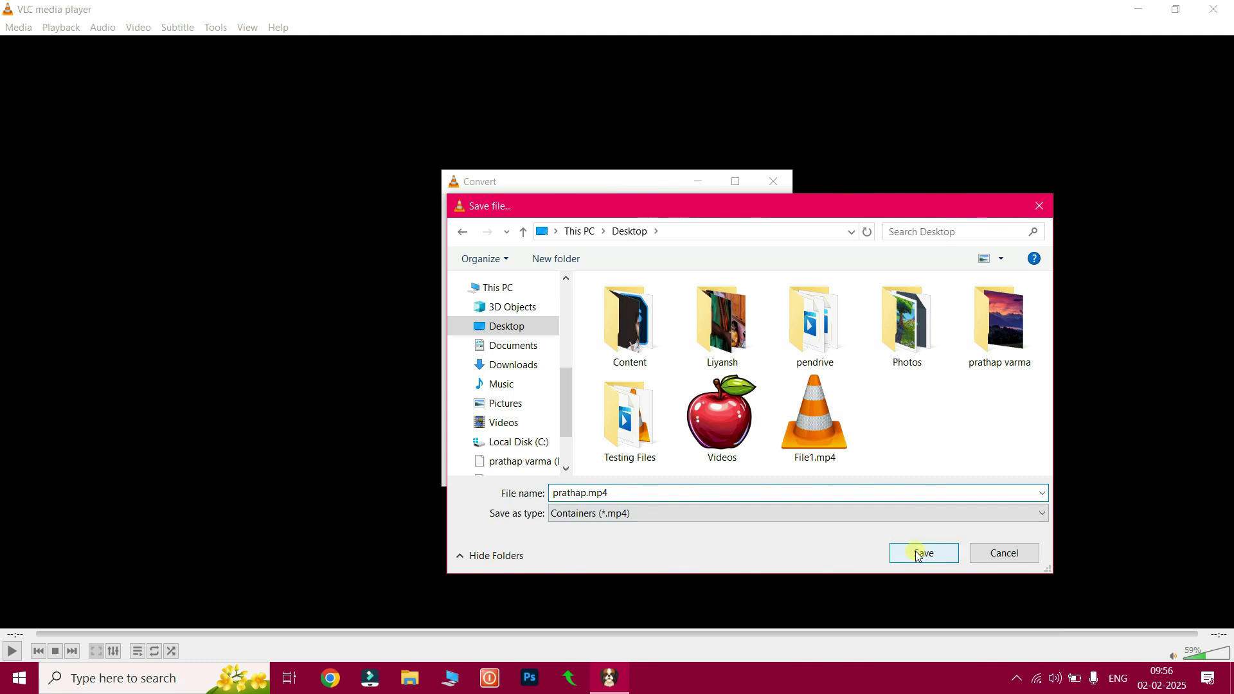
left_click(918, 552)
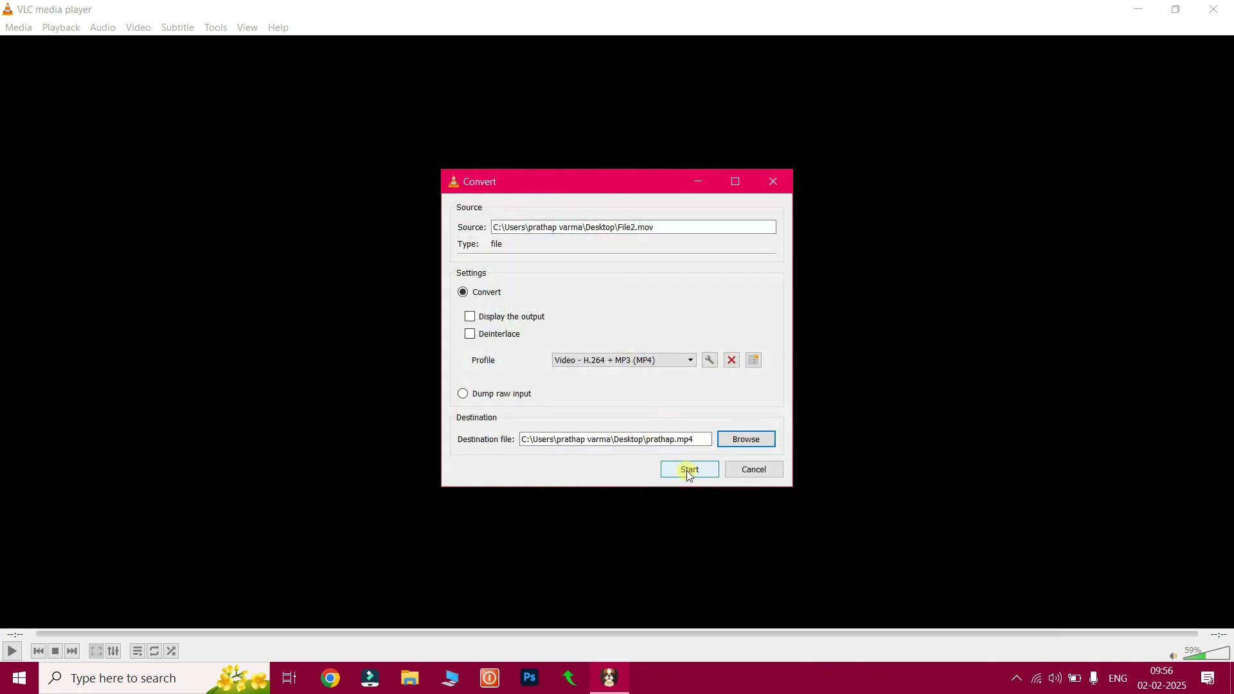
left_click(686, 471)
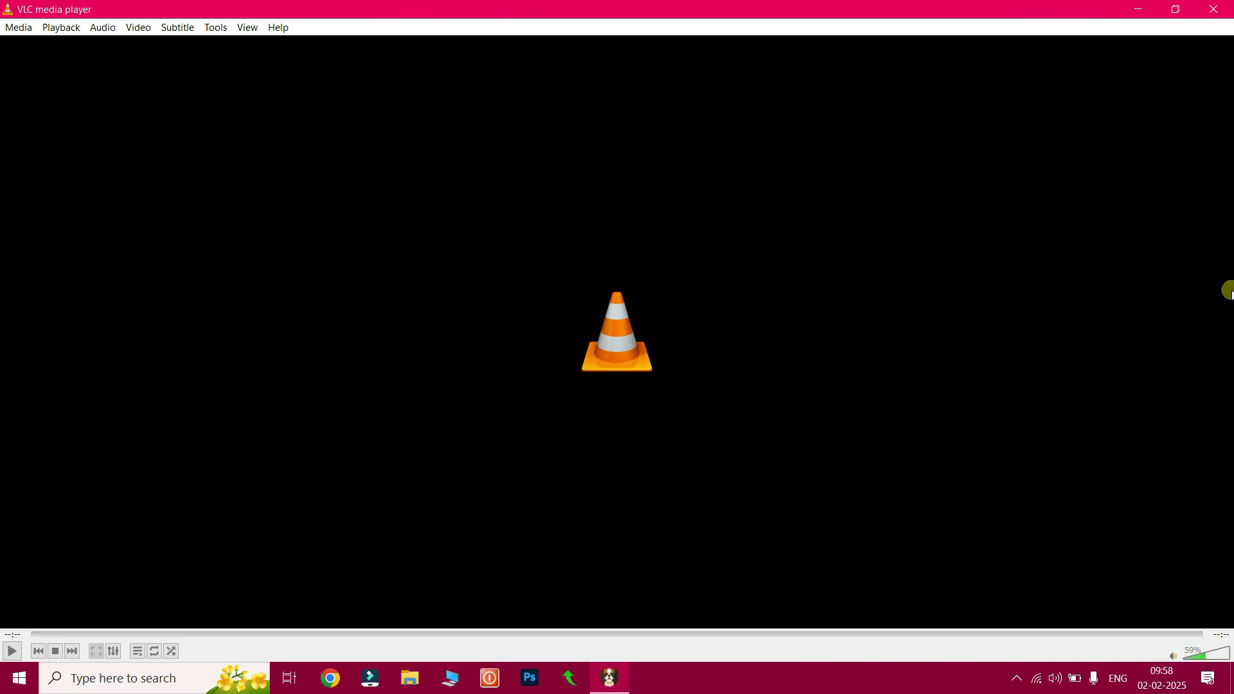
Close VLC and open the Properties of prathap.mp4 on the desktop
left_click(1217, 13)
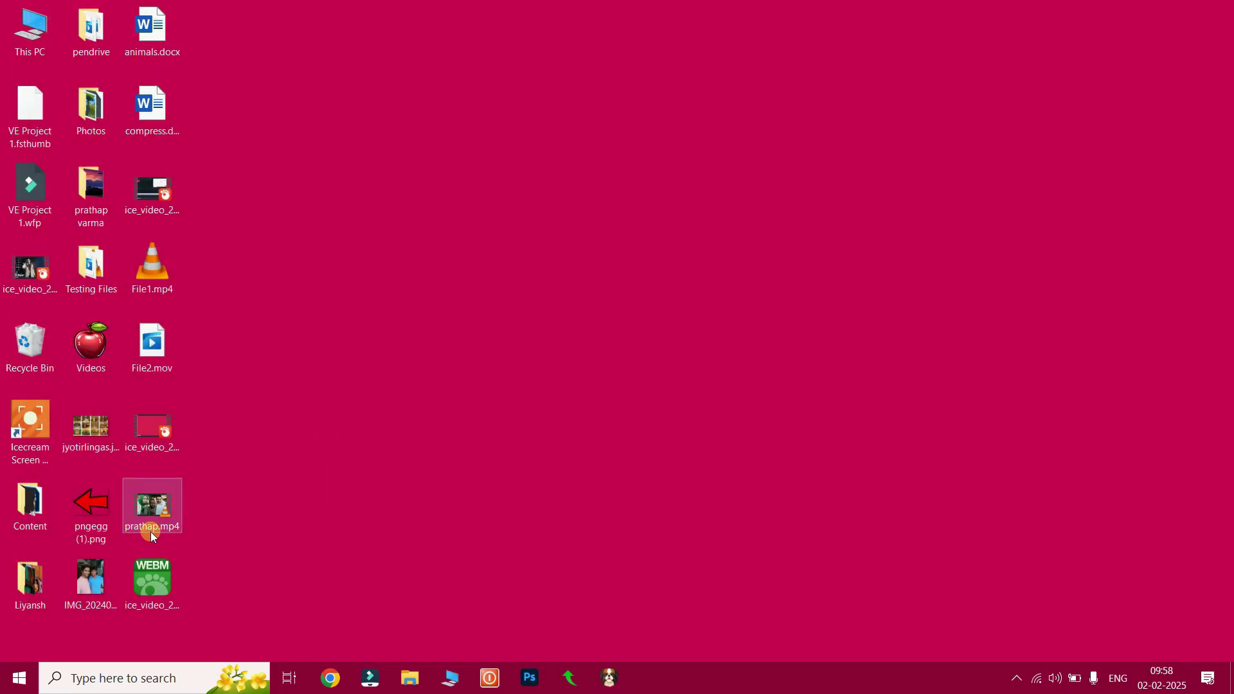
right_click(148, 516)
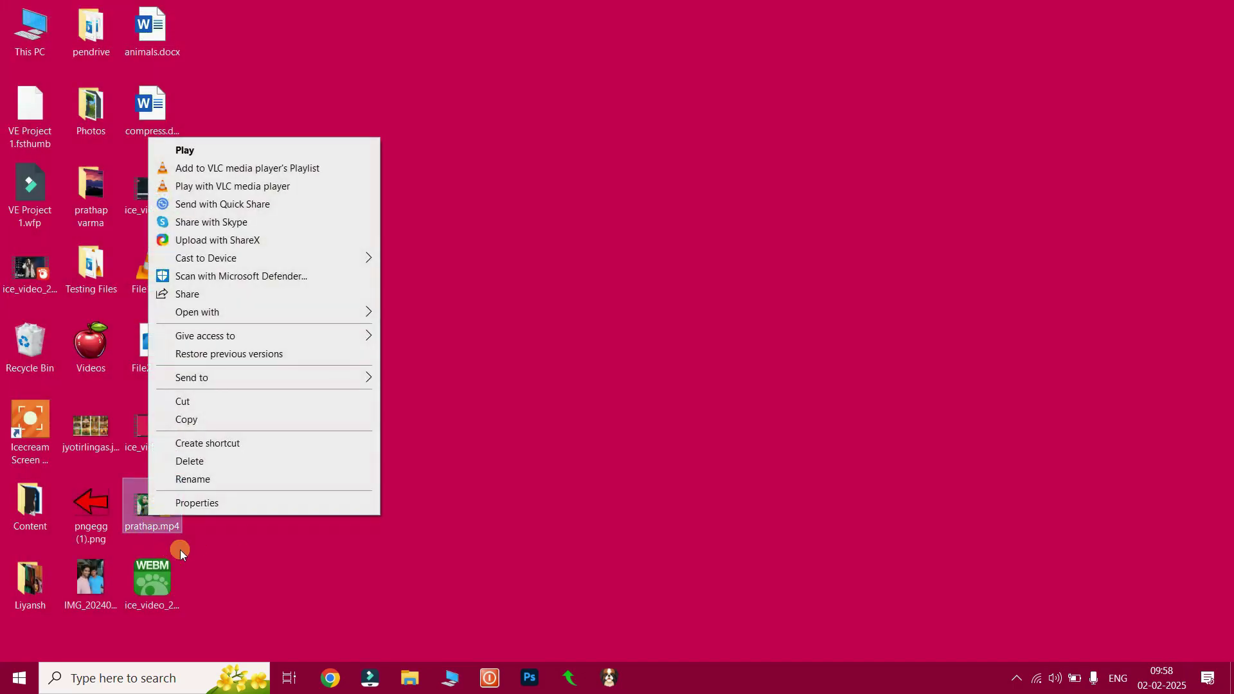
left_click(216, 500)
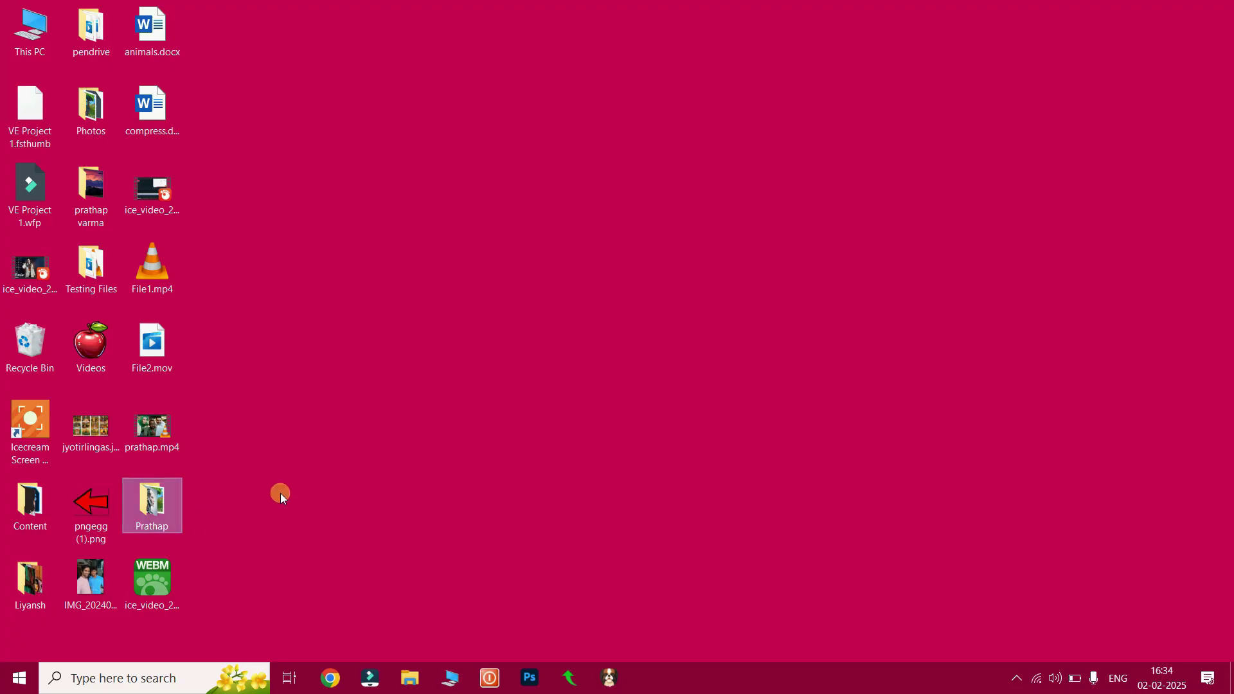
Peek inside the Prathap folder, then zip it via Send to > Compressed (zipped) folder as Prathap.zip
mouse_move(157, 510)
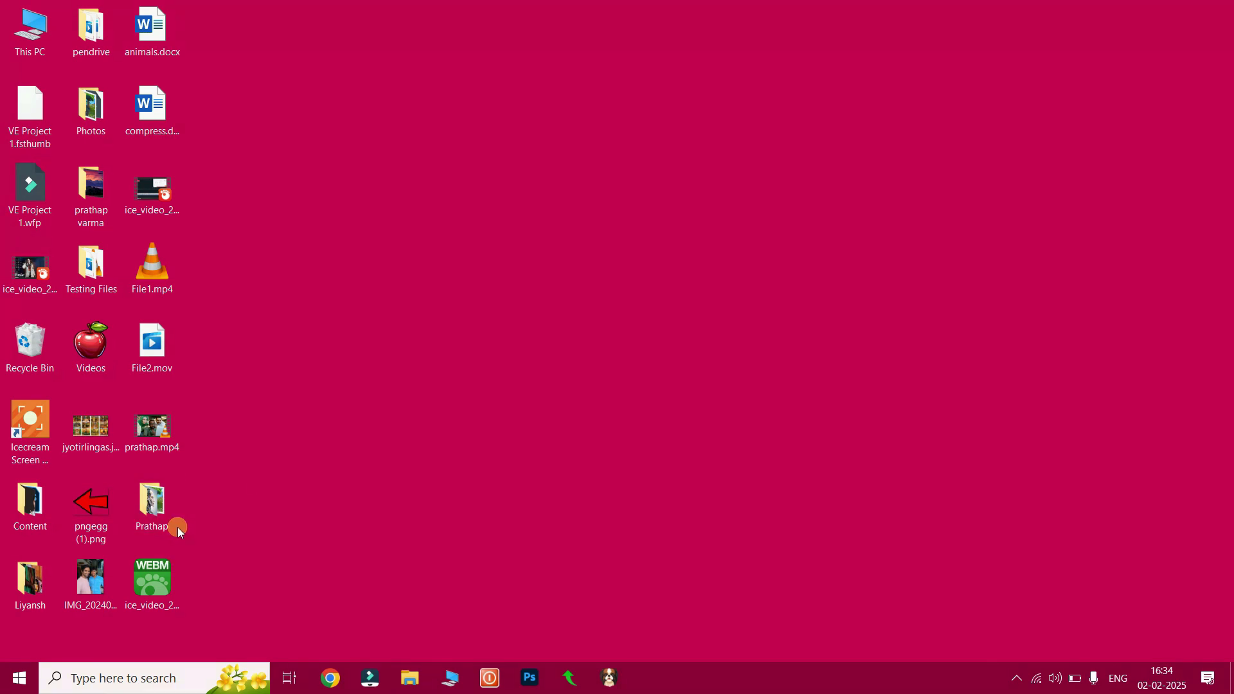
double_click(148, 508)
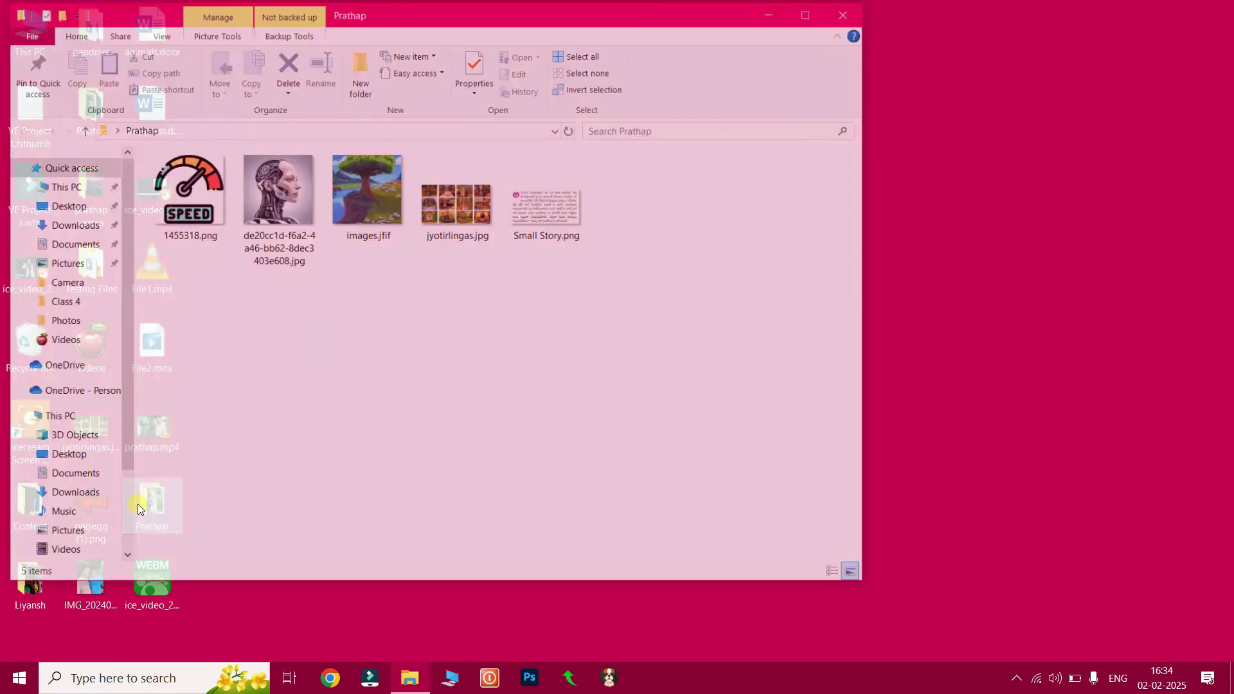
left_click(843, 15)
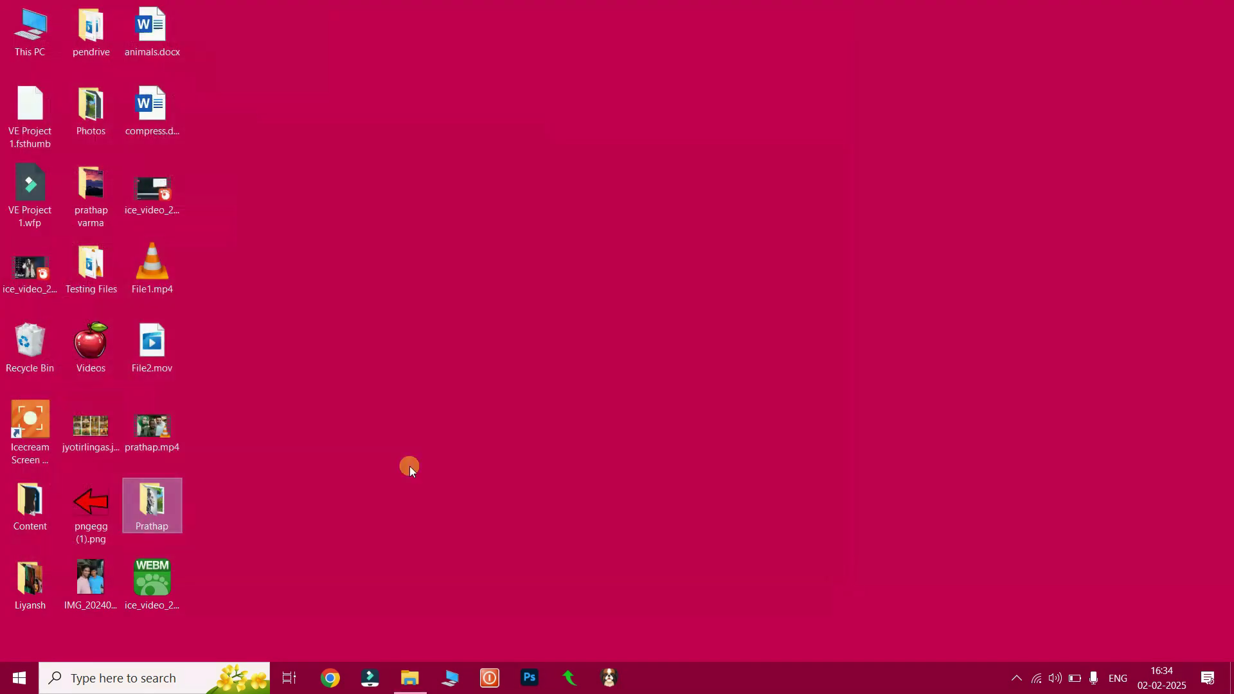
right_click(162, 492)
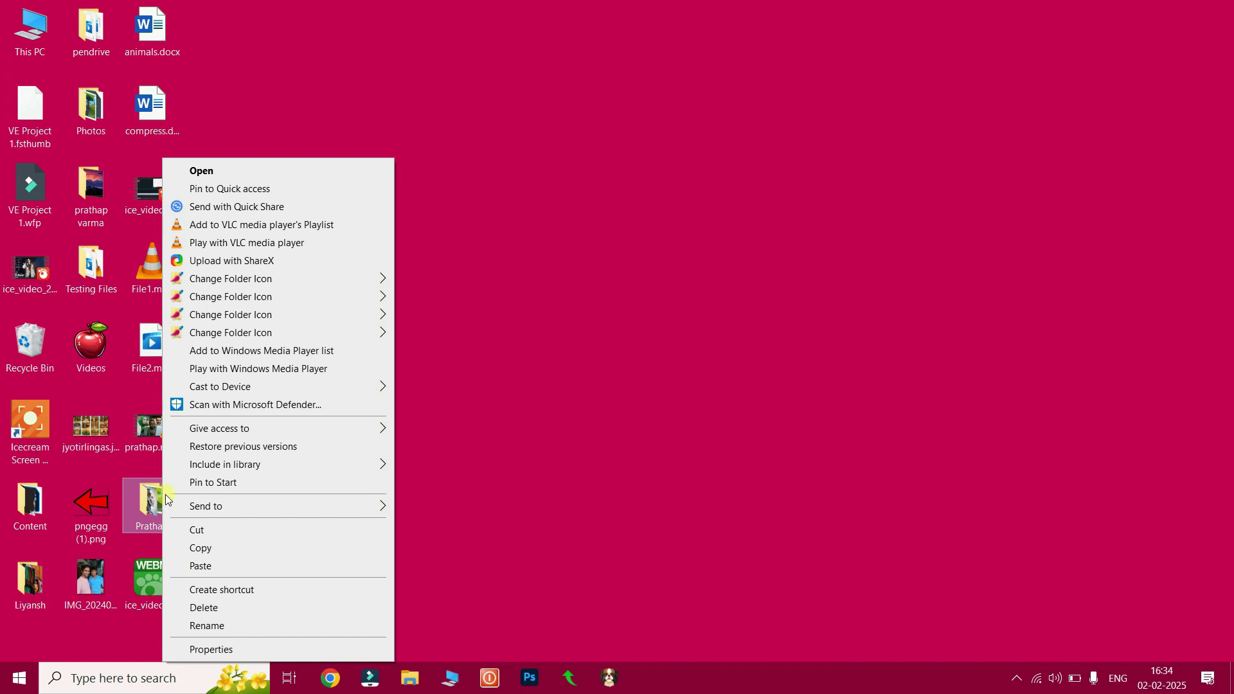
mouse_move(230, 508)
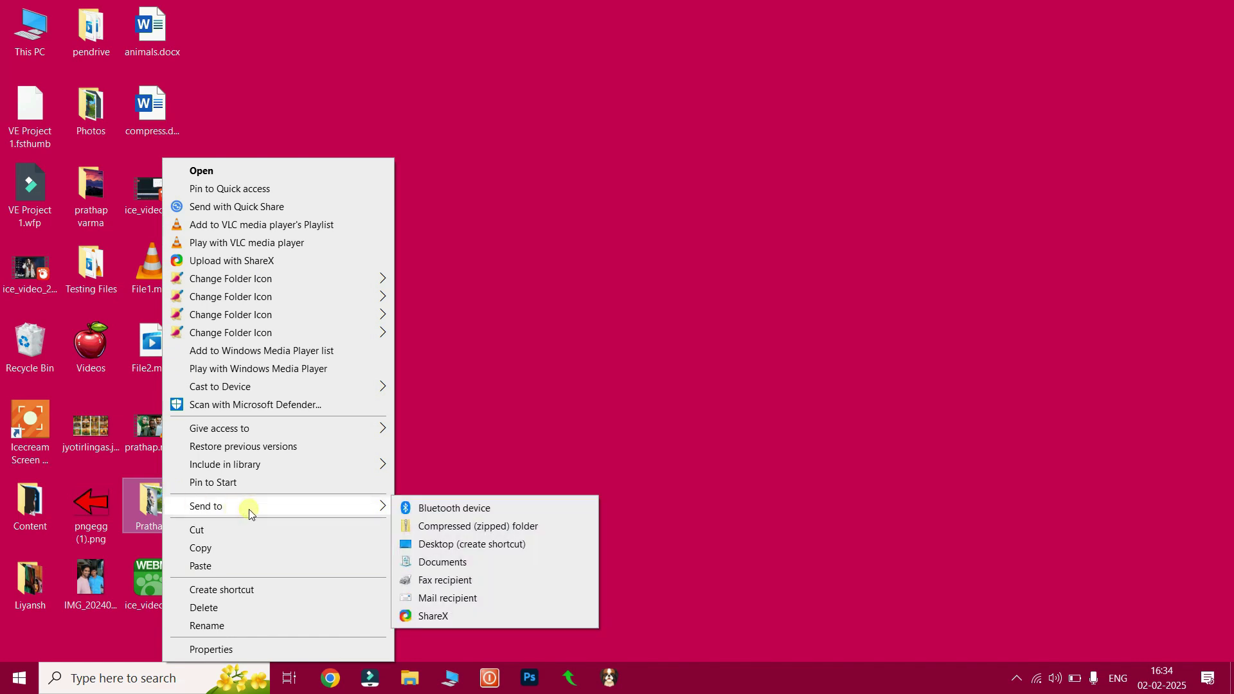
left_click(474, 528)
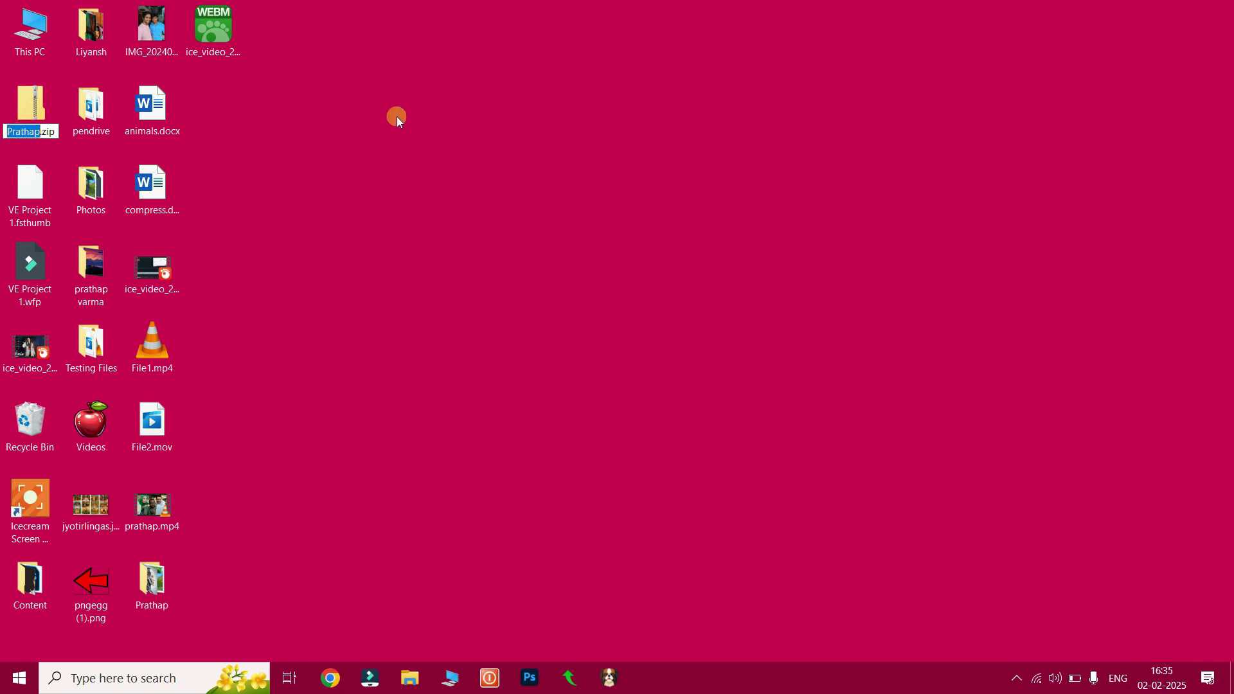
left_click(398, 121)
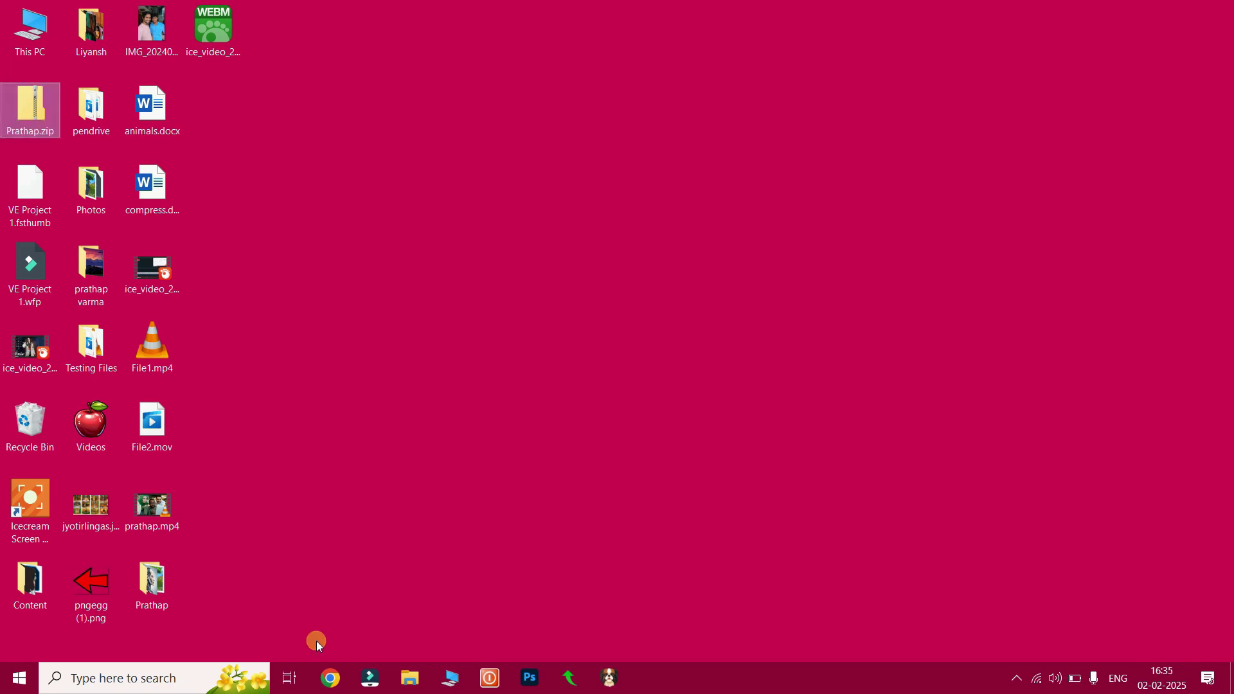
Open gmail.com in Google Chrome
left_click(329, 678)
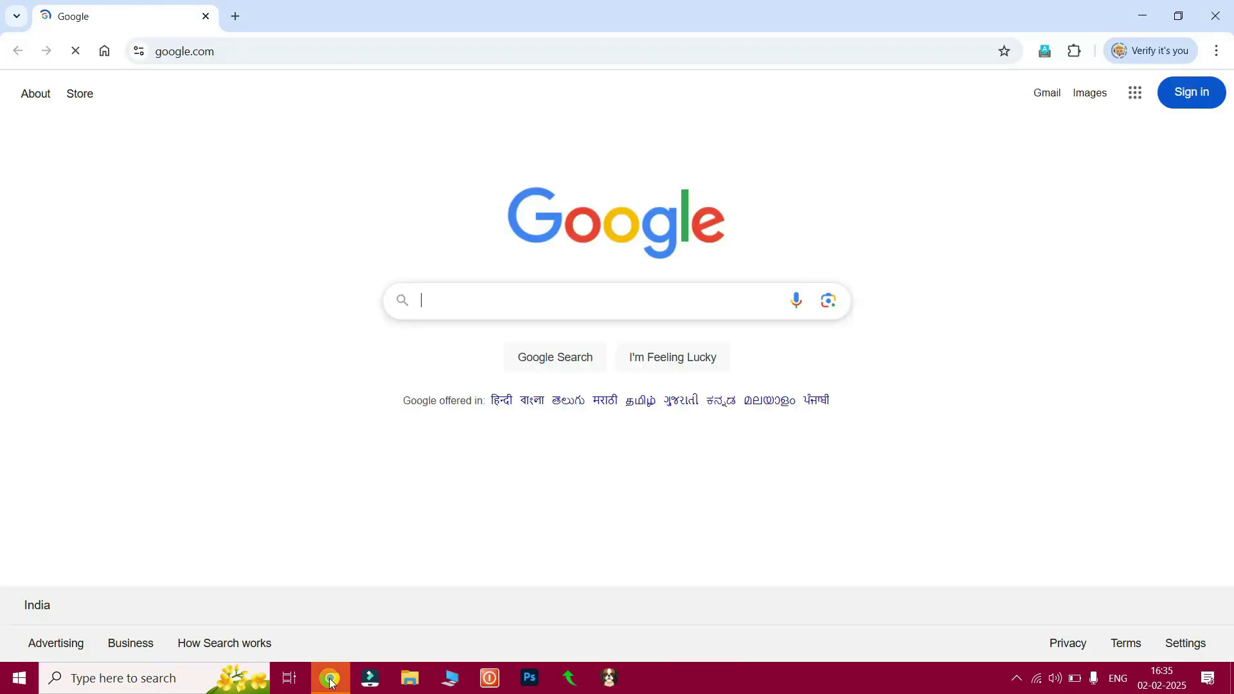
left_click(421, 56)
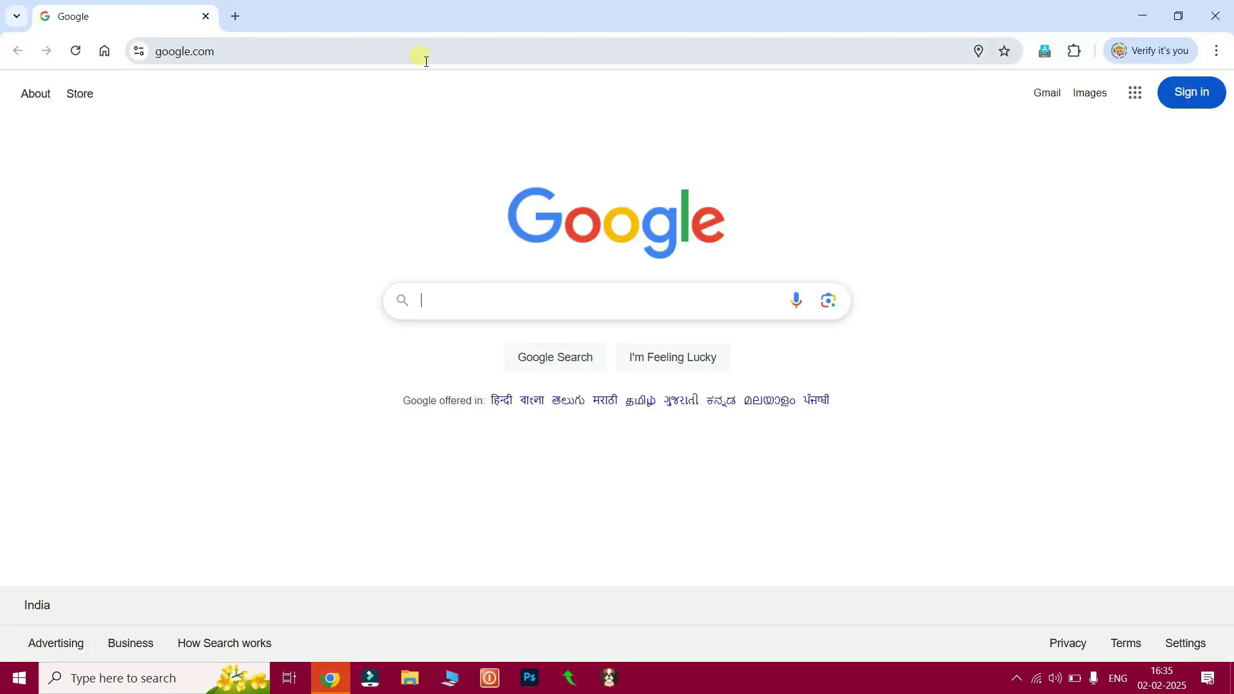
type("gmail.com")
key("Return")
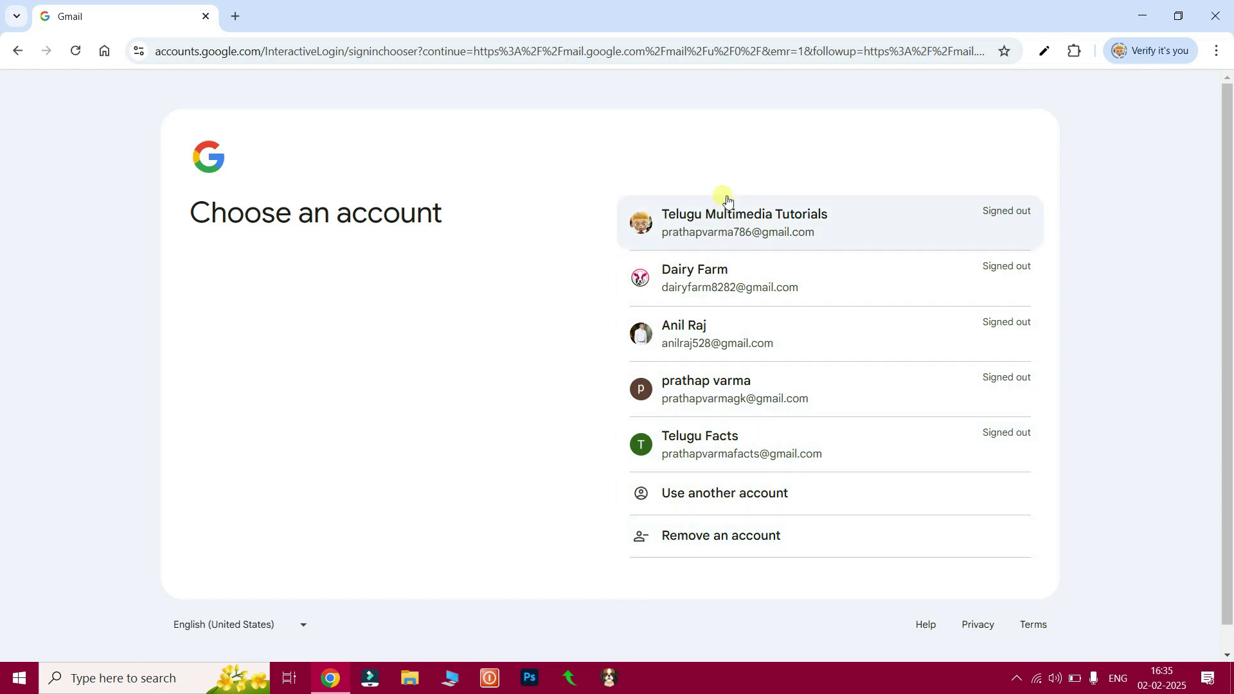
Sign in with the second saved Google account and its password
left_click(715, 281)
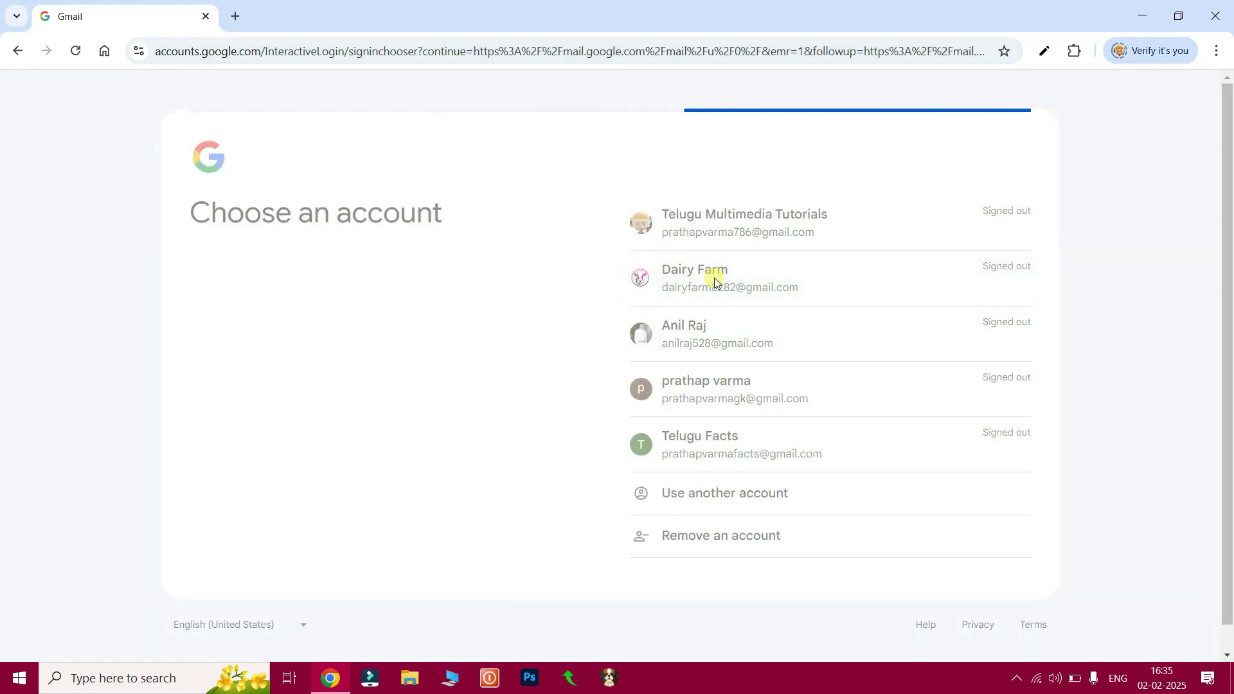
type("•••••••••")
key("Return")
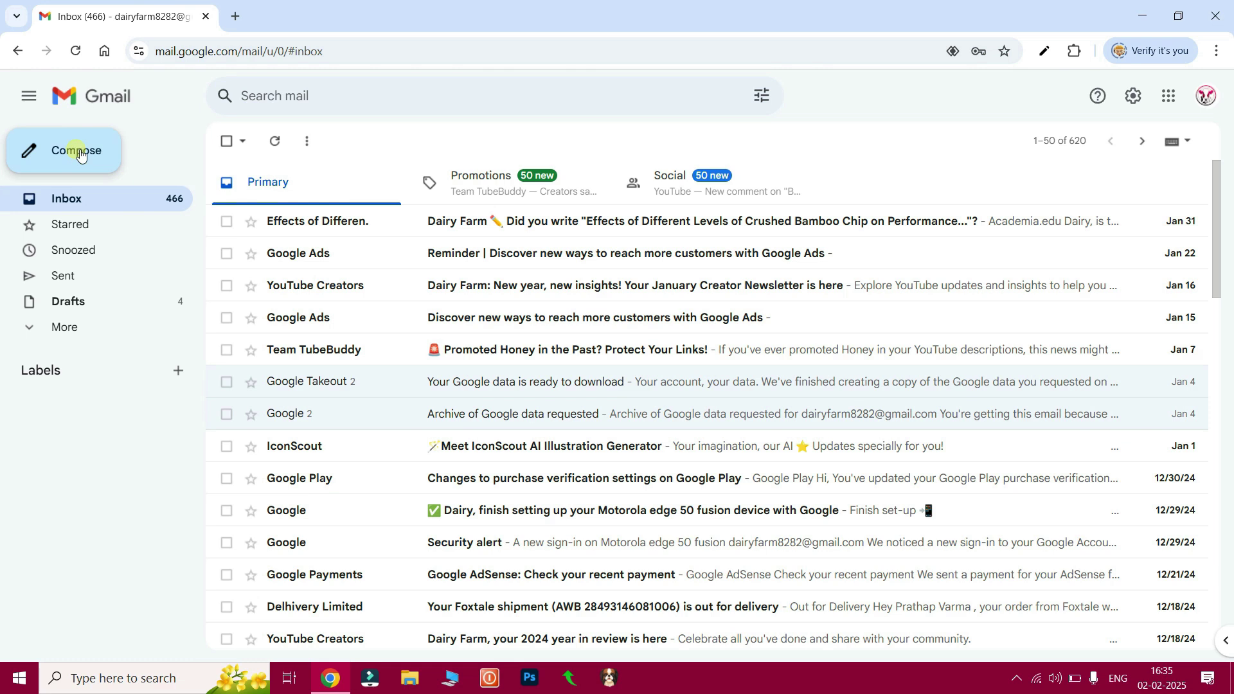
Compose a new email with Prathap.zip attached
left_click(79, 154)
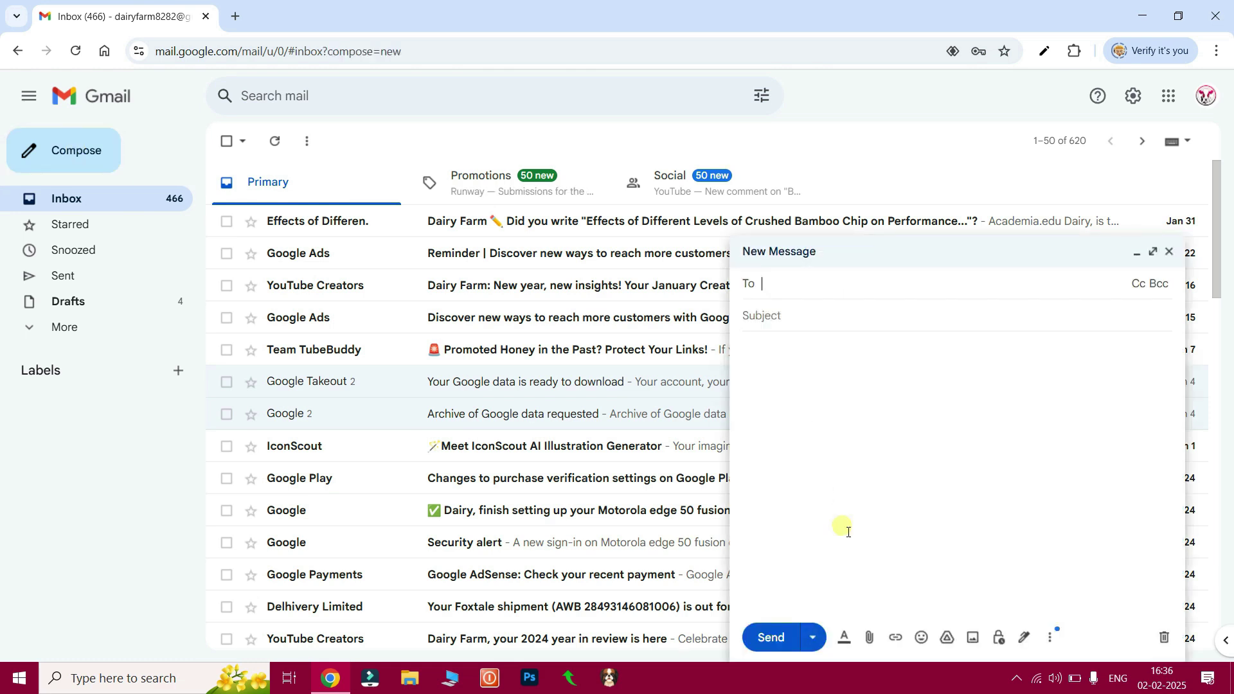
left_click(871, 639)
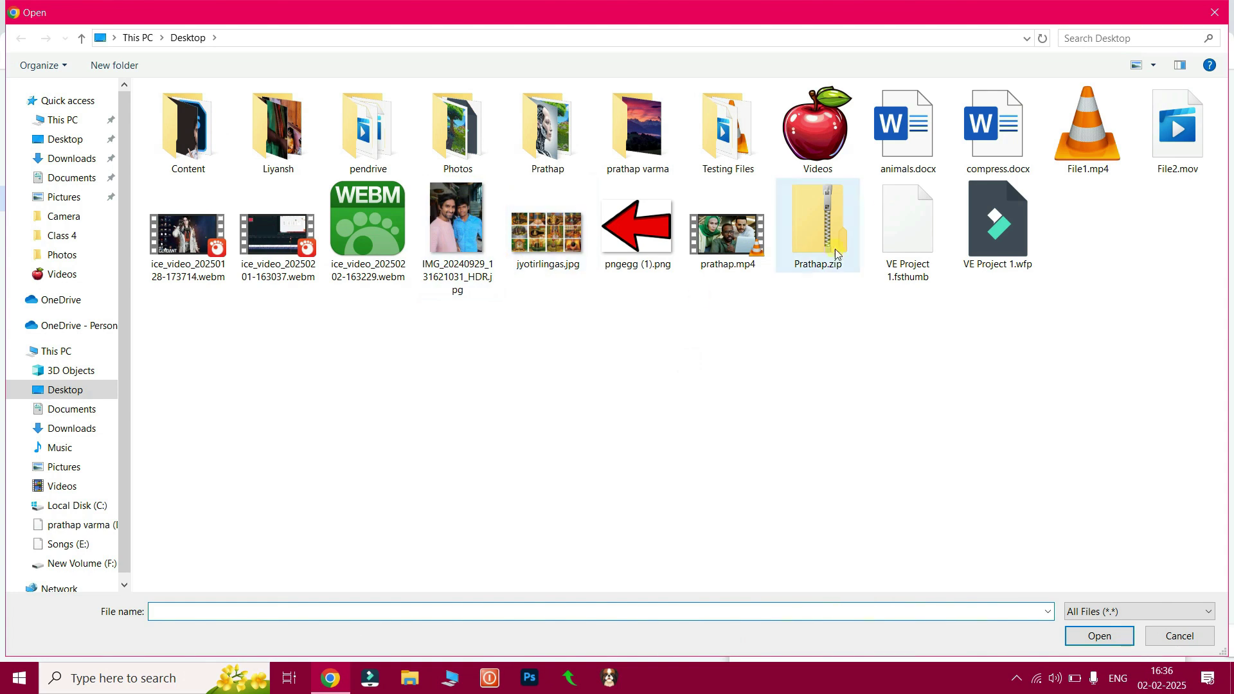
left_click(814, 243)
left_click(1099, 637)
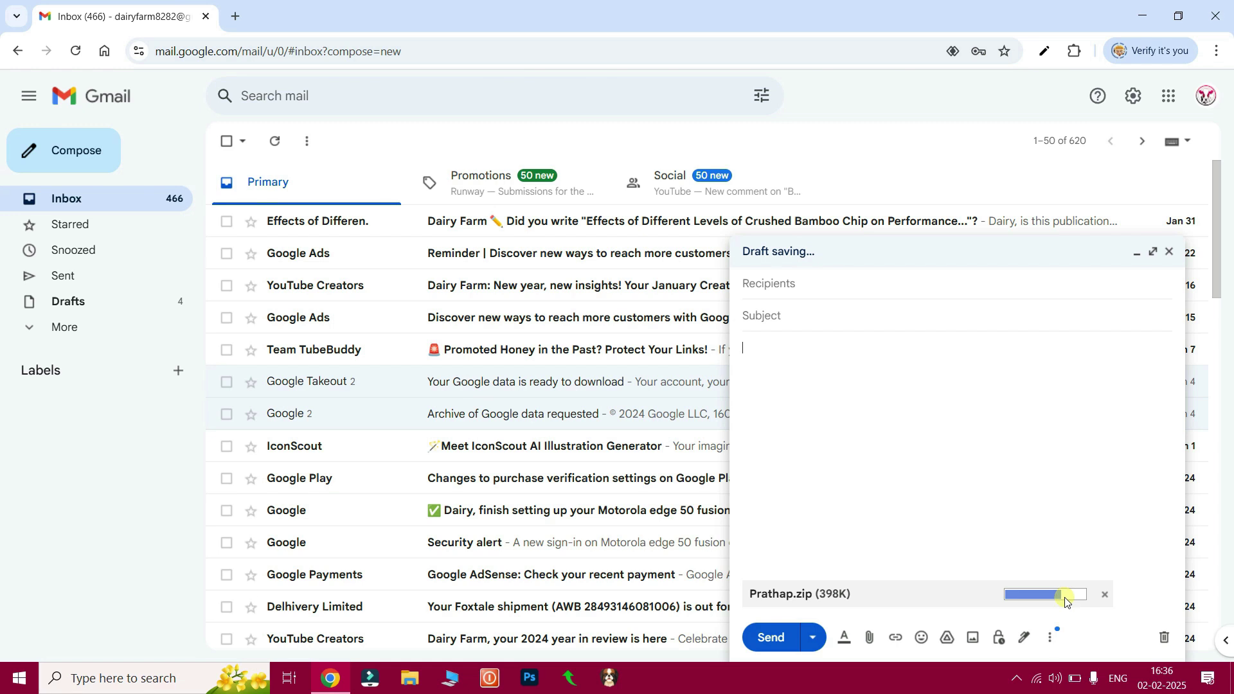
Address it to the suggested contact, add a subject about the images, and send it
left_click(786, 285)
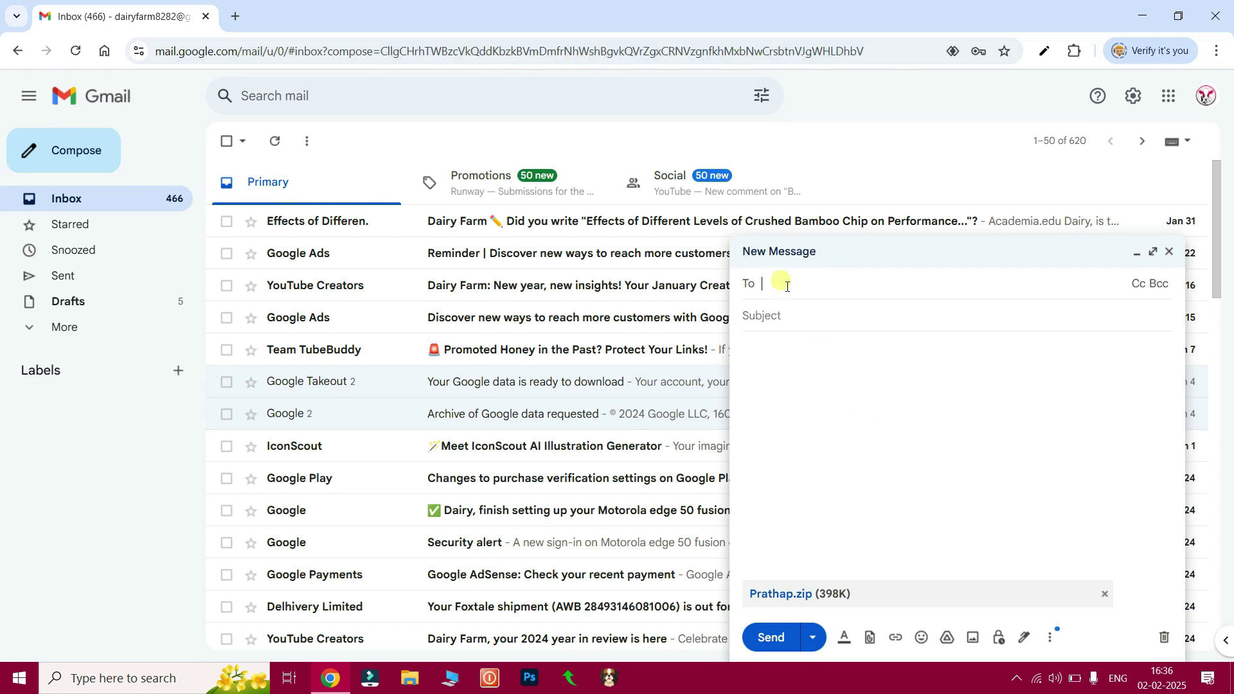
type("prathap")
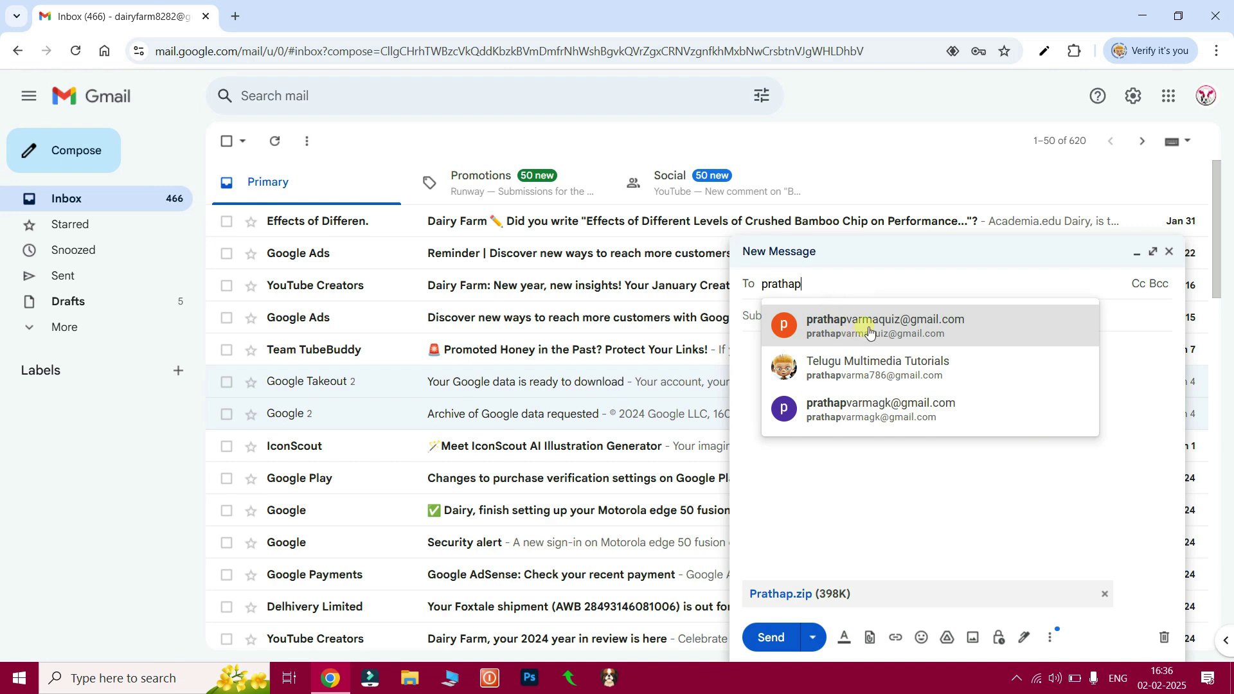
left_click(869, 332)
left_click(784, 342)
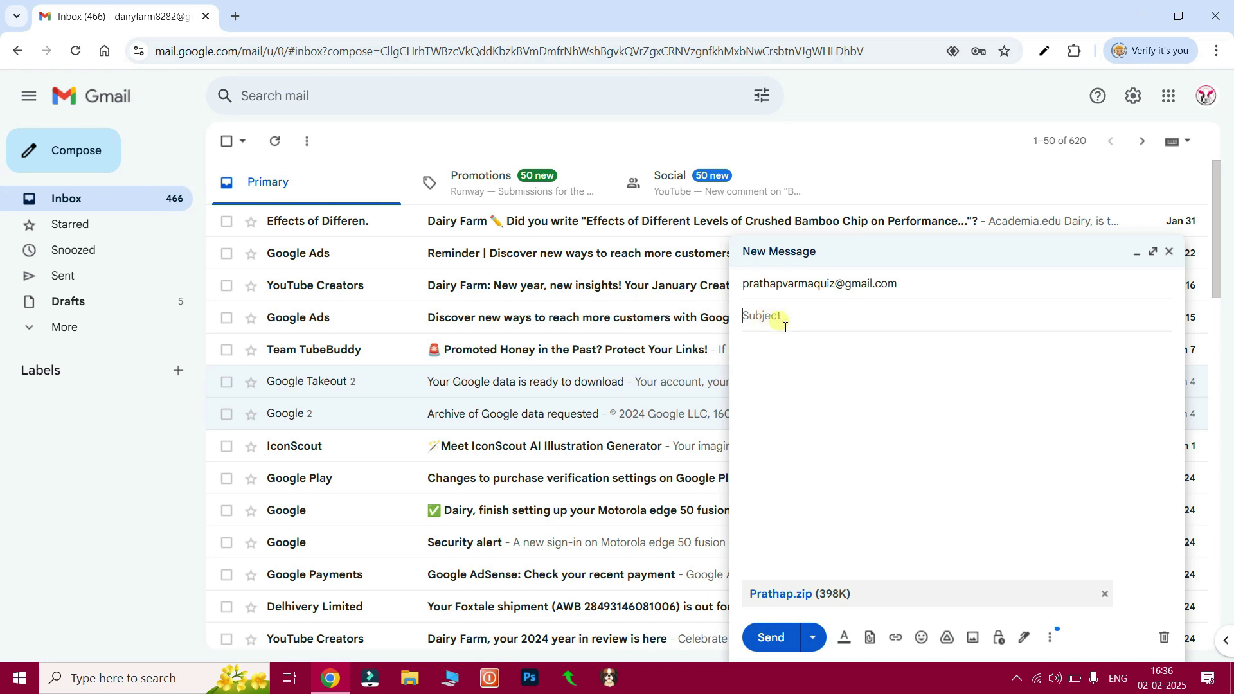
type("Important Im")
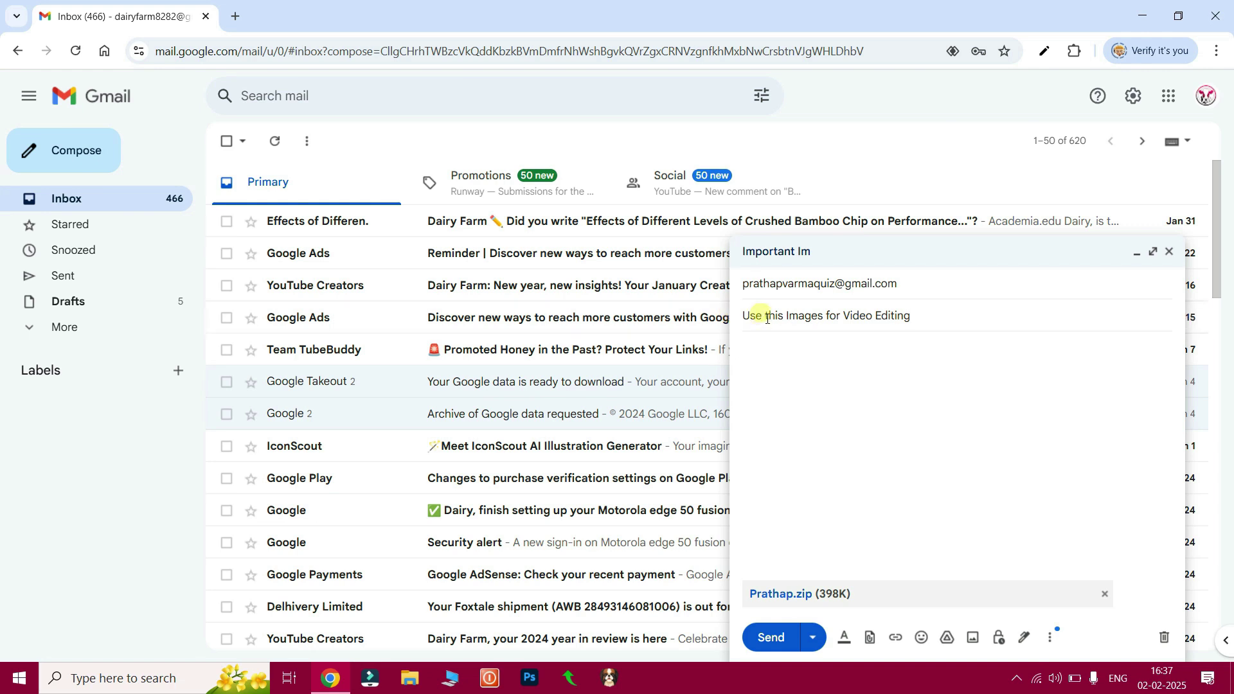
left_click(782, 651)
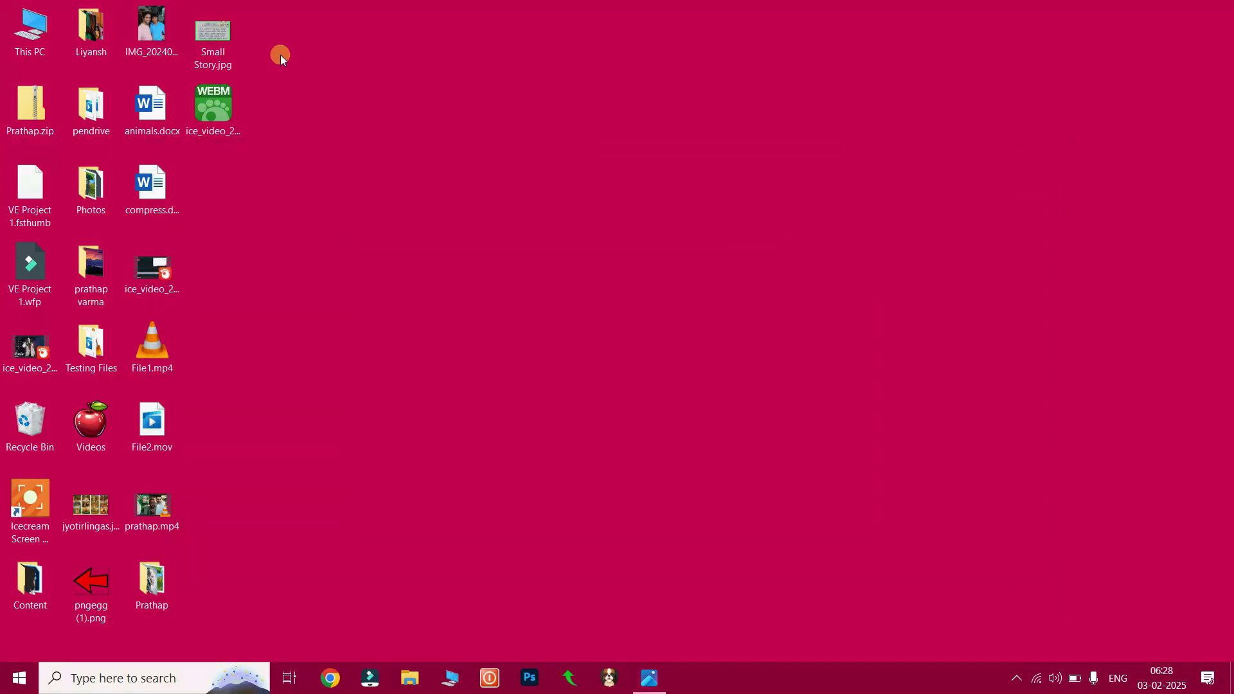
View Small Story.jpg from the desktop, then bring up Chrome from the taskbar
double_click(226, 44)
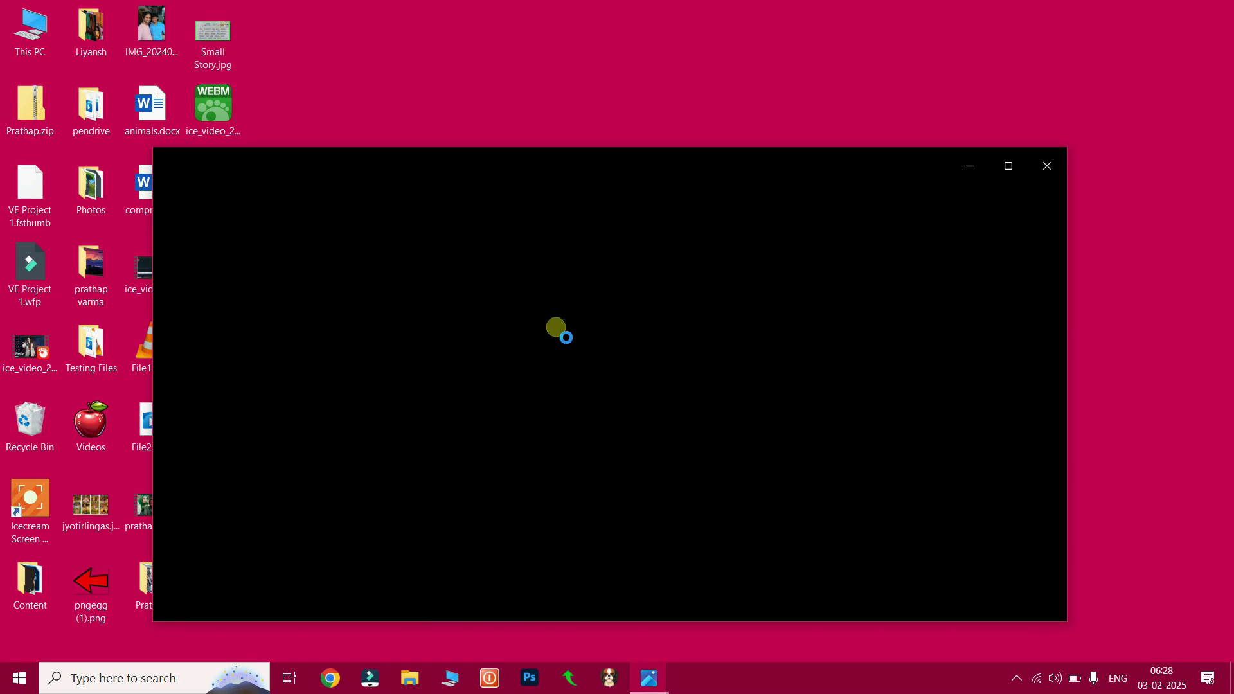
scroll(695, 409, "up", 3)
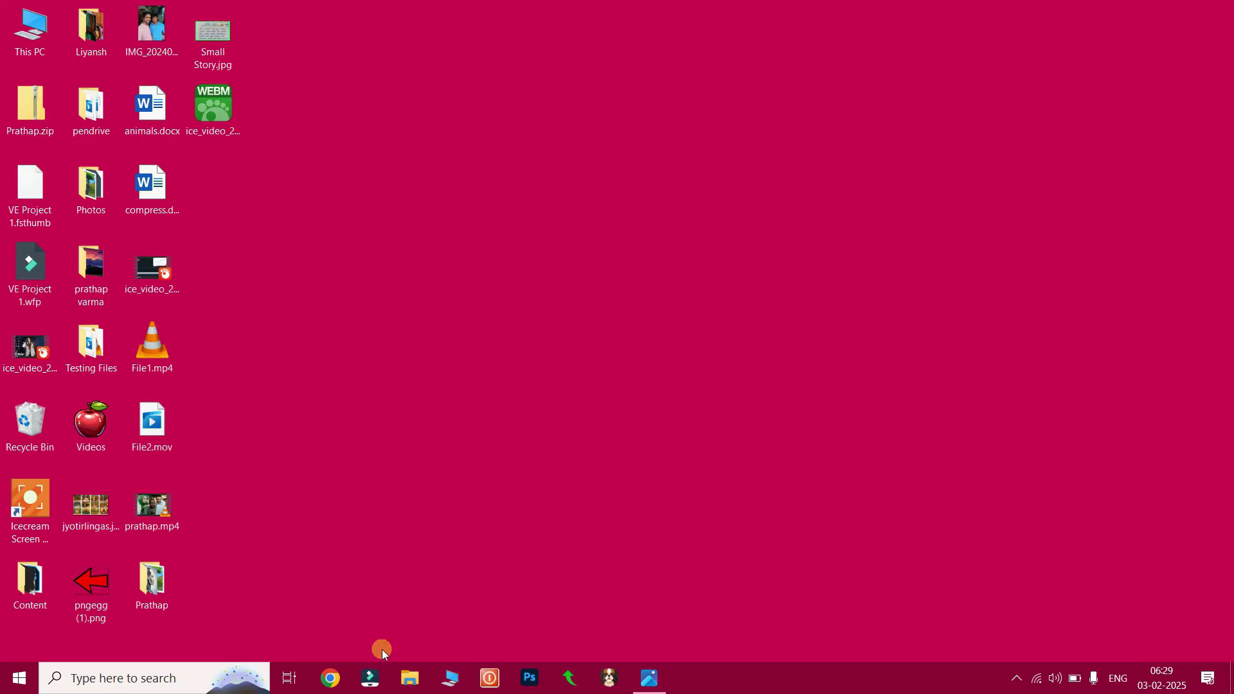
left_click(330, 678)
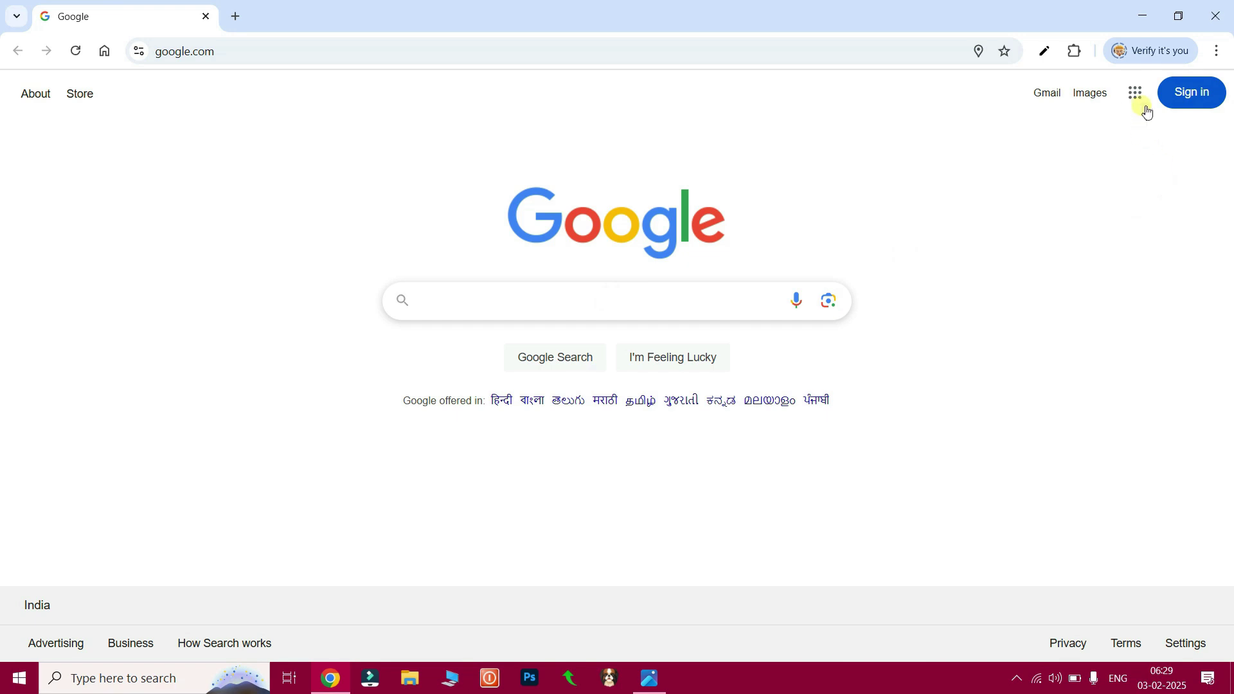
Search Google for 'google drive sign in' and open the Google Drive: Sign-in result
left_click(1147, 105)
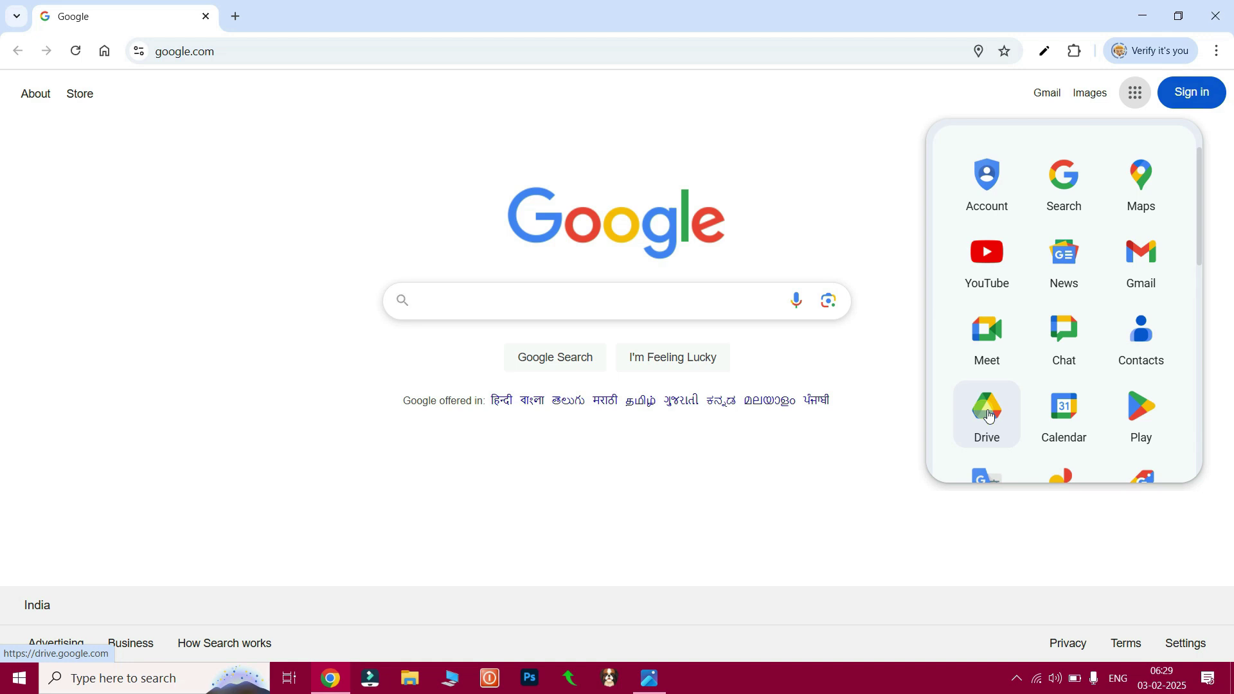
left_click(549, 307)
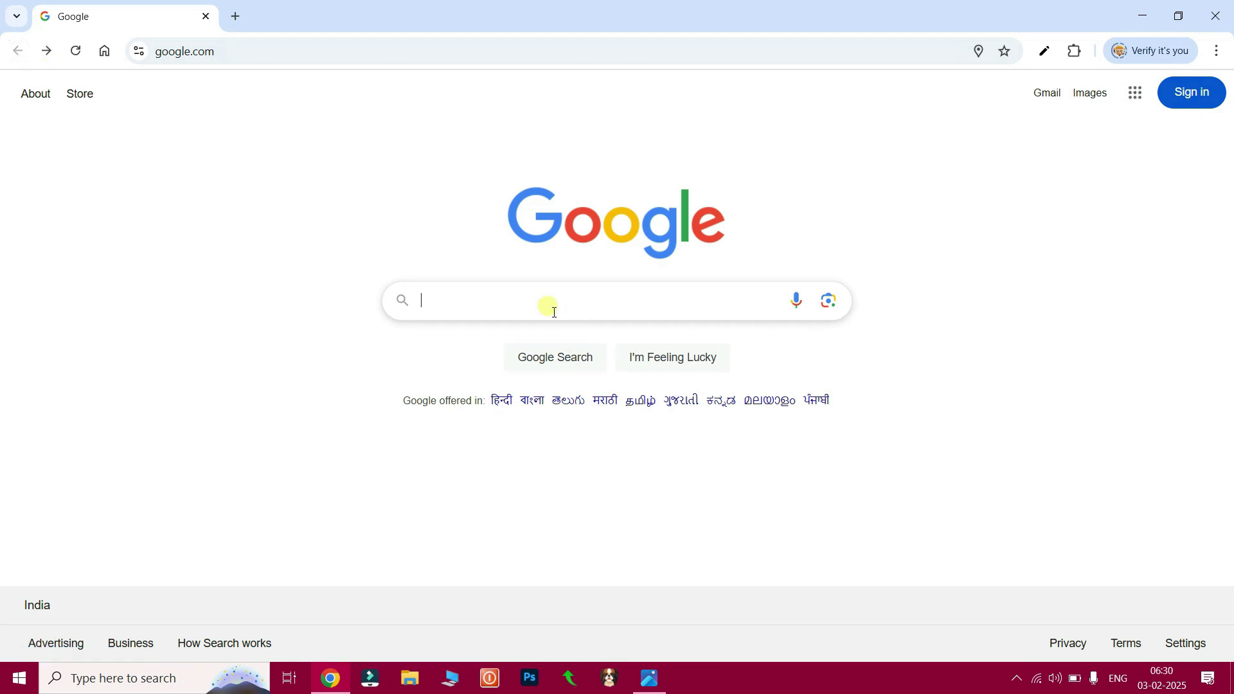
type("google drive sign in")
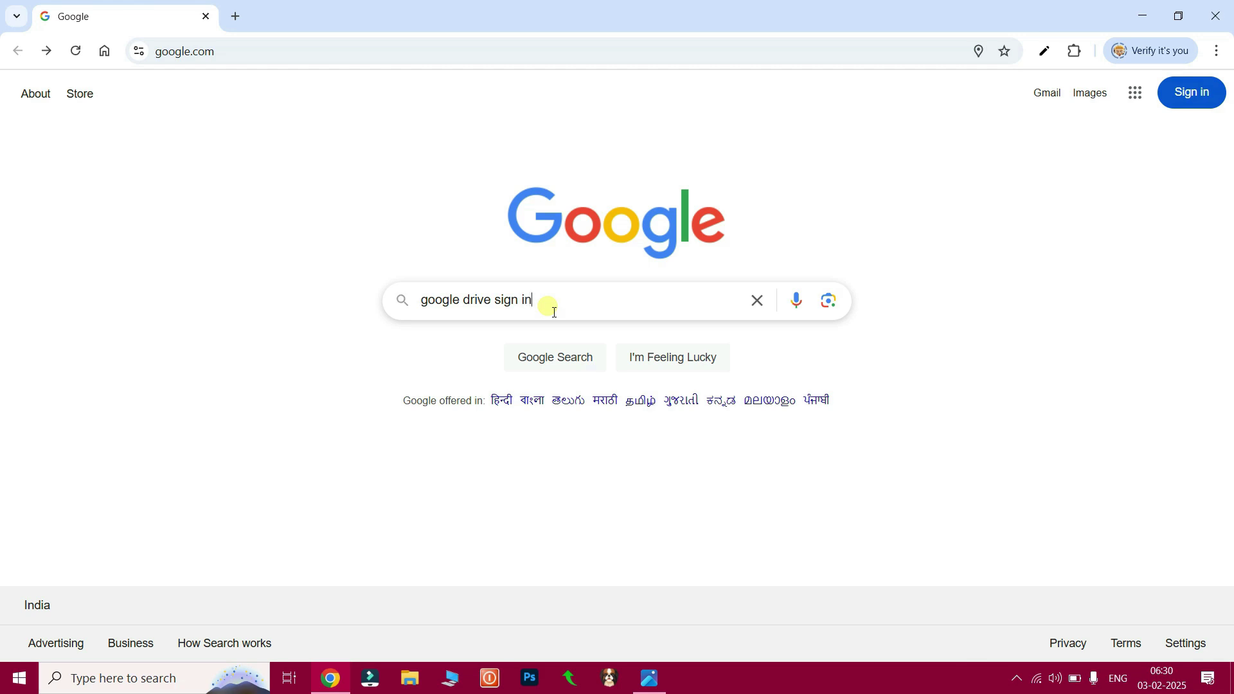
key("Return")
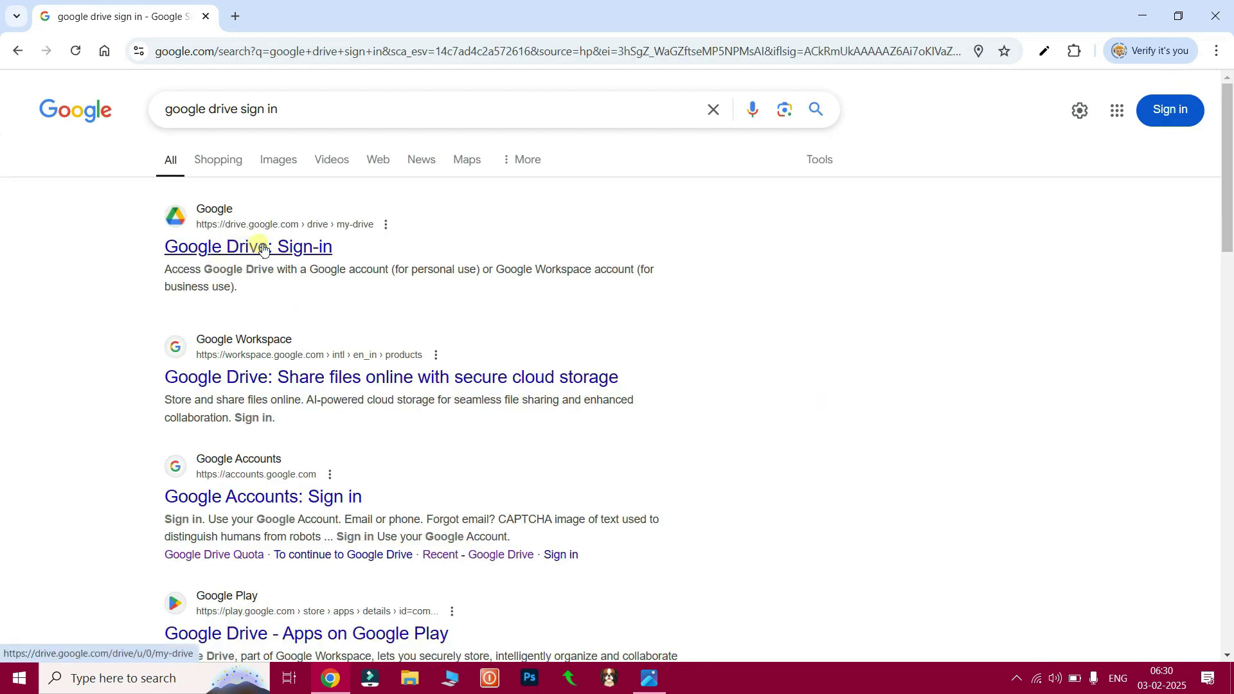
left_click(263, 250)
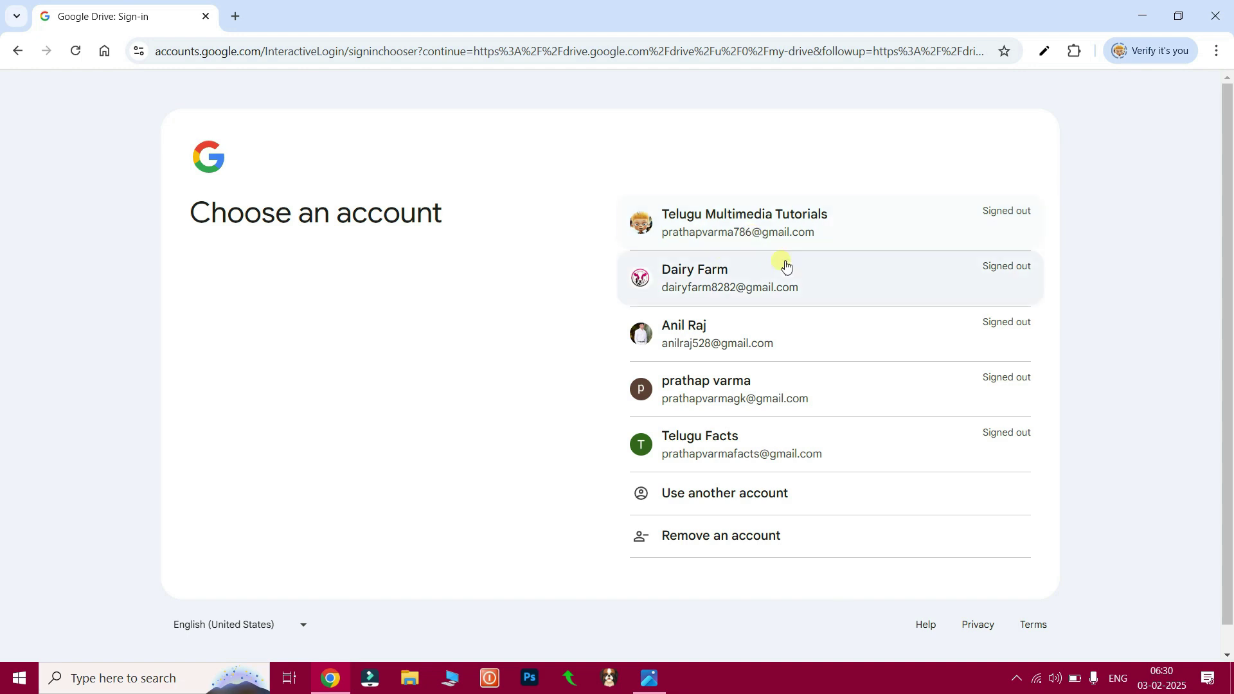
Choose the second saved Google account and enter its password to sign in
left_click(710, 272)
type("•••••••••")
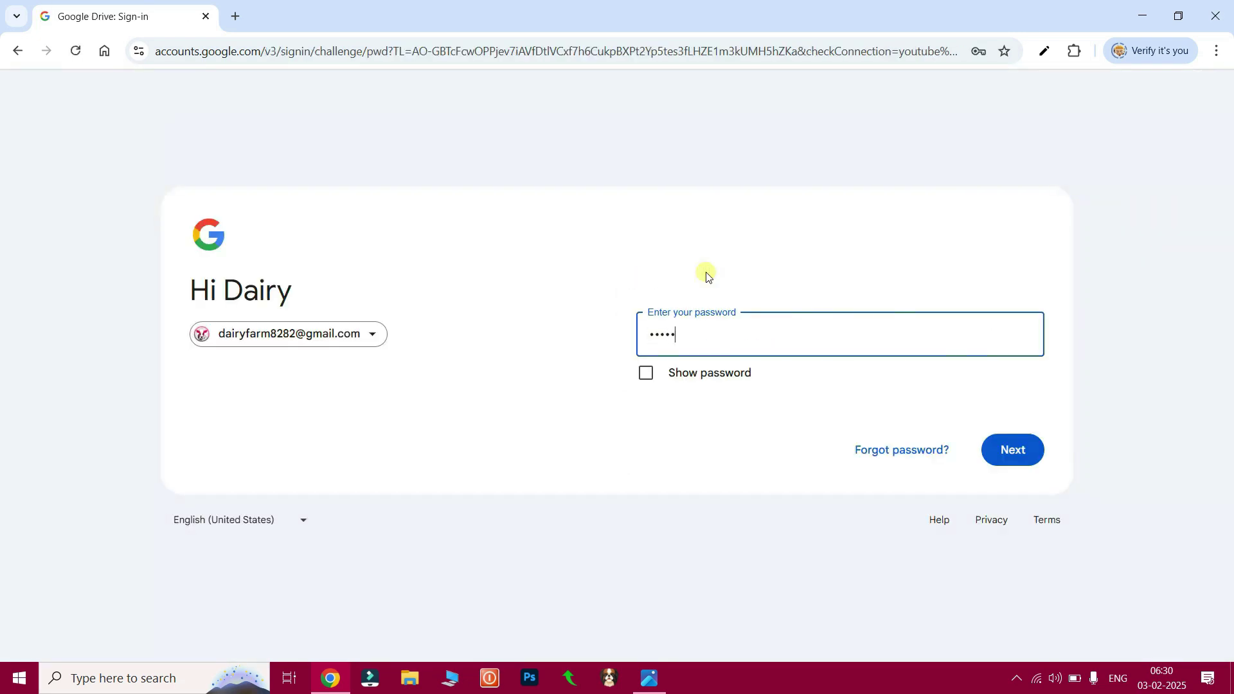
key("Return")
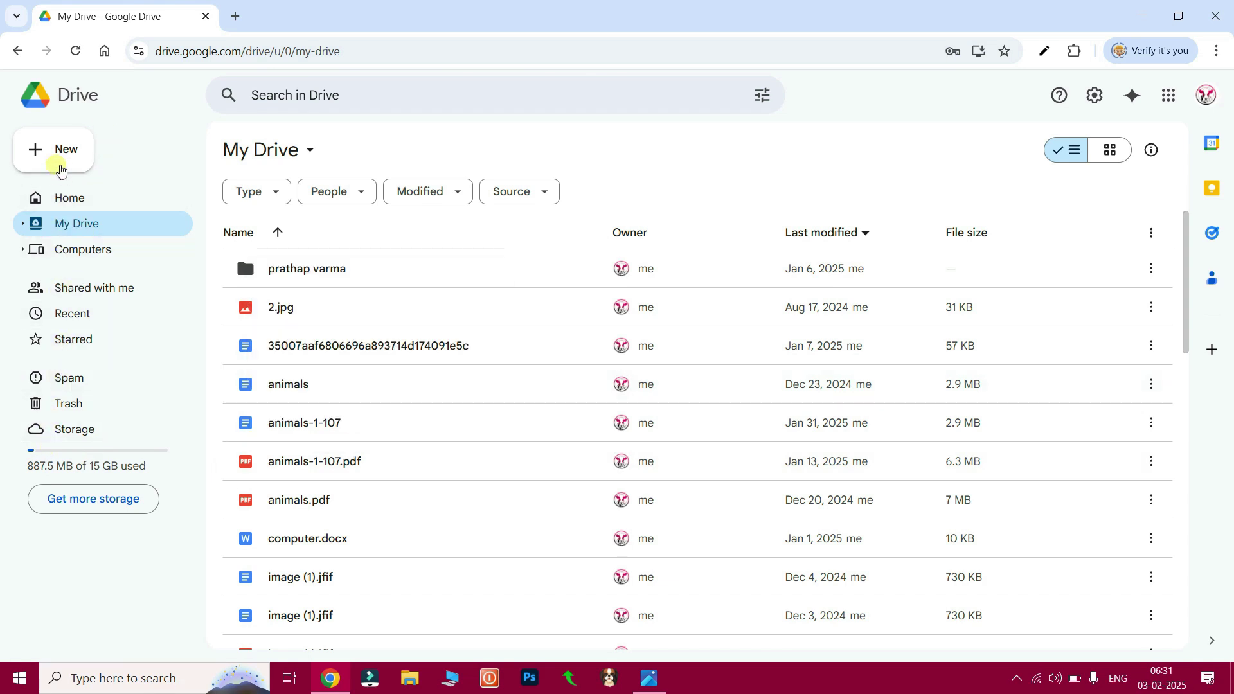
Upload Small Story.jpg from the computer into Google Drive
left_click(62, 157)
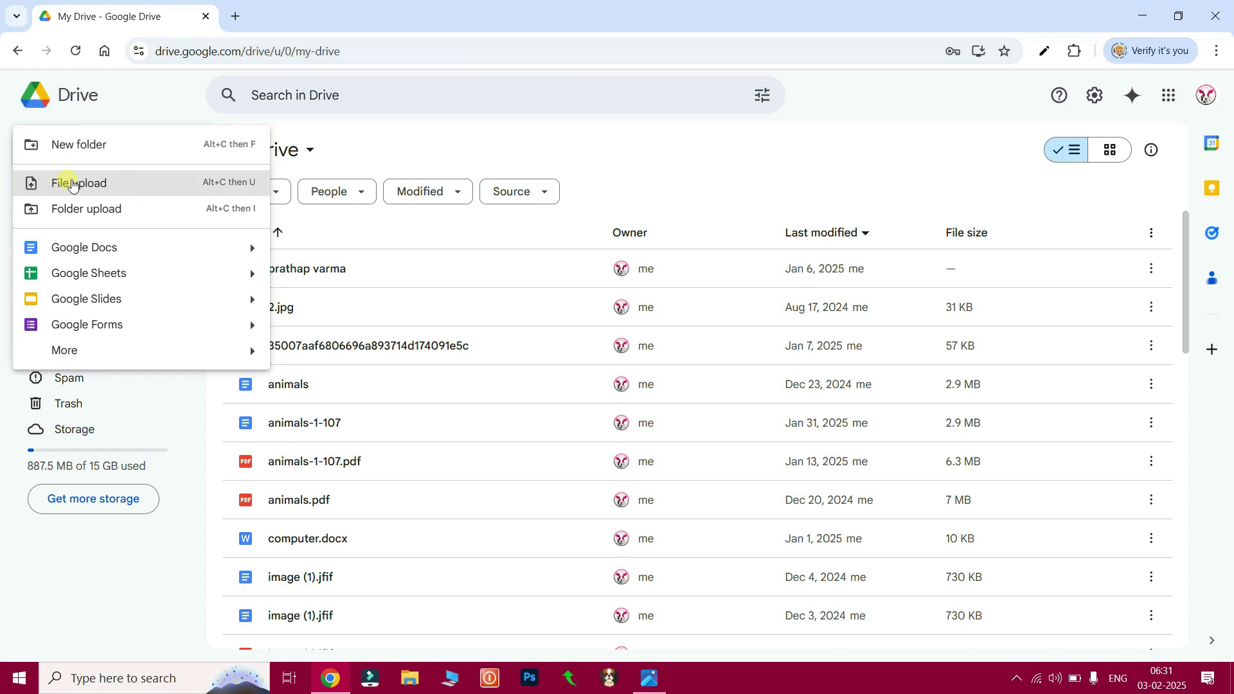
left_click(95, 186)
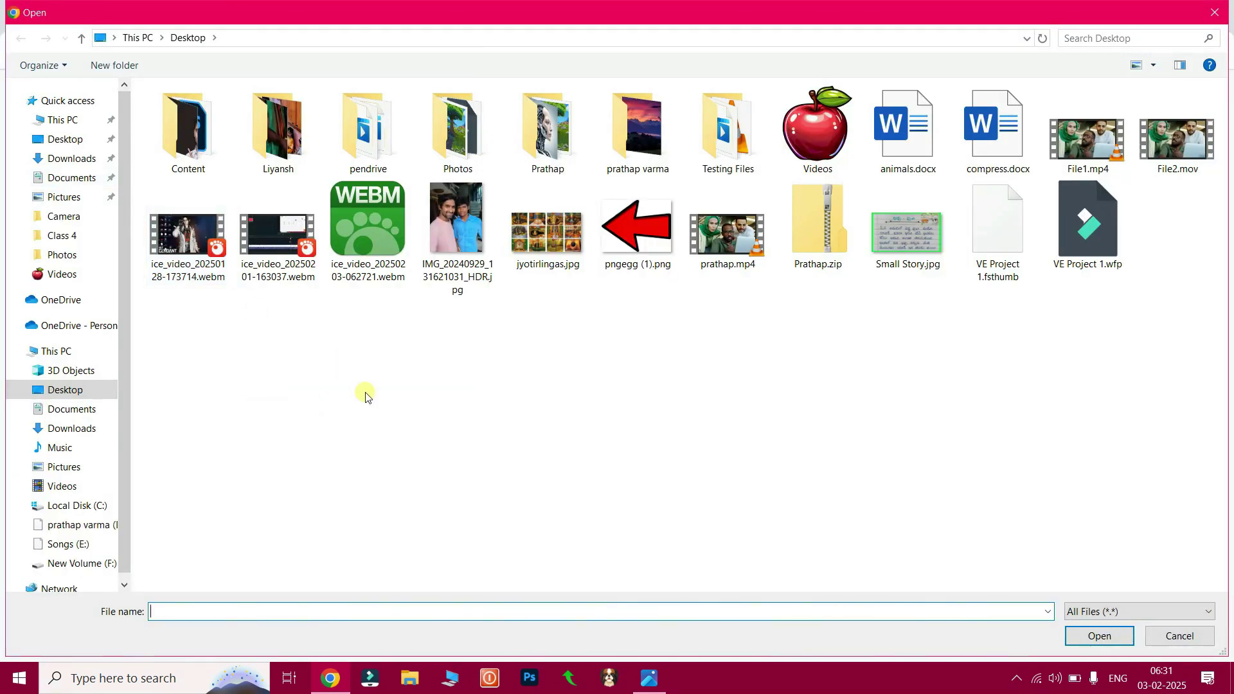
left_click(913, 242)
left_click(1105, 638)
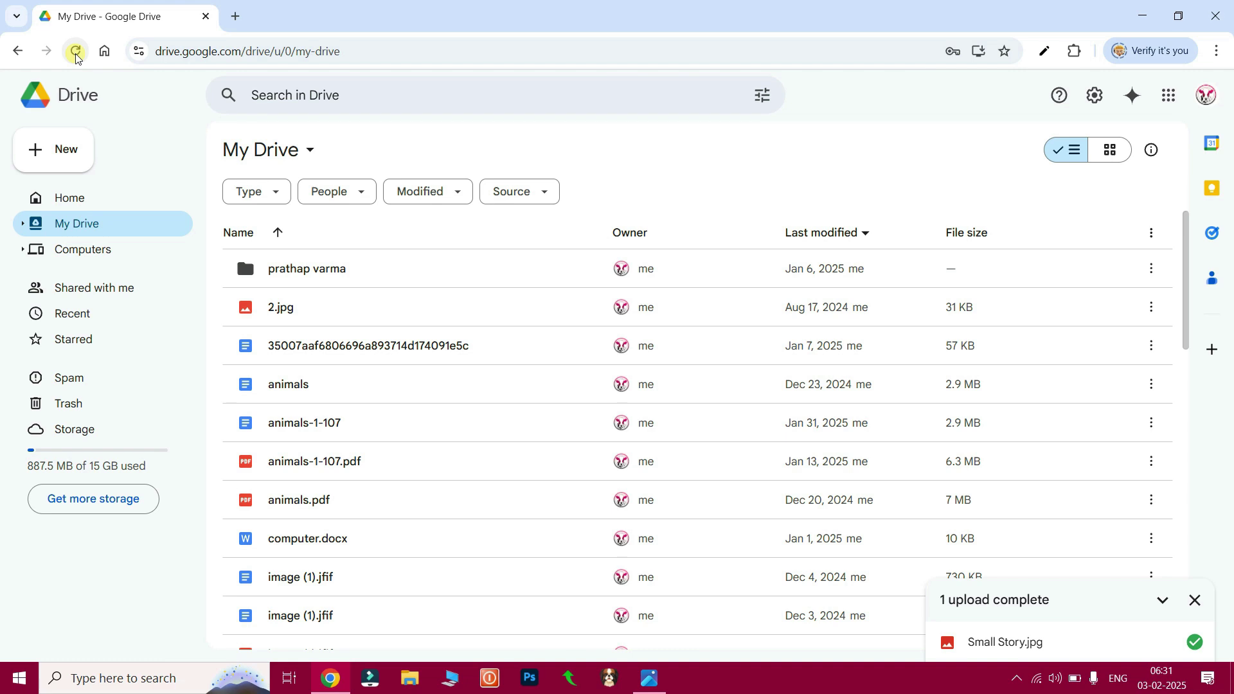
Open Small Story.jpg from Recent as a Google Docs document
left_click(75, 312)
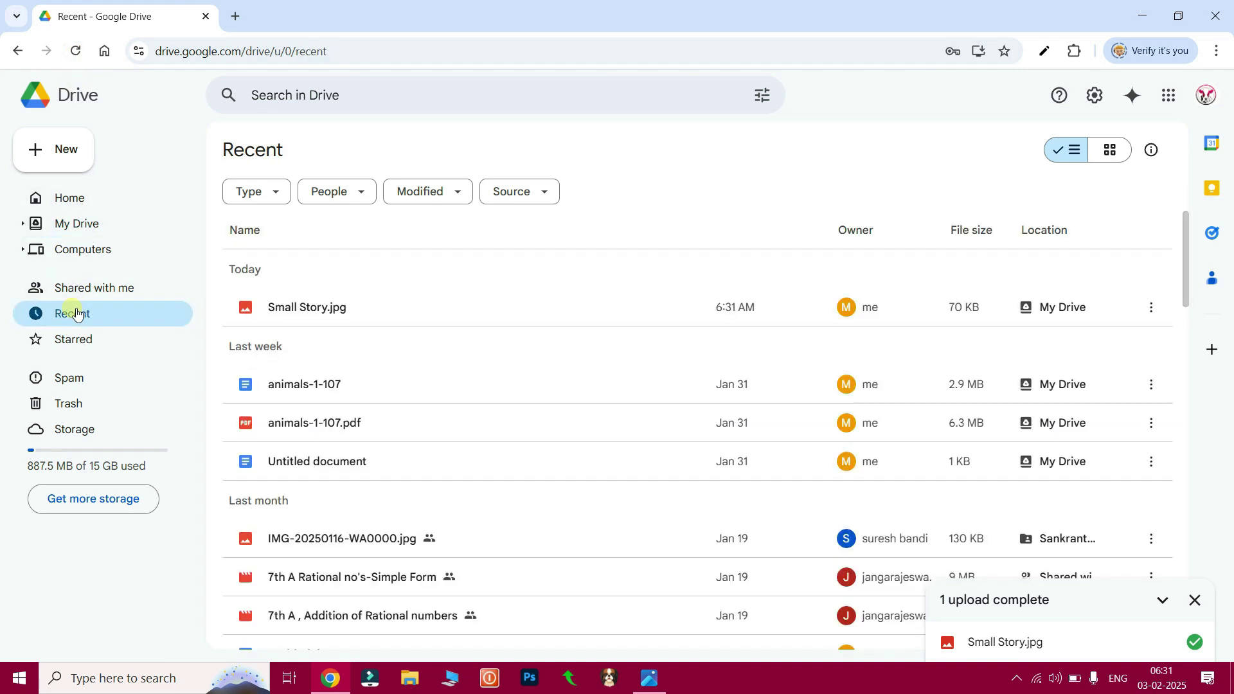
right_click(316, 311)
mouse_move(457, 328)
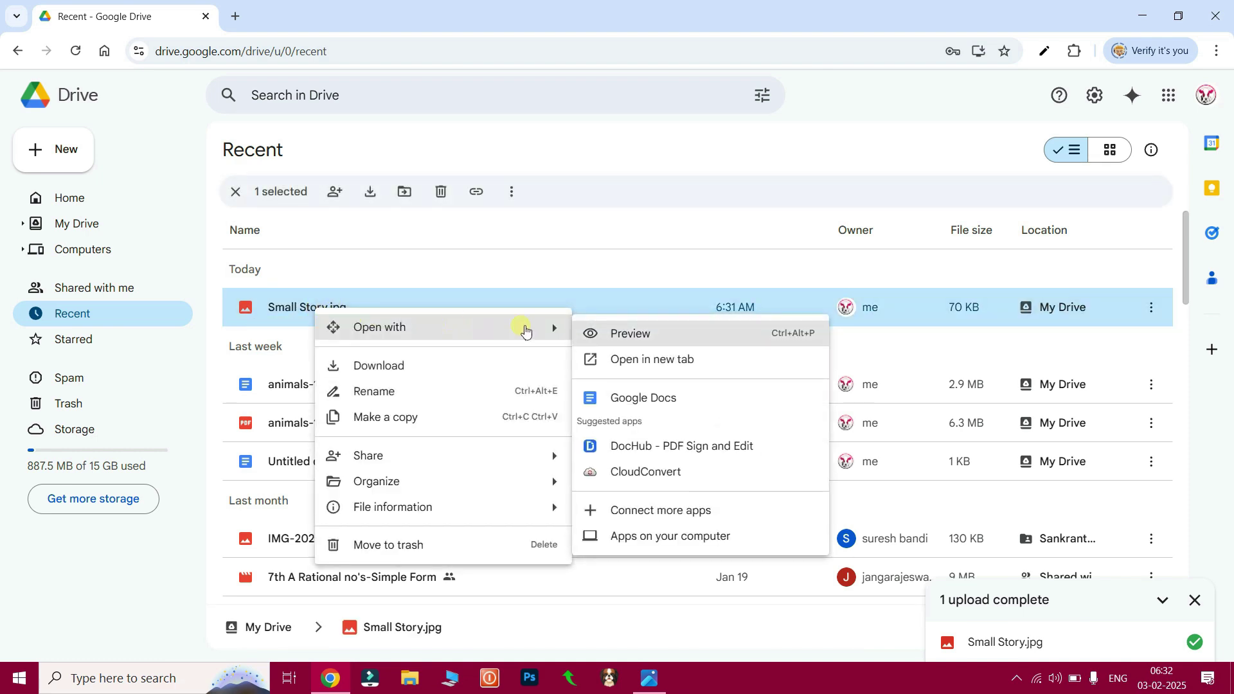
left_click(636, 399)
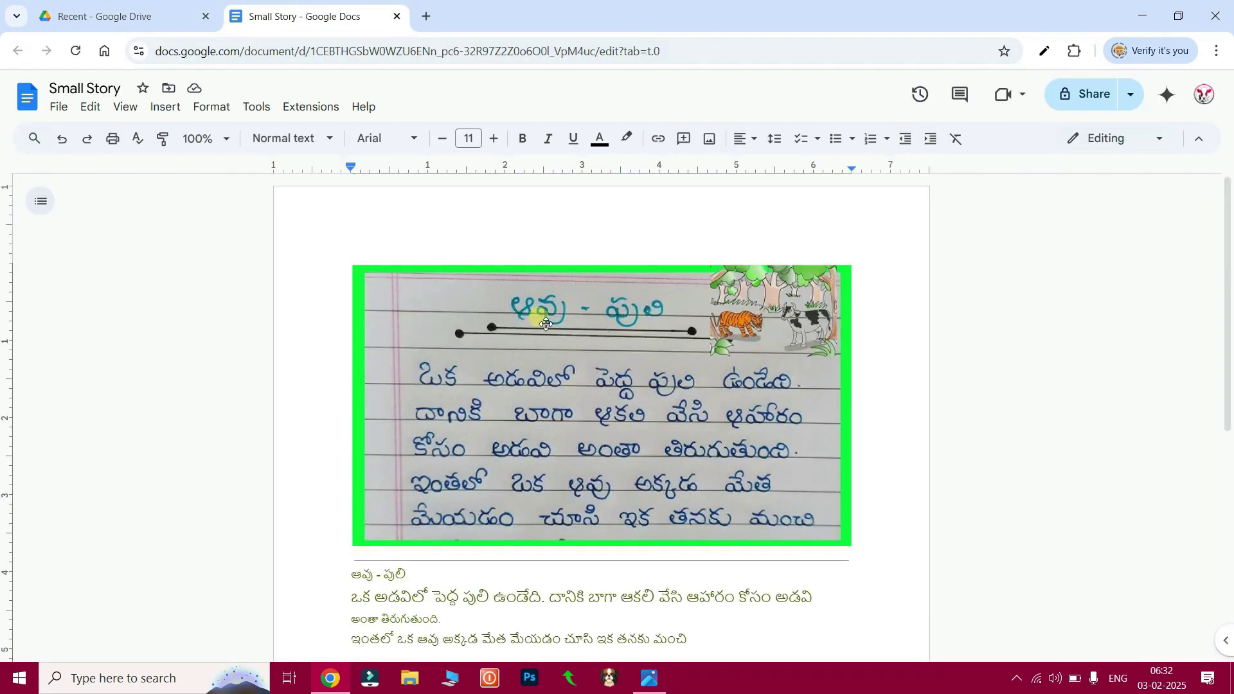
Select the story text below the image and apply the Georgia font
scroll(546, 324, "down", 3)
scroll(553, 325, "up", 1)
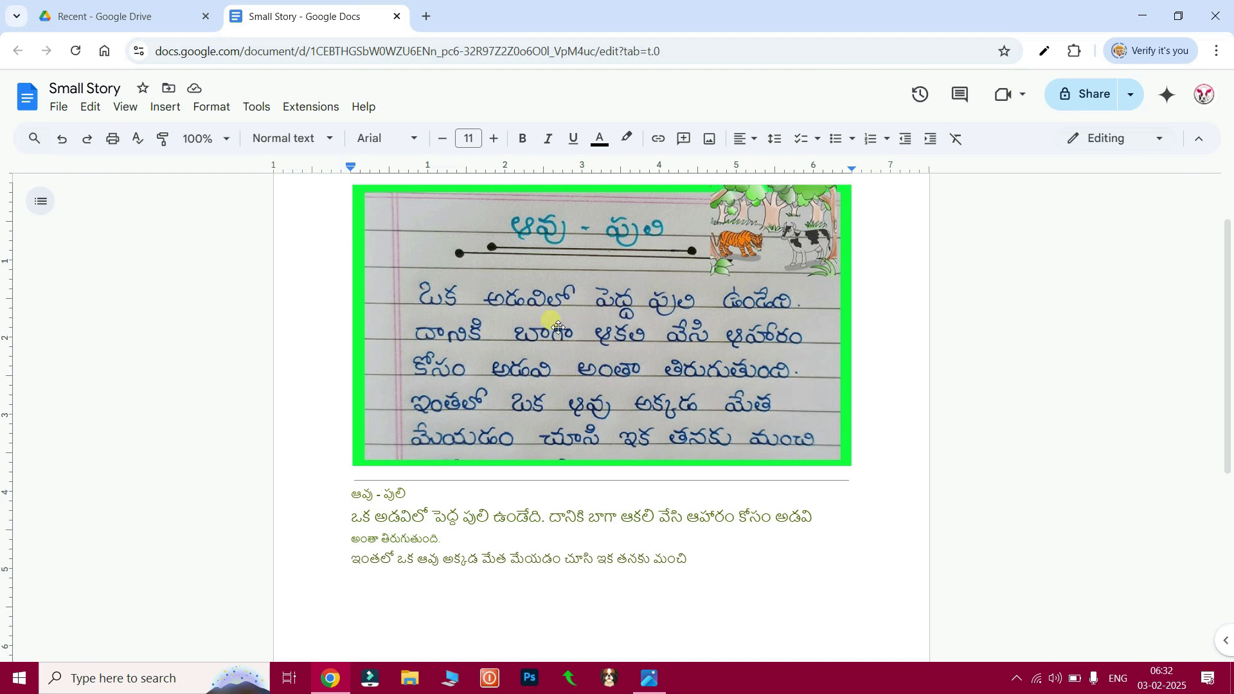
scroll(558, 327, "down", 3)
left_click_drag(352, 332, 695, 414)
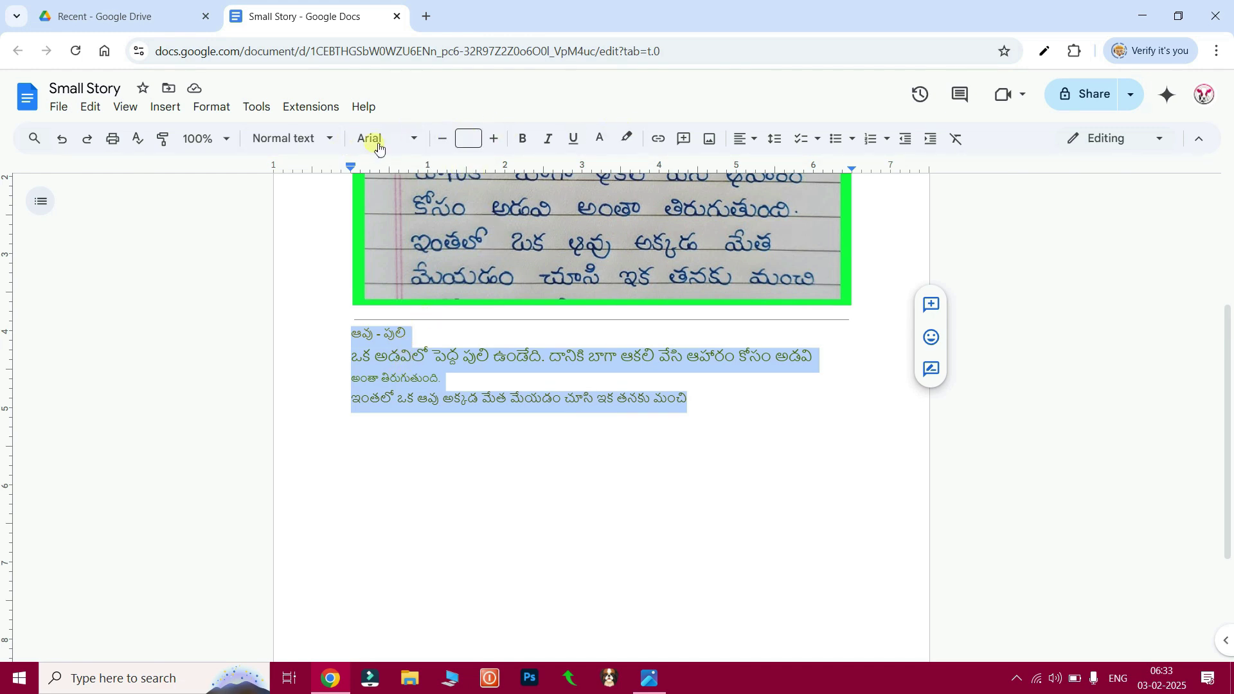
left_click(414, 141)
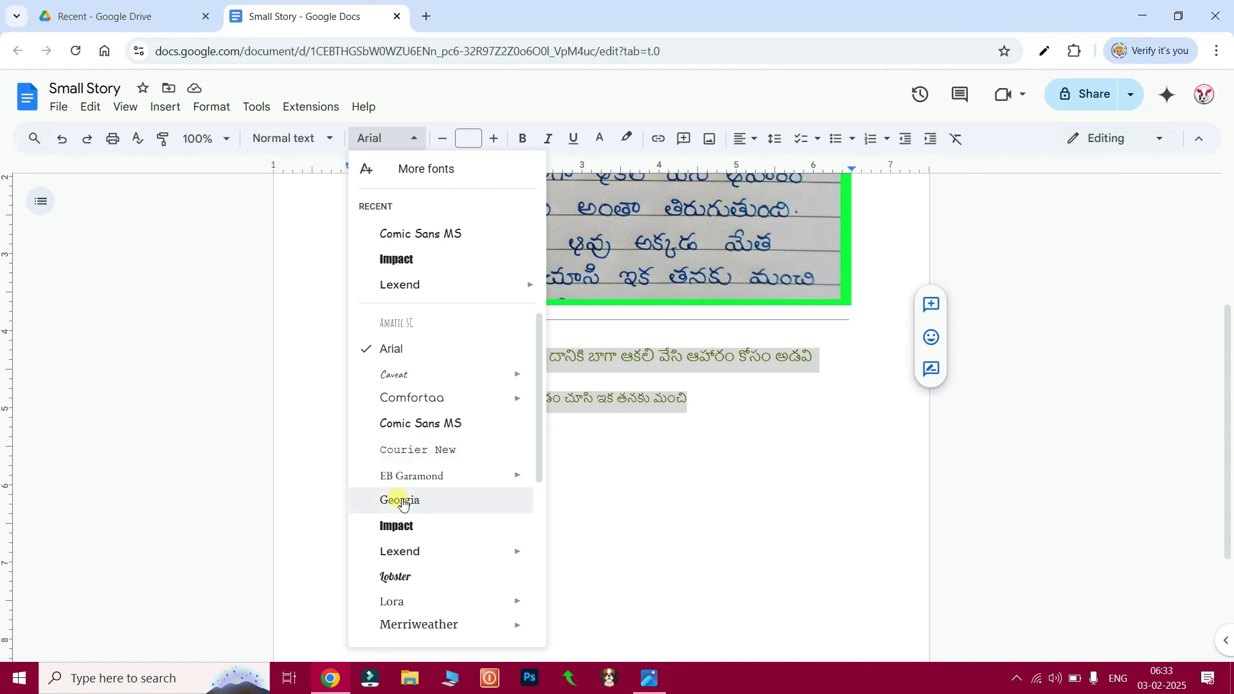
left_click(673, 507)
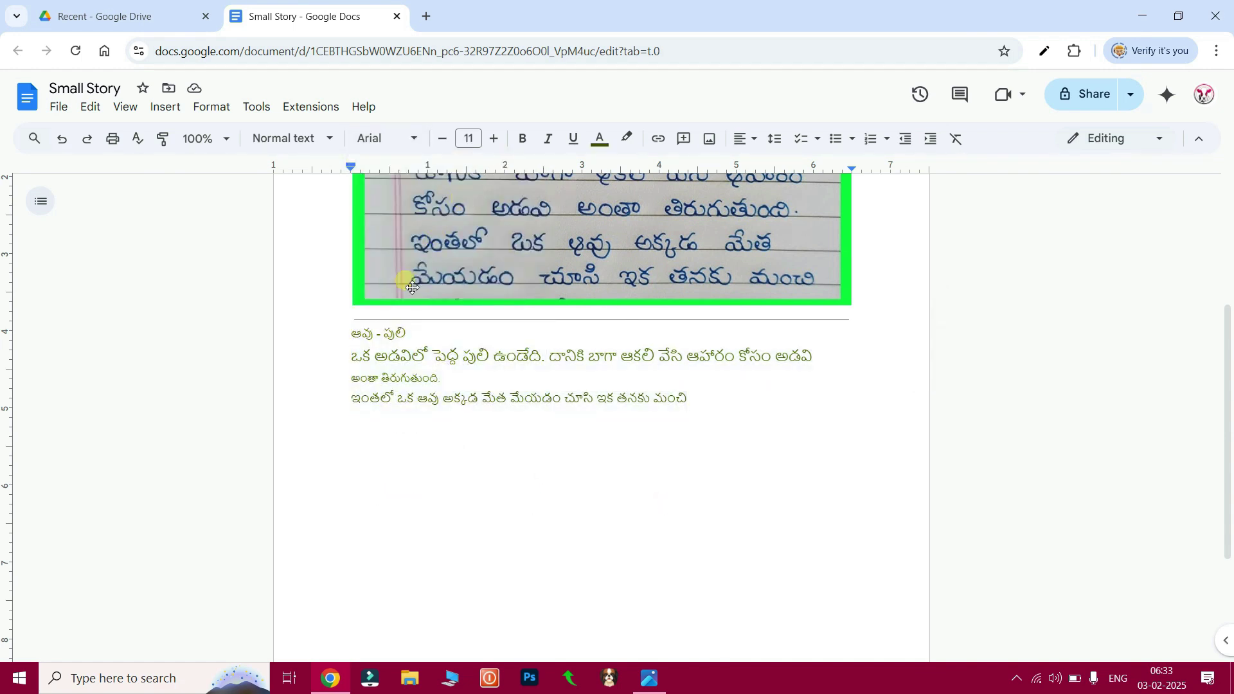
Reselect the heading and story lines and increase their font size four steps
left_click_drag(352, 333, 689, 402)
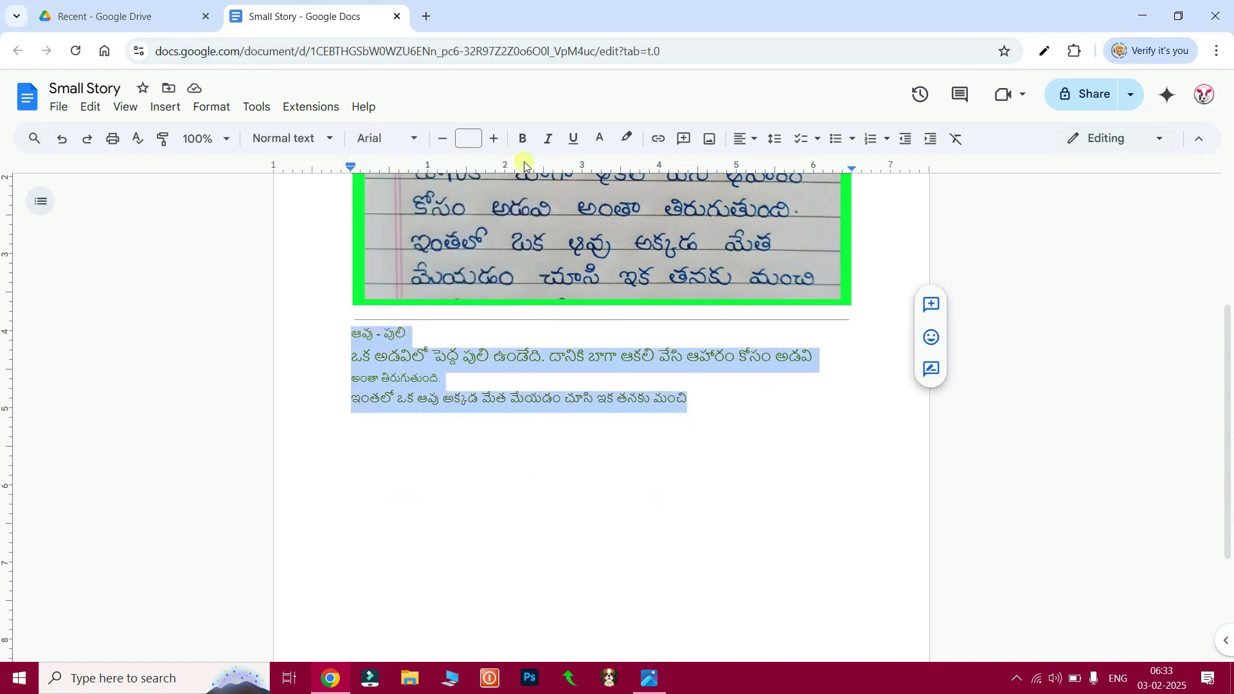
left_click(494, 139)
left_click(495, 139)
left_click(495, 139)
left_click(495, 139)
left_click(494, 139)
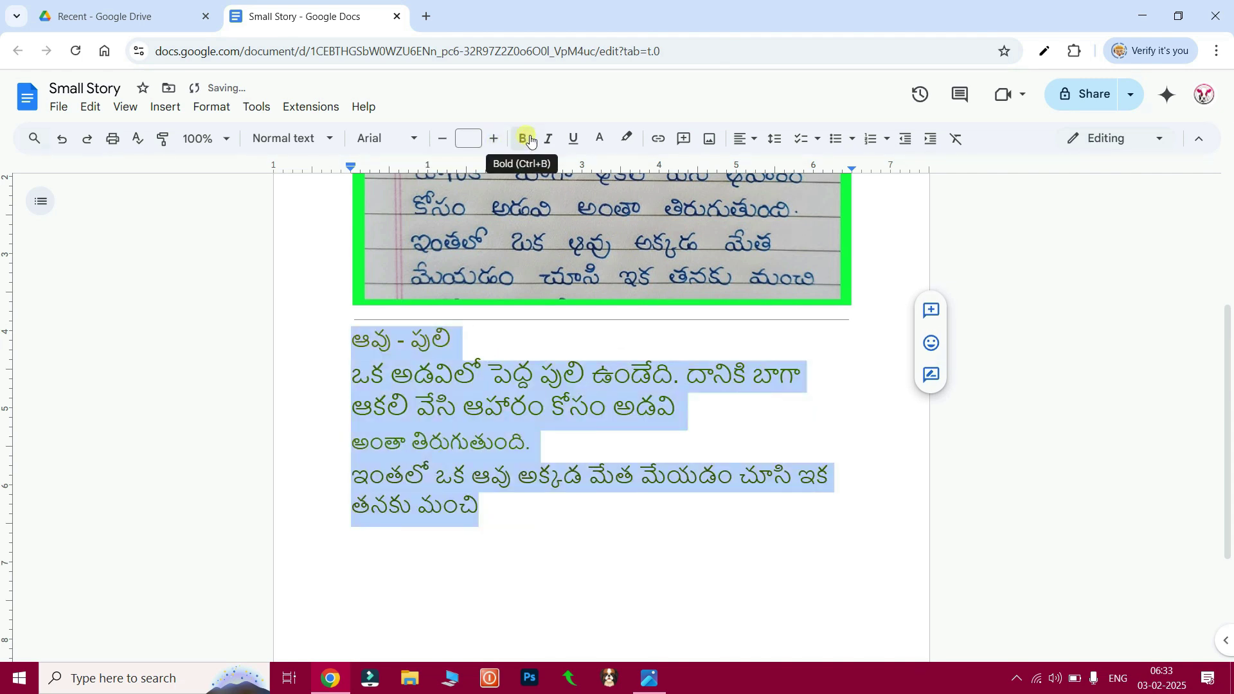
Apply bold, italic and underline to the story text, then remove all three
left_click(524, 139)
left_click(549, 139)
left_click(574, 139)
left_click(550, 139)
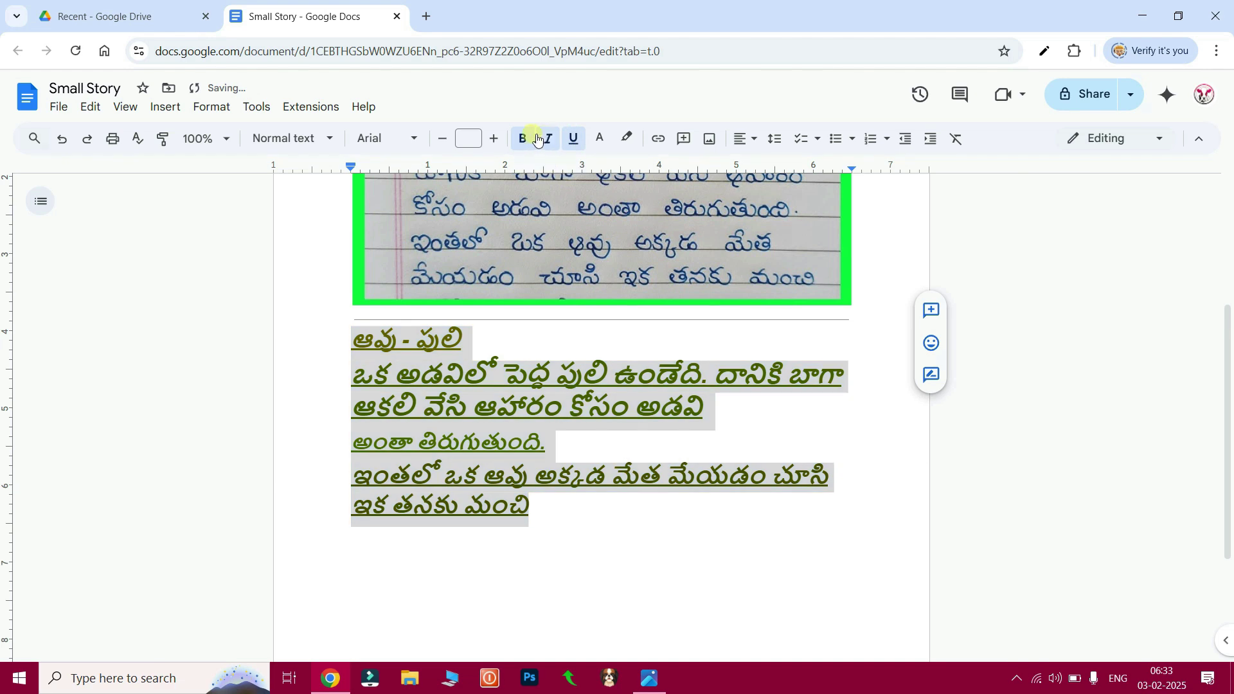
left_click(524, 139)
left_click(576, 139)
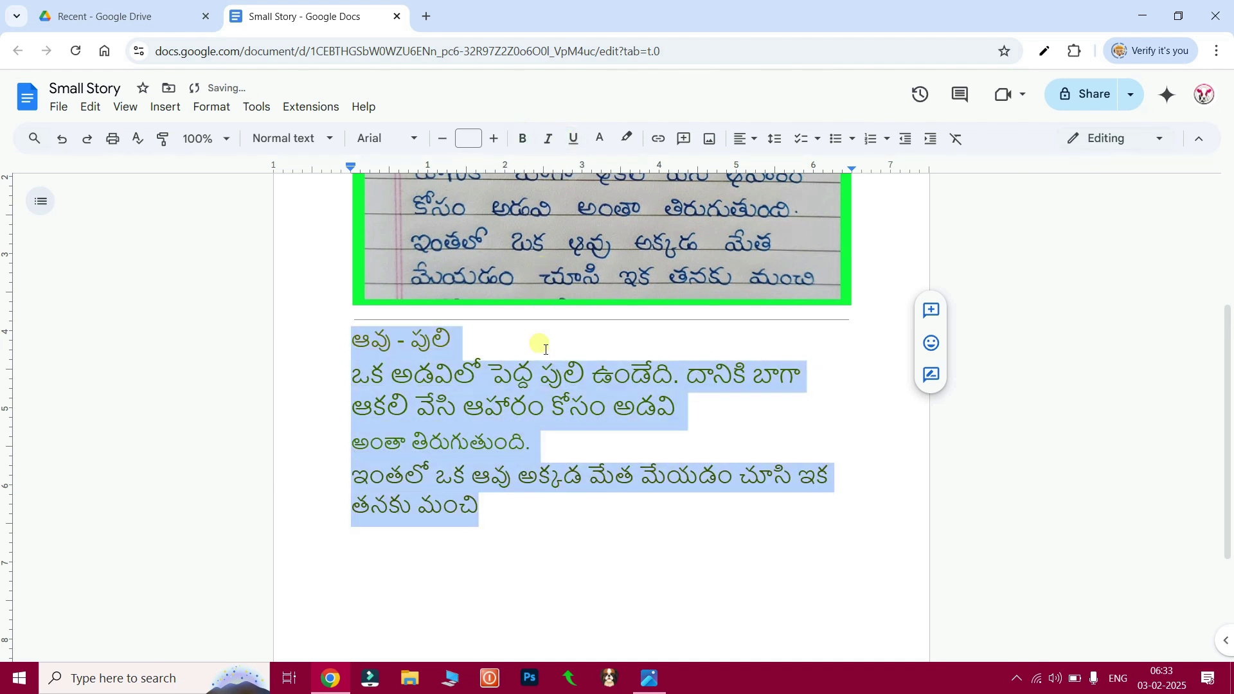
Download the document as Small Story.docx and show it in the Downloads folder
left_click(62, 107)
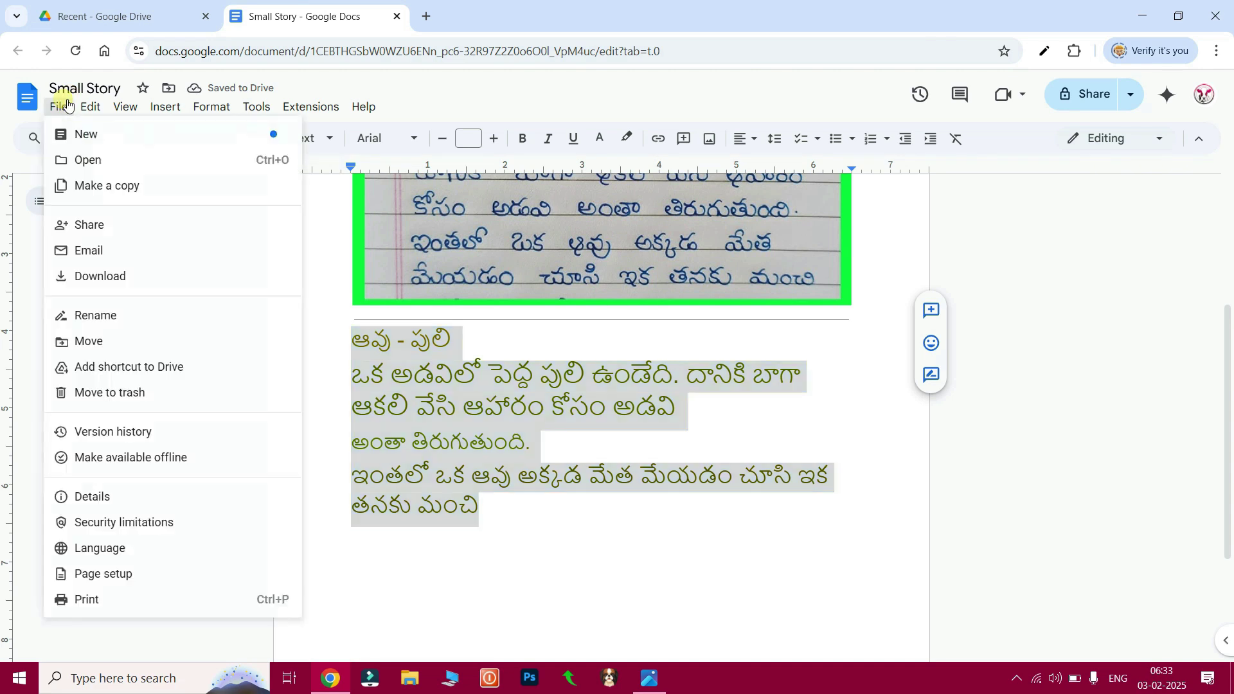
mouse_move(86, 275)
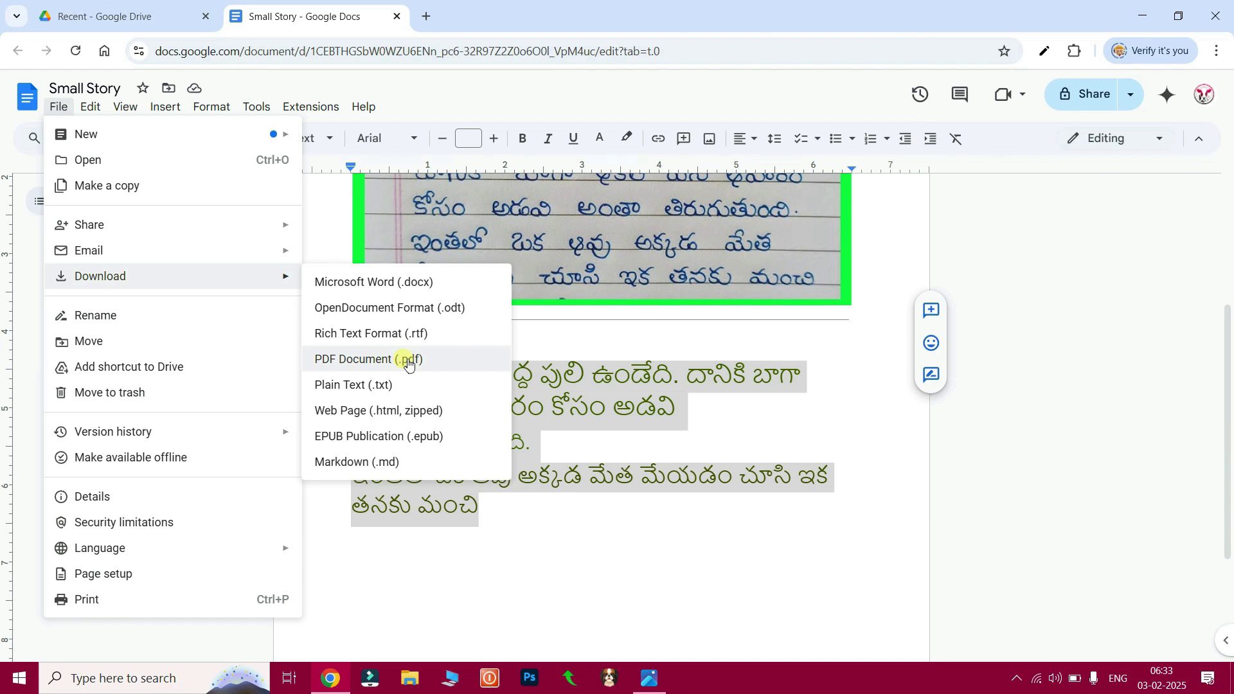
left_click(384, 283)
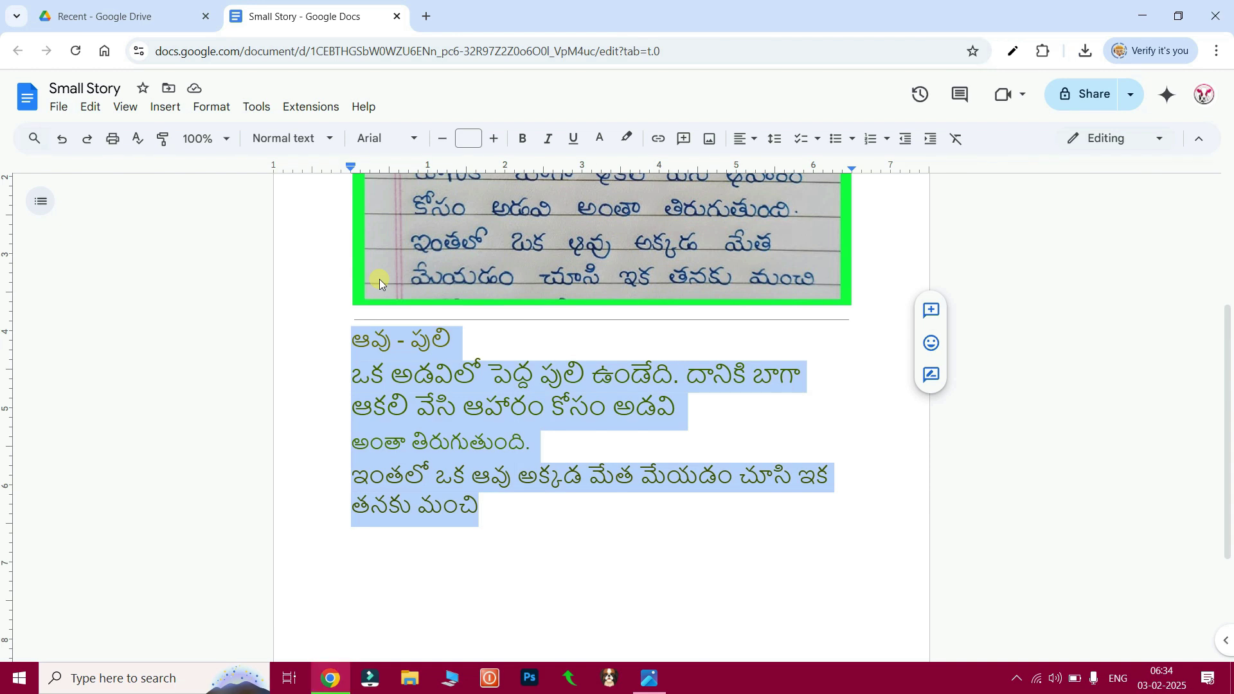
left_click(1086, 50)
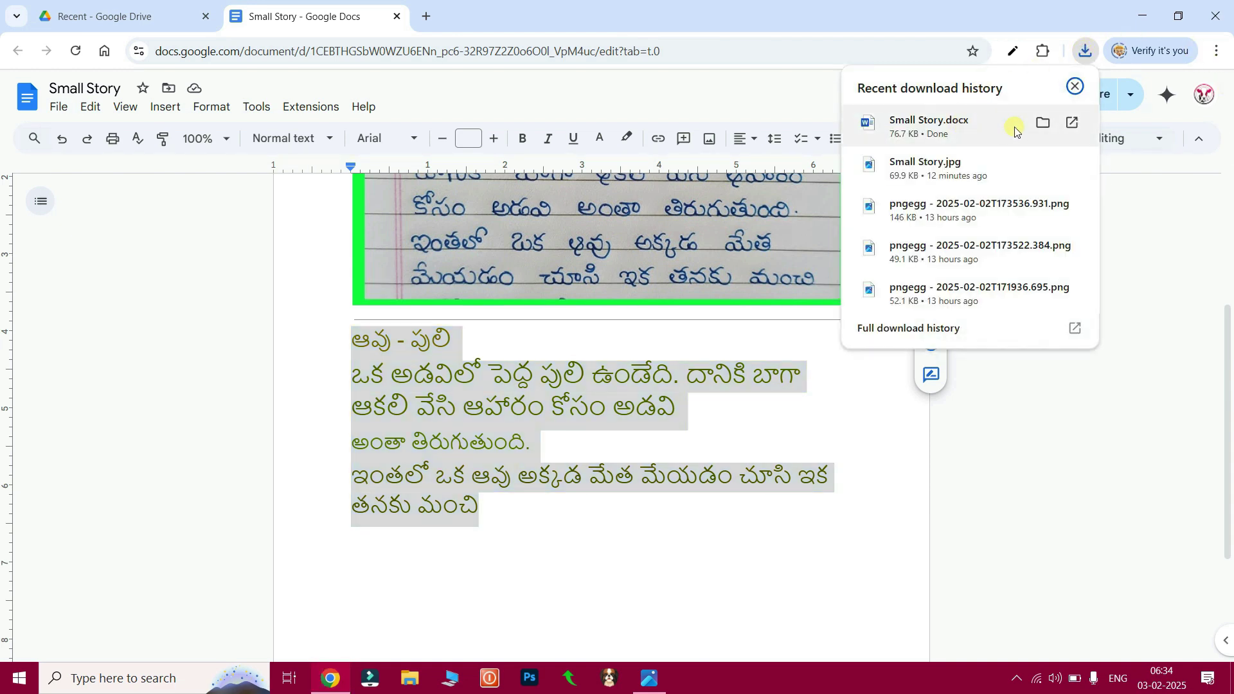
left_click(1045, 123)
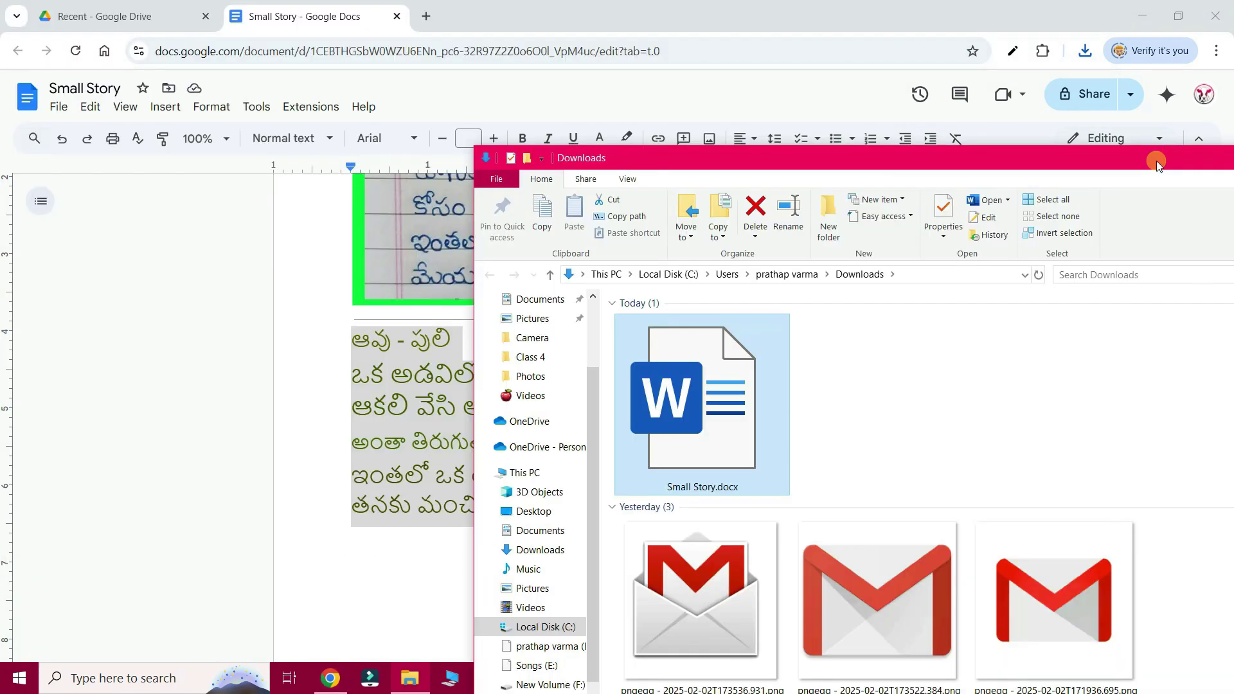
Open Small Story.docx from the Downloads folder in Word
left_click_drag(1156, 161, 1170, 172)
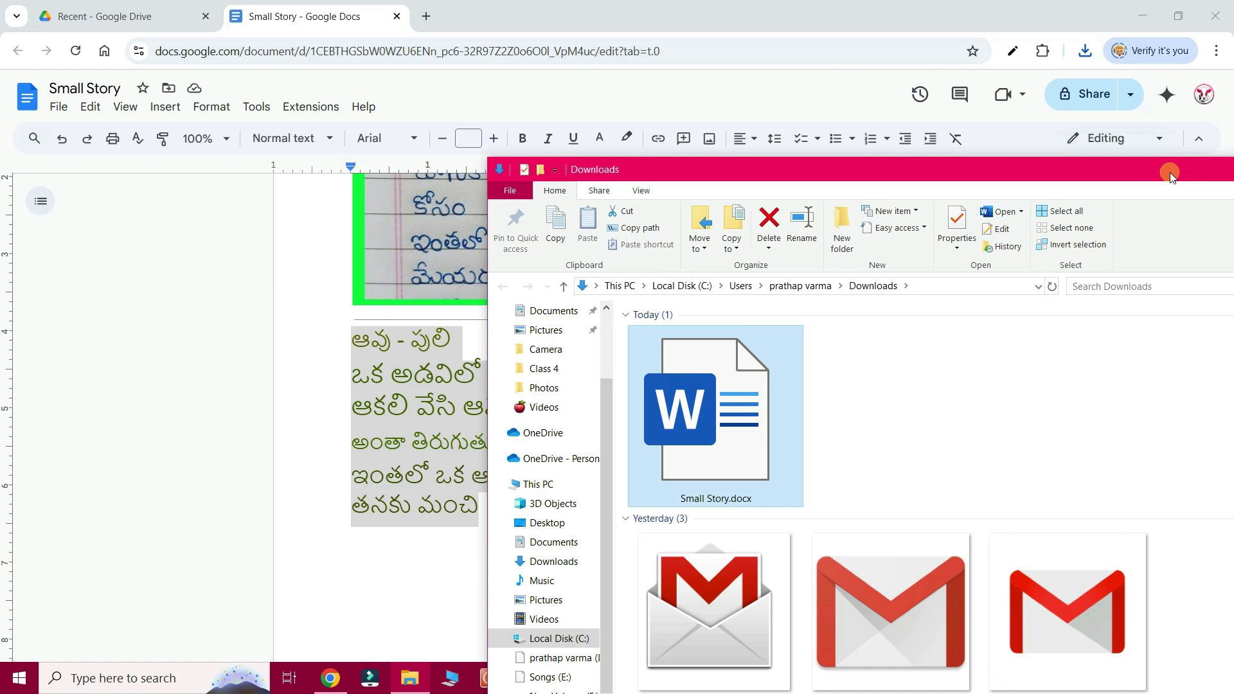
double_click(738, 436)
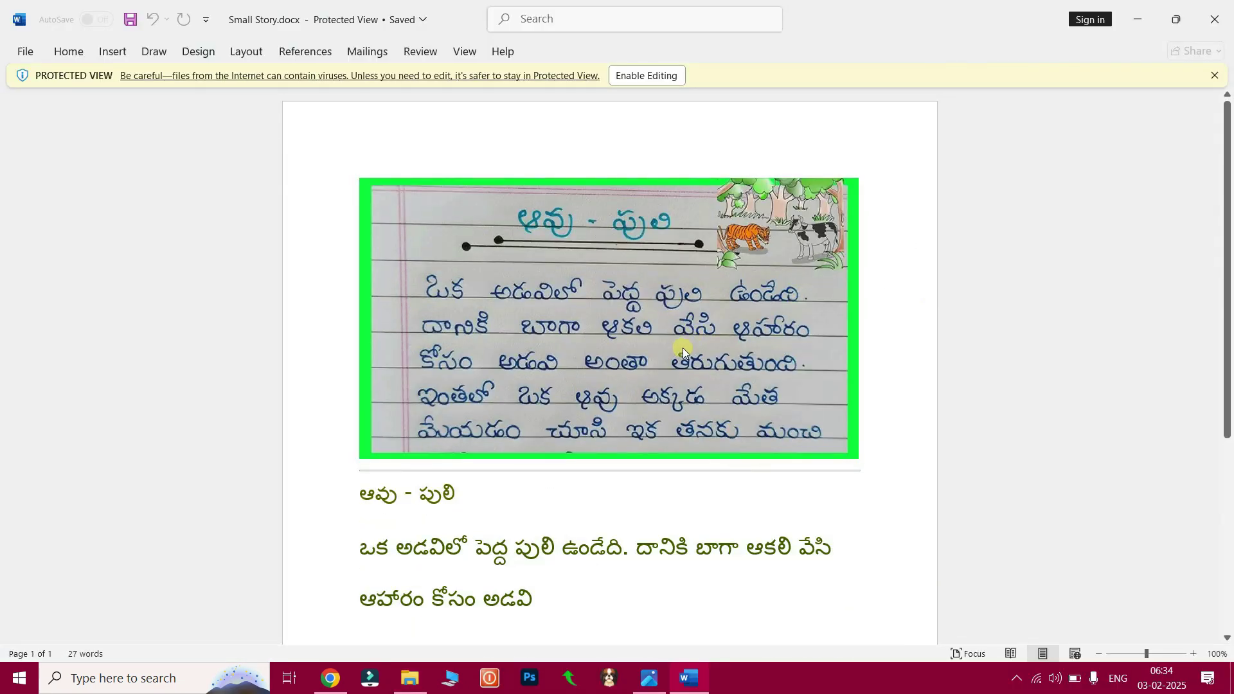
Enable editing and delete the handwritten story picture
left_click(649, 76)
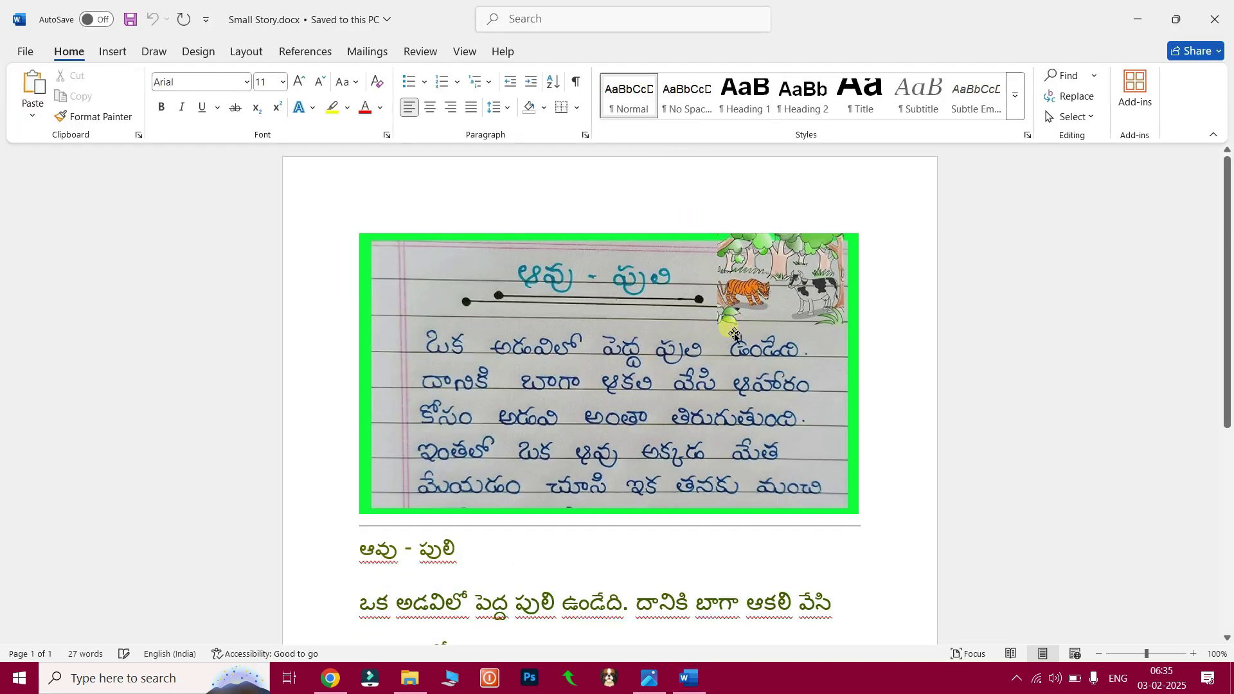
left_click(734, 335)
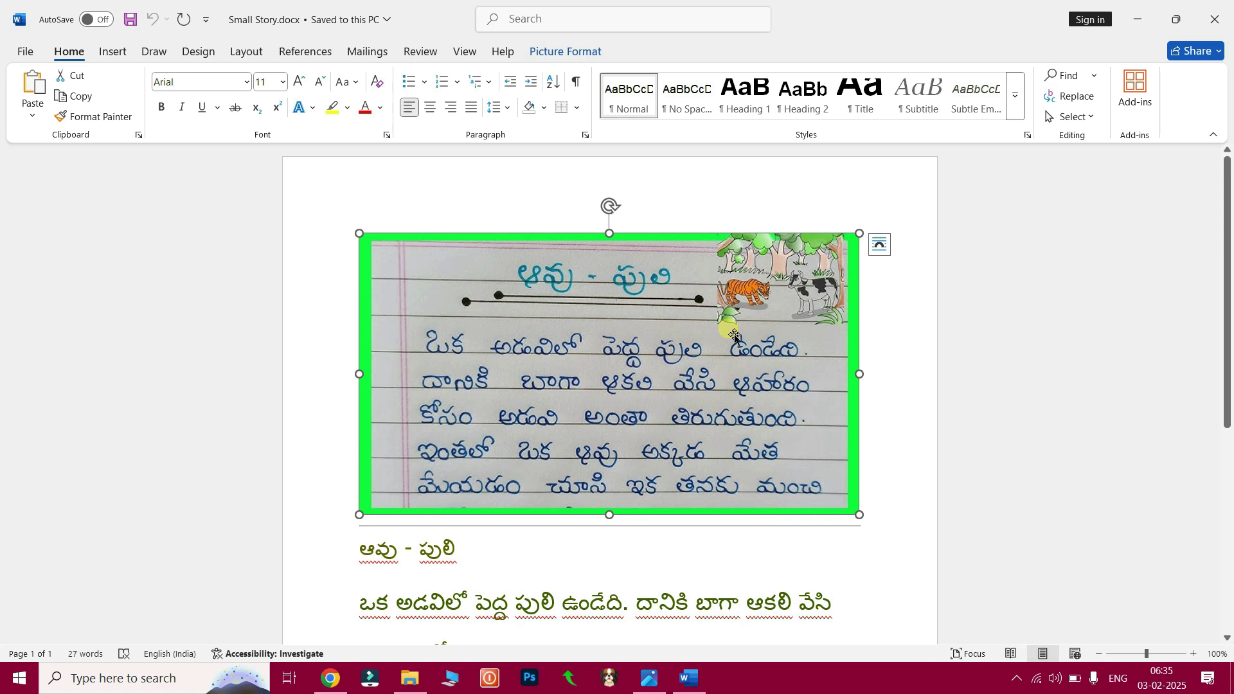
key("Delete")
Make the typed story text black, size 36, in a different font, then go to Save As
left_click_drag(358, 256, 454, 540)
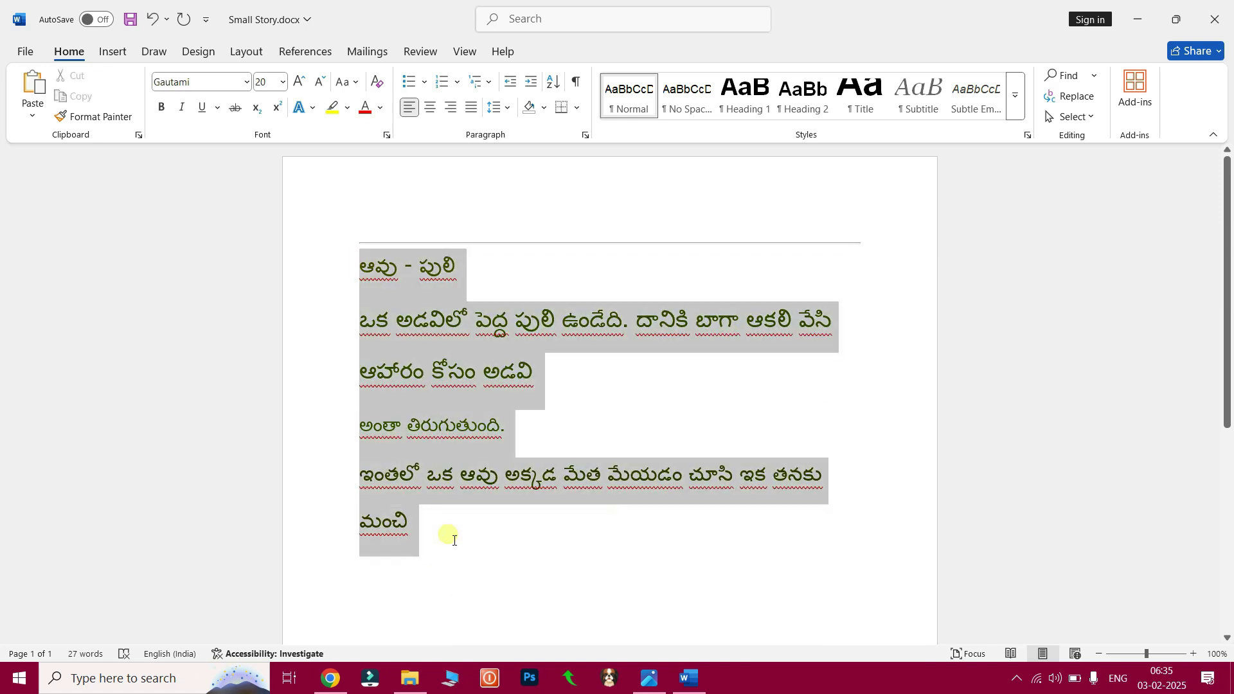
left_click(382, 108)
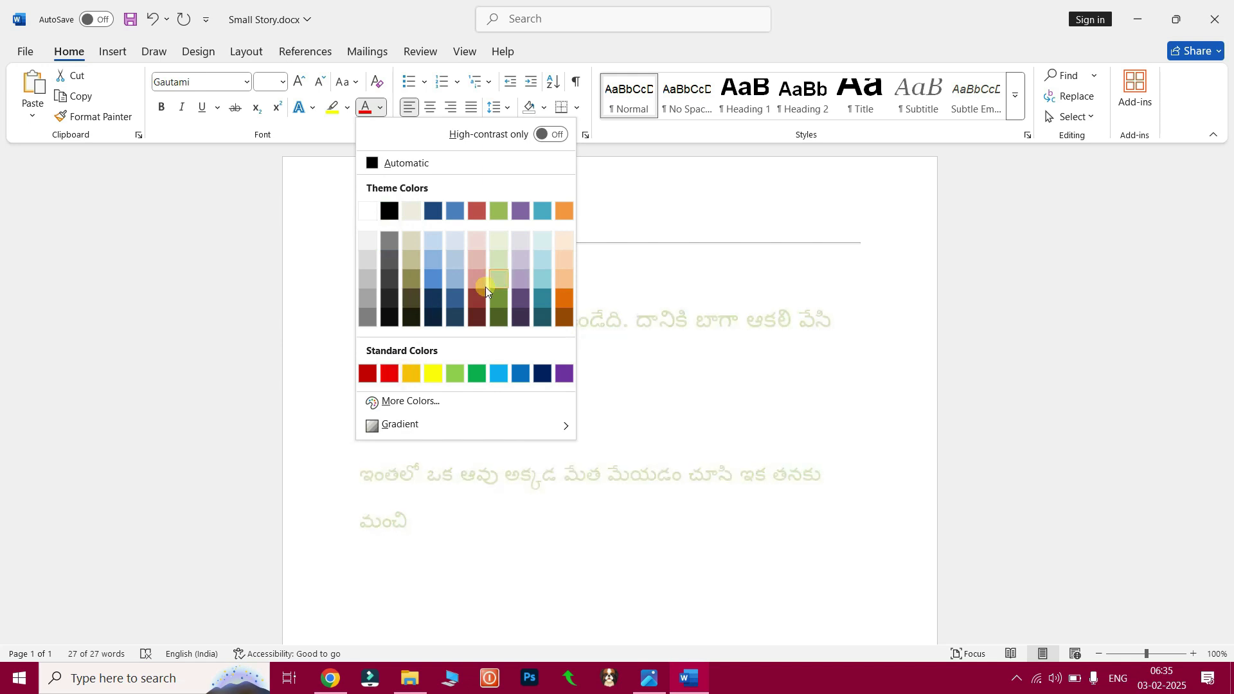
left_click(390, 211)
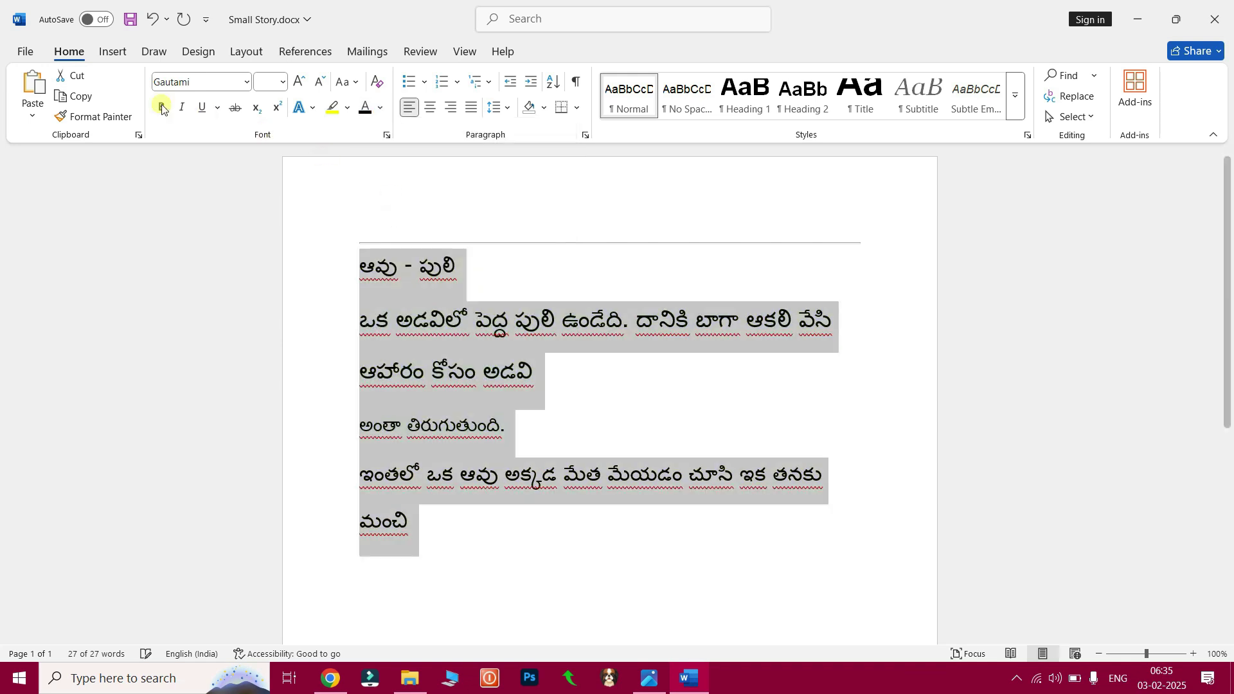
left_click(284, 84)
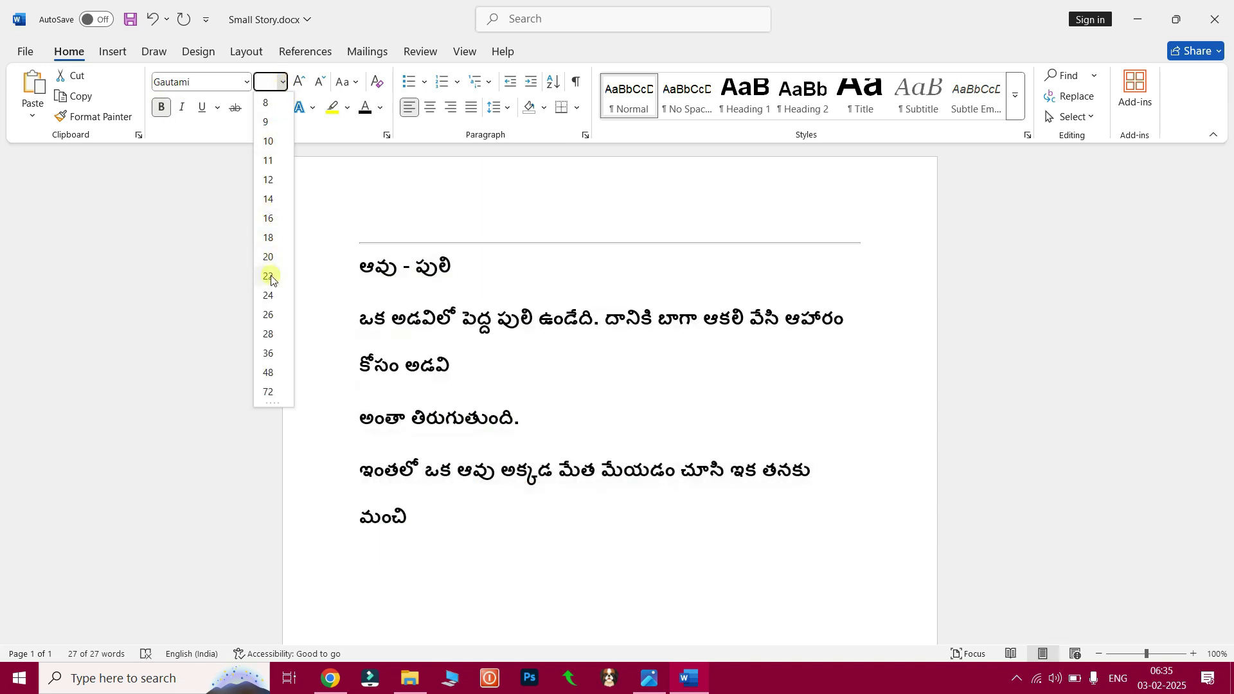
left_click(268, 353)
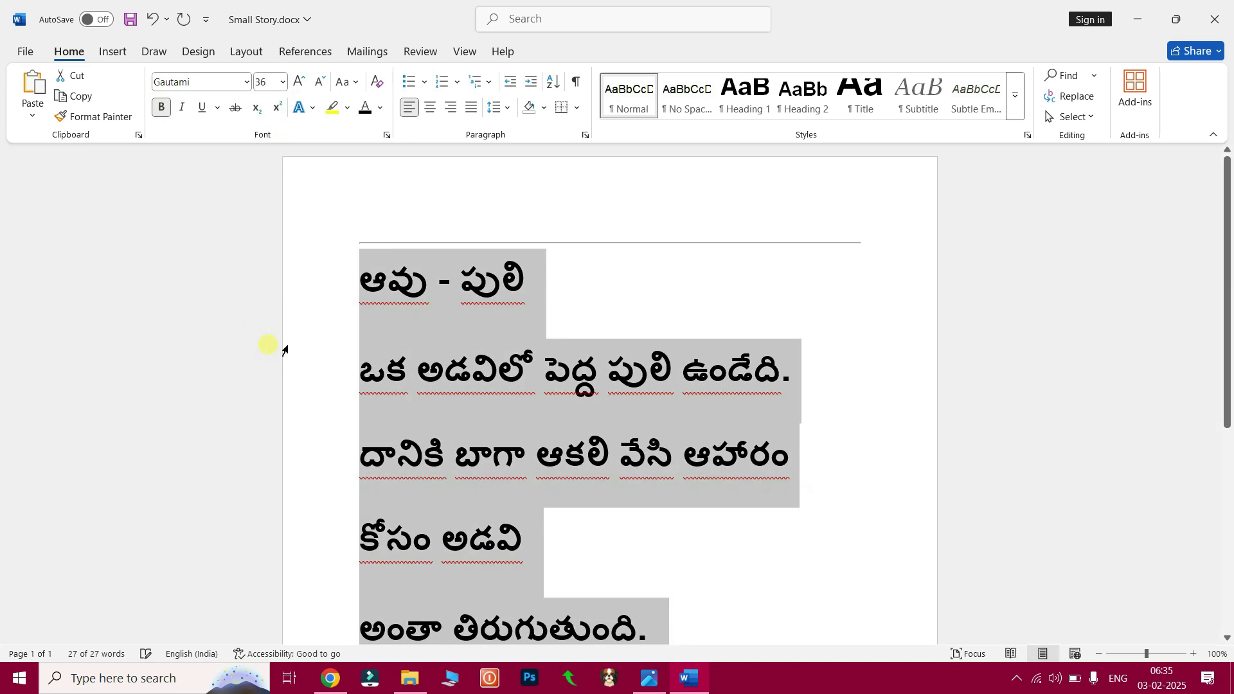
left_click(247, 84)
scroll(239, 257, "down", 3)
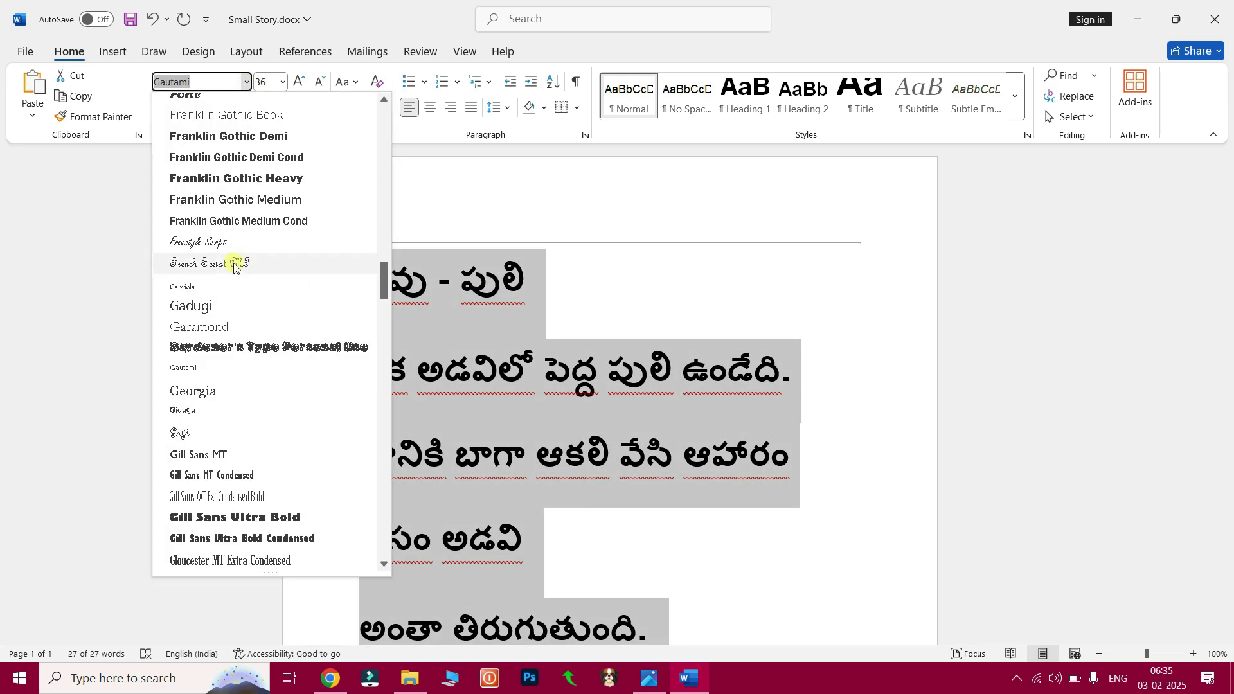
left_click(230, 227)
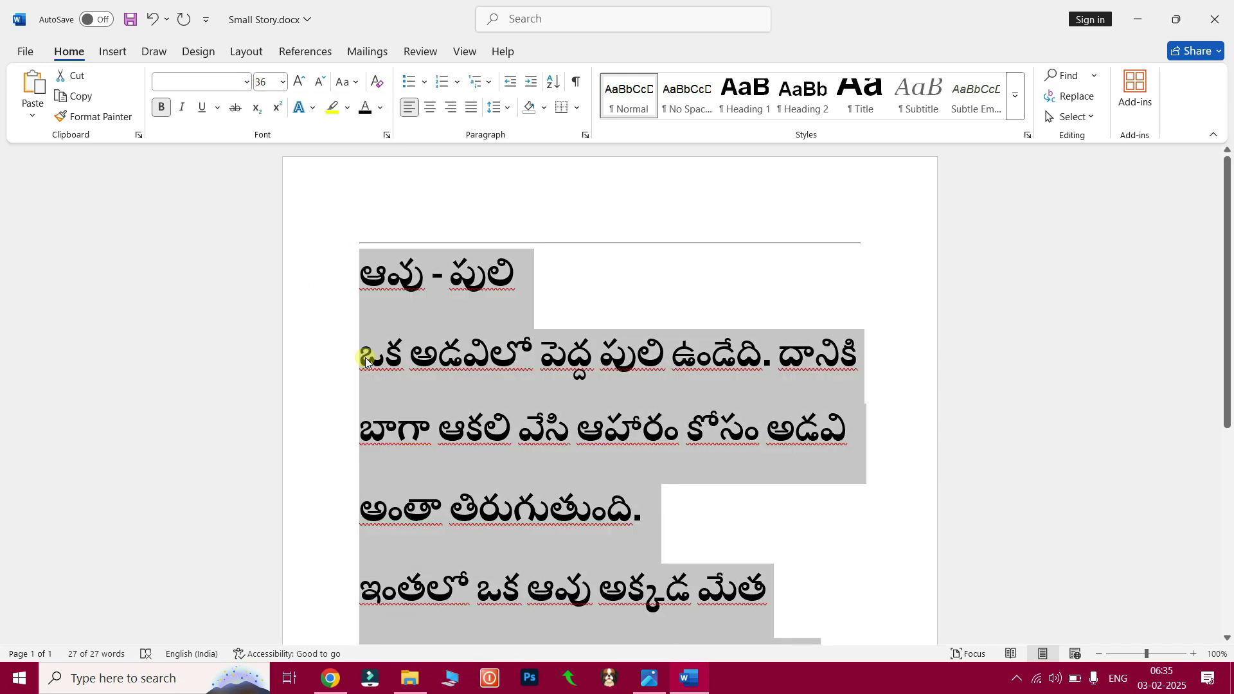
left_click(26, 51)
left_click(52, 296)
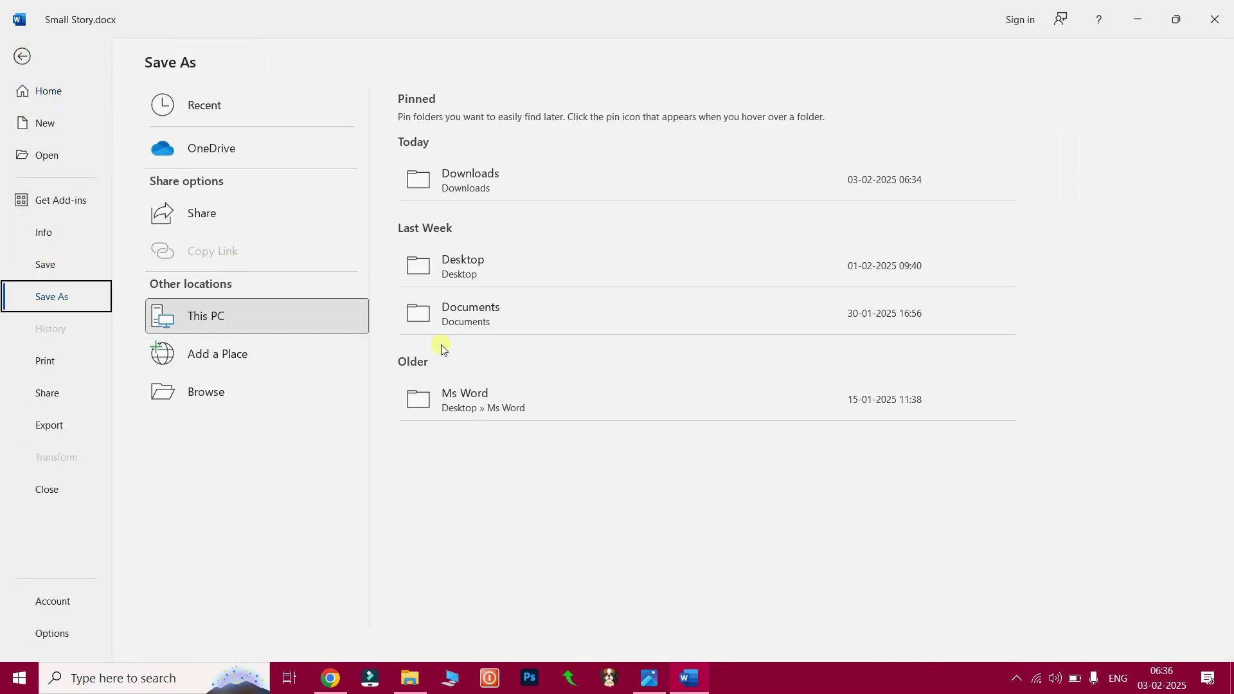
Save the edited story to the Desktop, entering 'var' as the file name
left_click(491, 265)
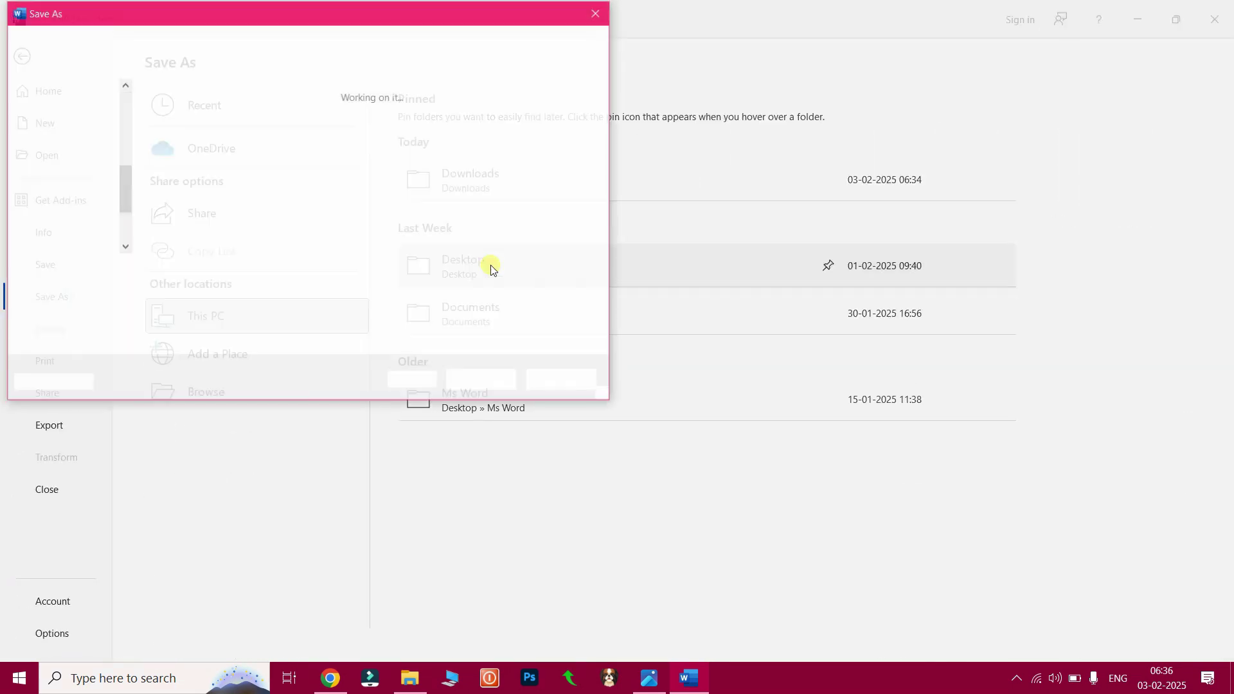
type("varma va")
key("Escape")
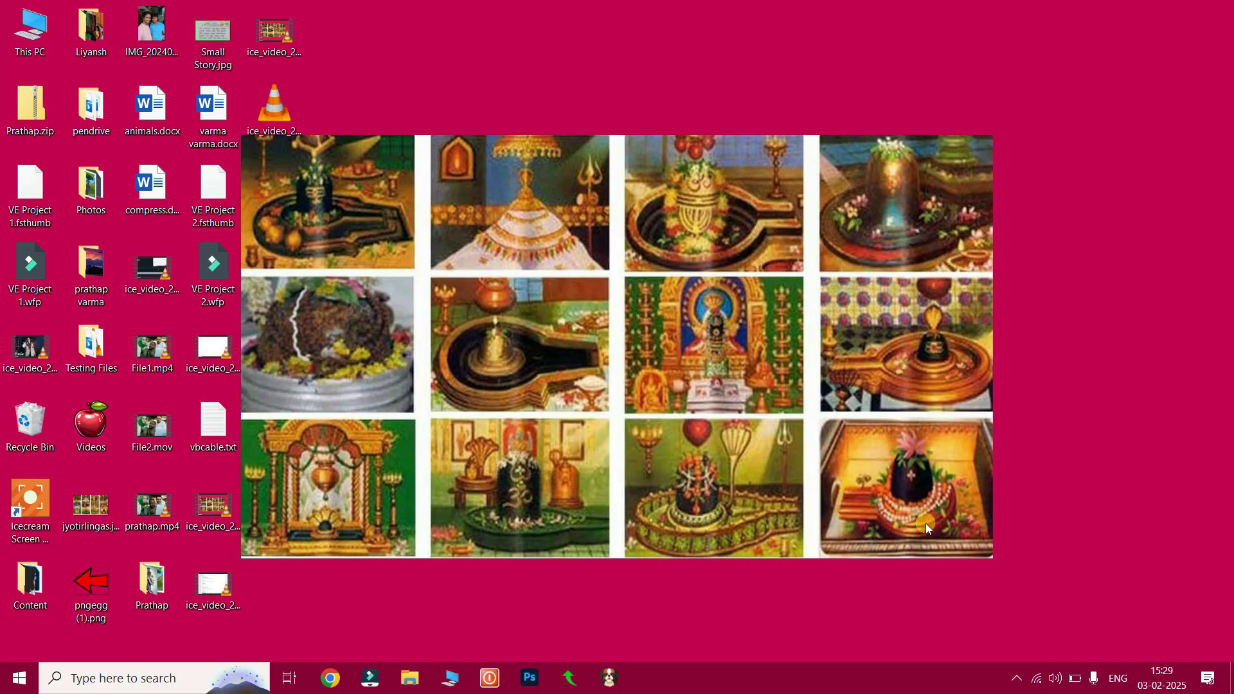
Launch Chrome, search Google for dictation.io and open the Dictation.io site
left_click(330, 679)
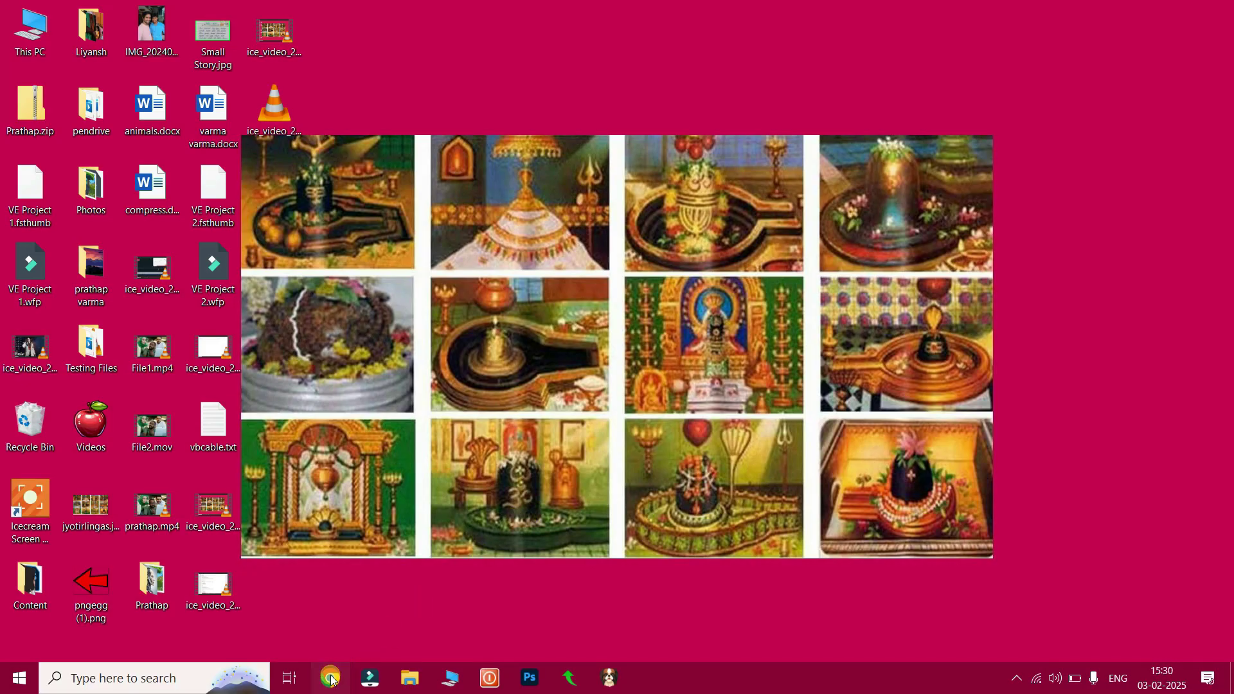
left_click(518, 302)
type("dicta")
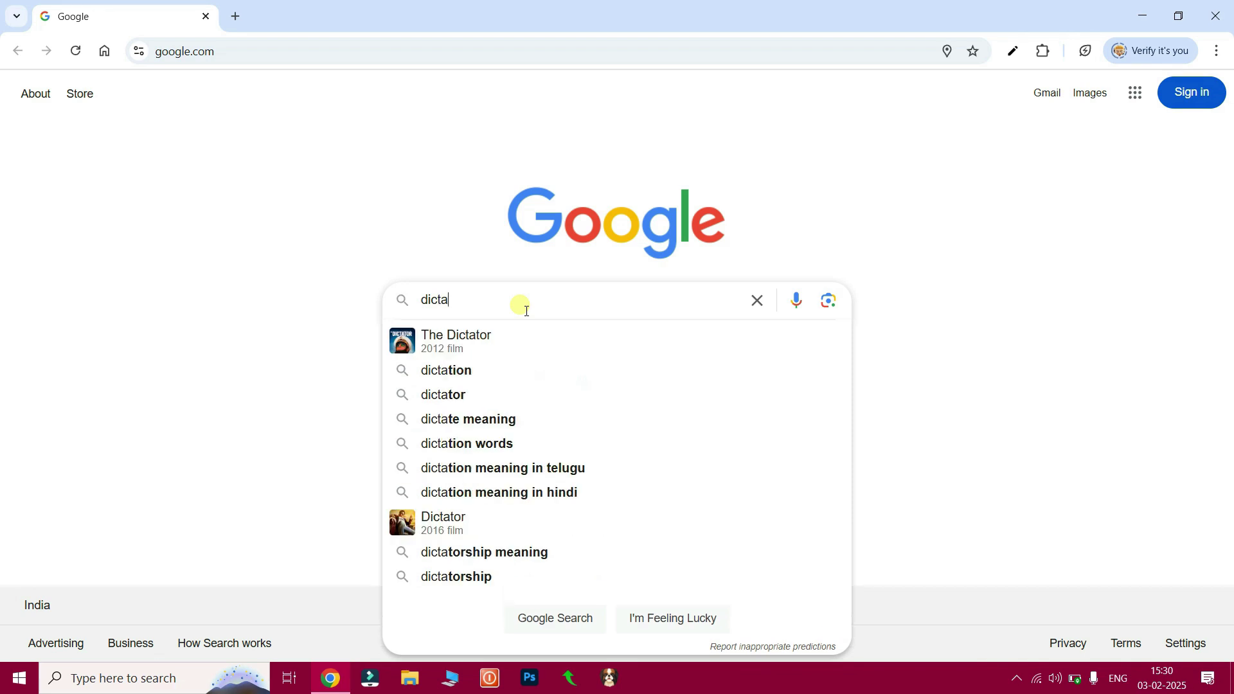
type("tion.io")
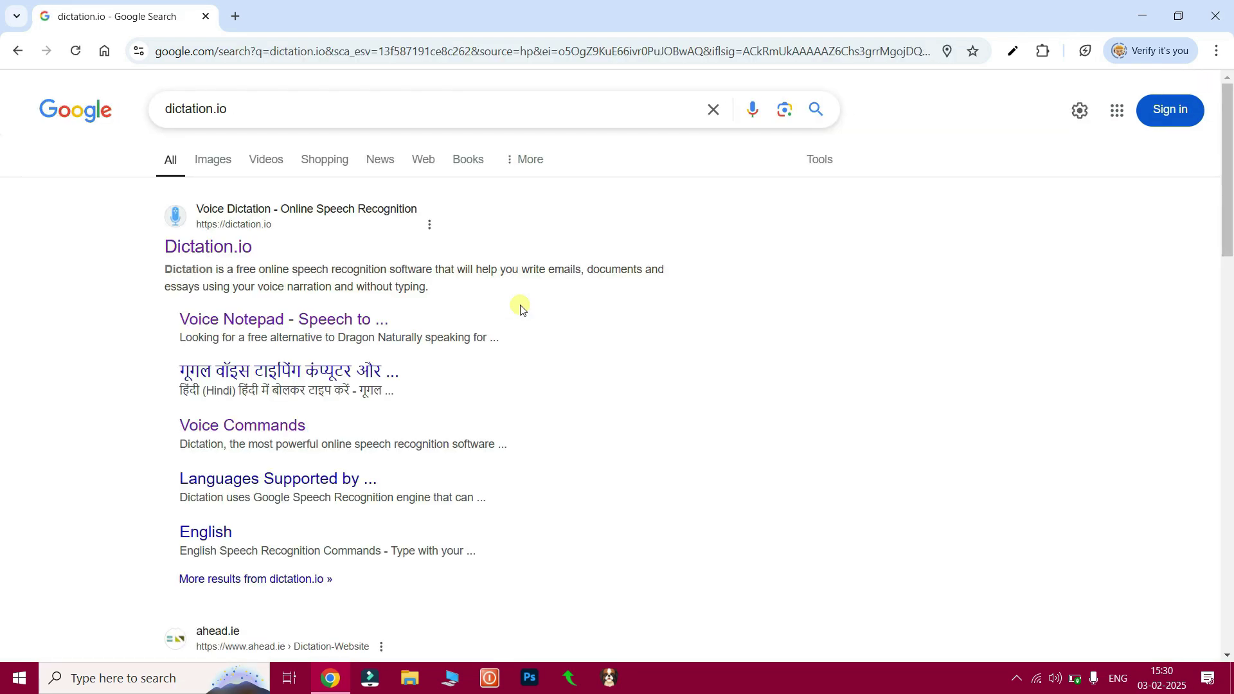
left_click(224, 250)
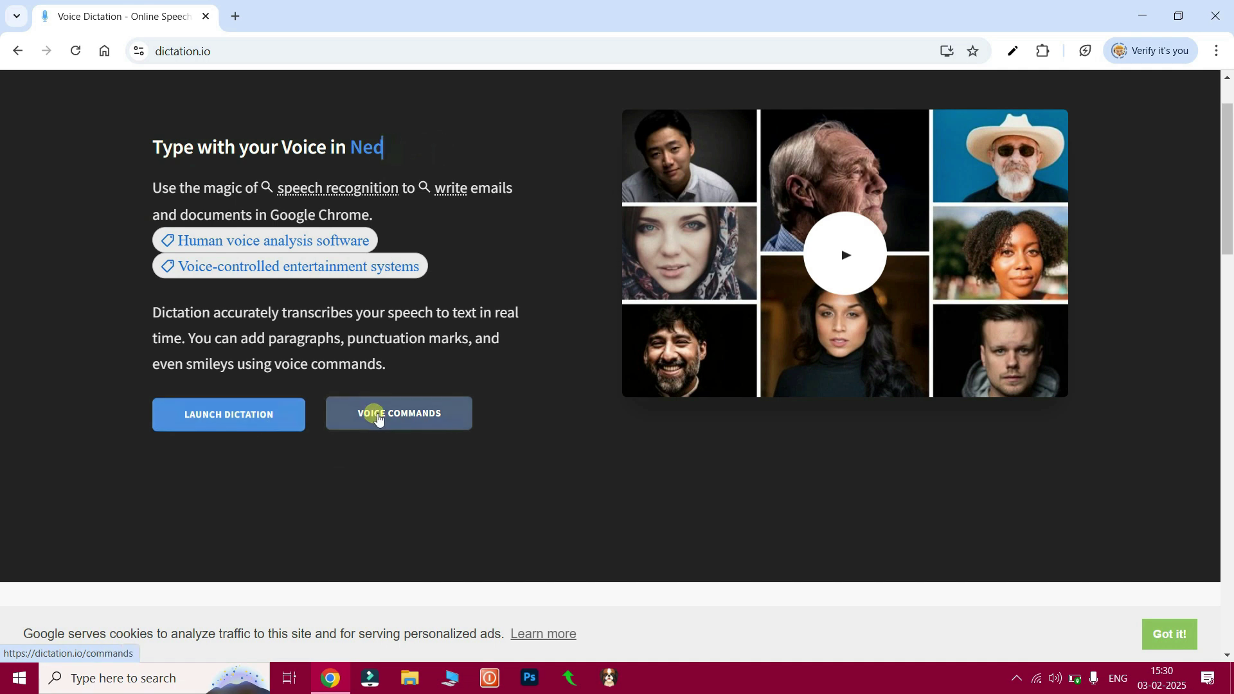
Launch the Voice Notepad and pick Telugu (తెలుగు) from the dictation language list
left_click(248, 415)
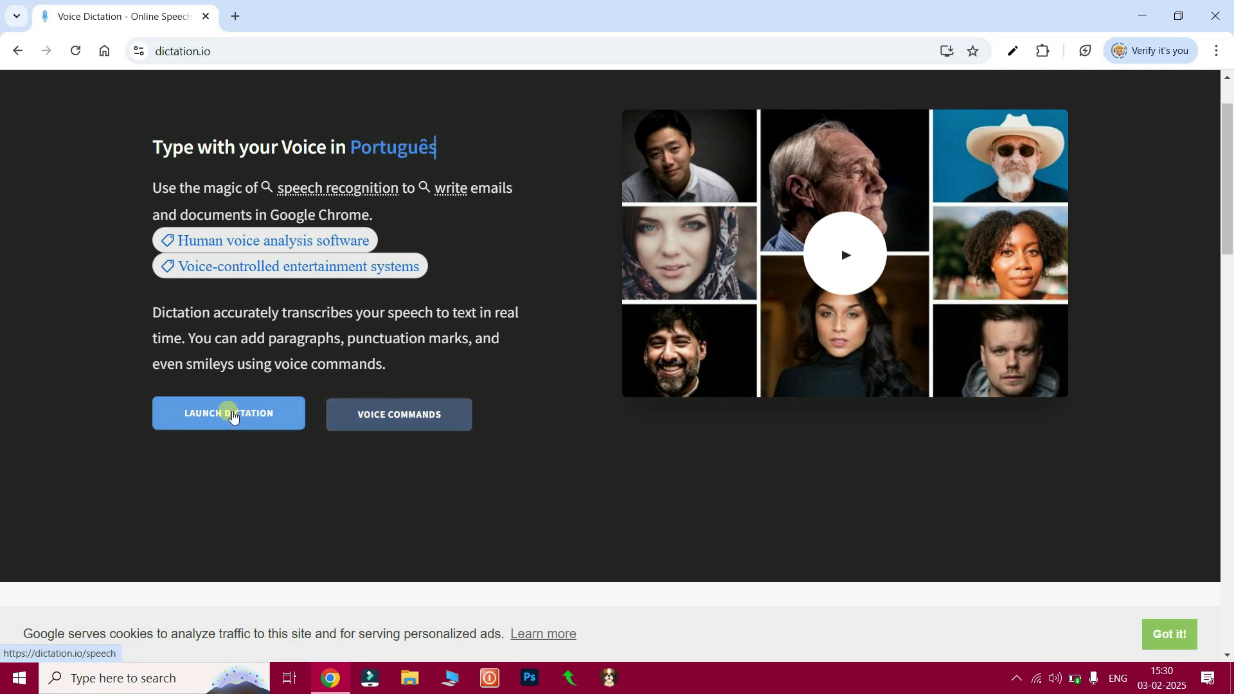
left_click(118, 63)
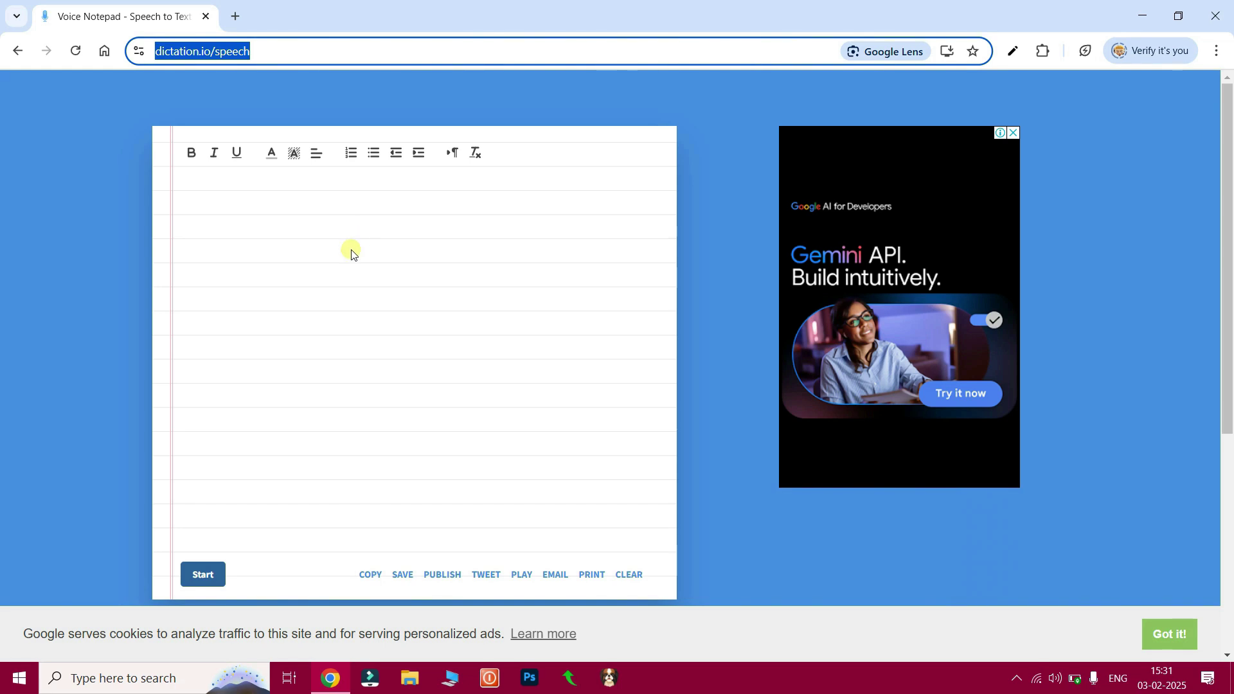
scroll(351, 254, "down", 2)
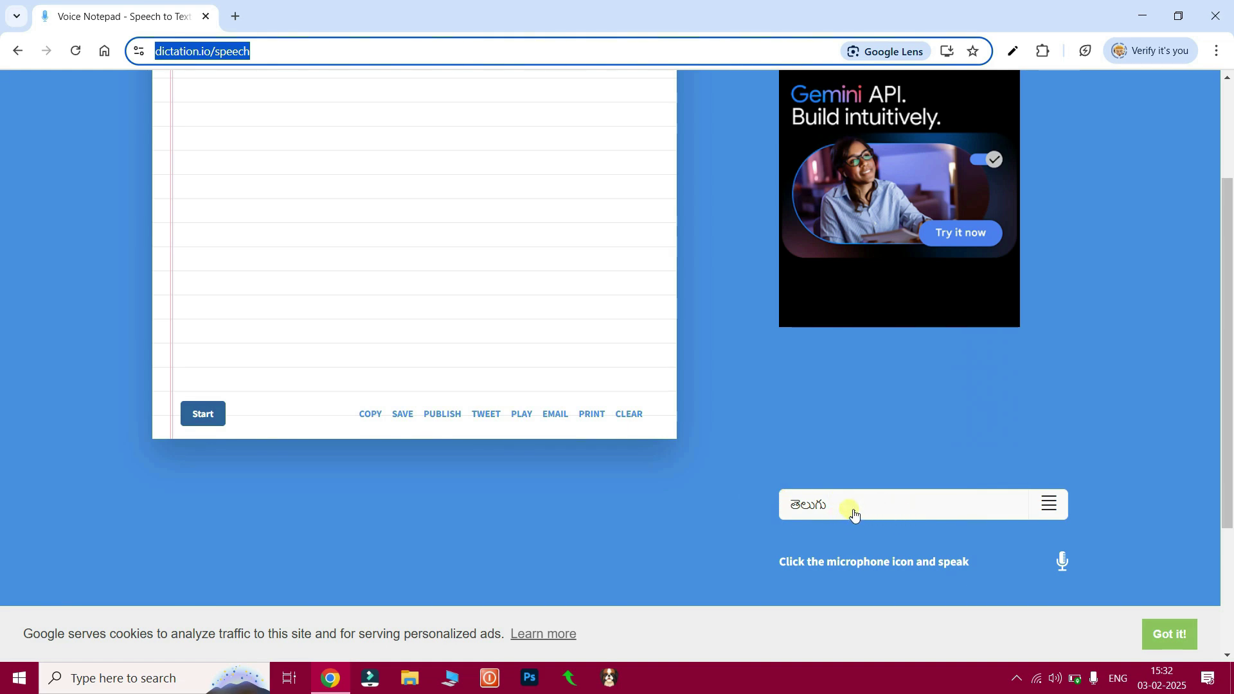
left_click(1048, 504)
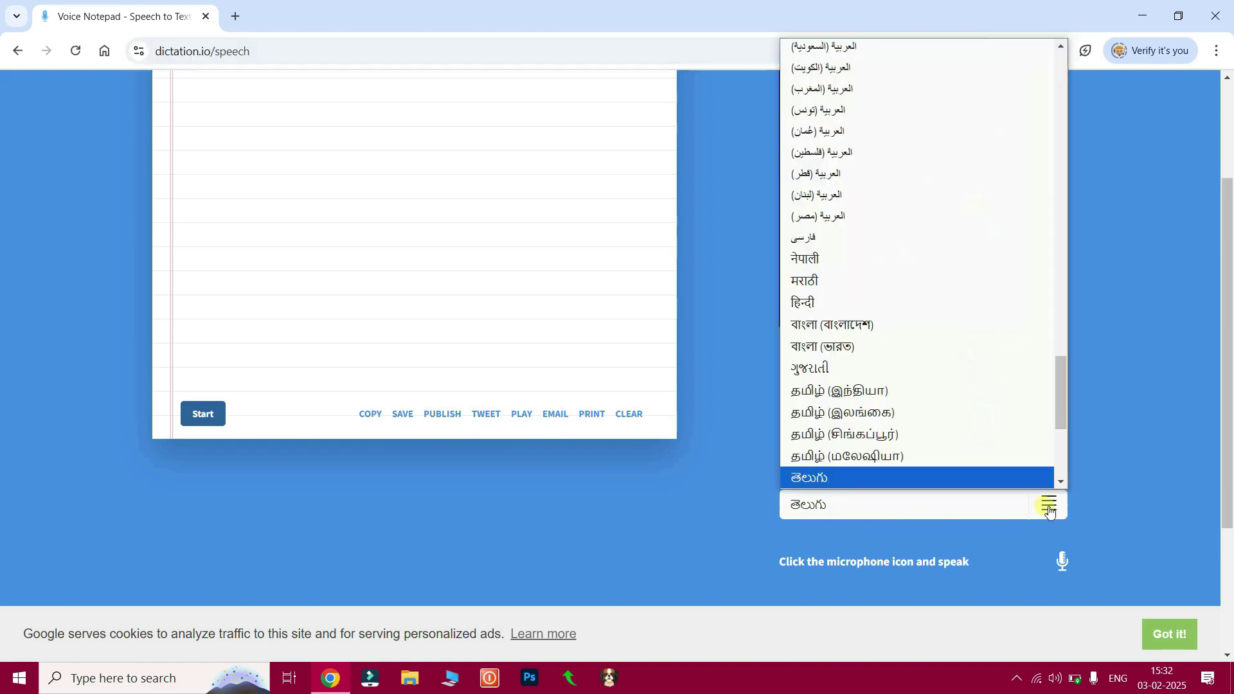
scroll(956, 336, "up", 10)
scroll(956, 336, "down", 9)
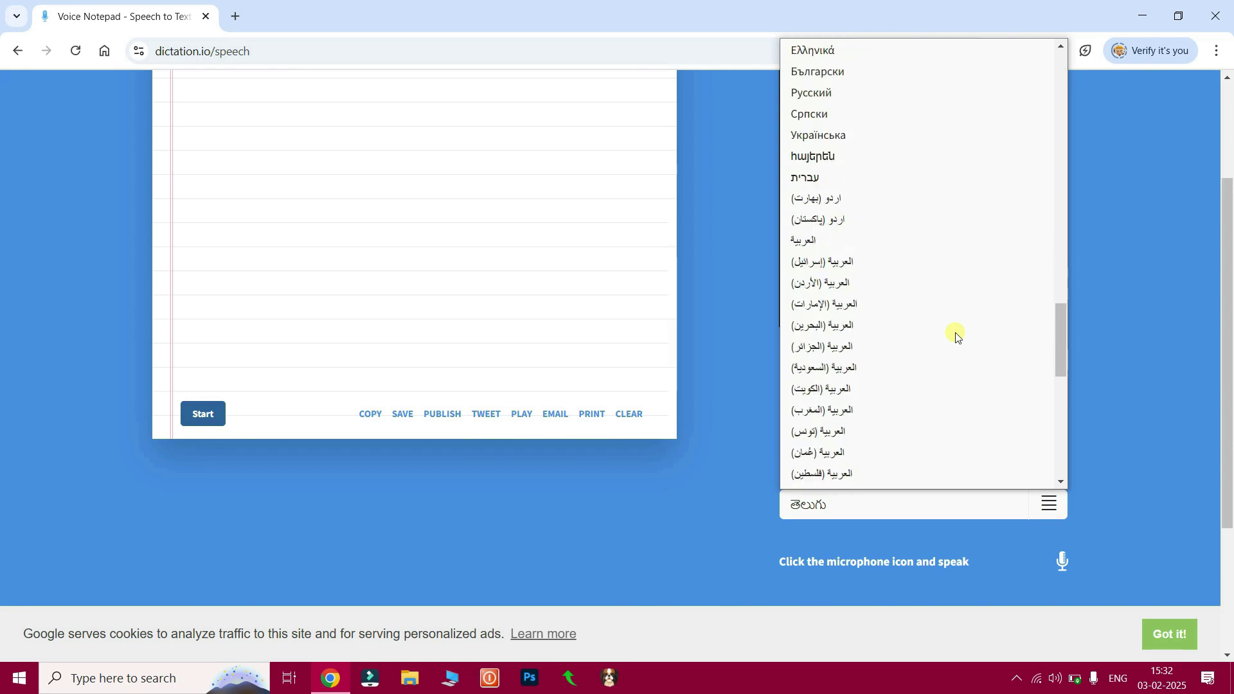
scroll(956, 336, "down", 7)
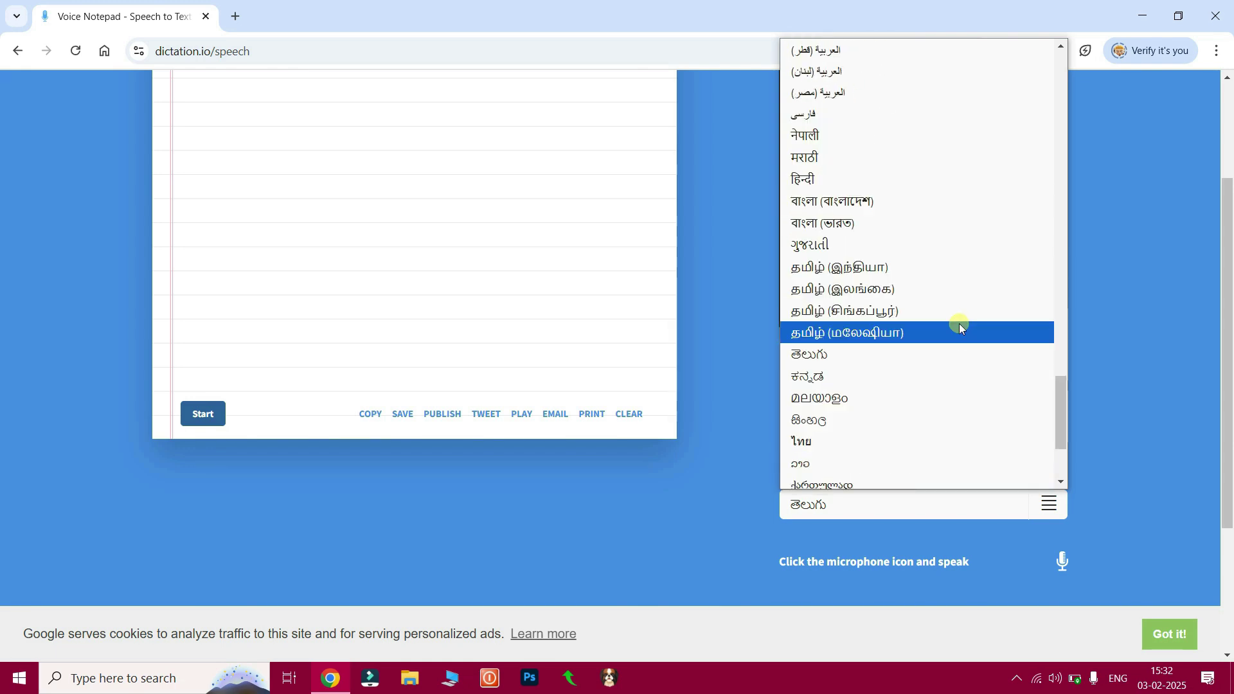
scroll(960, 327, "up", 3)
left_click(815, 359)
Reopen the language list and scroll through it to check the Telugu choice
left_click(868, 511)
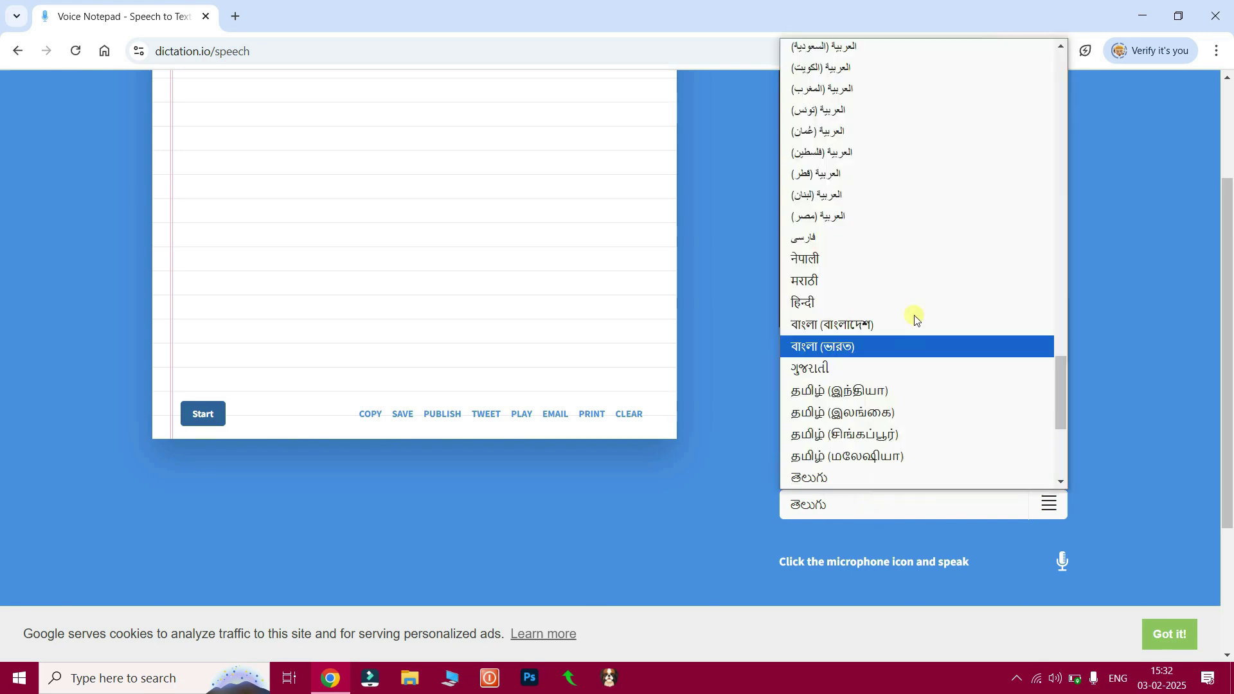
scroll(915, 303, "up", 20)
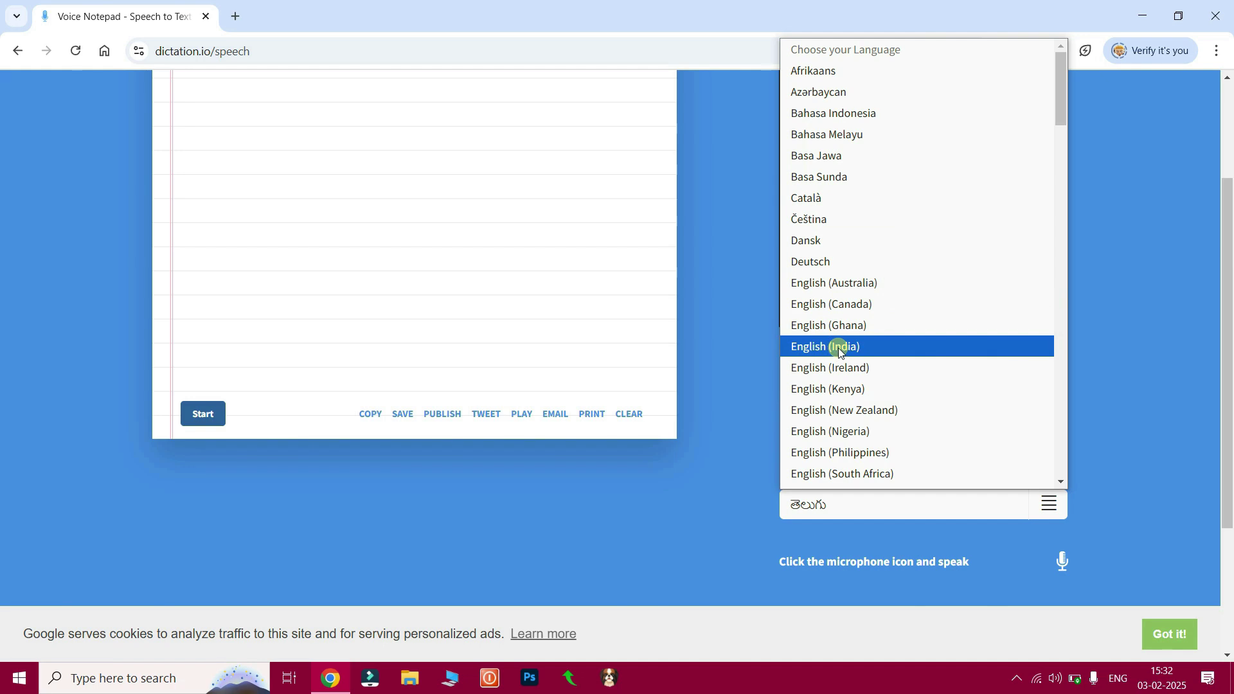
scroll(839, 349, "down", 20)
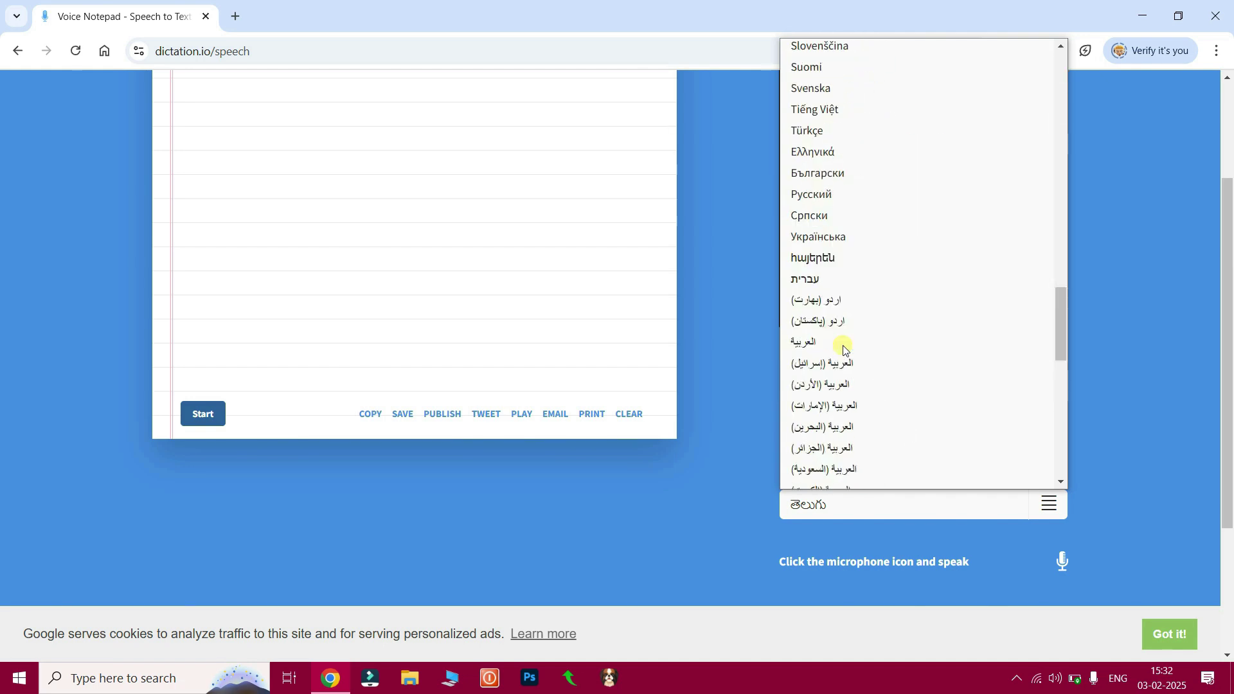
scroll(843, 349, "down", 7)
Keep Telugu selected and dictate the playing audio into the notepad with Start and Stop
left_click(818, 419)
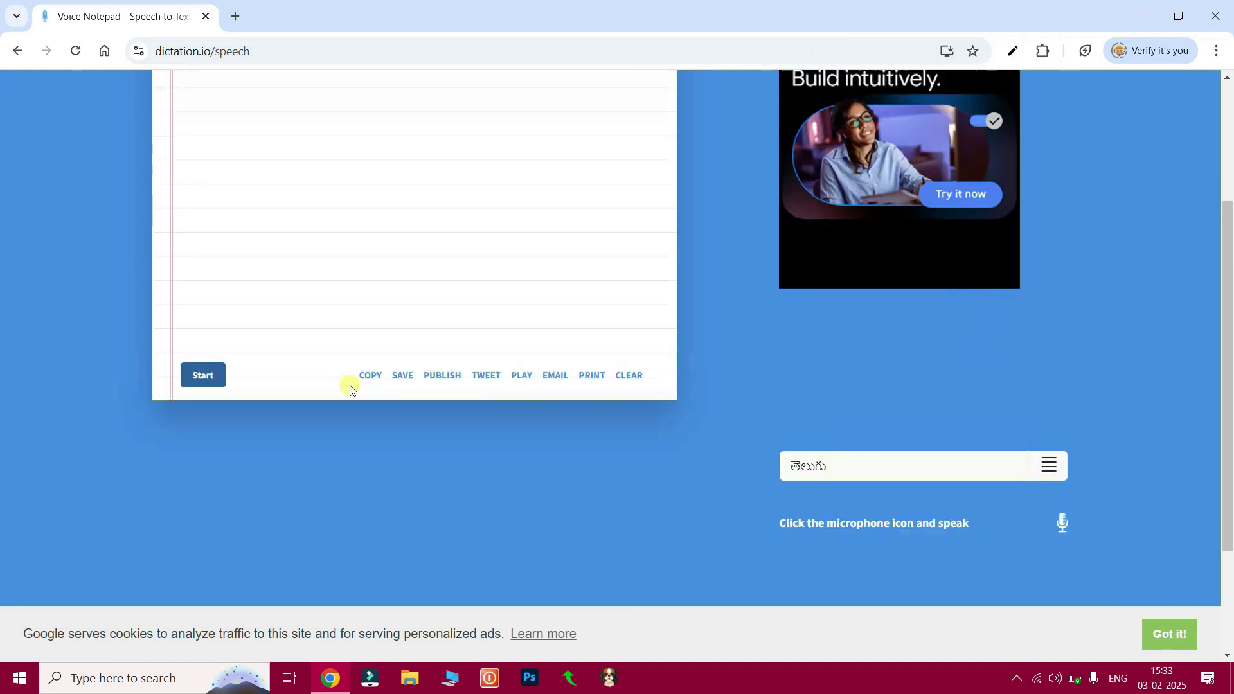
scroll(755, 379, "down", 1)
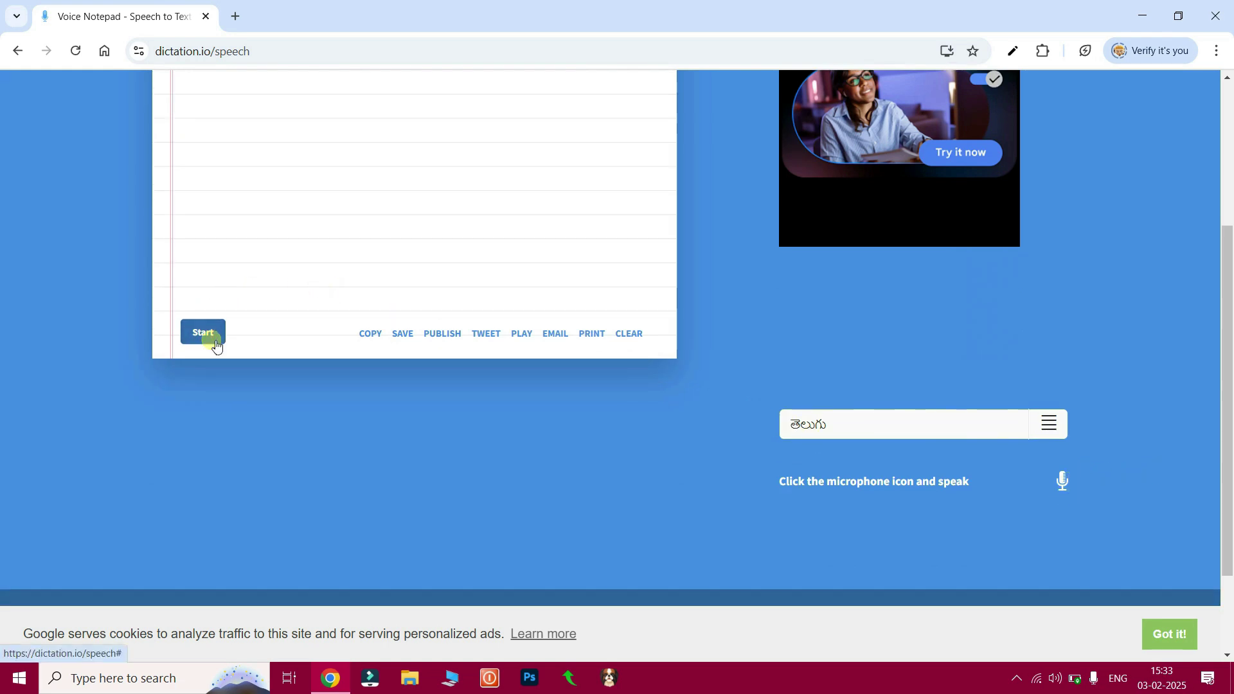
scroll(212, 344, "up", 3)
scroll(212, 421, "down", 1)
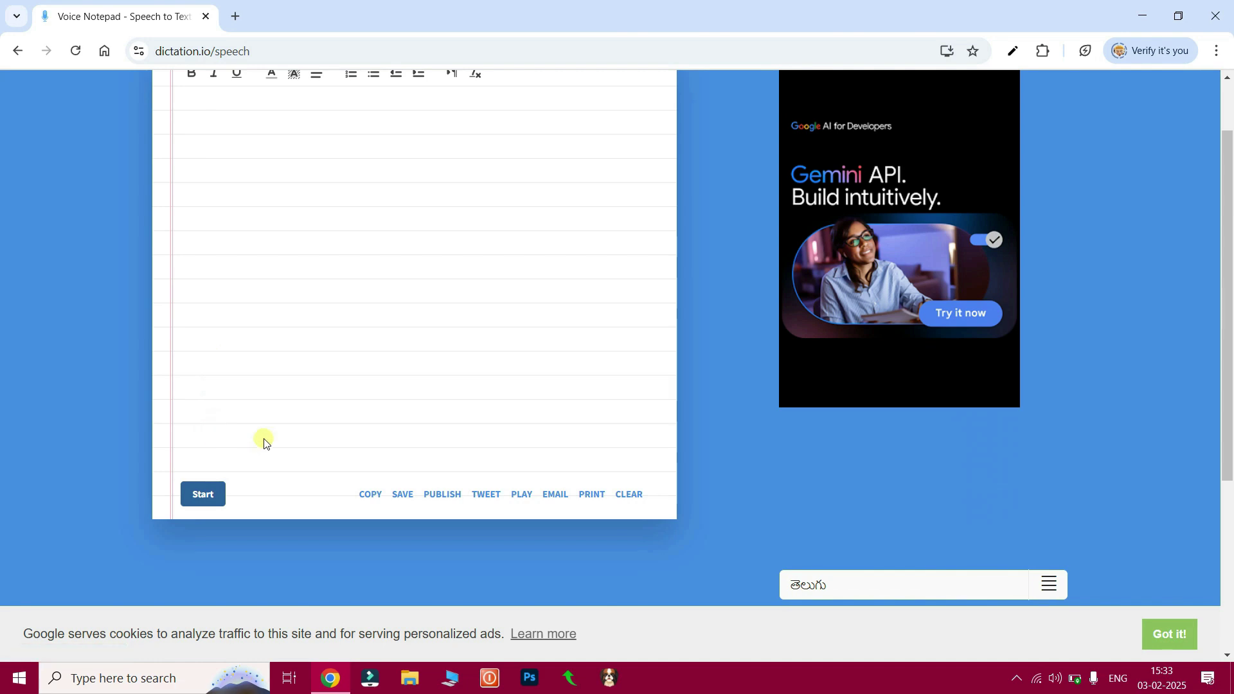
scroll(264, 442, "up", 1)
left_click(201, 574)
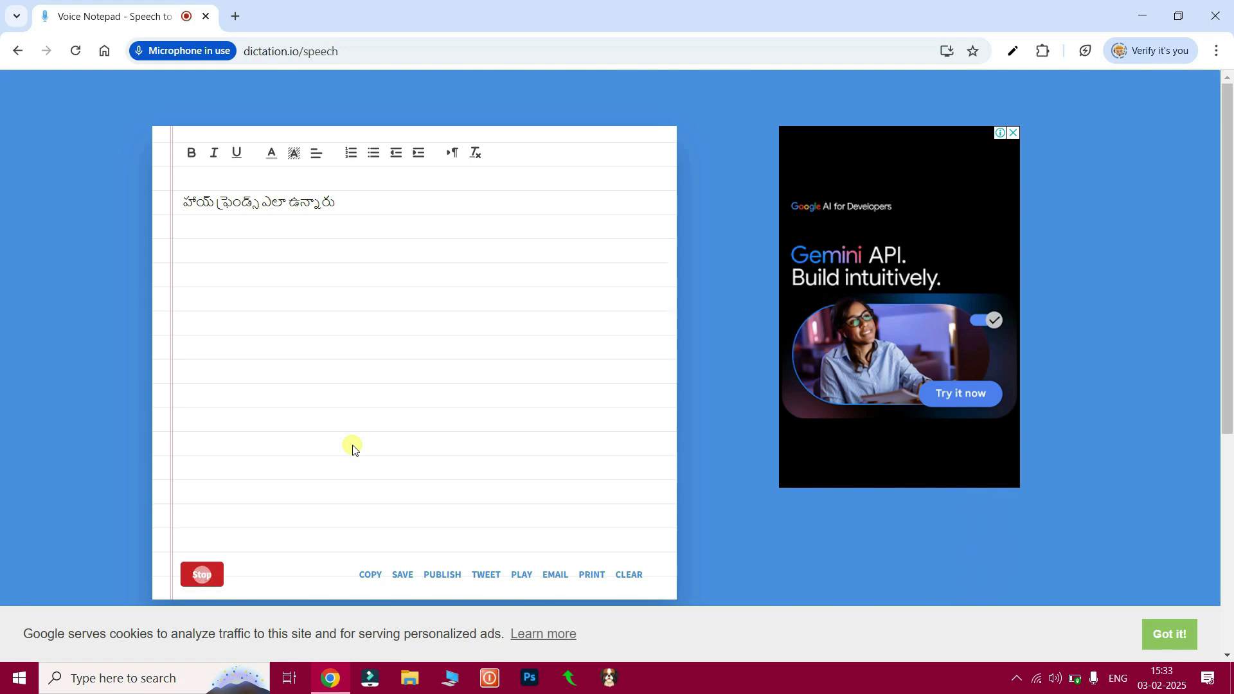
left_click(213, 582)
Select the whole transcribed Telugu line and copy it
left_click_drag(500, 214, 195, 213)
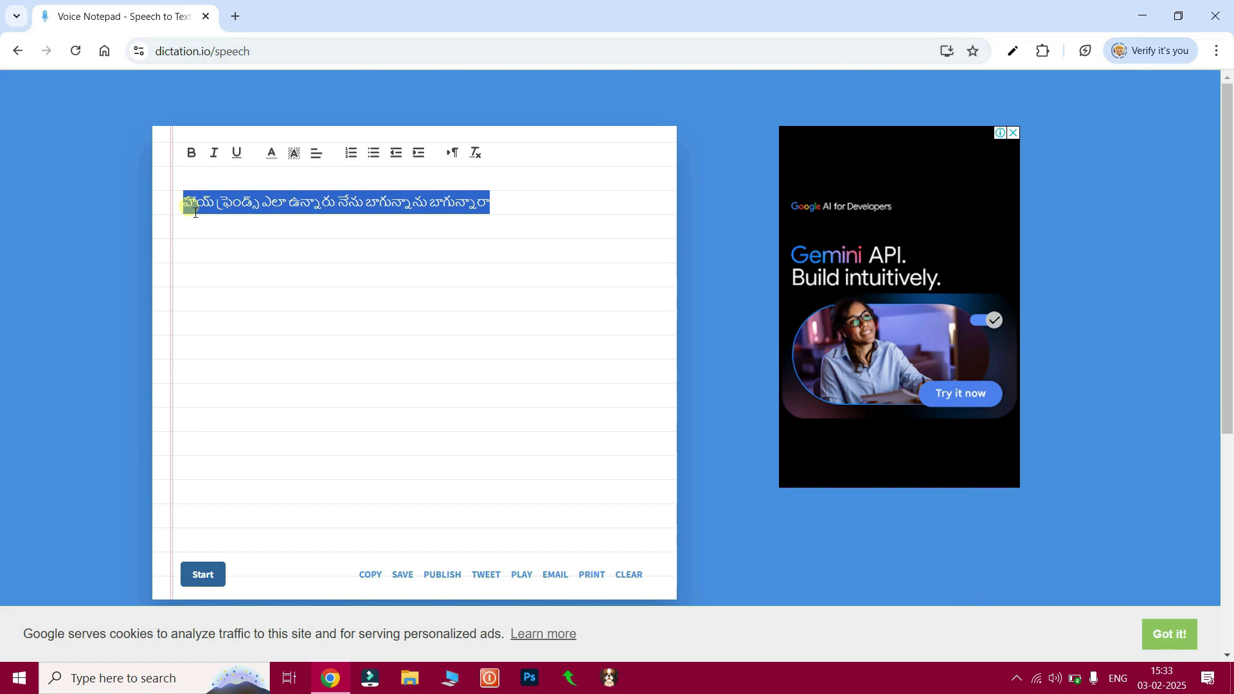
right_click(222, 202)
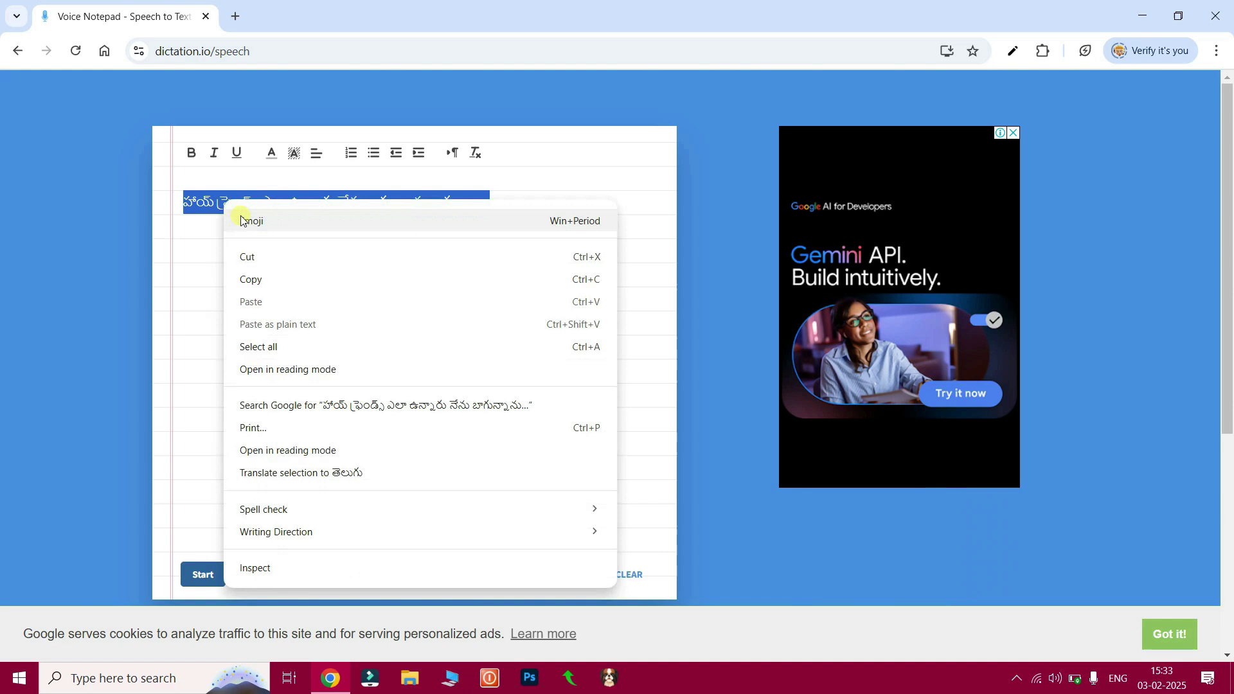
left_click(255, 277)
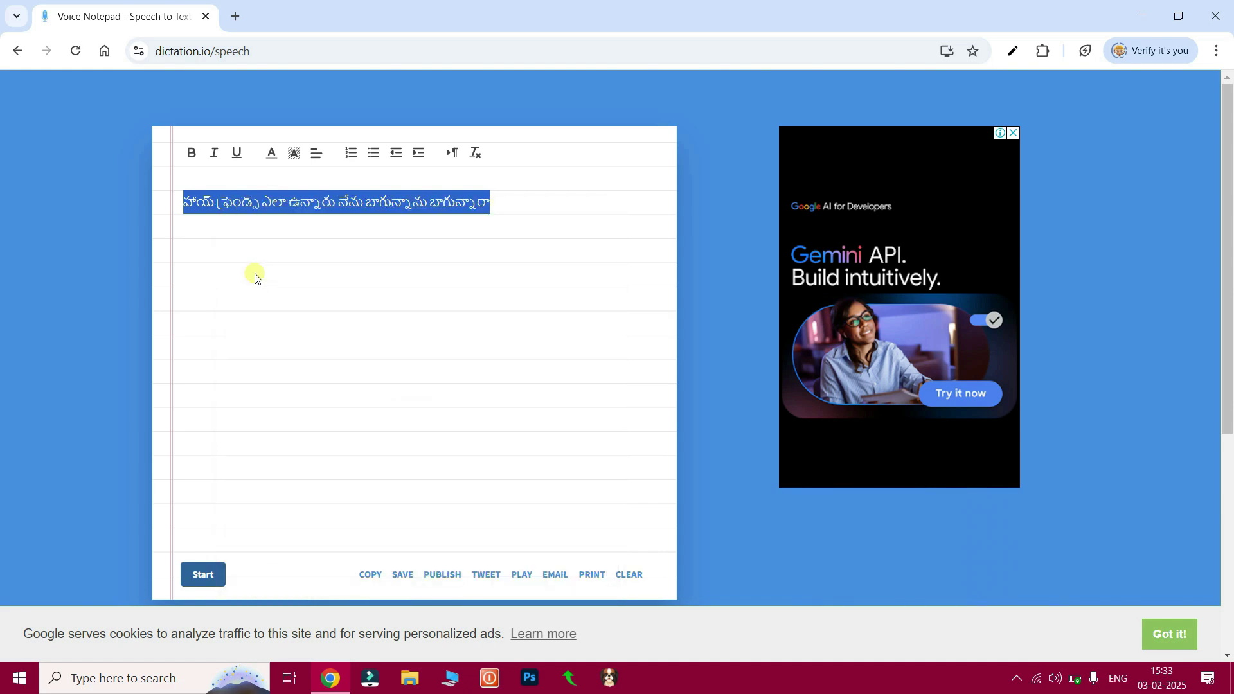
Toggle bold on and off, then italicize and underline the Telugu line
left_click(192, 154)
left_click(192, 154)
left_click(216, 153)
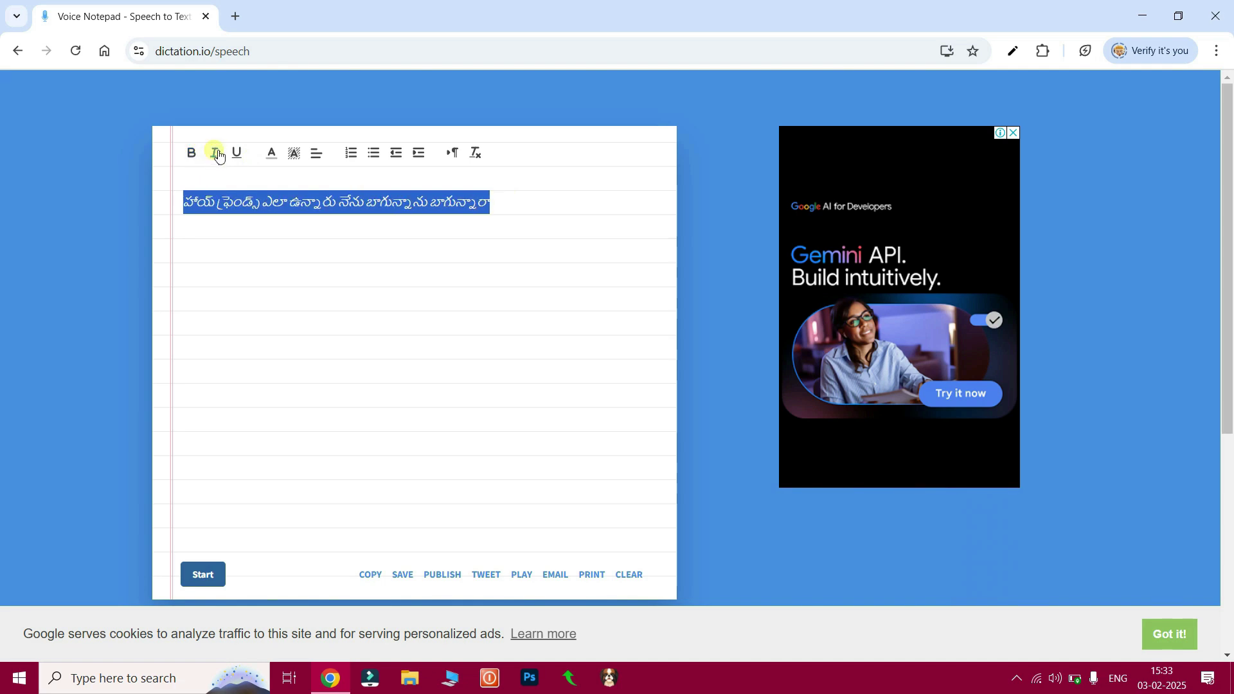
left_click(239, 154)
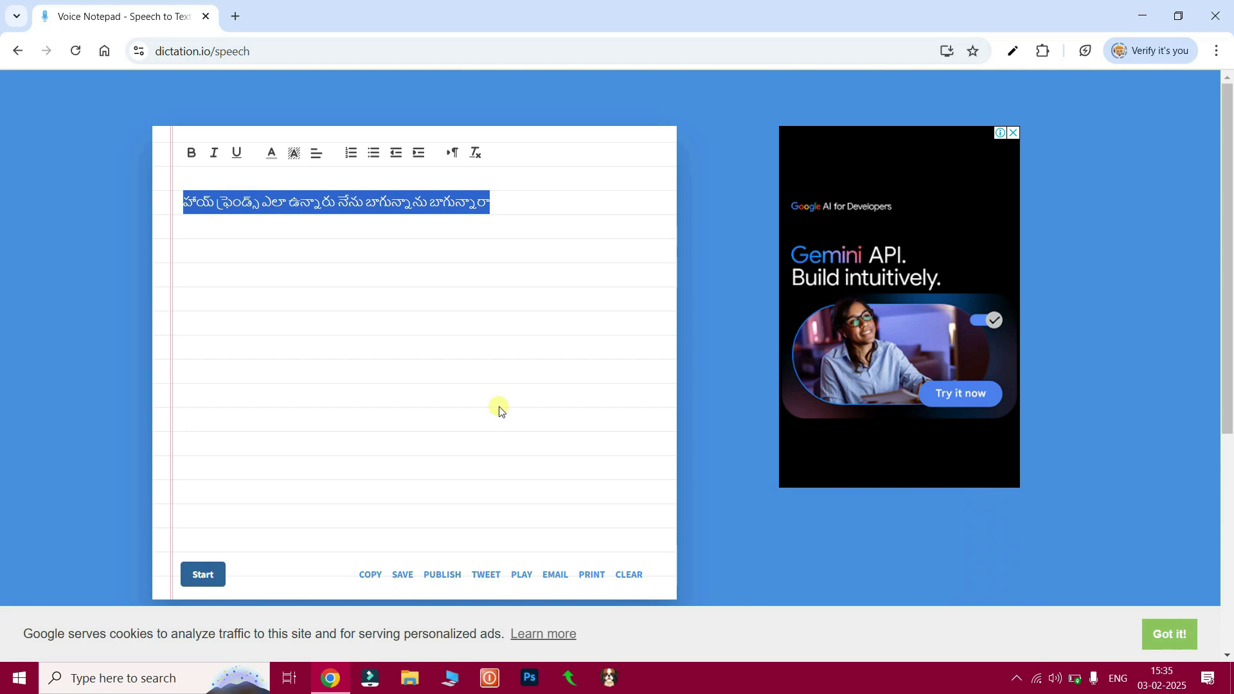
Search Google for 'vb cable audi' in a new browser tab
key("ctrl+t")
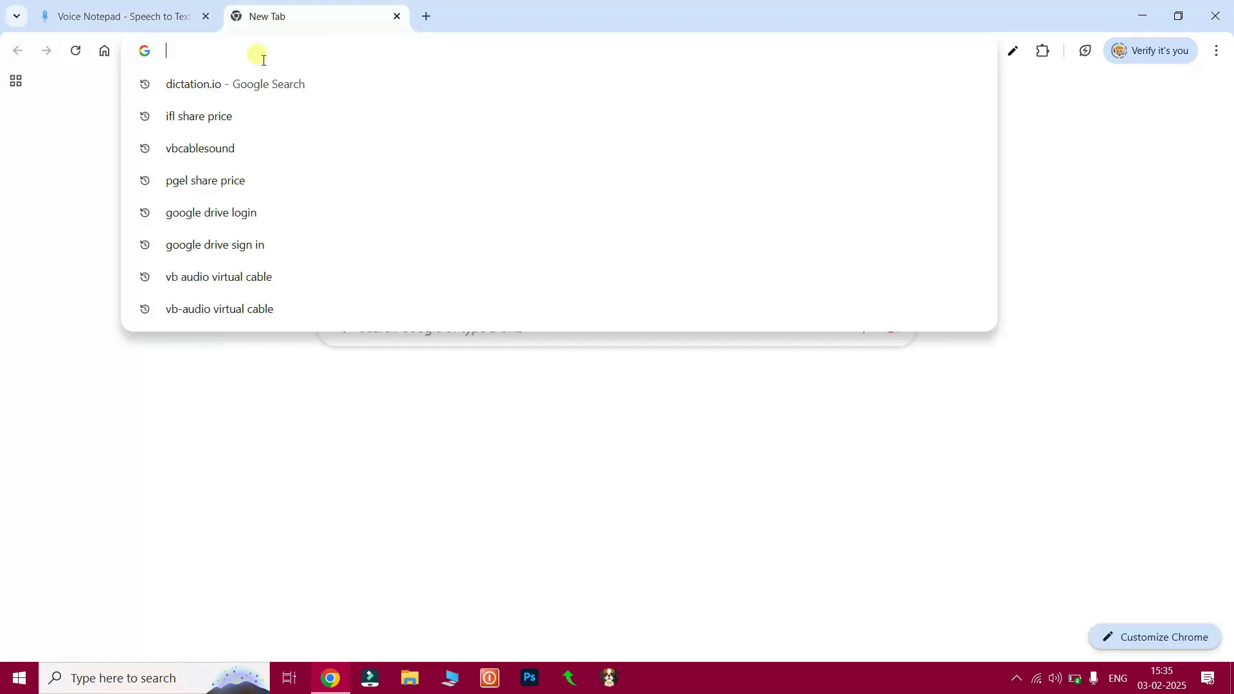
type("g")
key("Return")
type("v")
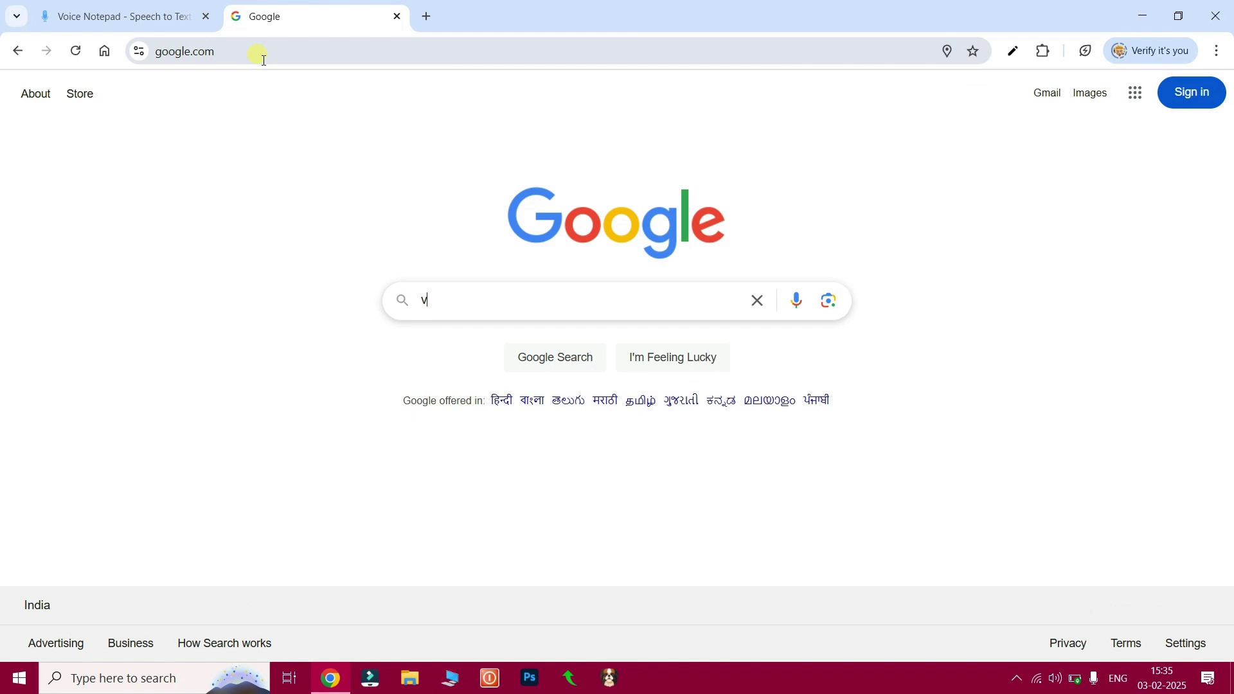
type("b cab")
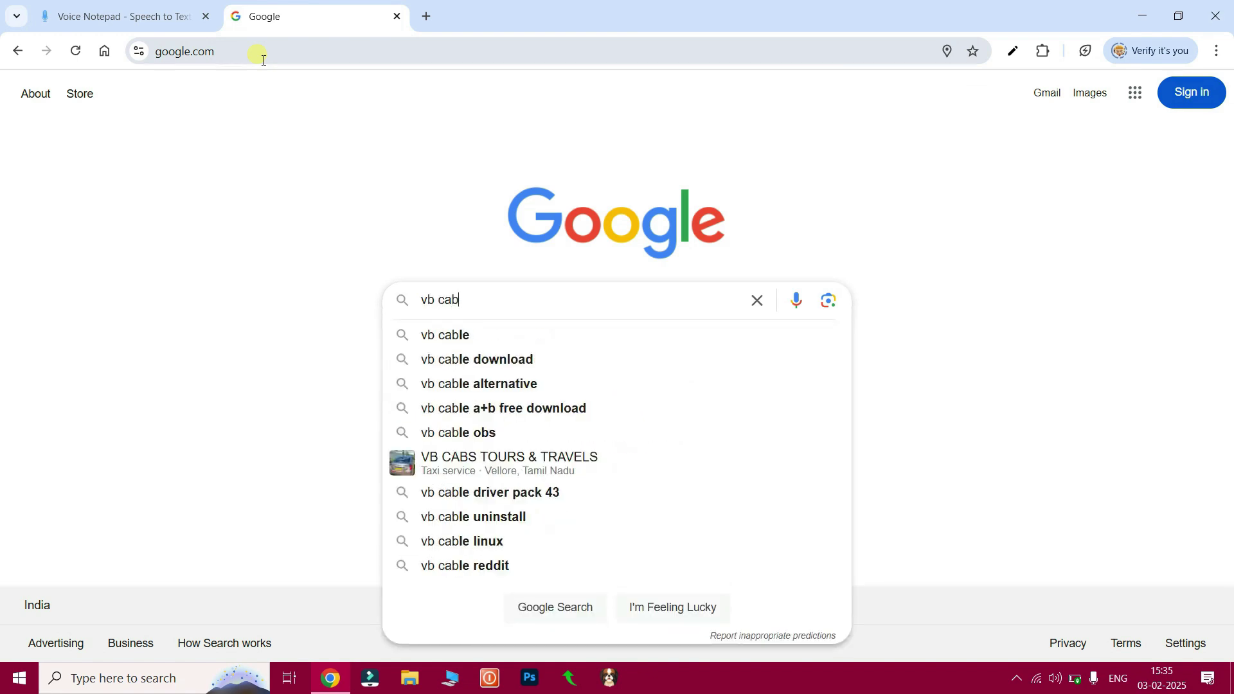
type("le audi")
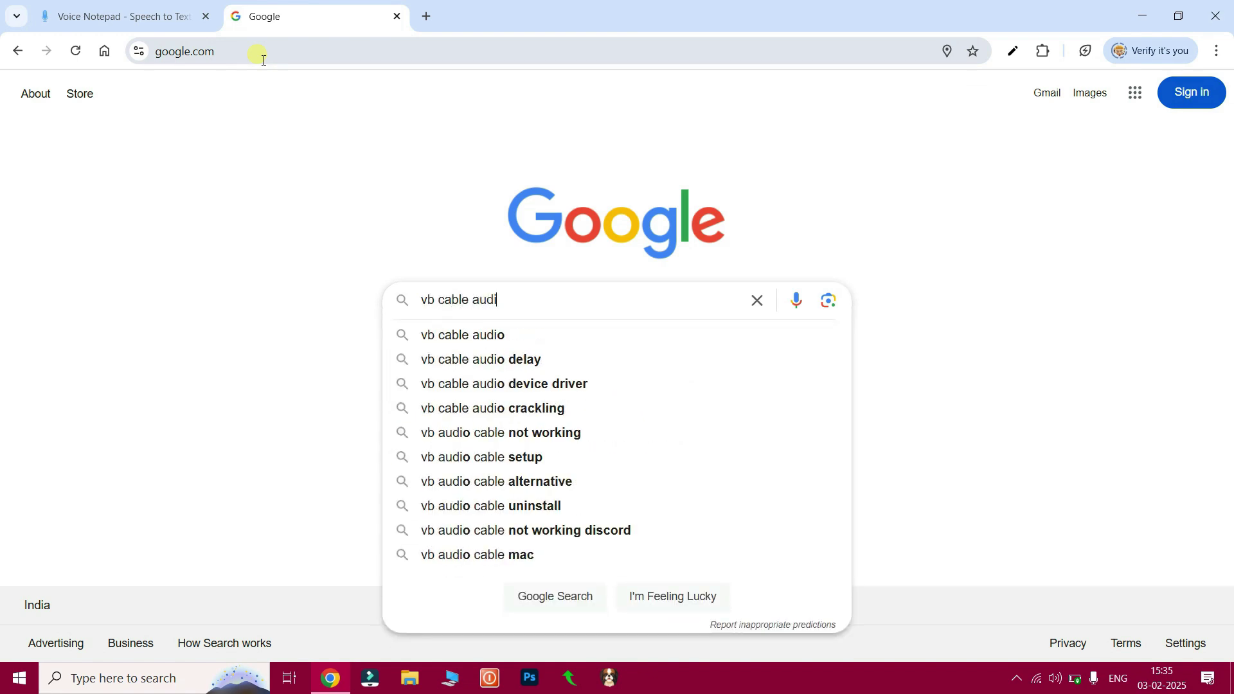
key("Return")
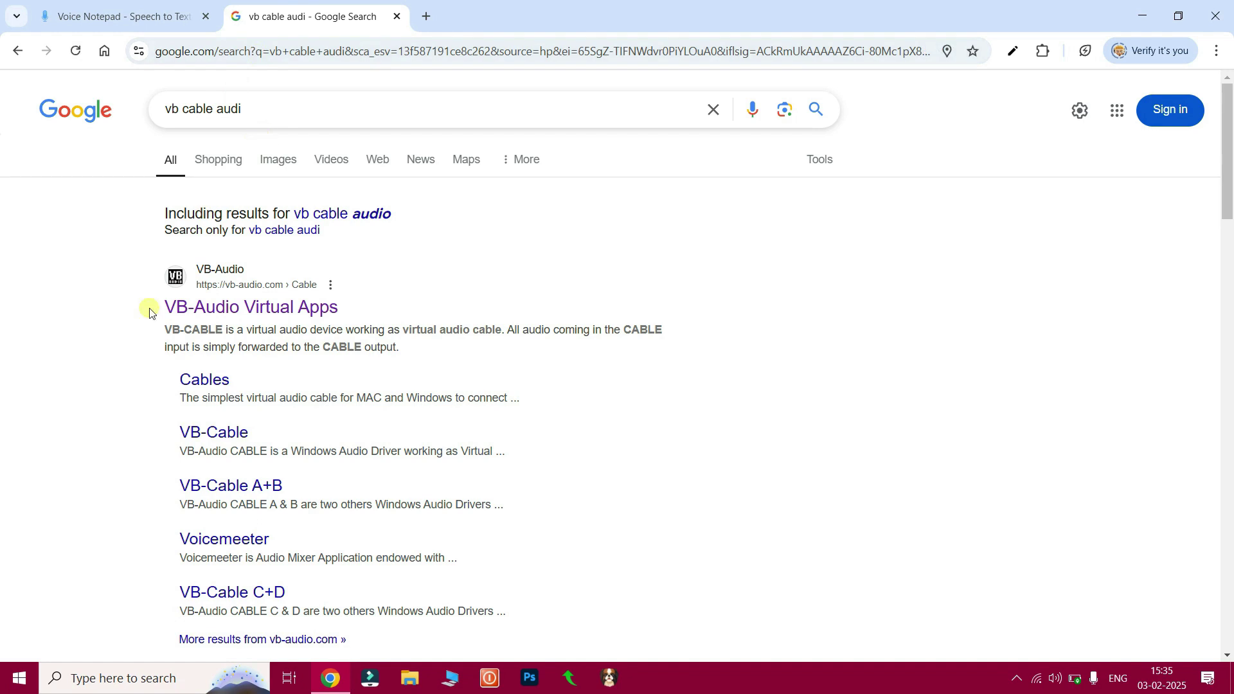
Open the VB-Audio Virtual Apps site and download VBCABLE_Driver_Pack43.zip
left_click(230, 307)
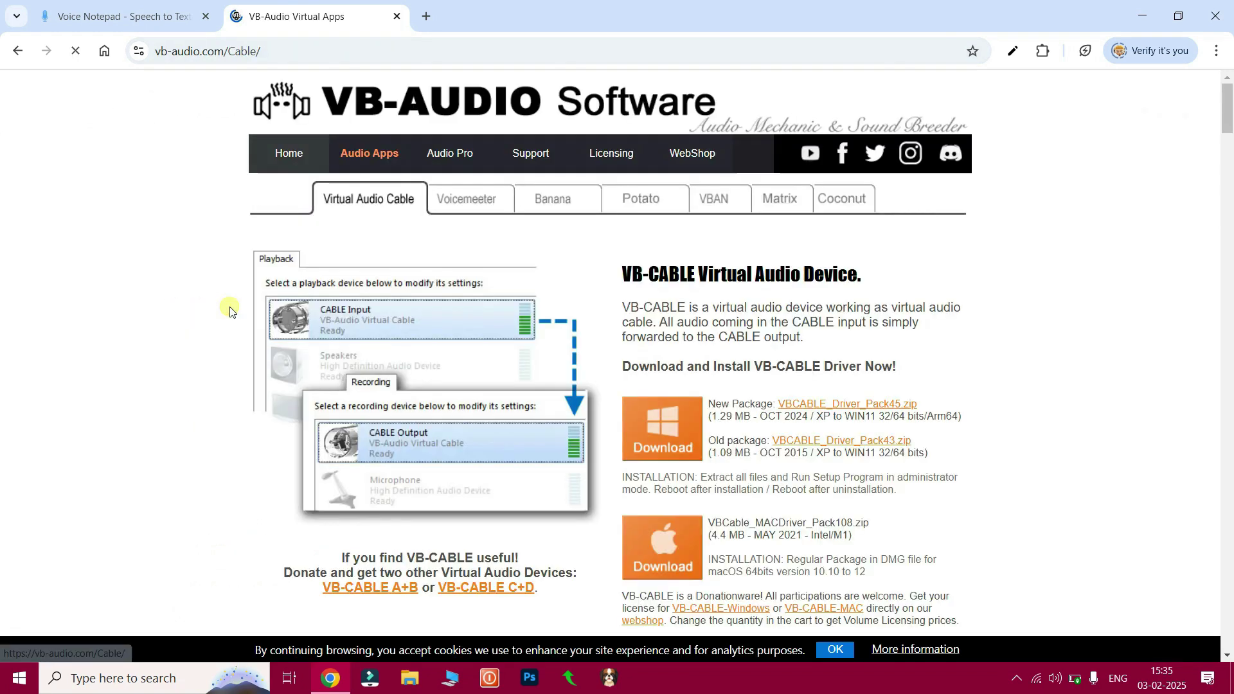
left_click(180, 52)
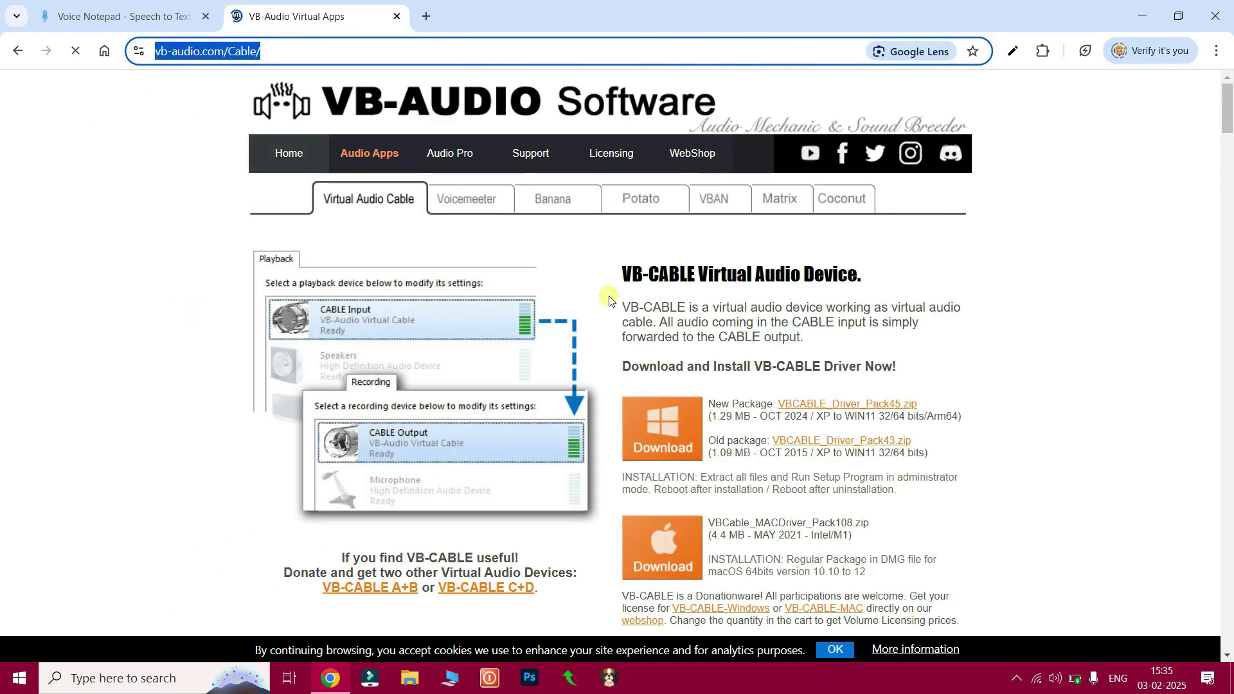
scroll(893, 308, "down", 1)
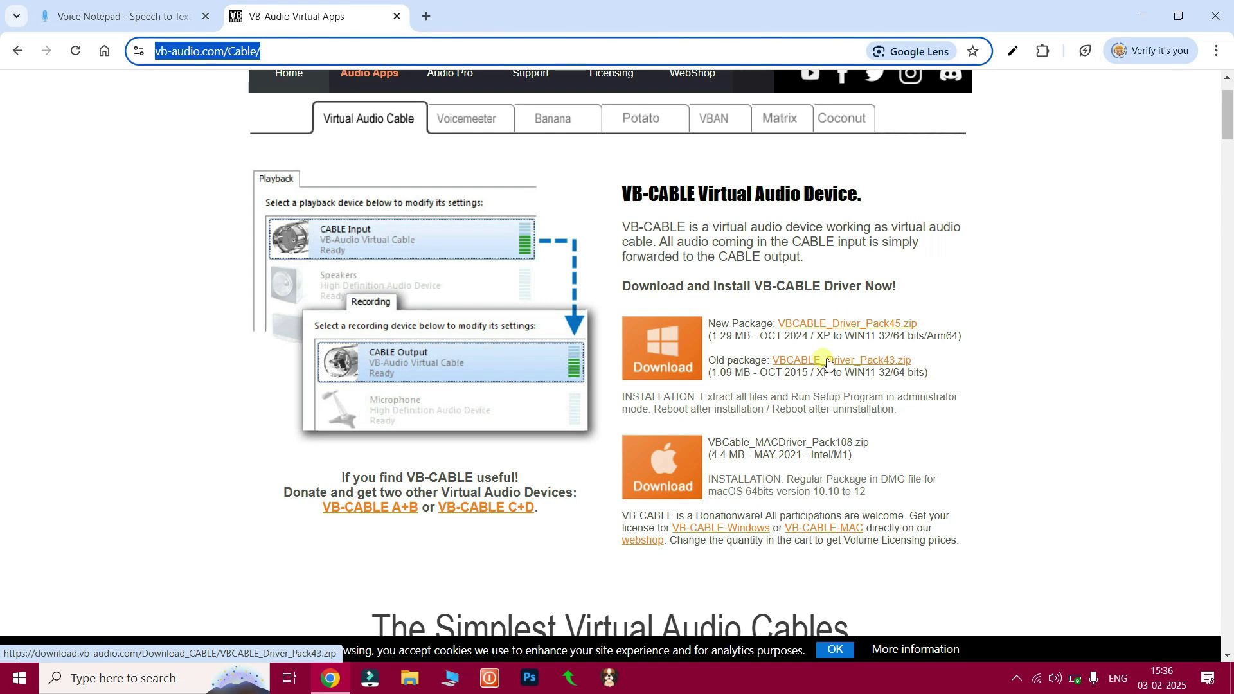
left_click(868, 362)
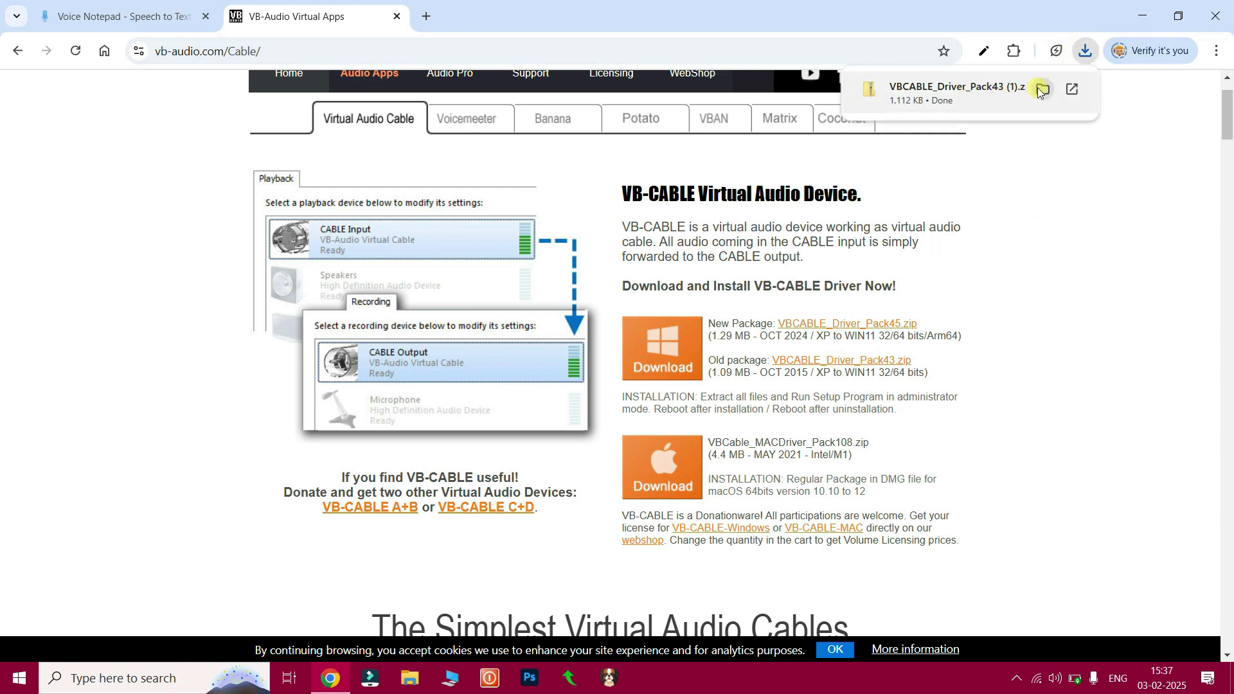
Extract VBCABLE_Driver_Pack43 (1).zip and open its extracted folder in a maximized window
left_click(1042, 92)
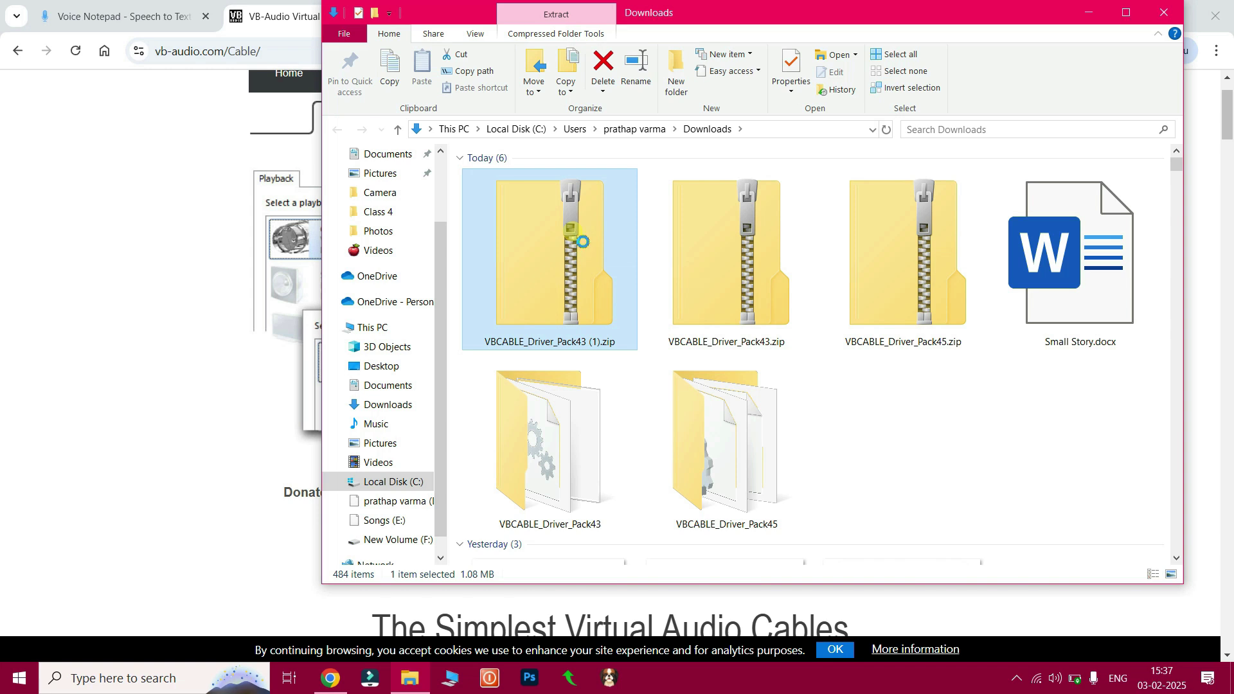
right_click(573, 231)
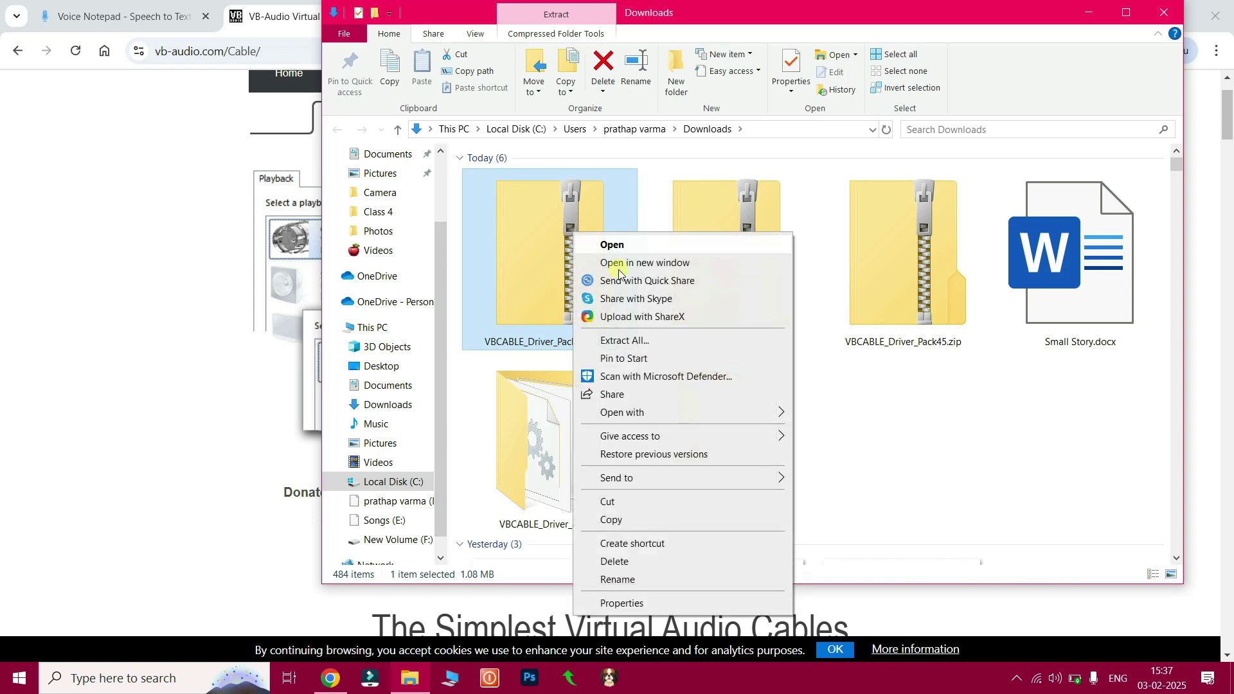
left_click(627, 340)
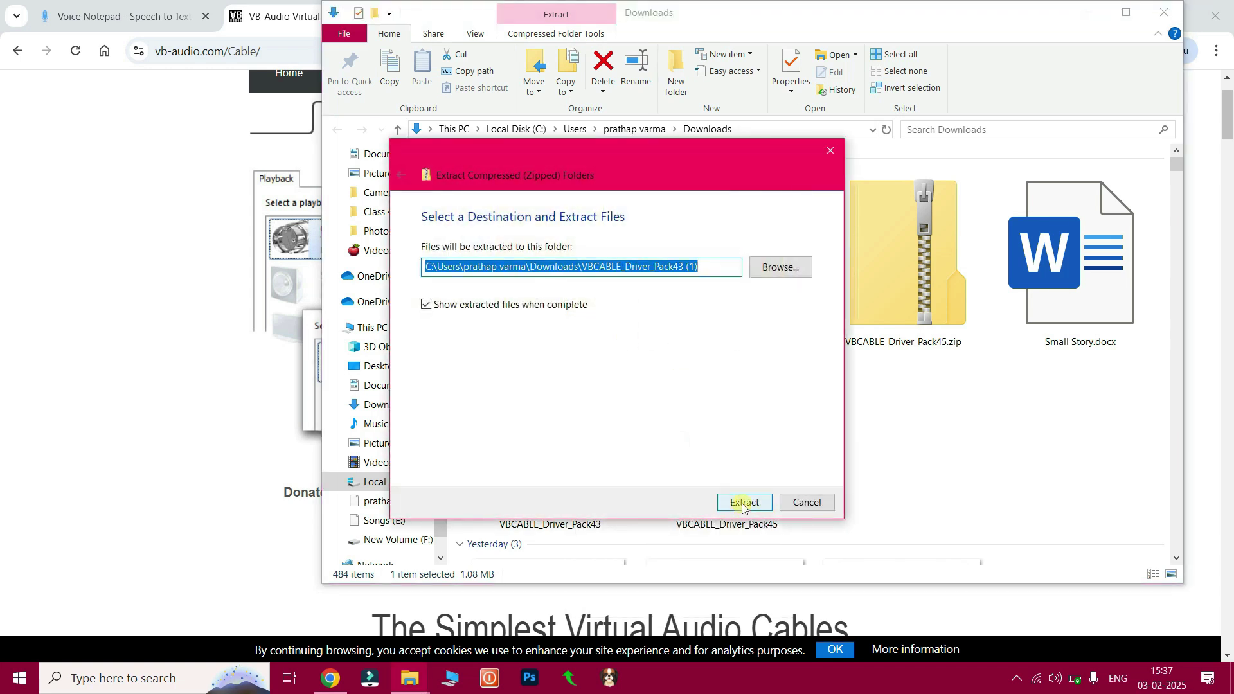
left_click(742, 503)
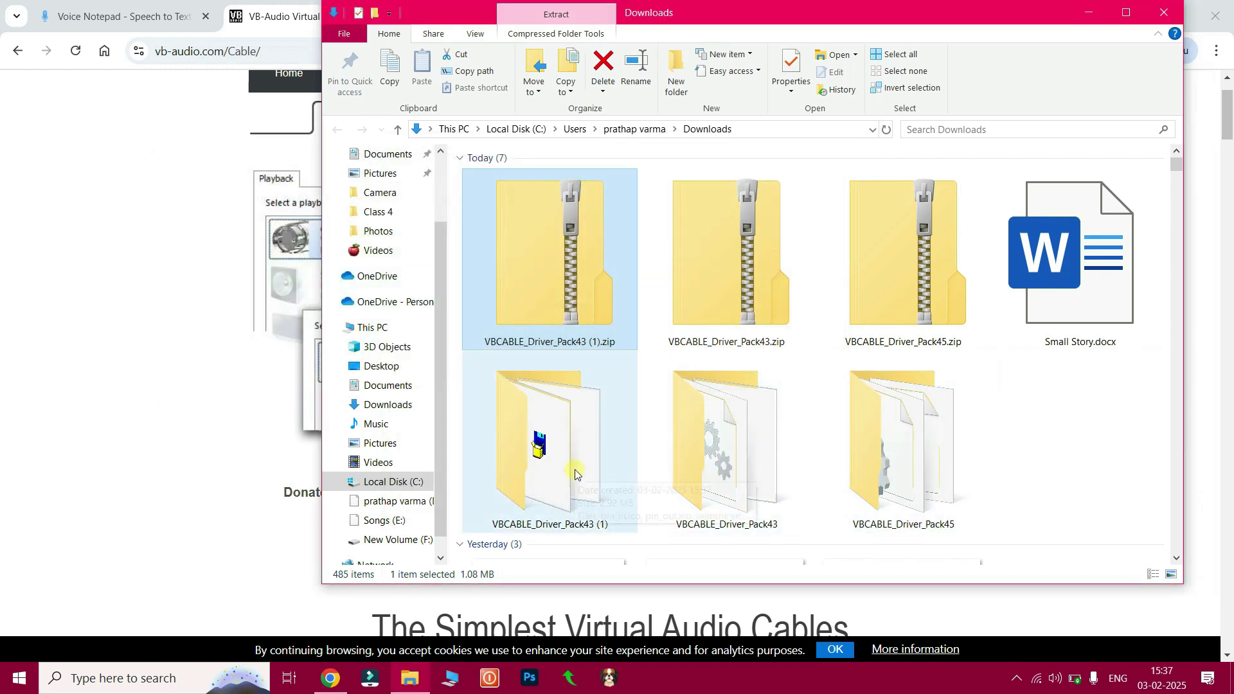
double_click(574, 464)
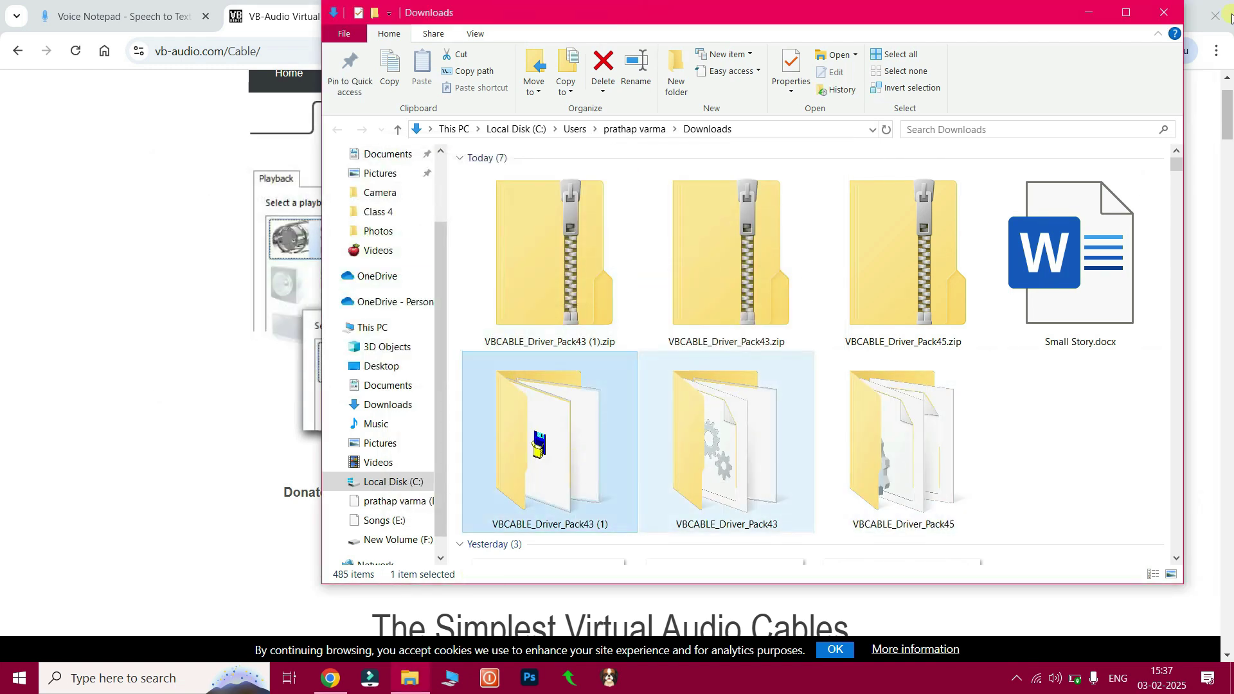
left_click(1124, 13)
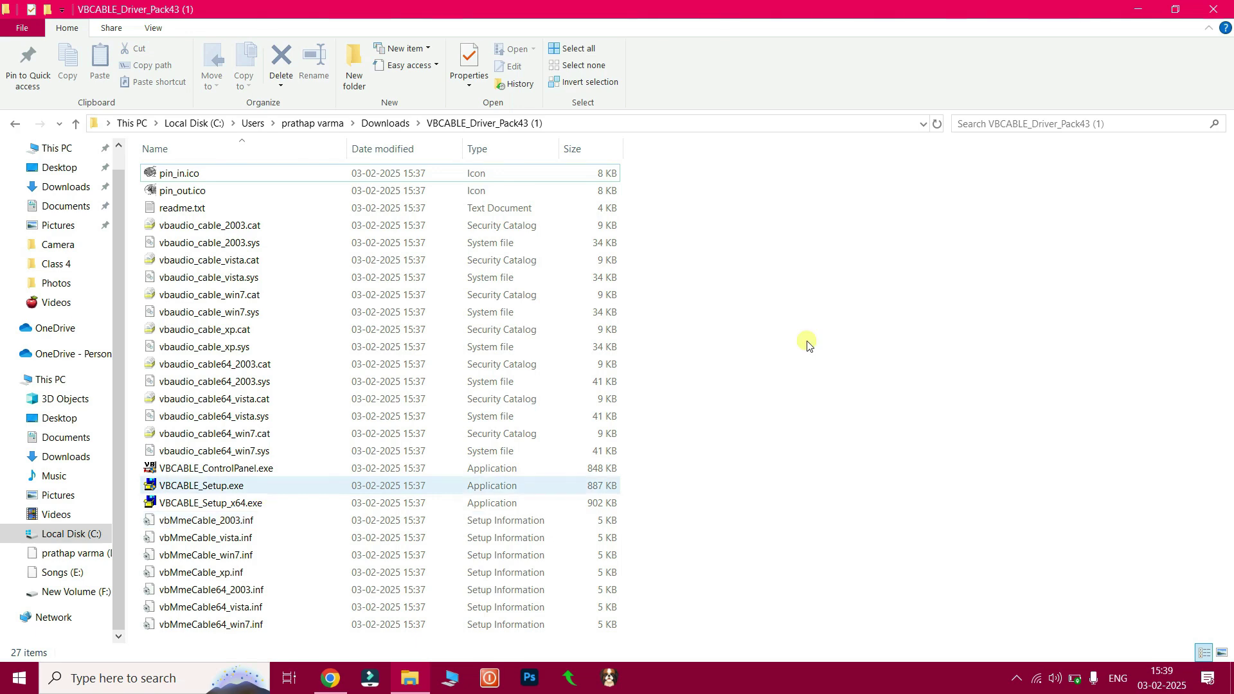
left_click(1138, 9)
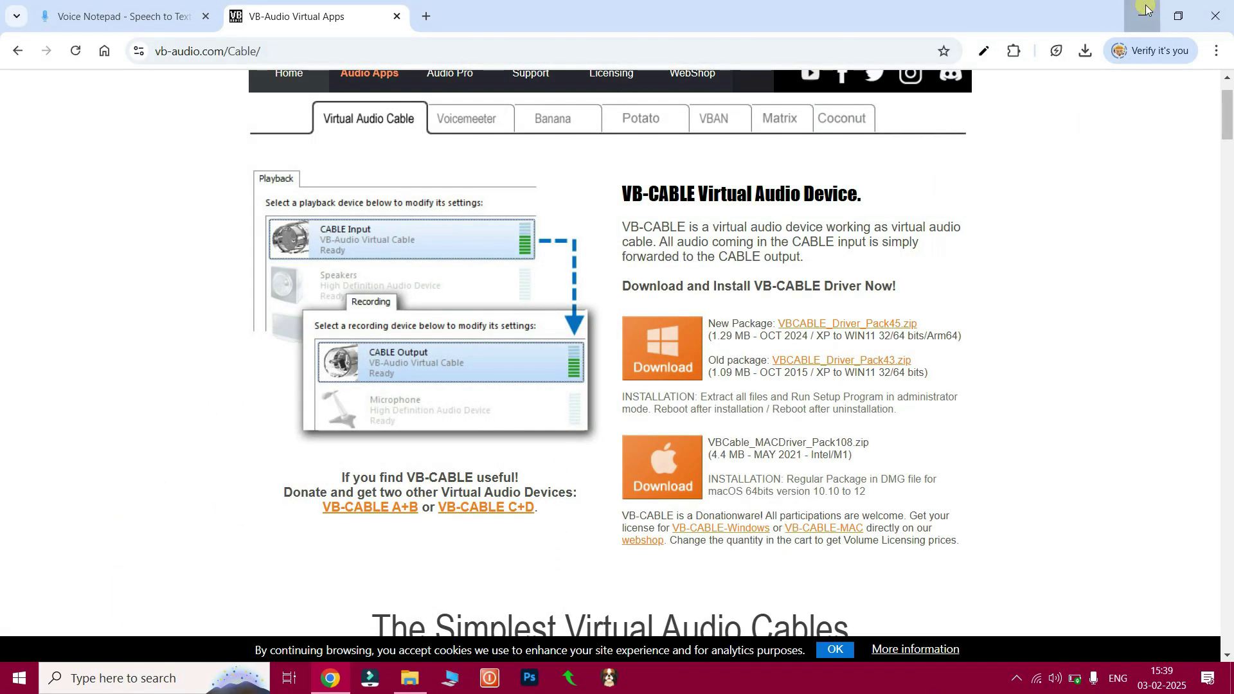
left_click(1143, 15)
right_click(852, 128)
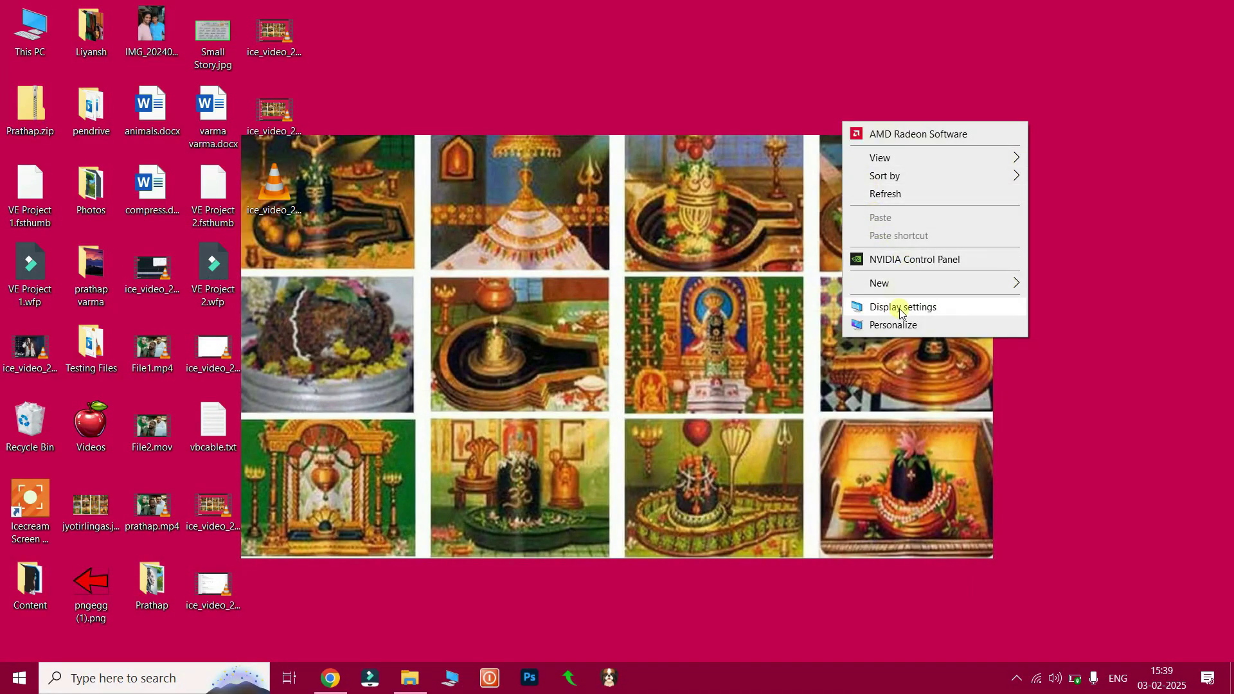
left_click(900, 308)
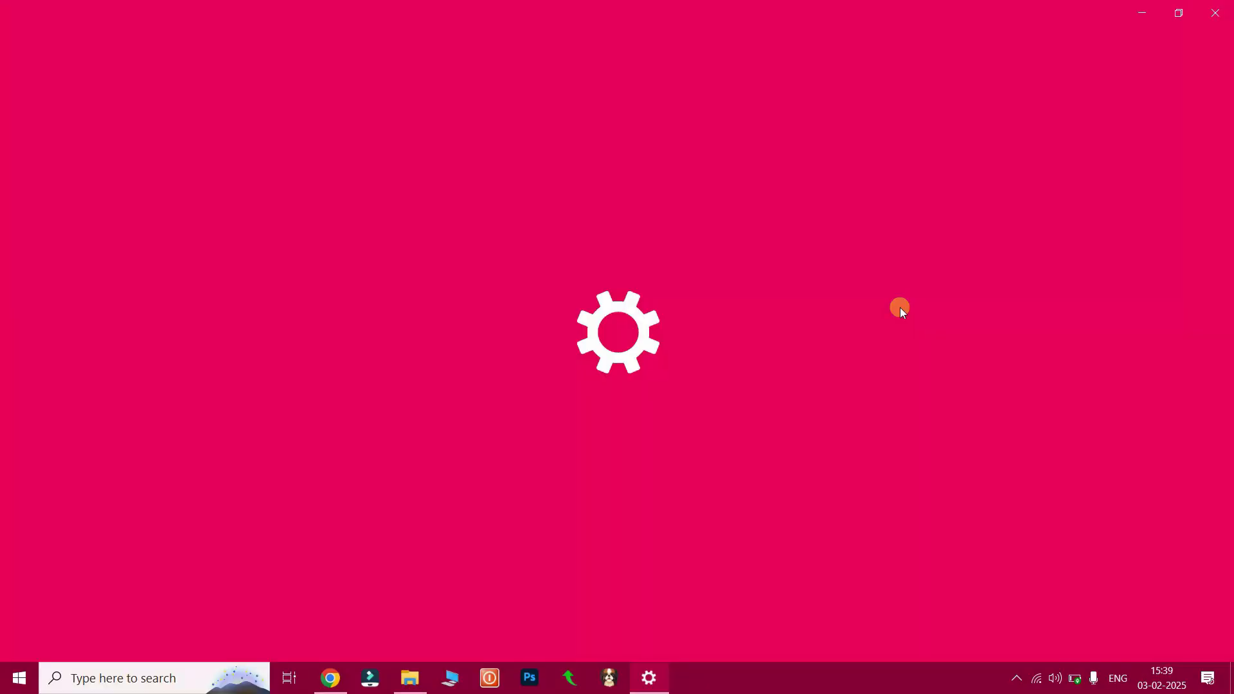
scroll(213, 386, "down", 3)
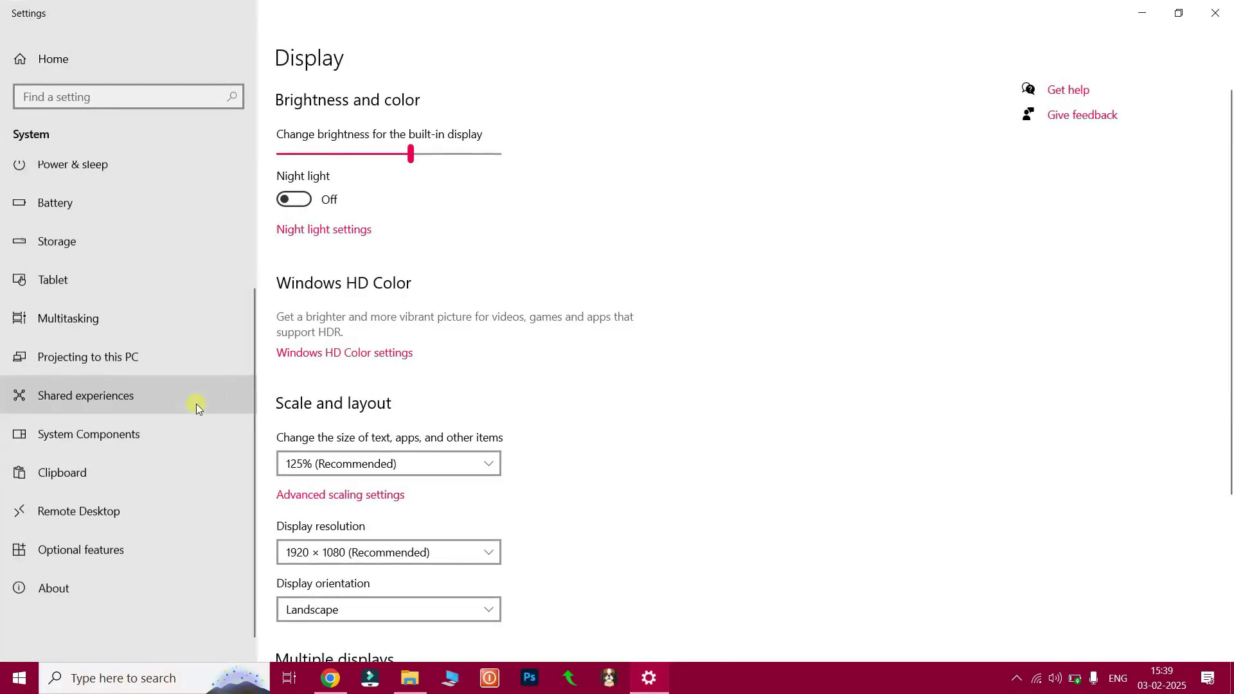
left_click(57, 586)
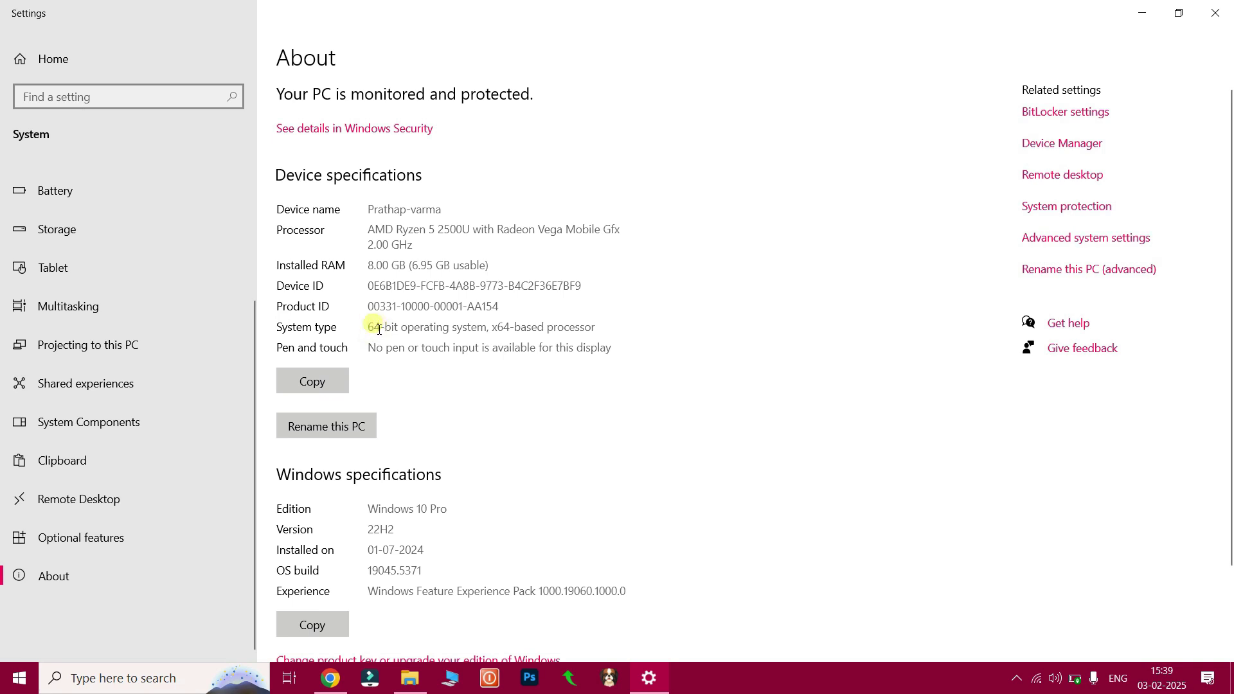
key("alt+F4")
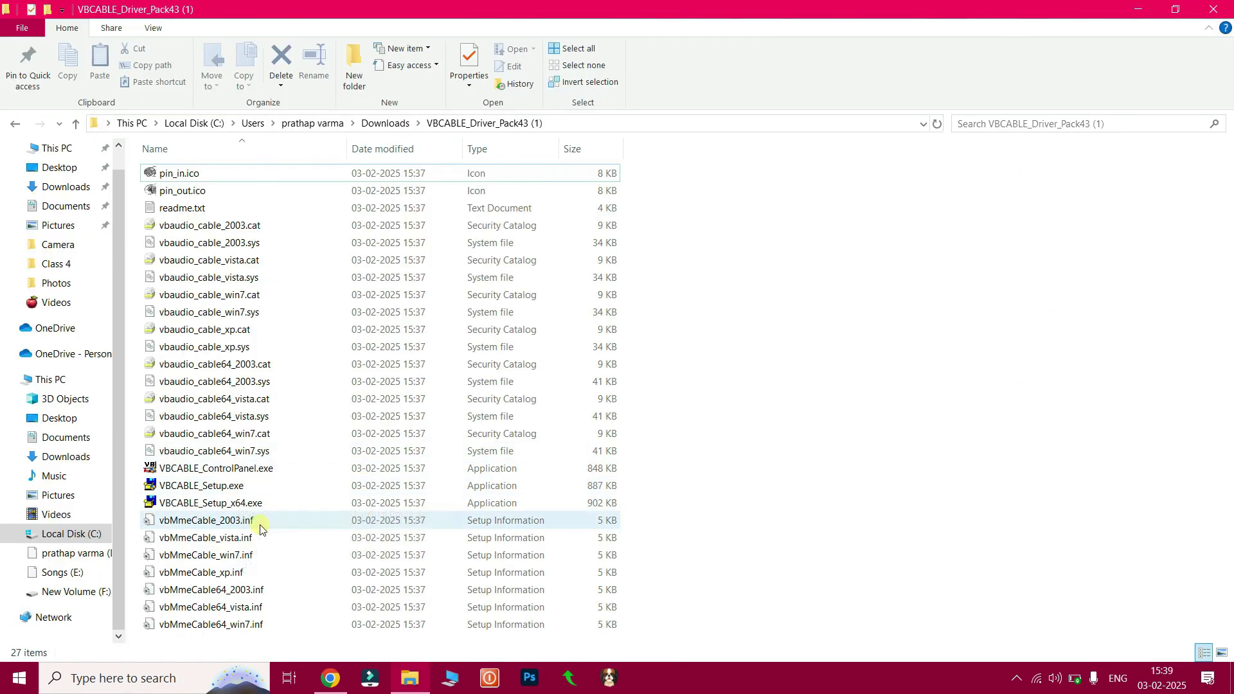
Run VBCABLE_Setup_x64.exe, install the driver, and acknowledge the success message
left_click(227, 505)
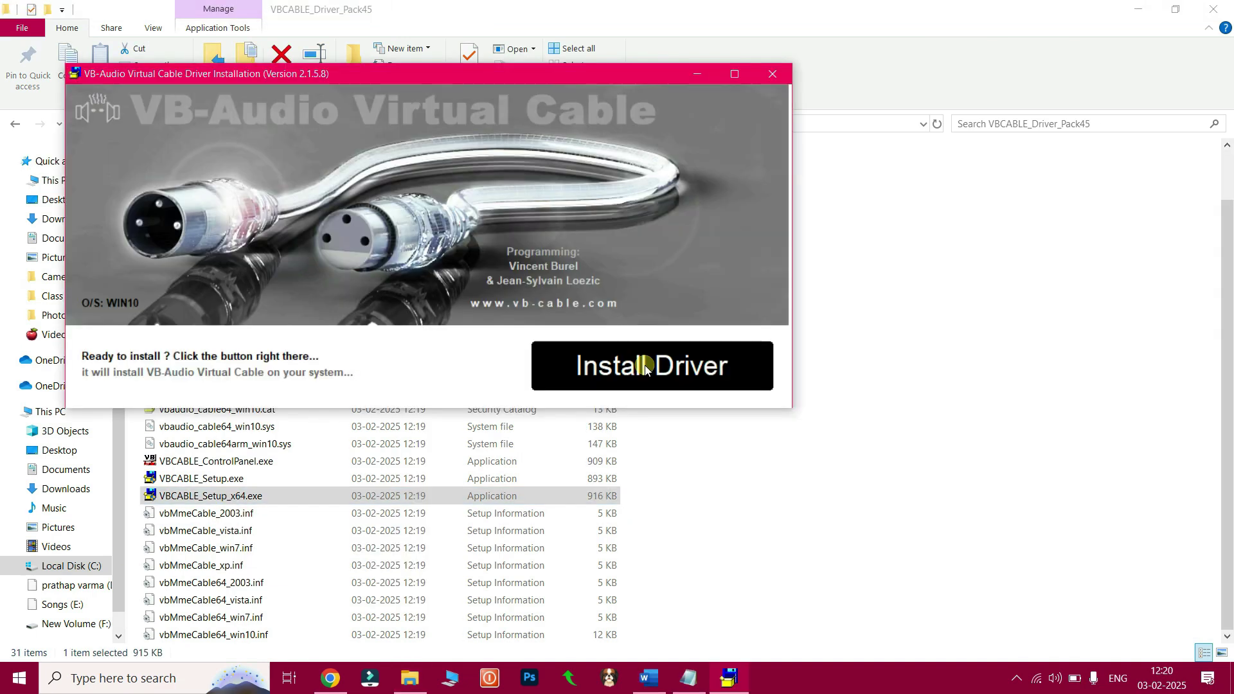
left_click(647, 367)
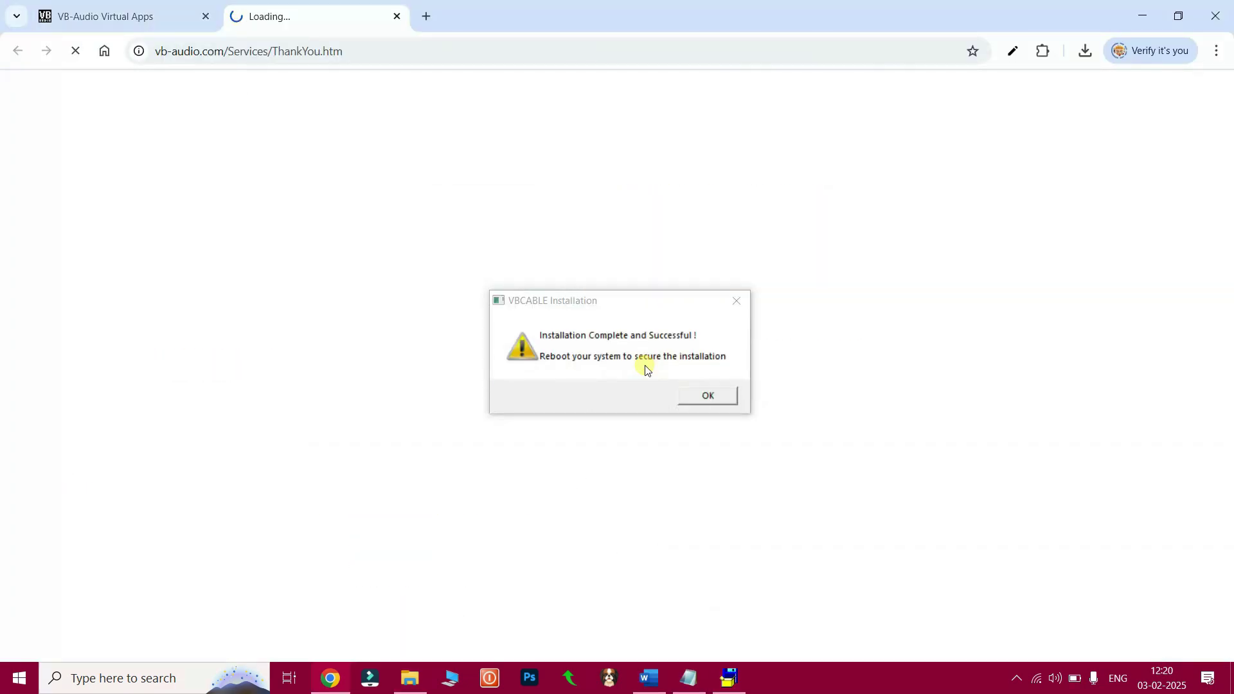
key("Return")
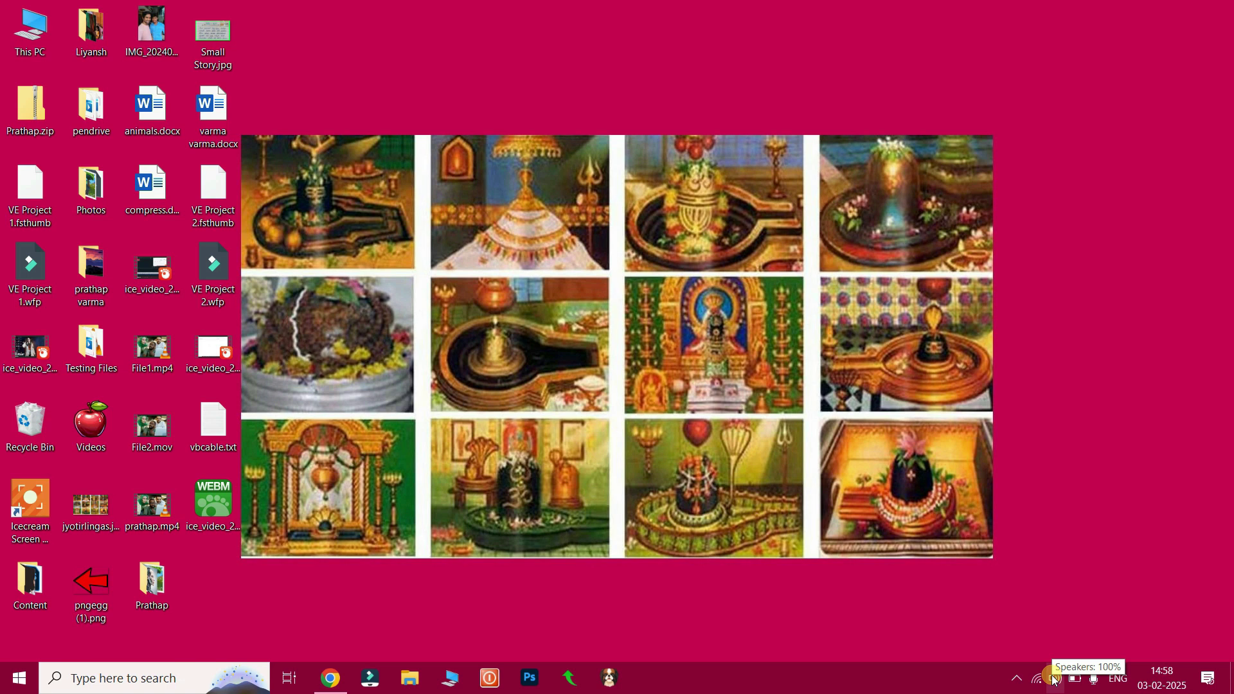
Reach the Windows Sound settings page through a 'sound' search
right_click(1055, 680)
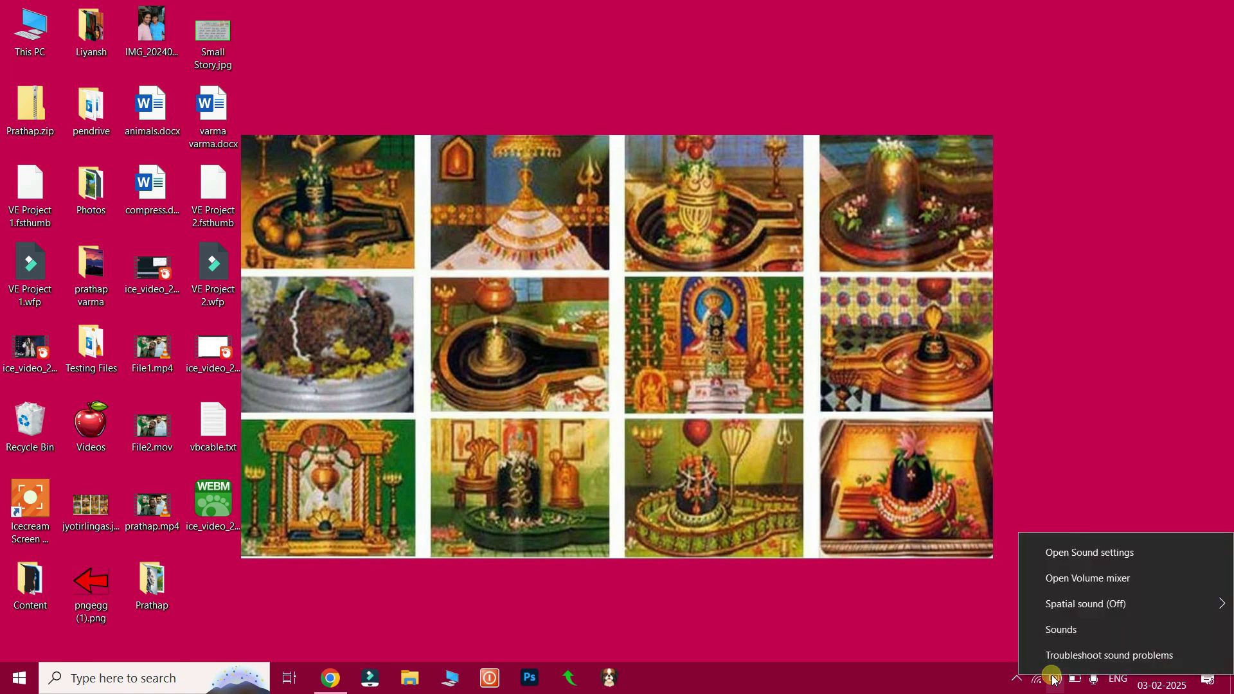
left_click(1098, 553)
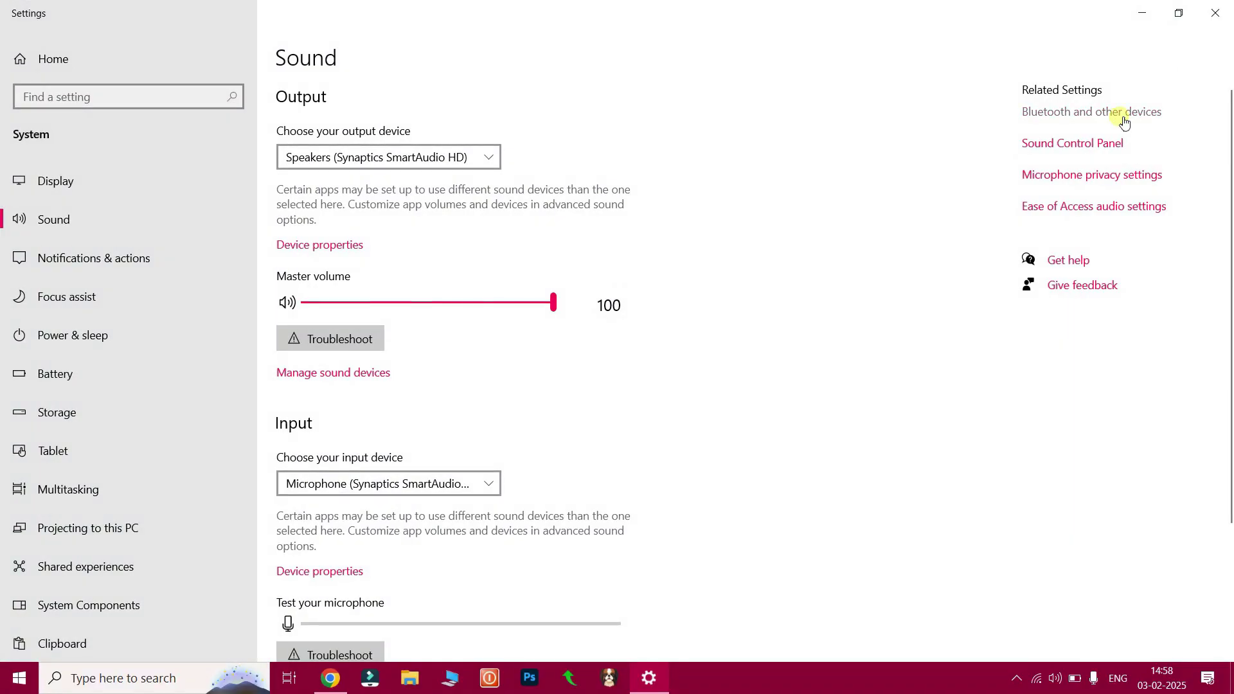
left_click(1226, 22)
left_click(204, 680)
type("ound")
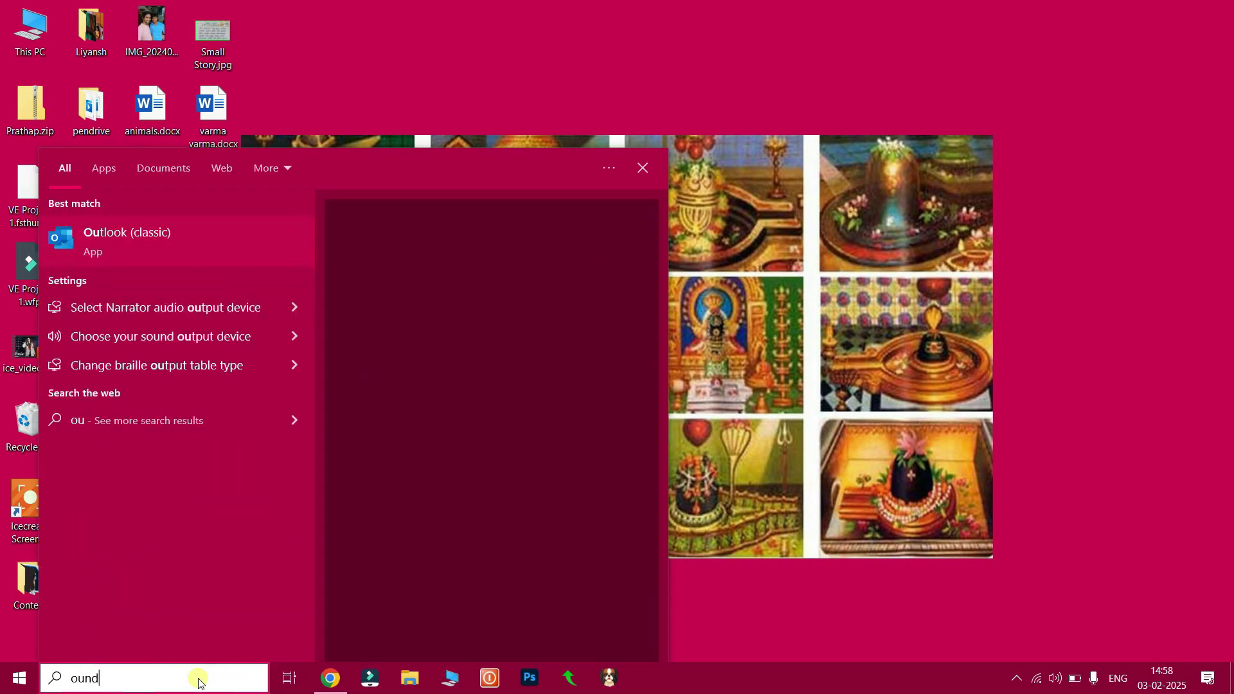
left_click(152, 234)
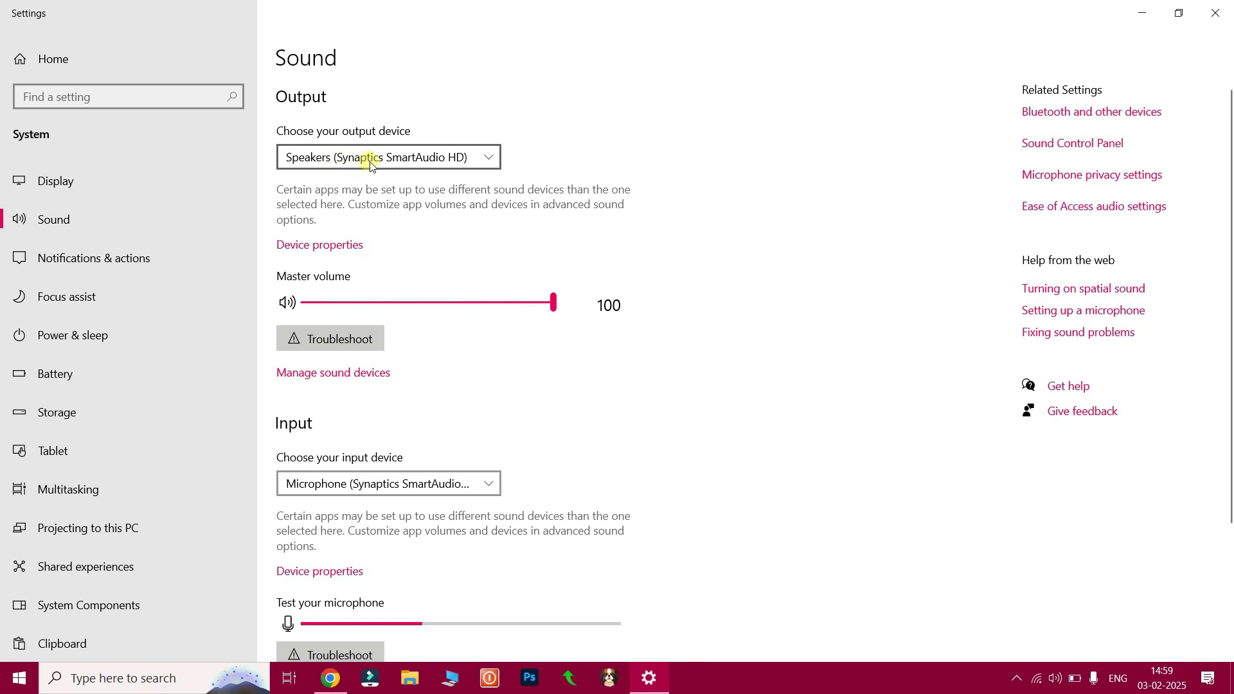
Set the output device to CABLE Input and the input device to CABLE Output
left_click(488, 159)
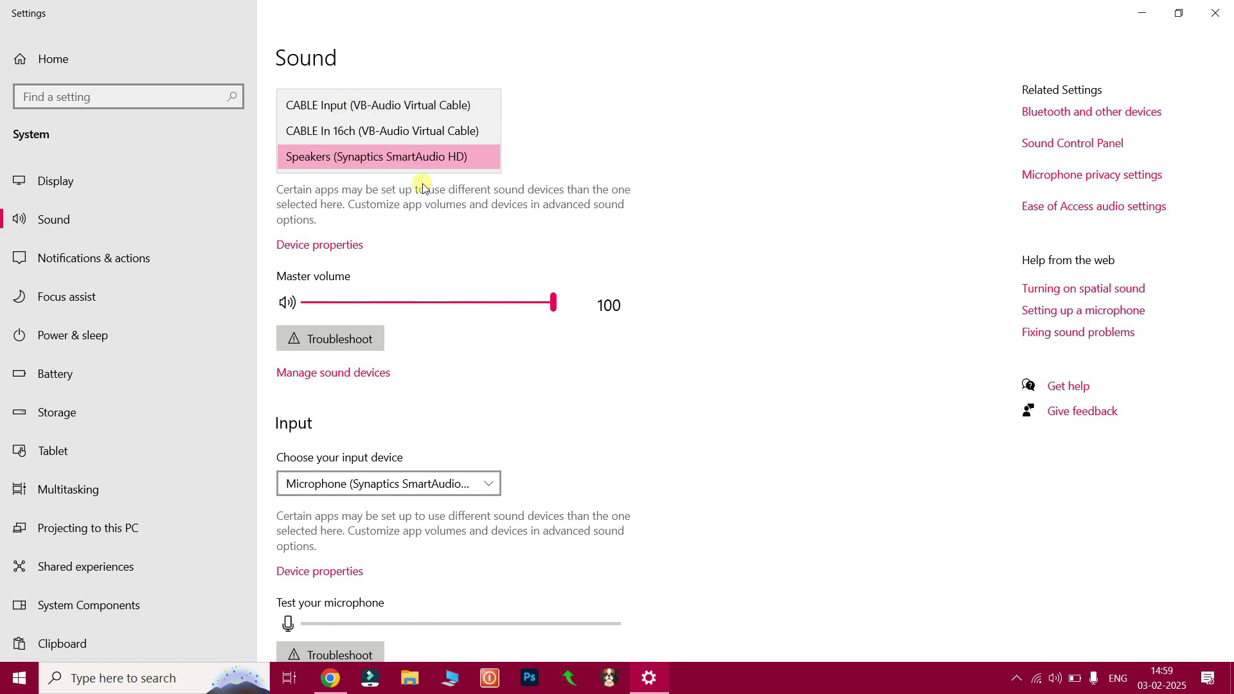
left_click(335, 110)
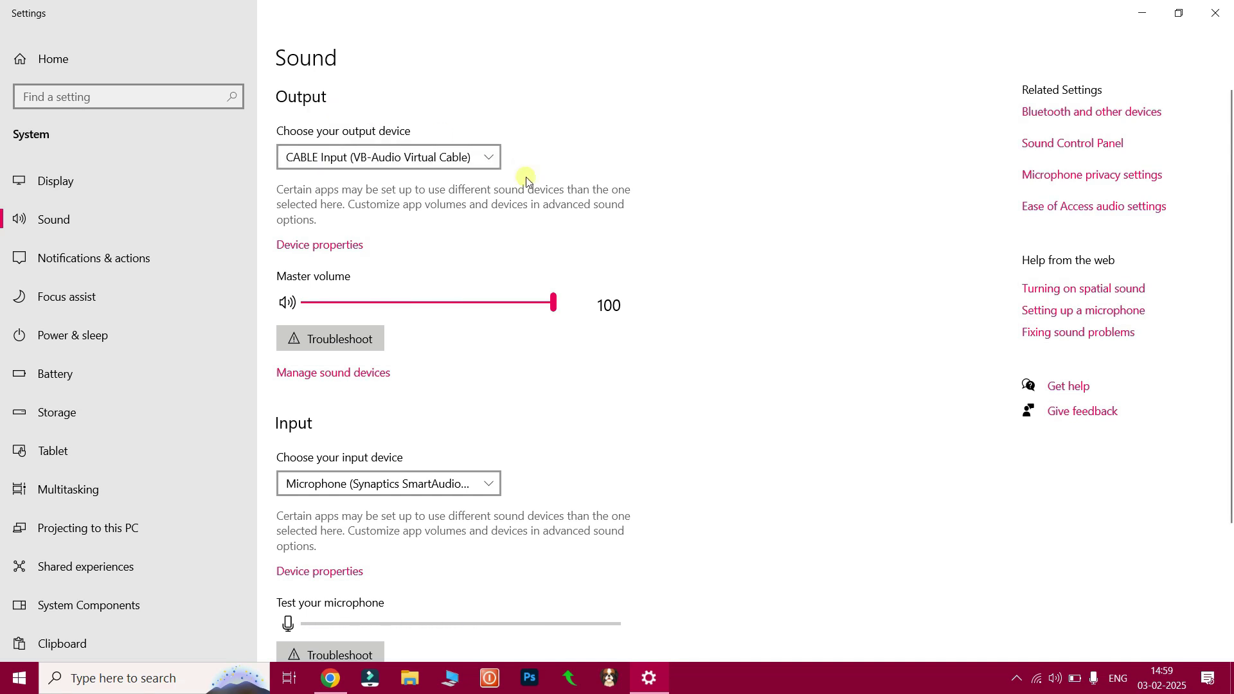
scroll(508, 168, "down", 3)
left_click(493, 294)
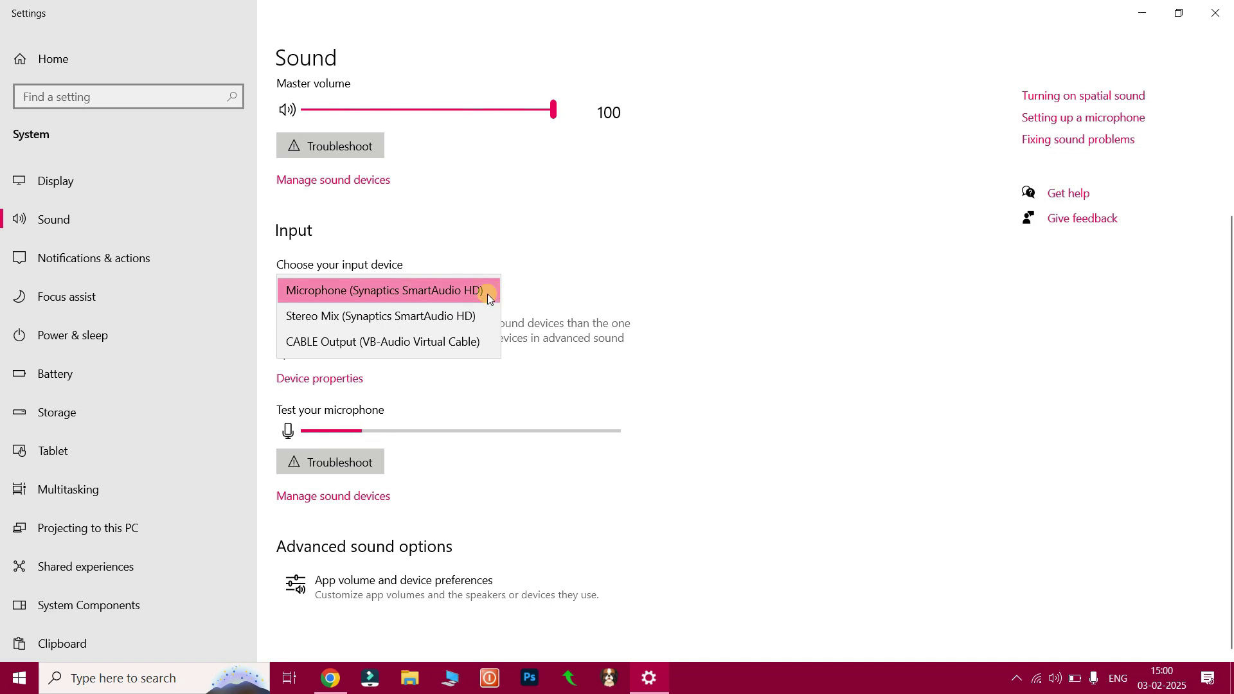
left_click(406, 344)
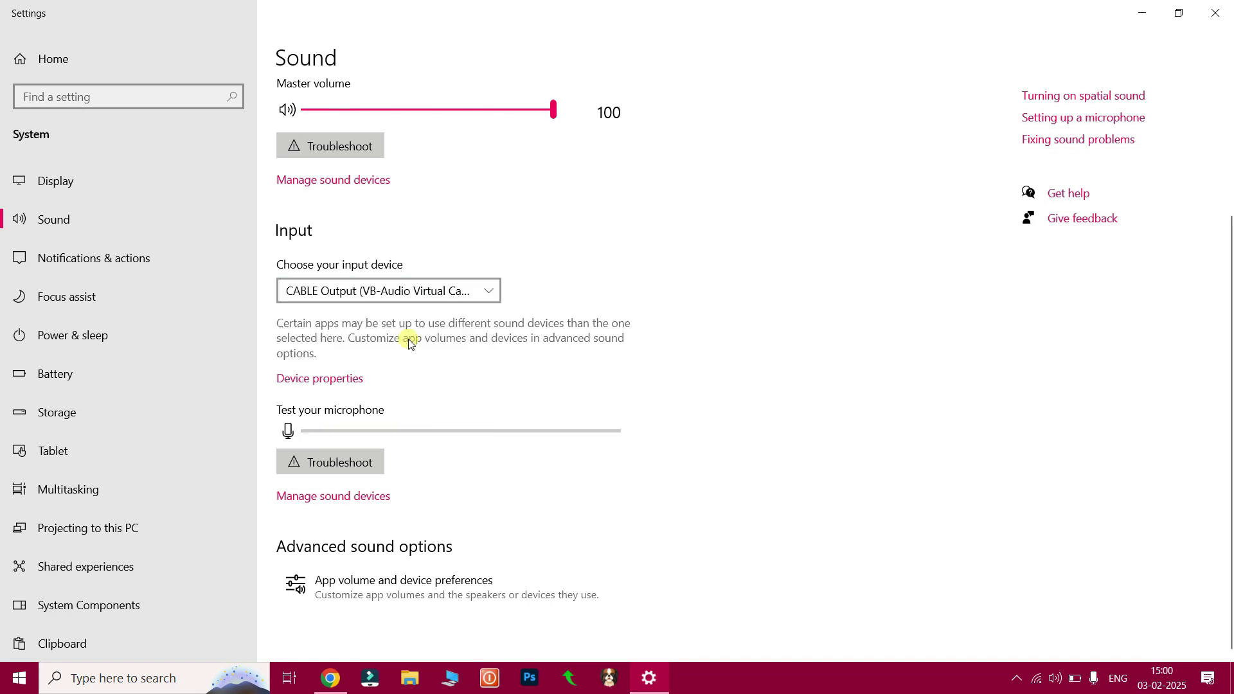
left_click(1214, 9)
Play Computer Course Telugu 2025.mp4 from This PC's Class 4 folder in VLC
key("alt+Tab")
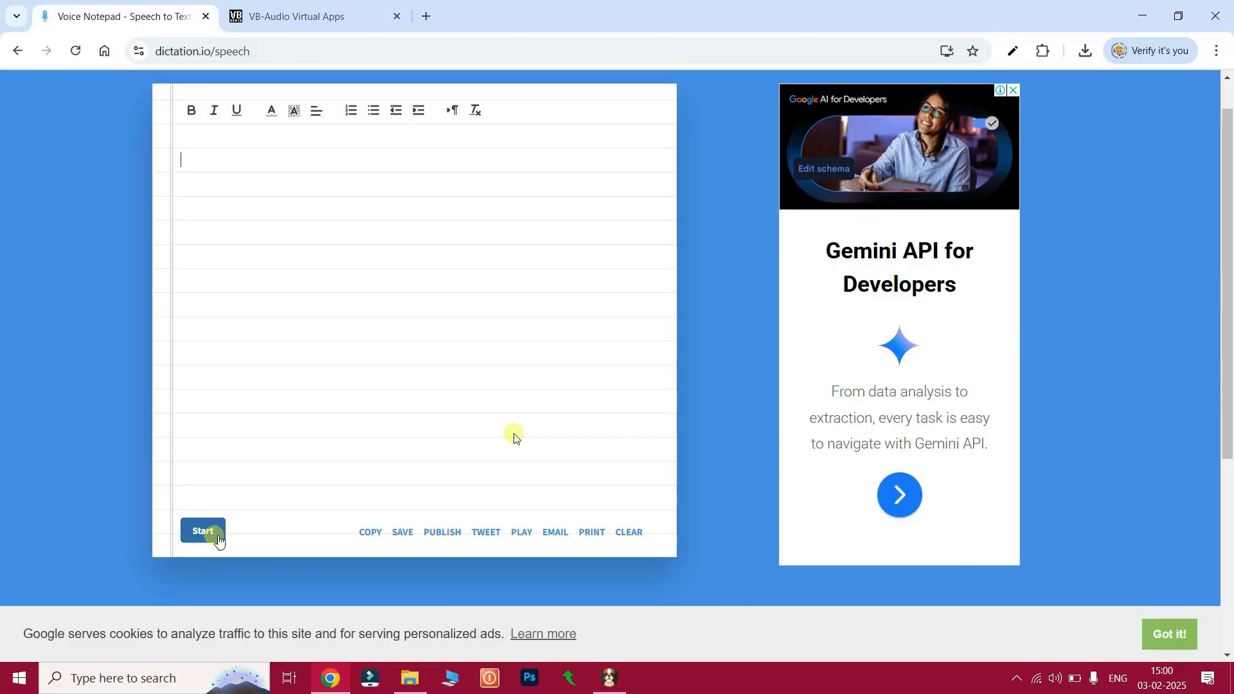
key("super+d")
double_click(41, 32)
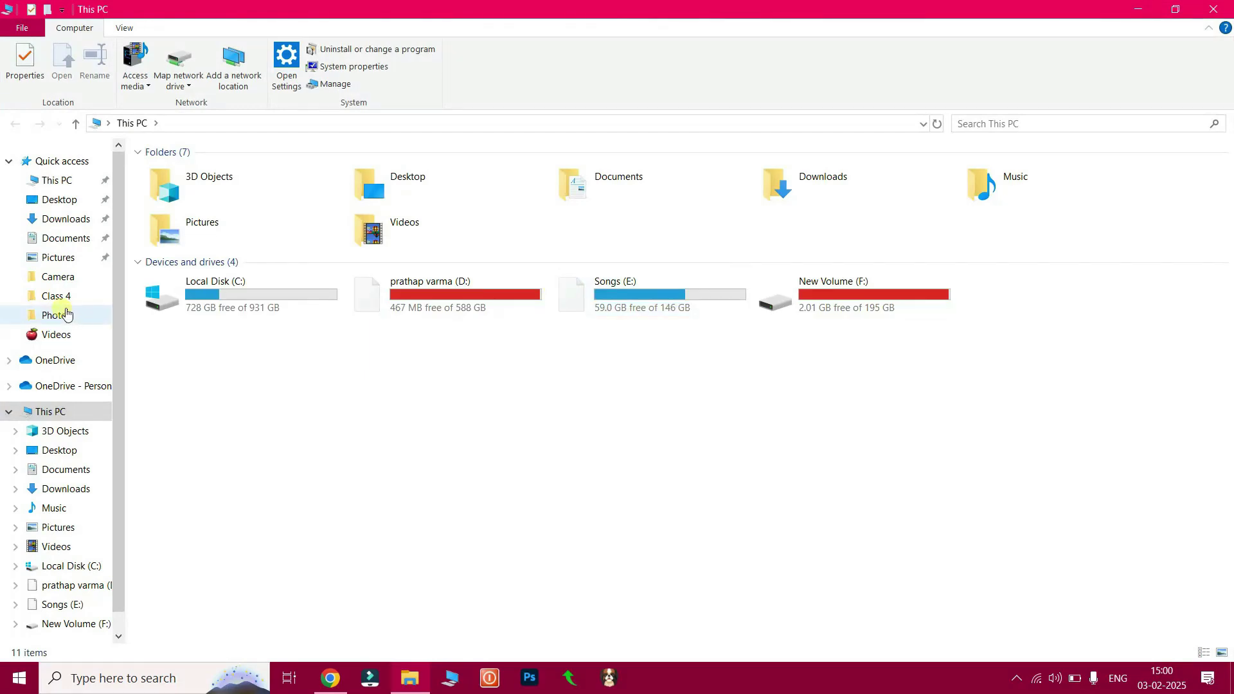
left_click(56, 296)
double_click(273, 199)
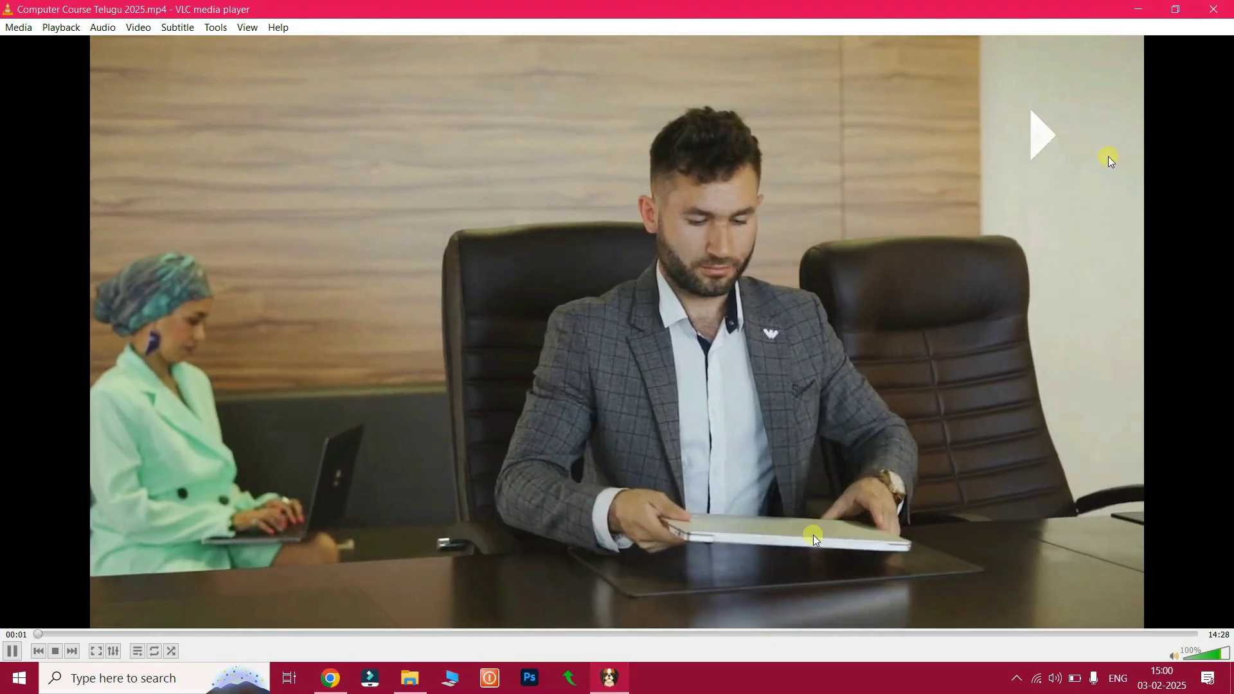
Let dictation.io transcribe the video's Telugu audio, then select all the transcribed text
left_click(1138, 9)
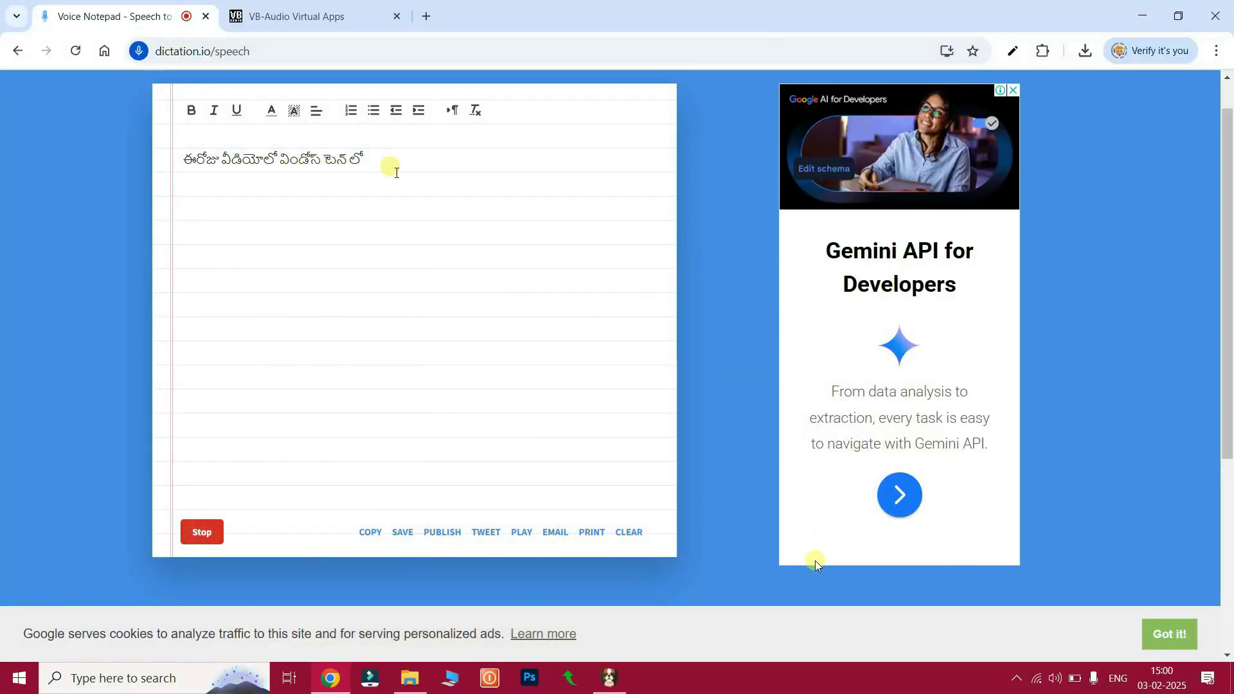
mouse_move(836, 658)
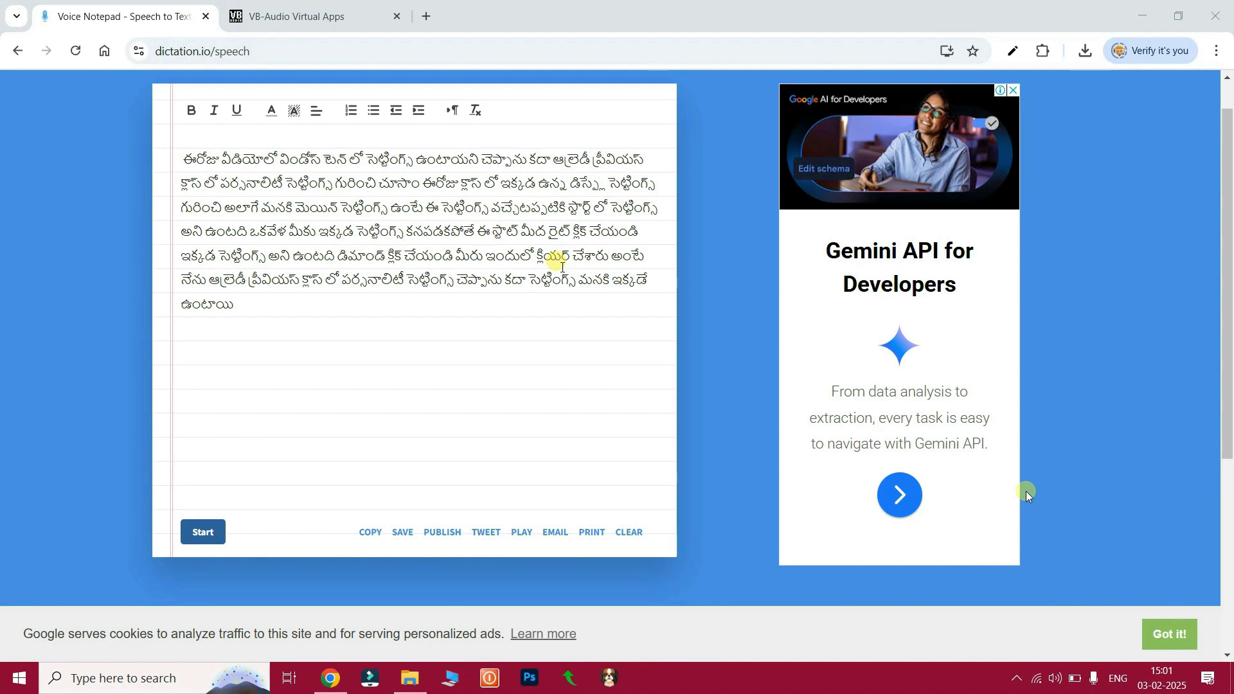
key("ctrl+a")
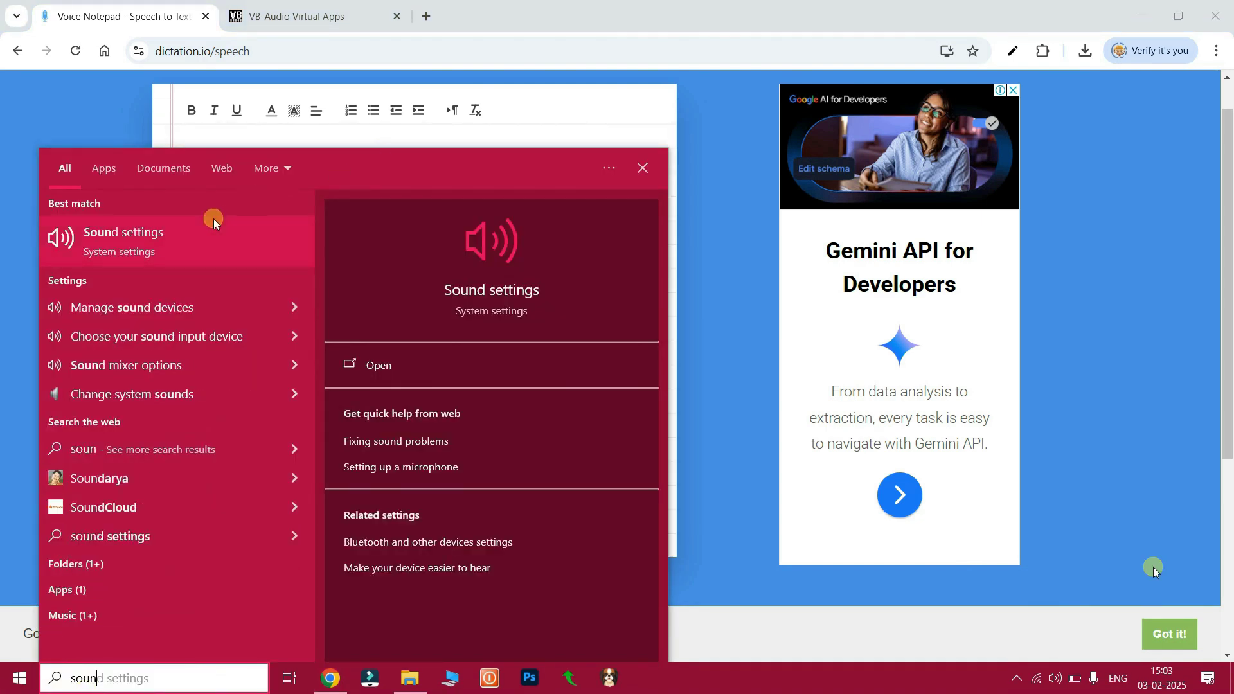
Set output to Speakers (Synaptics SmartAudio HD) and input to Microphone (Synaptics SmartAudio HD)
left_click(201, 232)
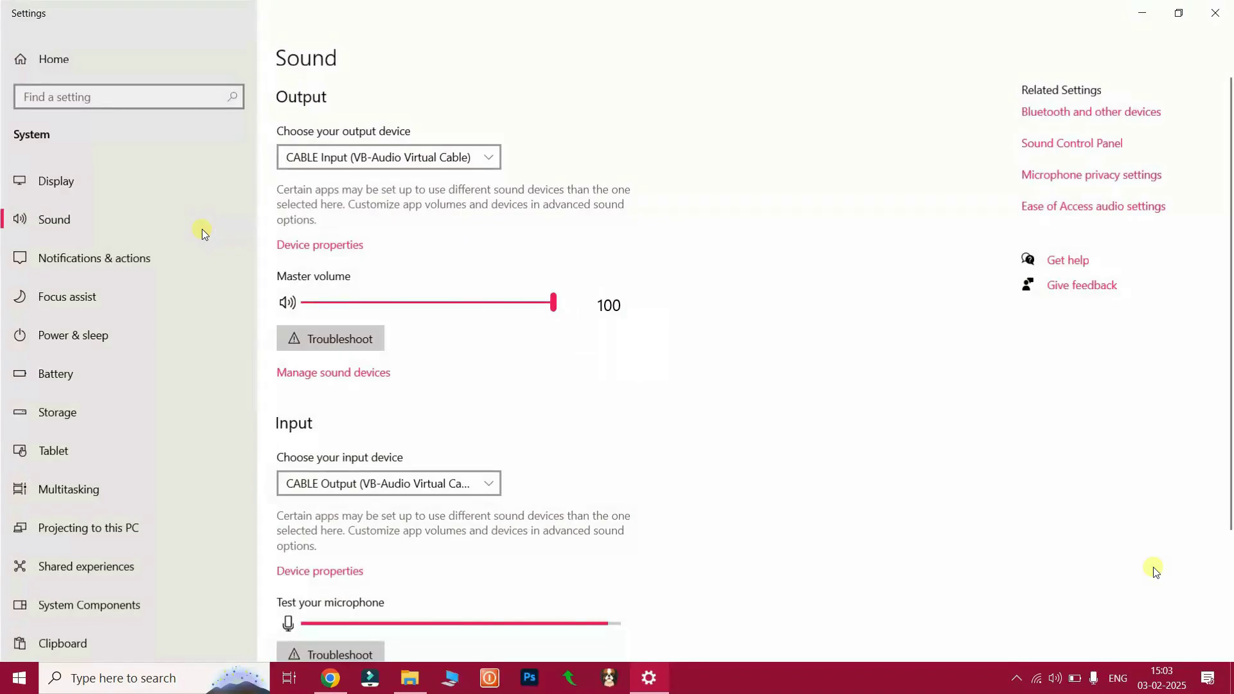
left_click(348, 159)
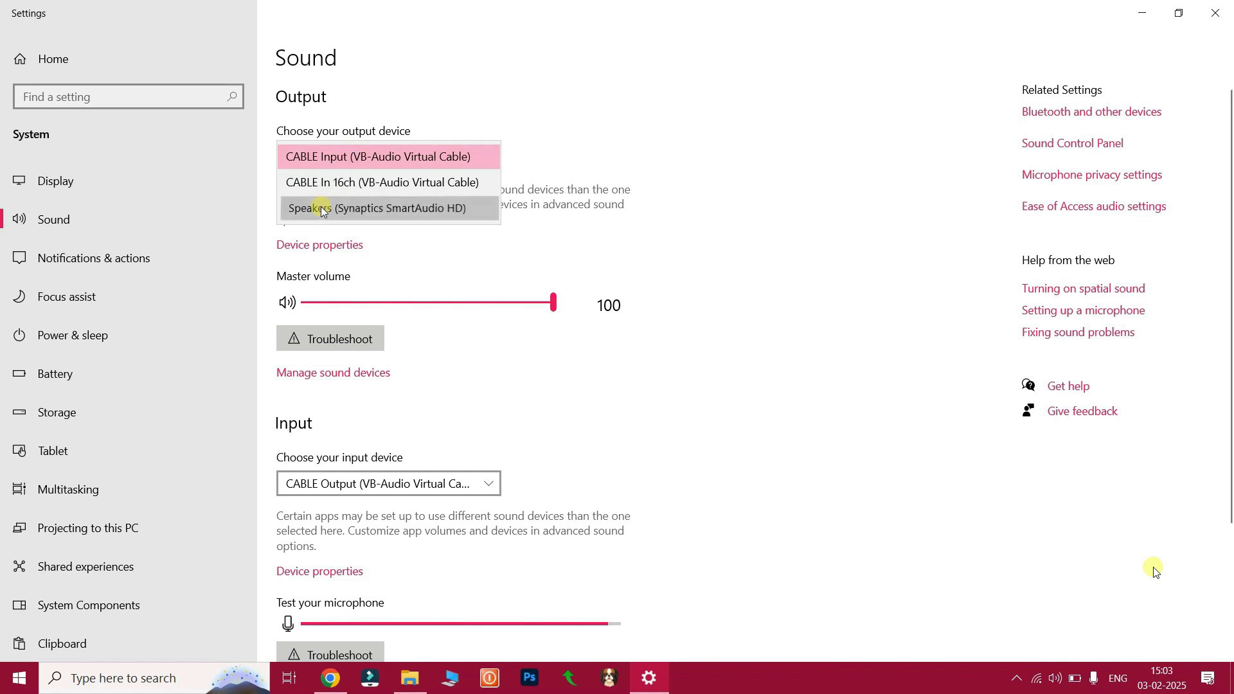
left_click(320, 204)
left_click(351, 483)
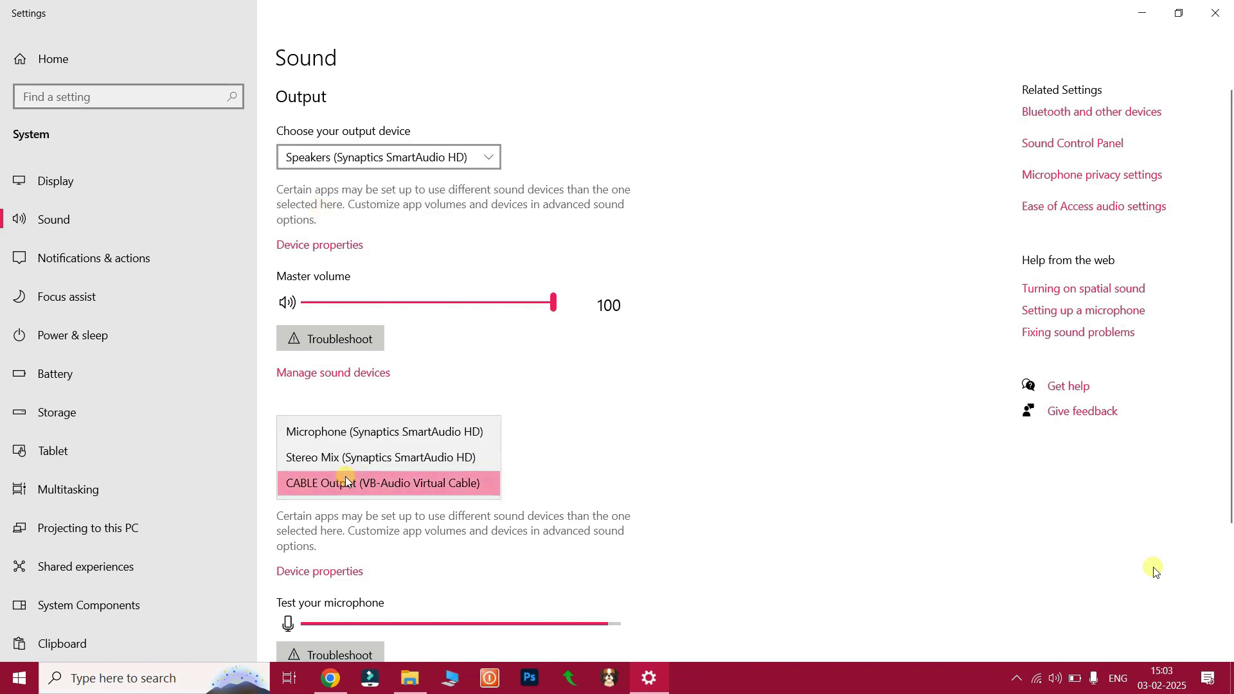
left_click(335, 434)
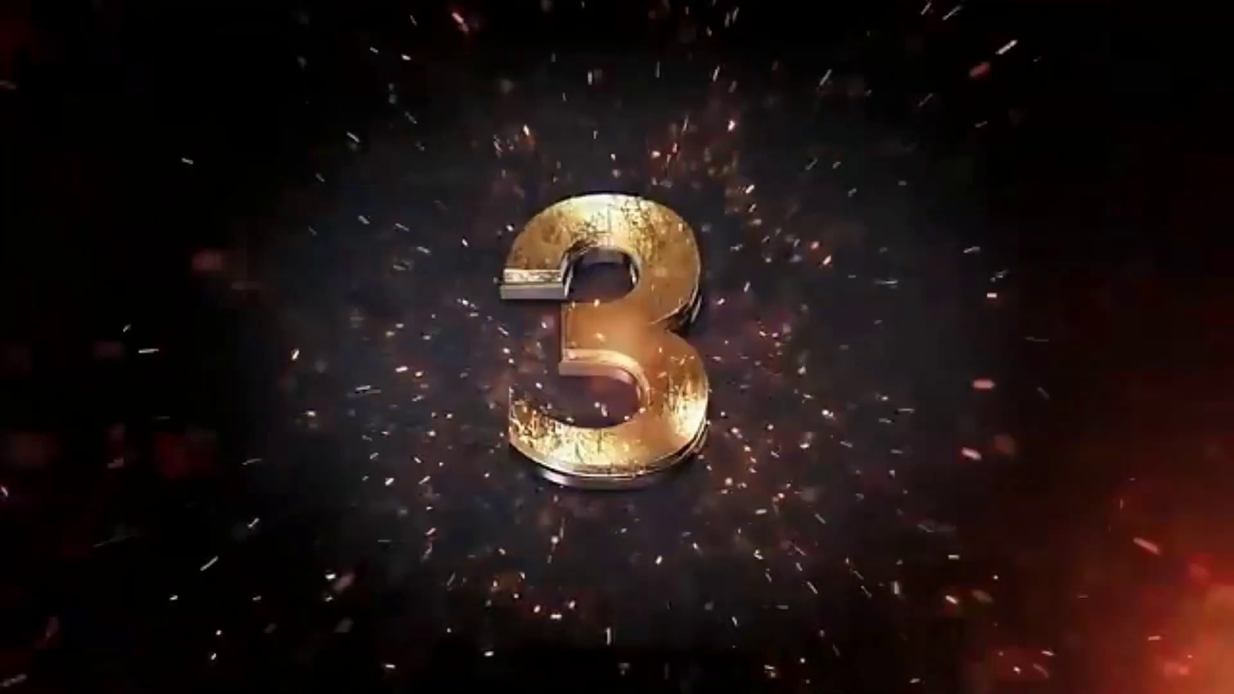
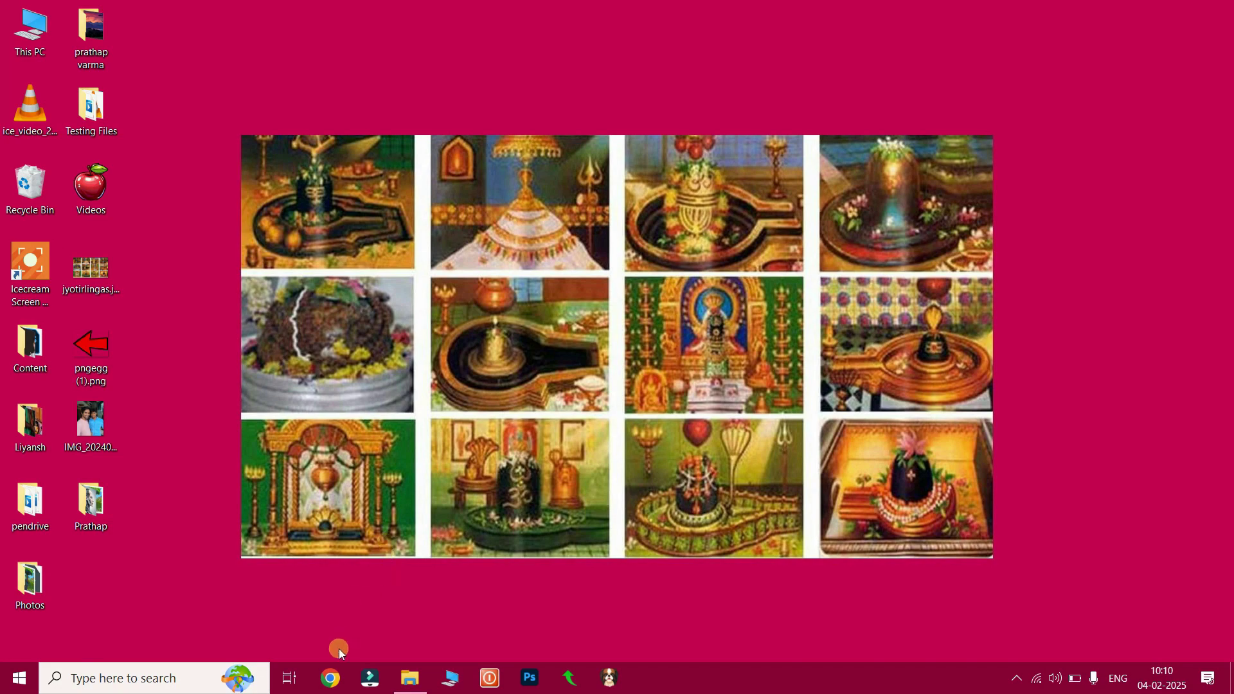
Search Google for ilovepdf in Chrome and browse the iLovePDF tool cards
left_click(331, 680)
left_click(572, 306)
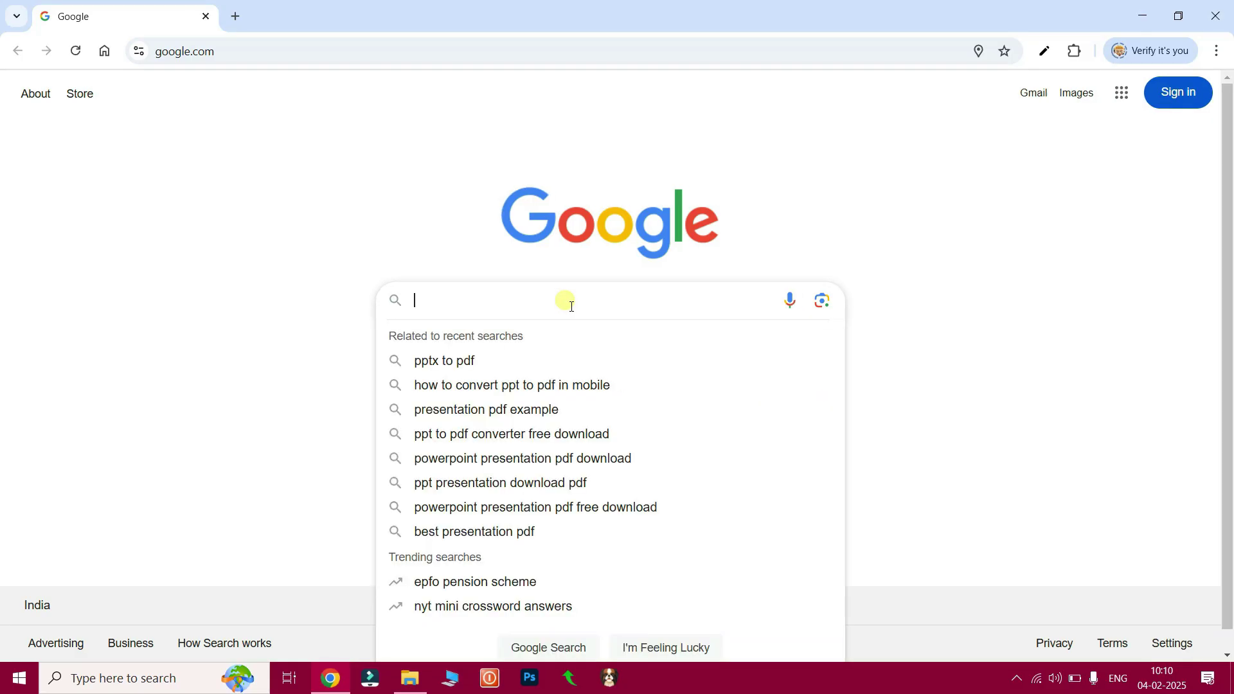
type("ilovepdf")
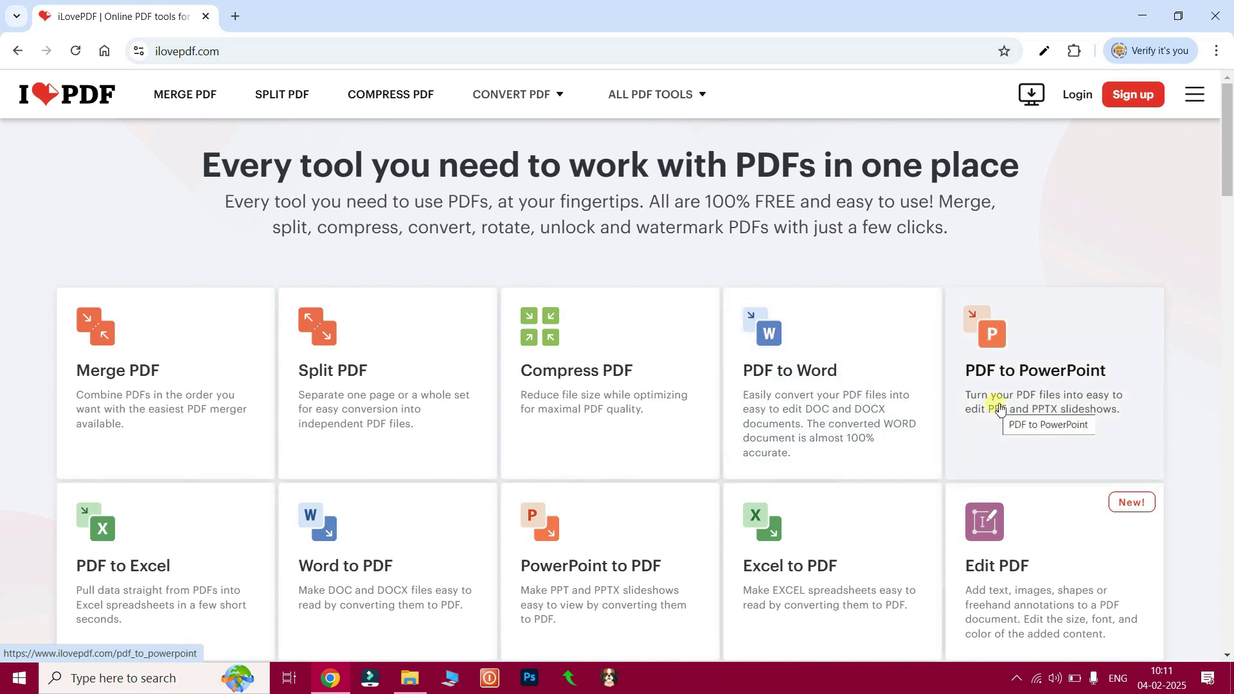
scroll(999, 409, "down", 2)
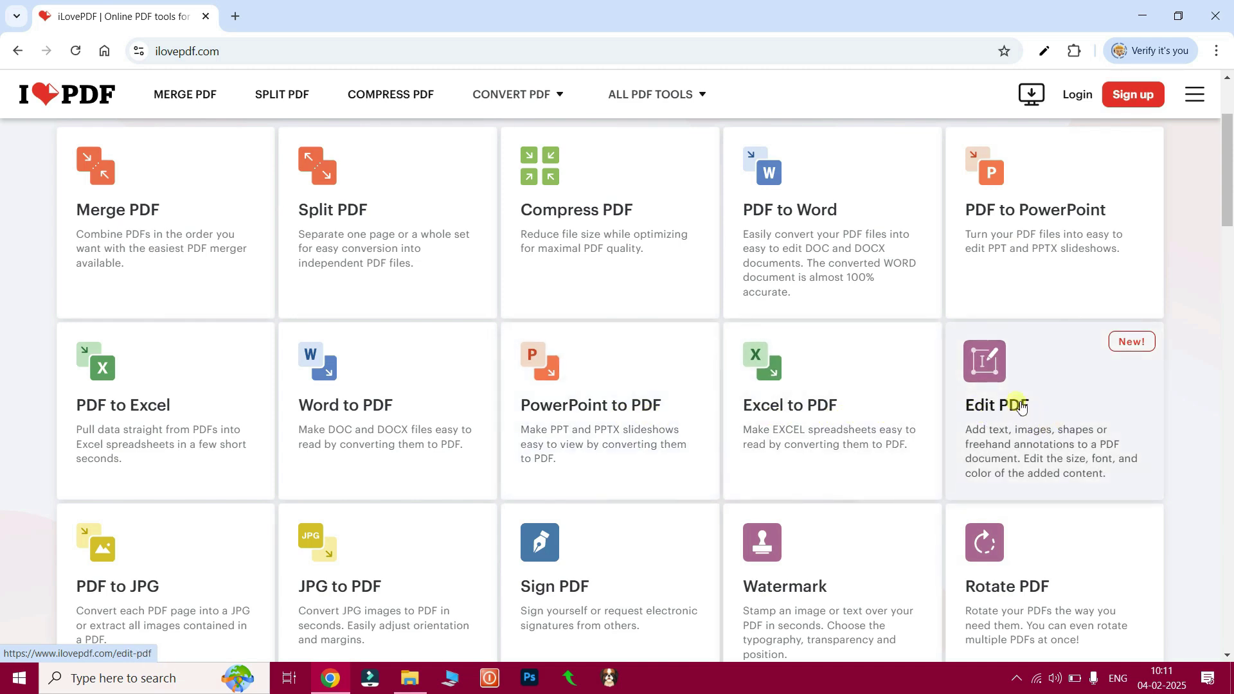
scroll(592, 391, "down", 5)
scroll(813, 345, "up", 2)
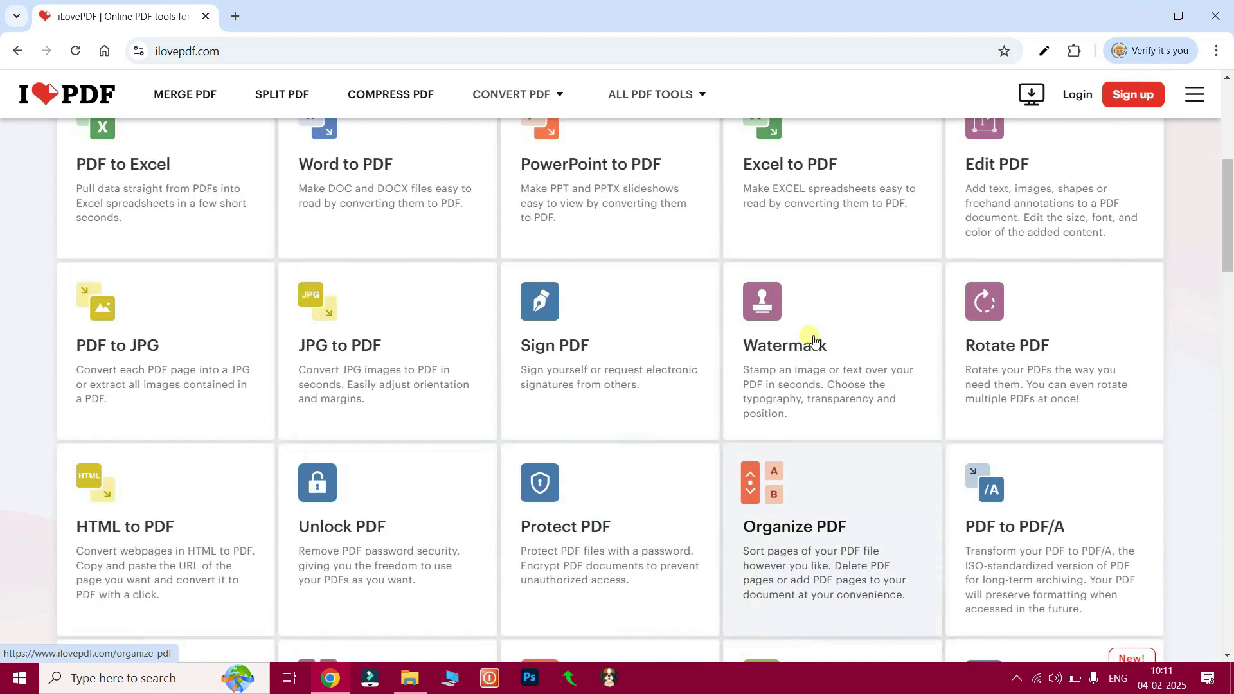
scroll(803, 283, "down", 2)
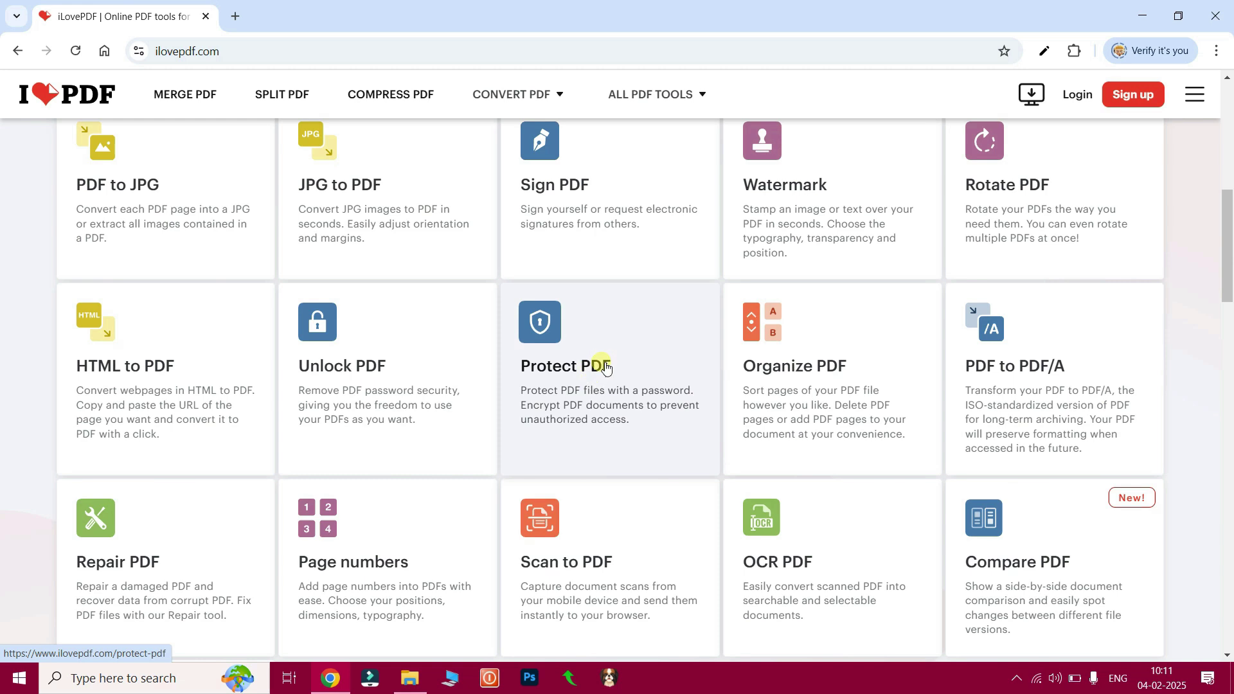
scroll(605, 367, "up", 5)
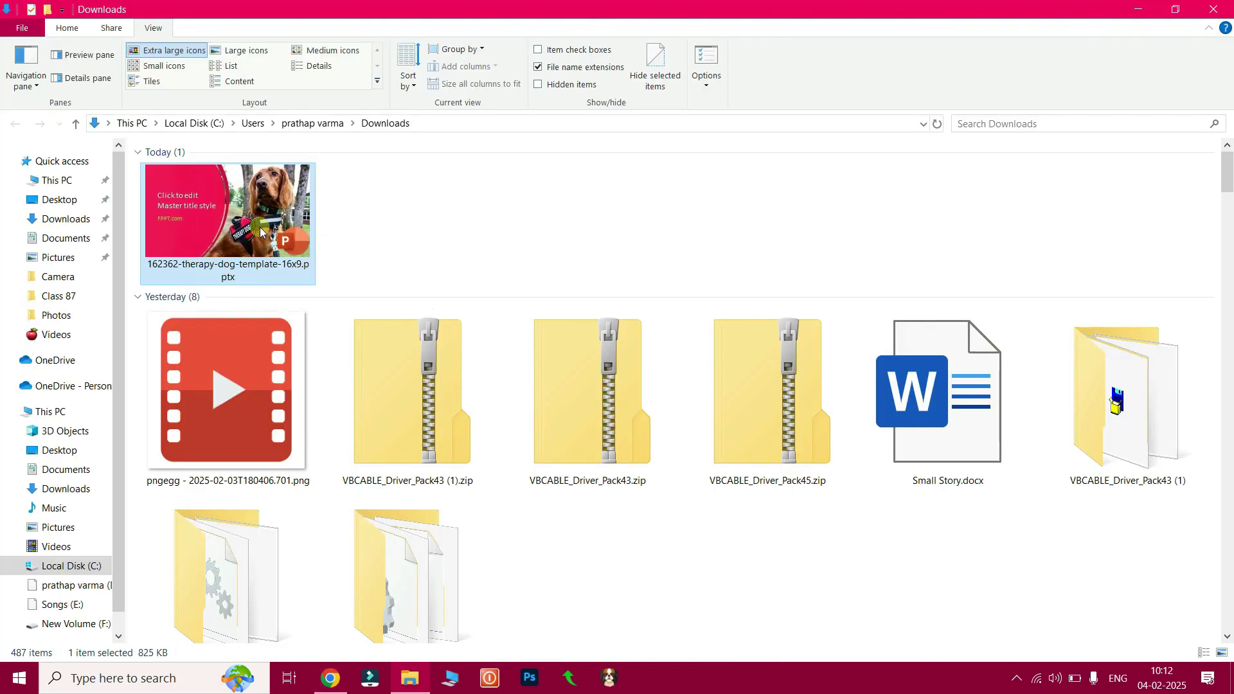
Check the therapy-dog .pptx's properties and slides in PowerPoint, then return to iLovePDF in Chrome
right_click(260, 226)
left_click(292, 590)
double_click(254, 217)
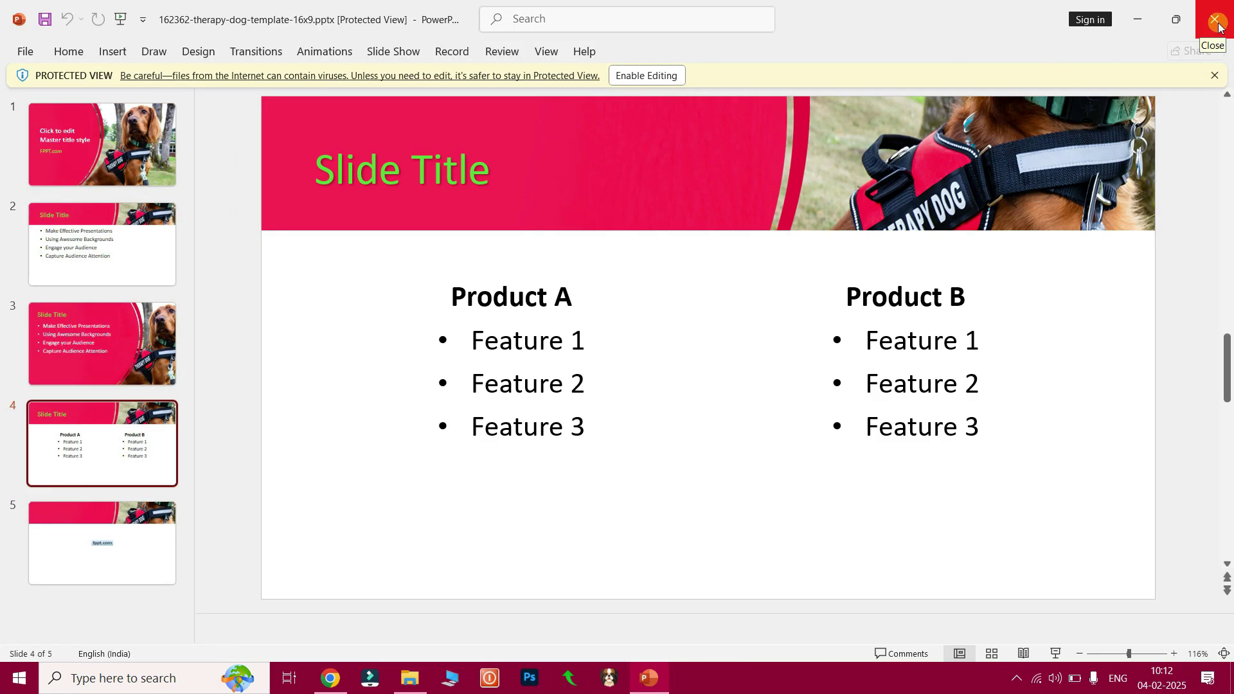
left_click(1215, 25)
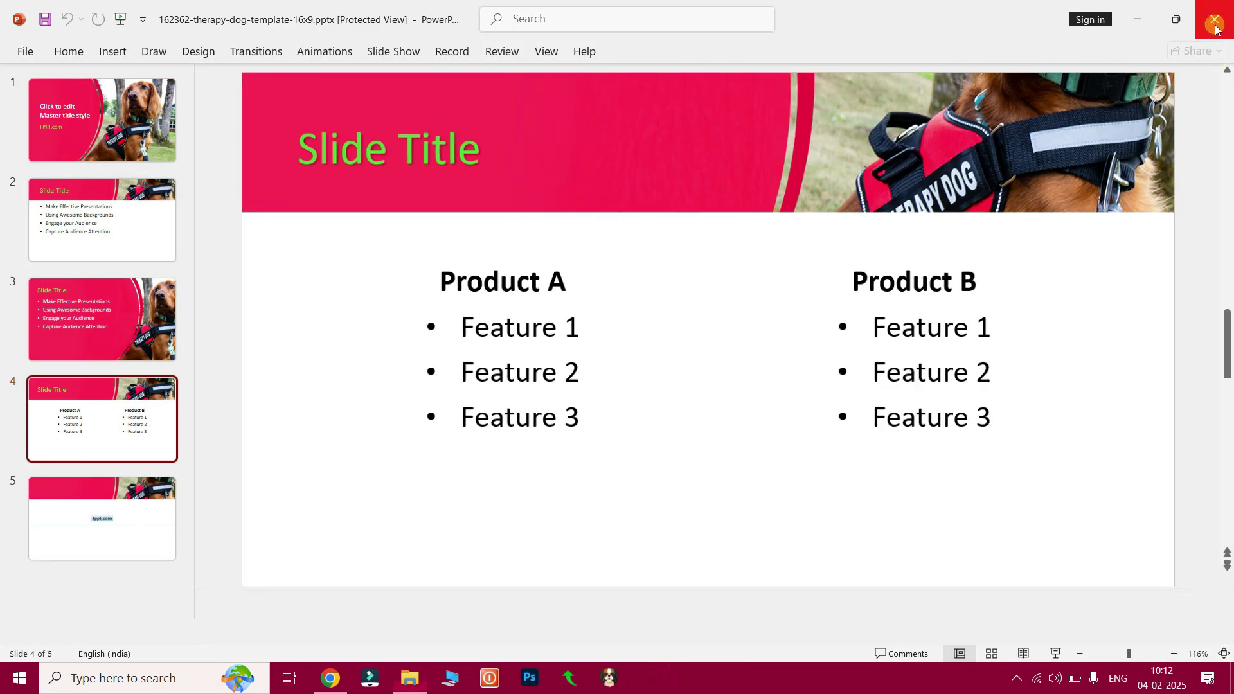
left_click(331, 679)
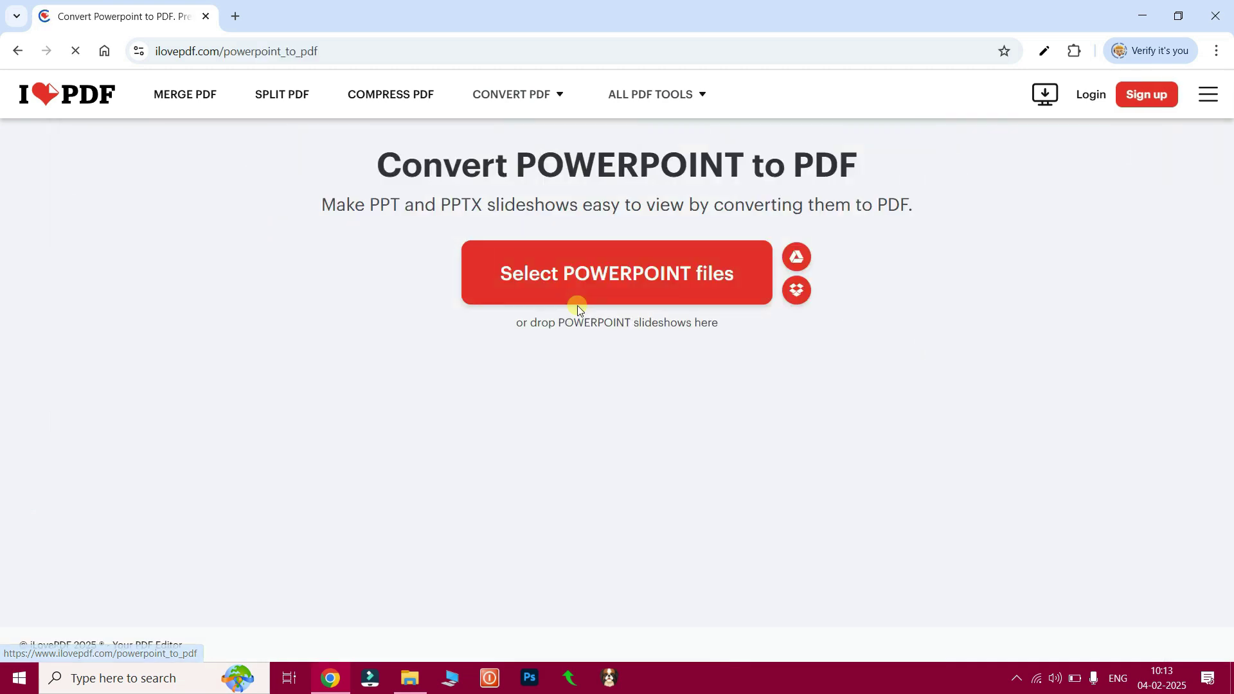
Upload the therapy-dog .pptx from Downloads, convert it to PDF and download the result
left_click(671, 280)
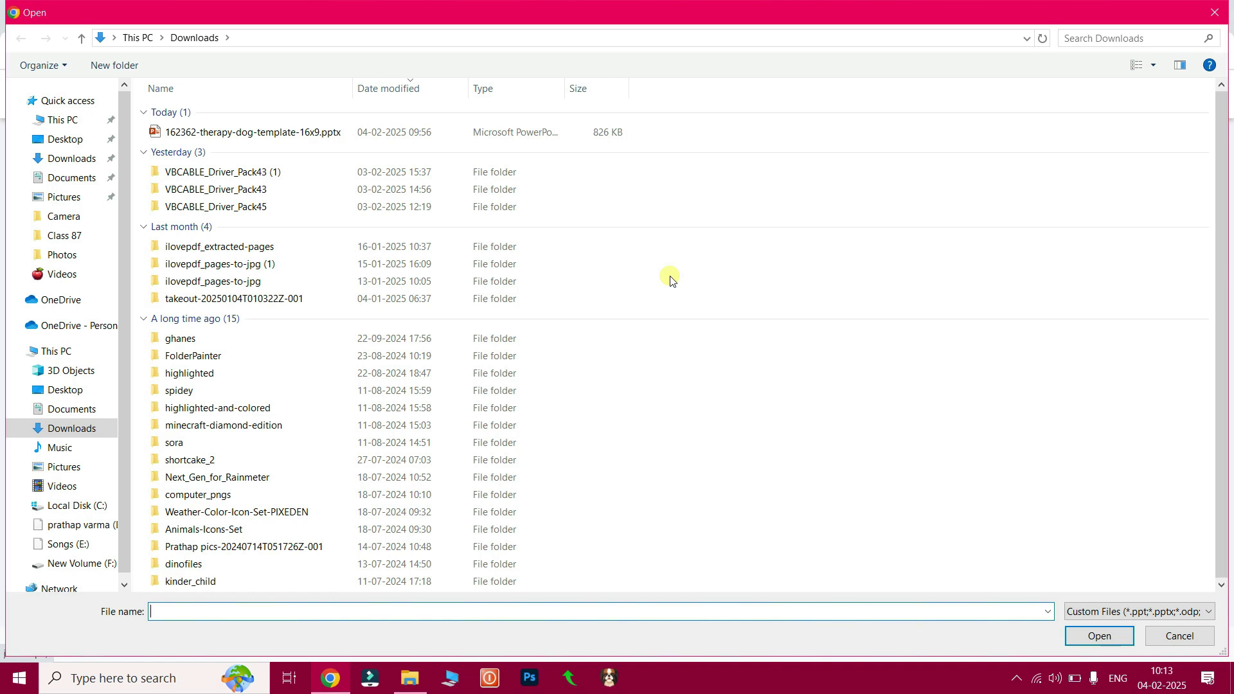
left_click(299, 132)
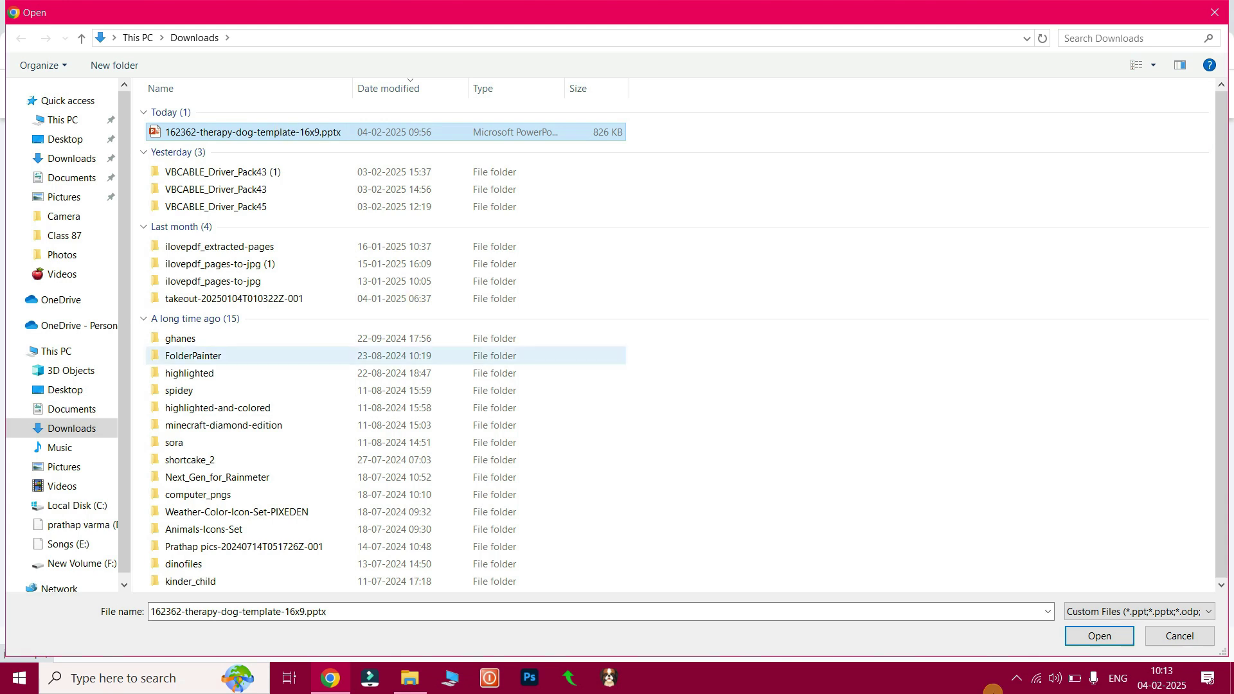
left_click(1100, 636)
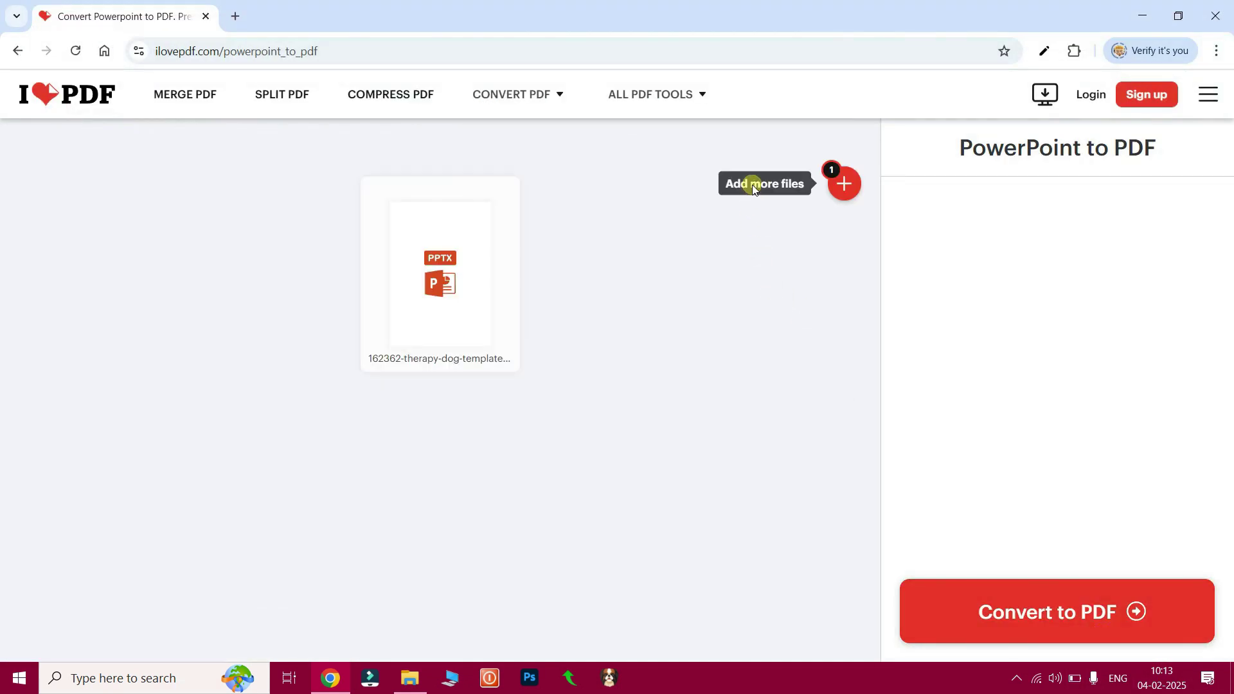
left_click(862, 185)
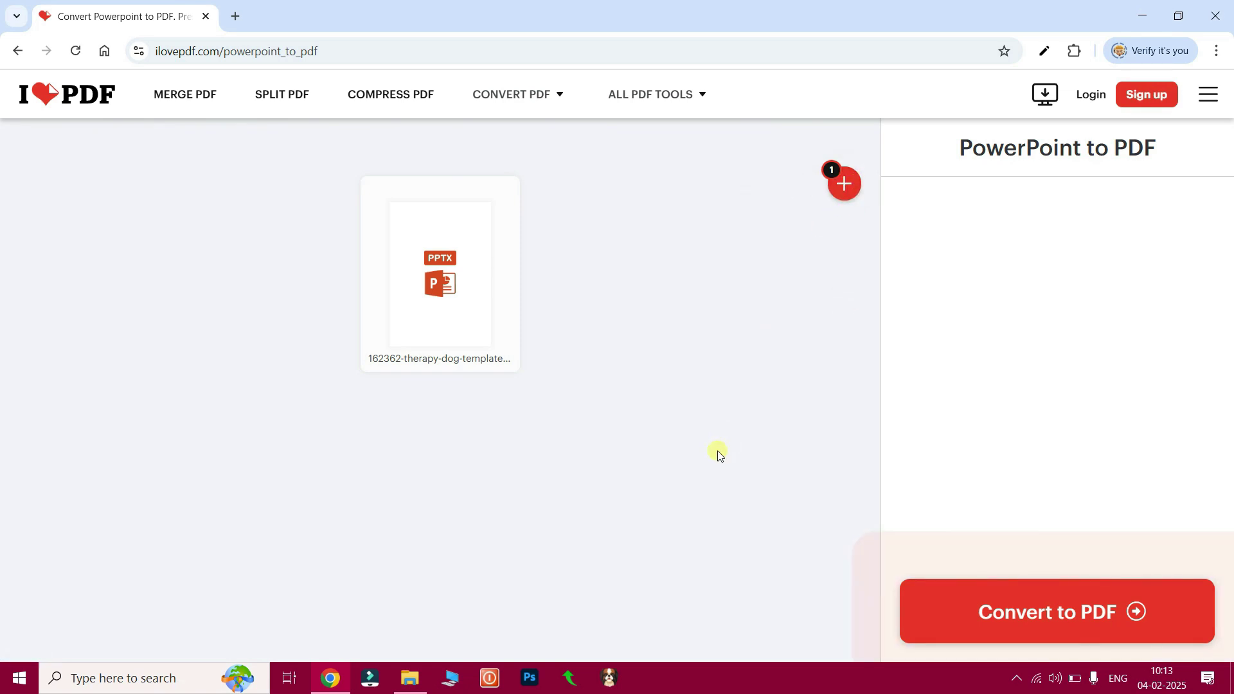
left_click(1078, 618)
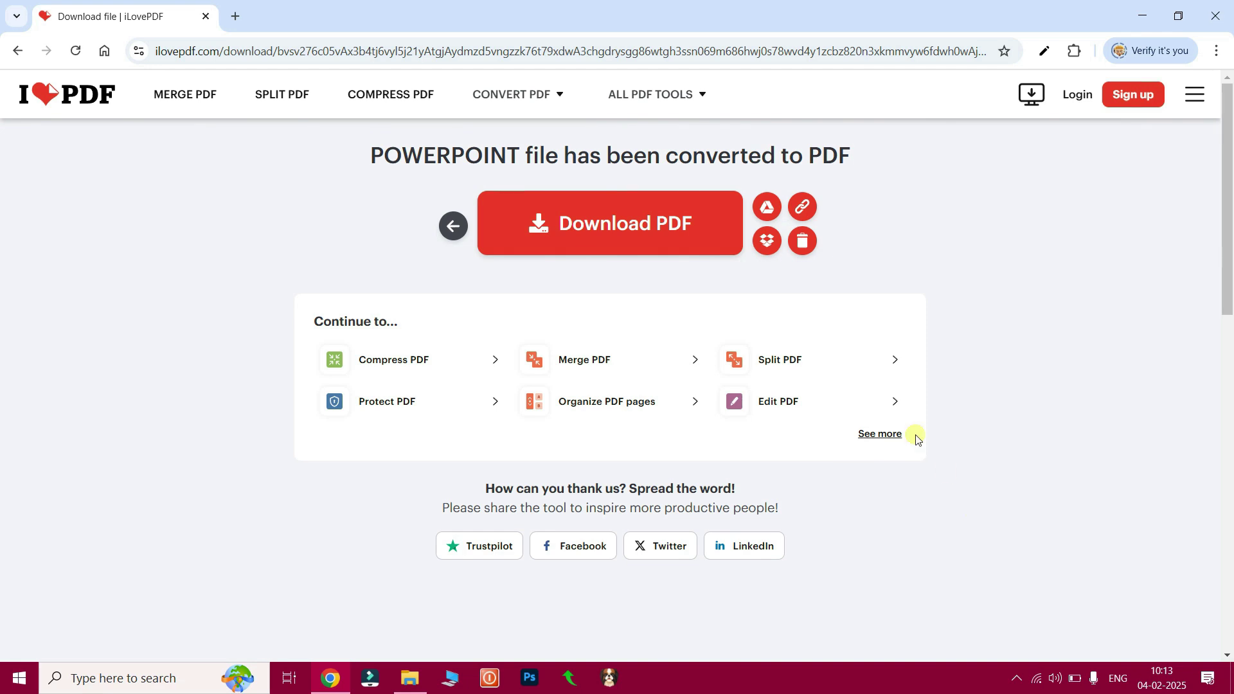
left_click(680, 242)
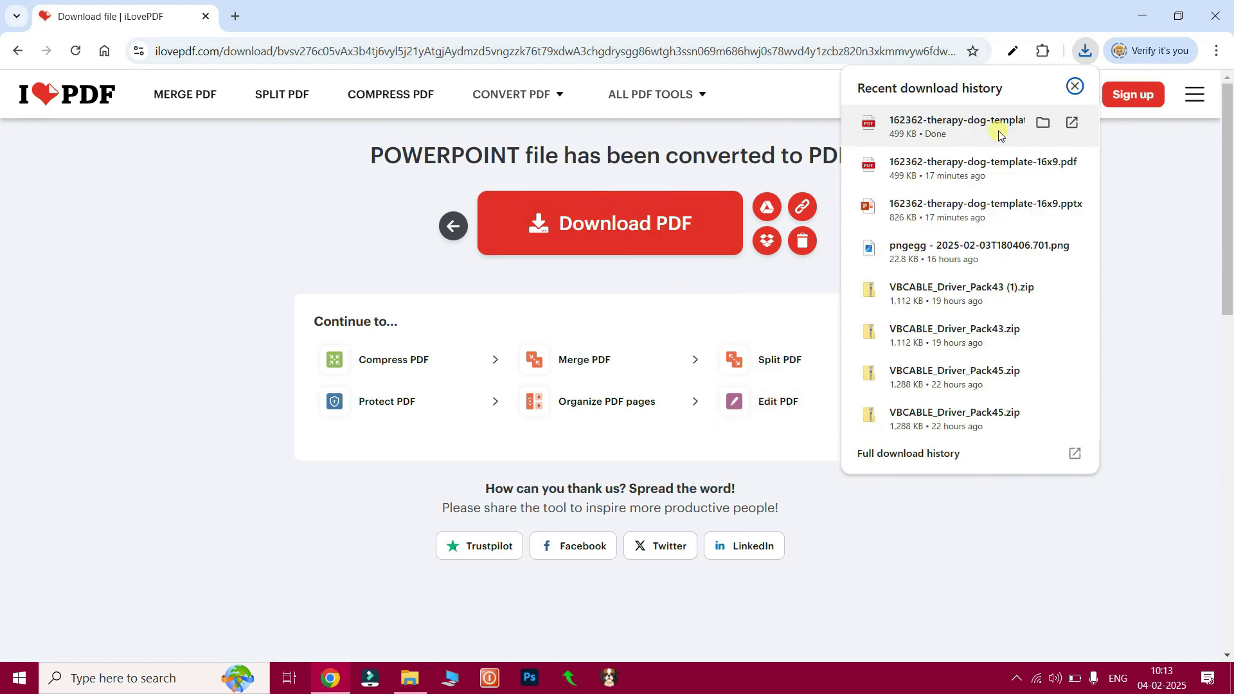
Open the downloaded therapy-dog PDF in Edge from its folder and scroll through its pages
left_click(1043, 122)
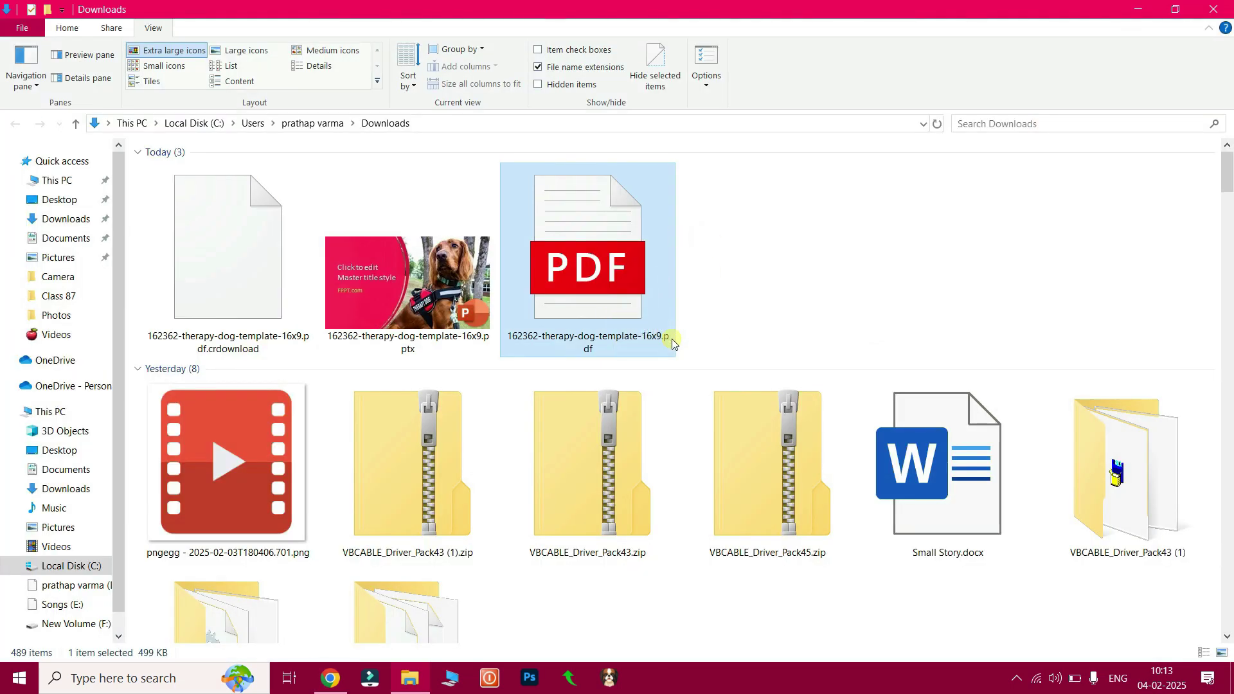
double_click(618, 275)
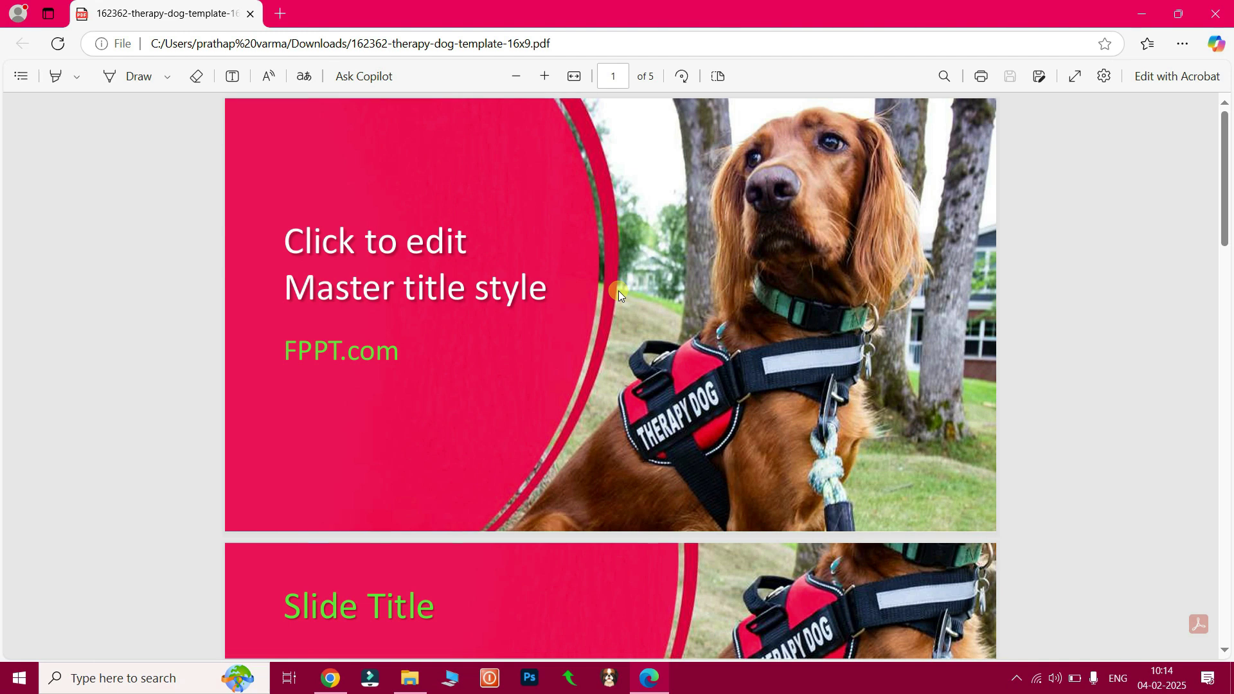
scroll(619, 291, "down", 10)
scroll(619, 292, "down", 3)
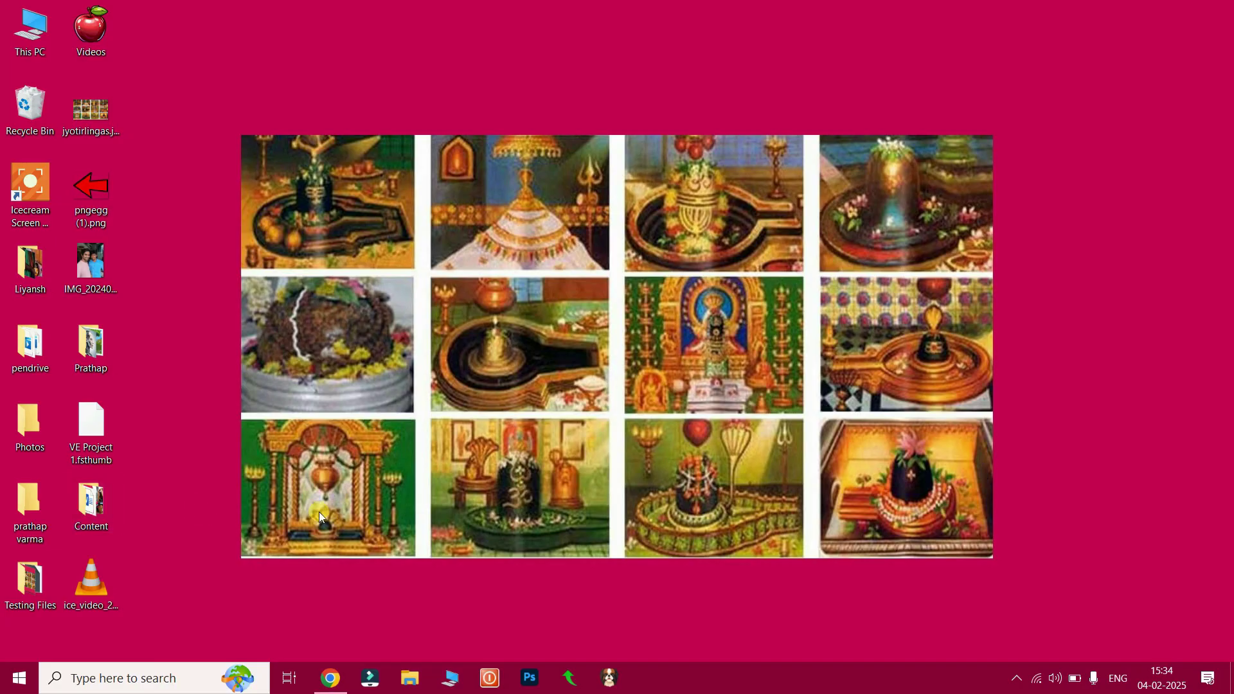
double_click(101, 507)
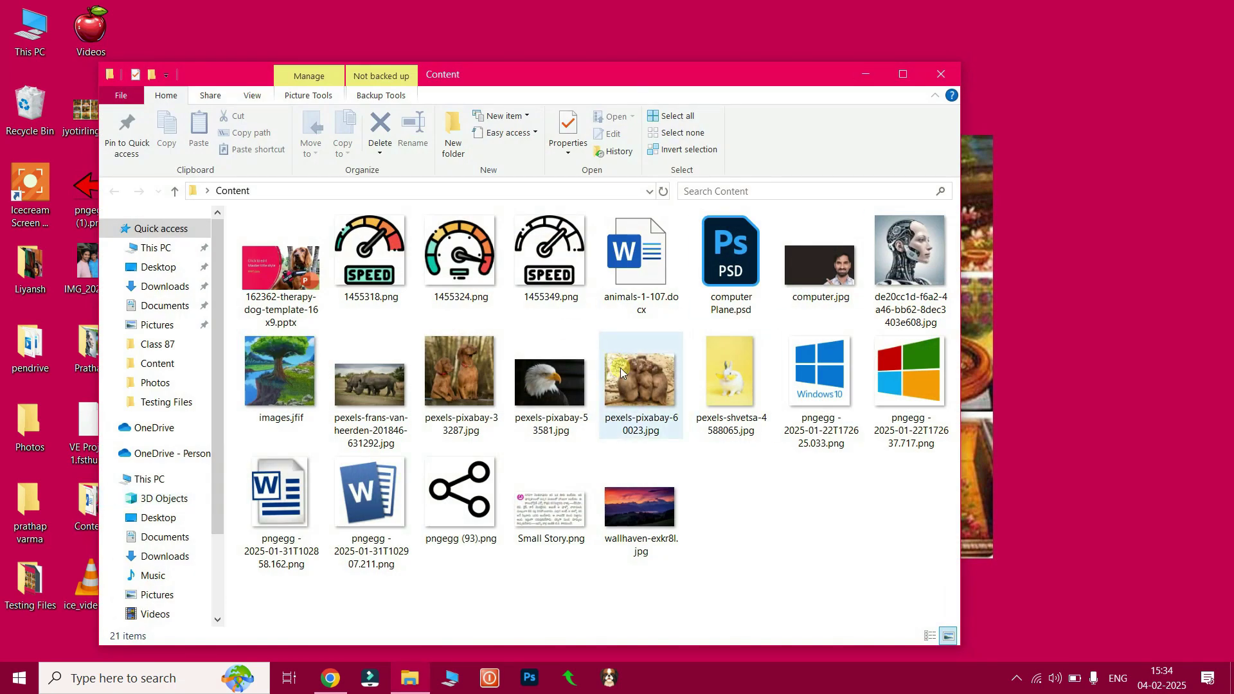
left_click(866, 74)
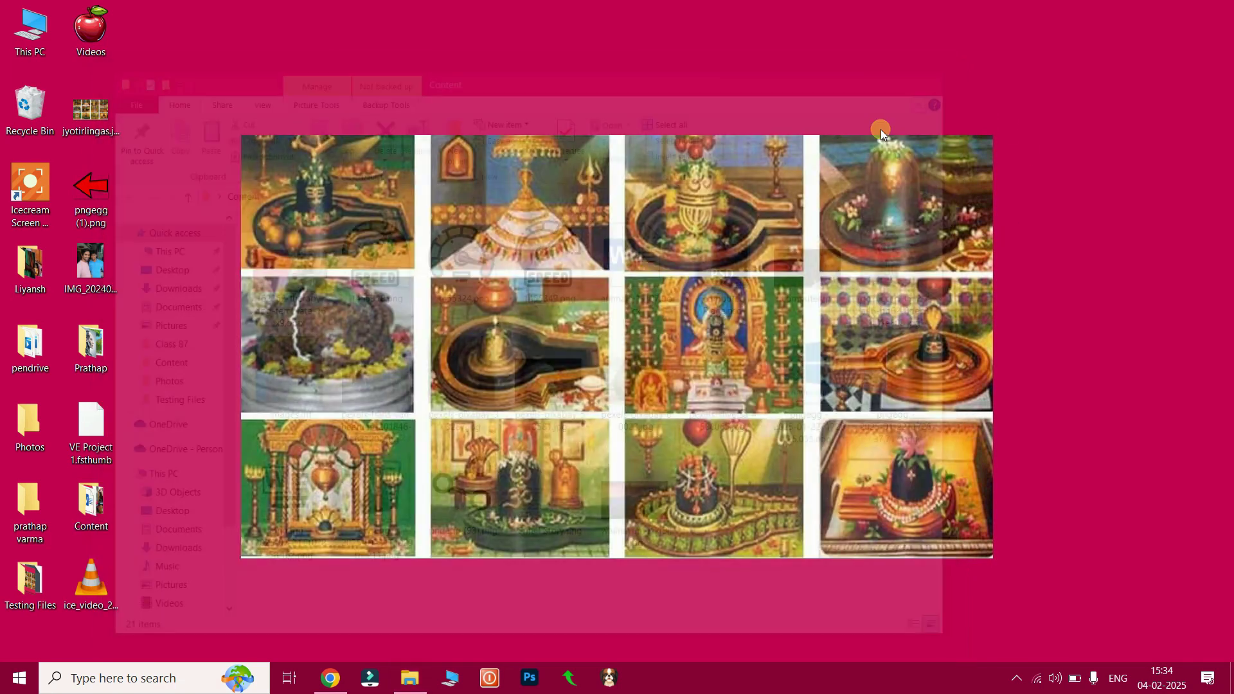
right_click(105, 507)
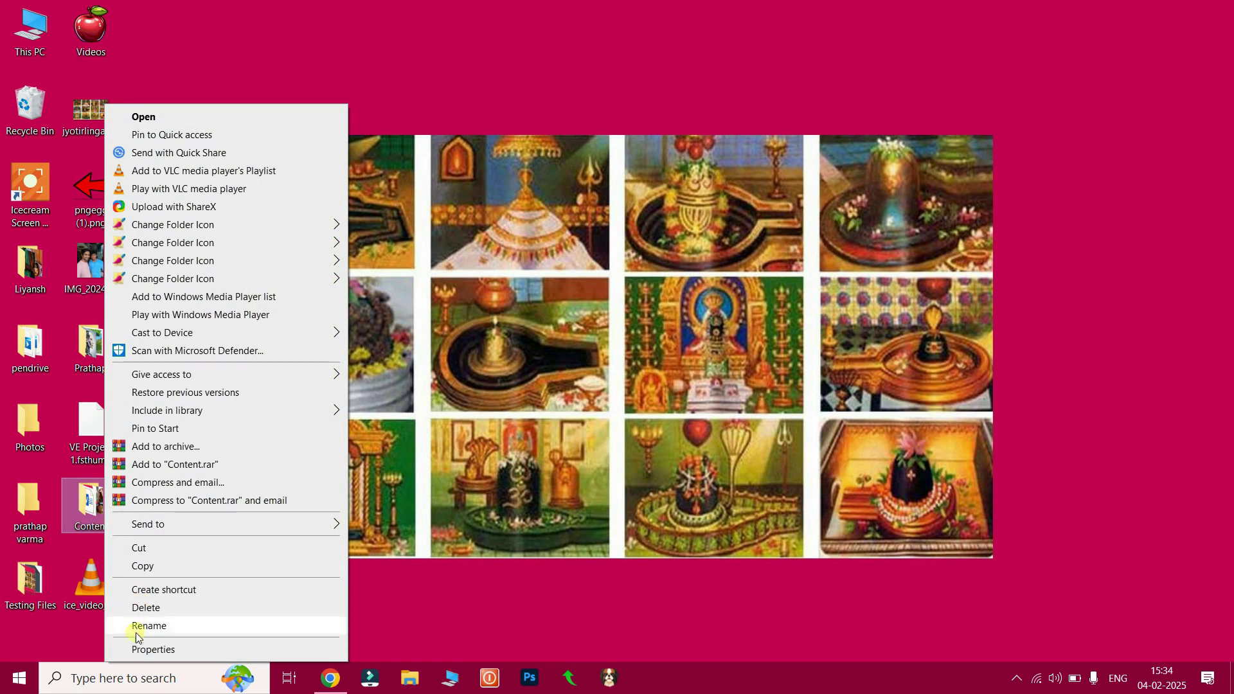
left_click(168, 648)
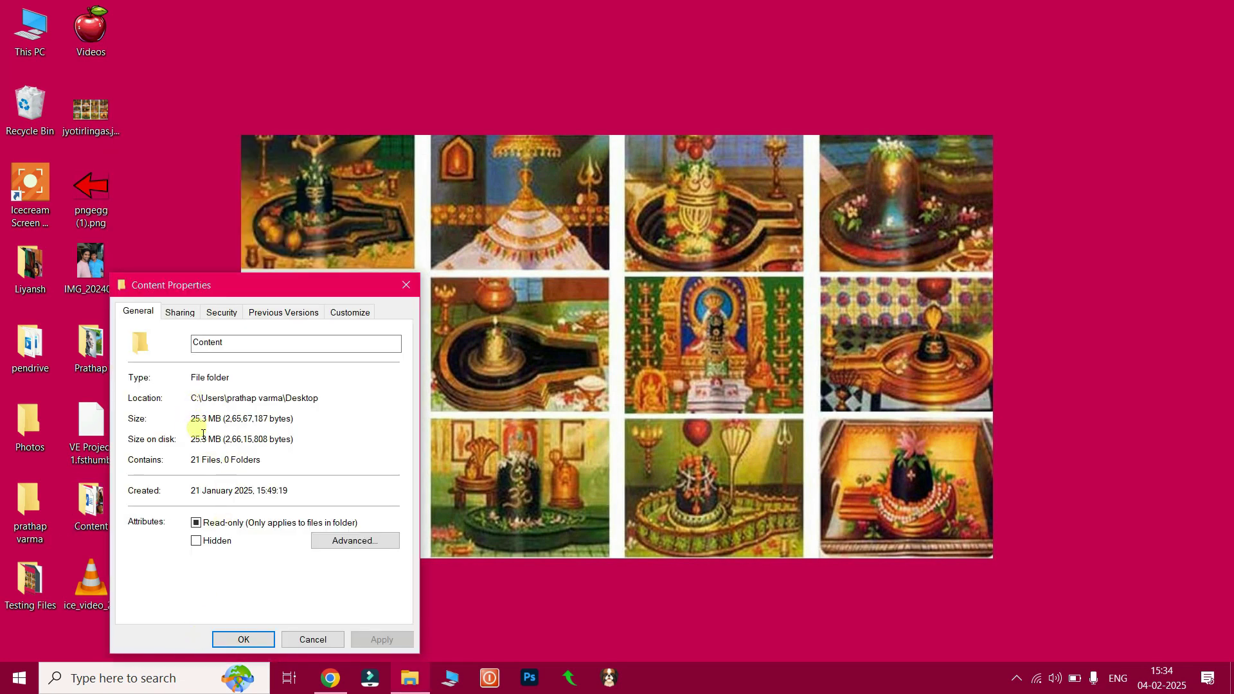
left_click_drag(192, 426, 216, 425)
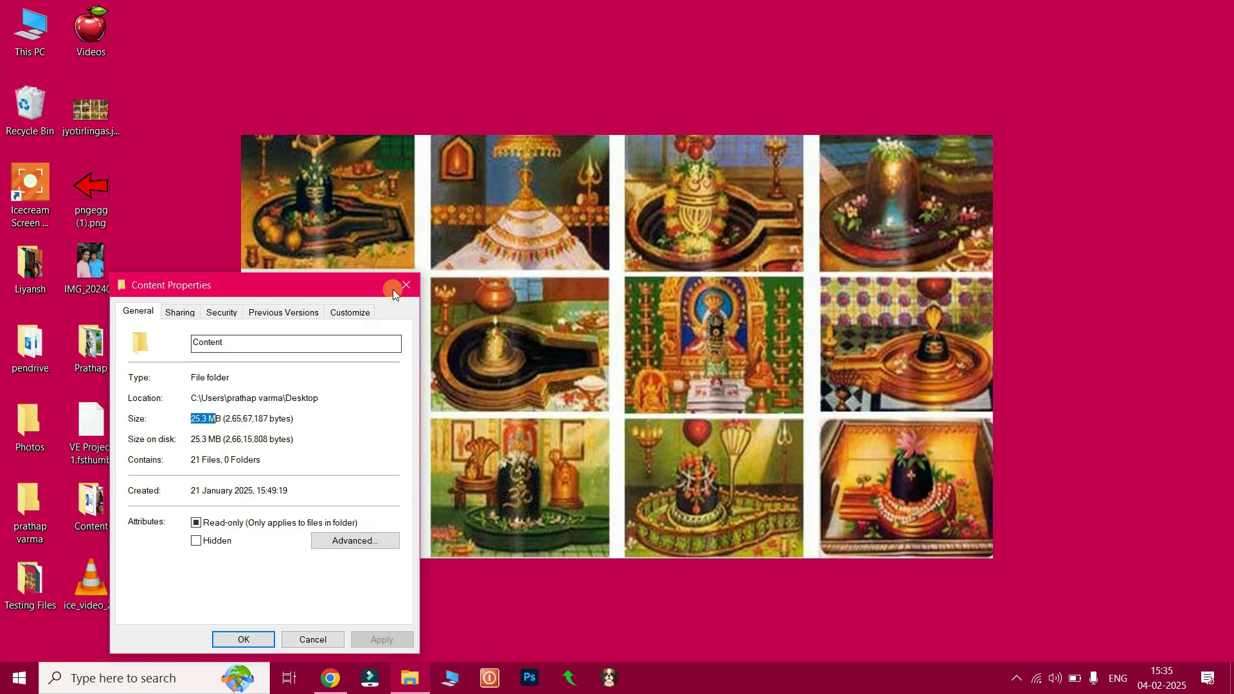
left_click(406, 285)
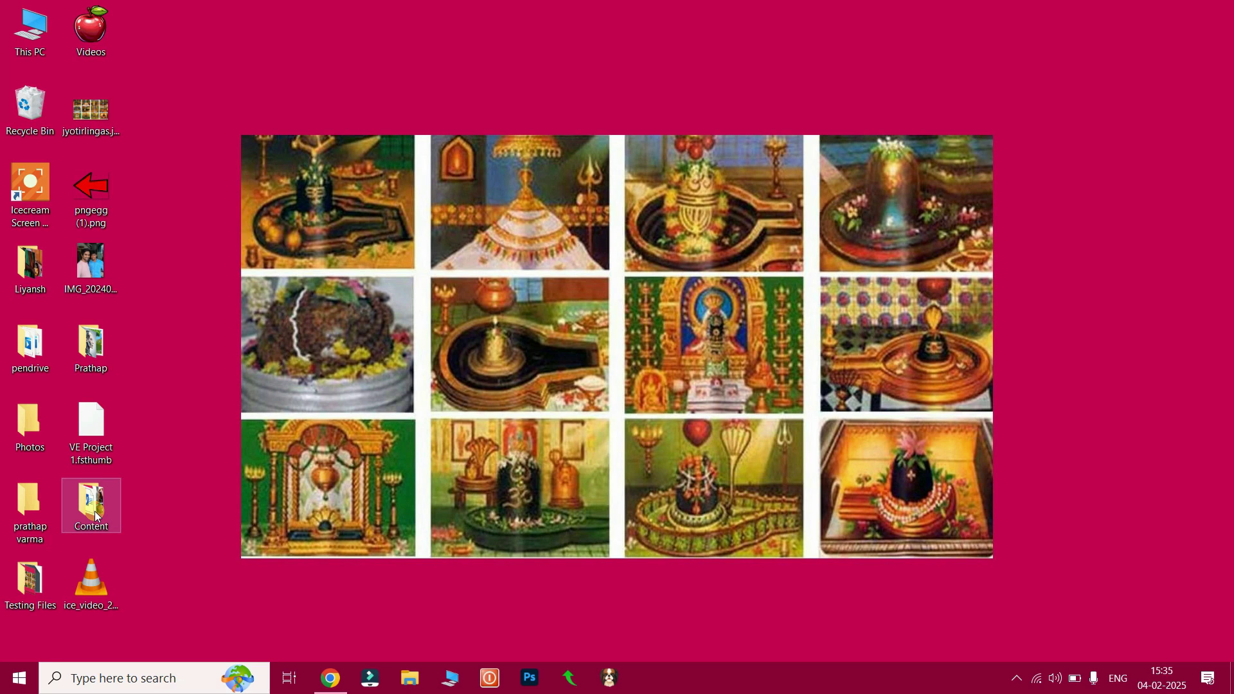
mouse_move(102, 508)
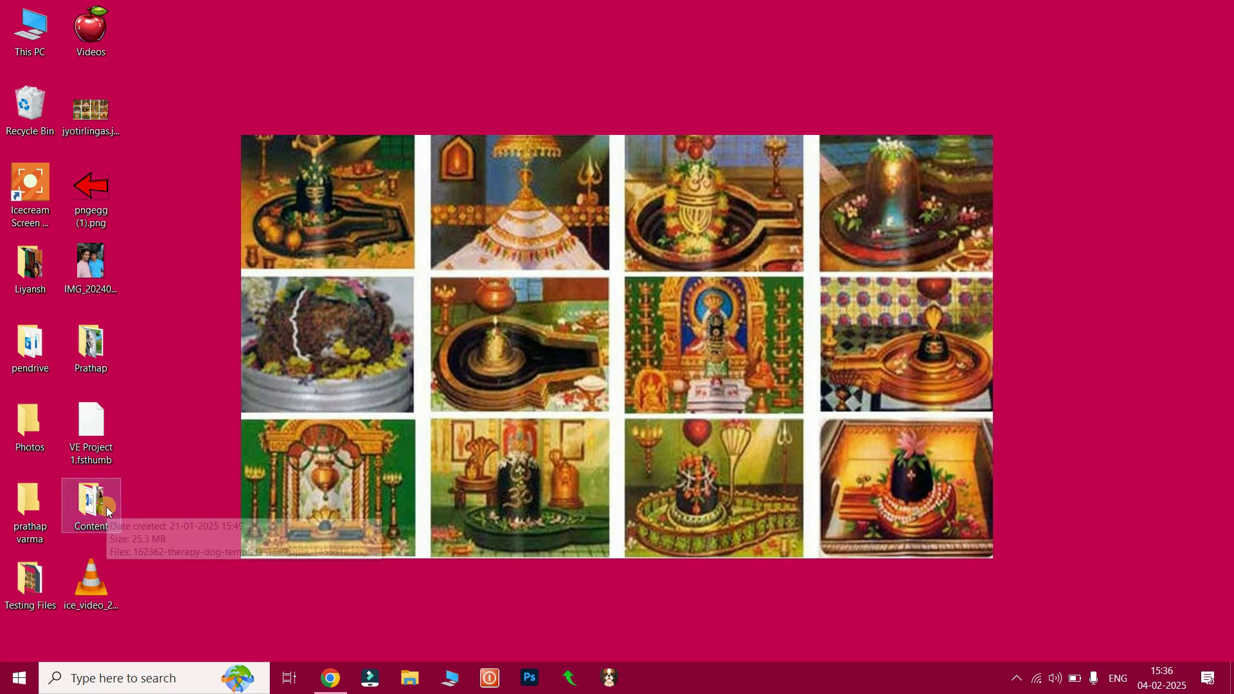
Bring Chrome back and start a software search on FileHippo
left_click(331, 679)
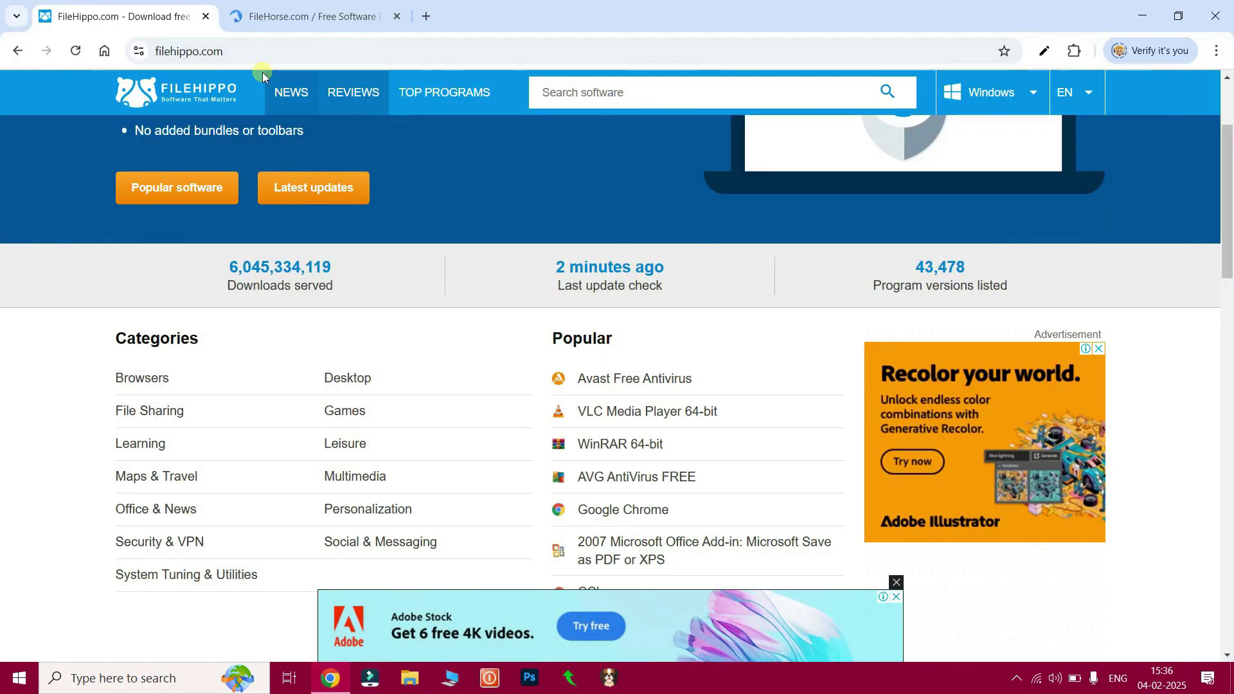
left_click(238, 56)
triple_click(237, 54)
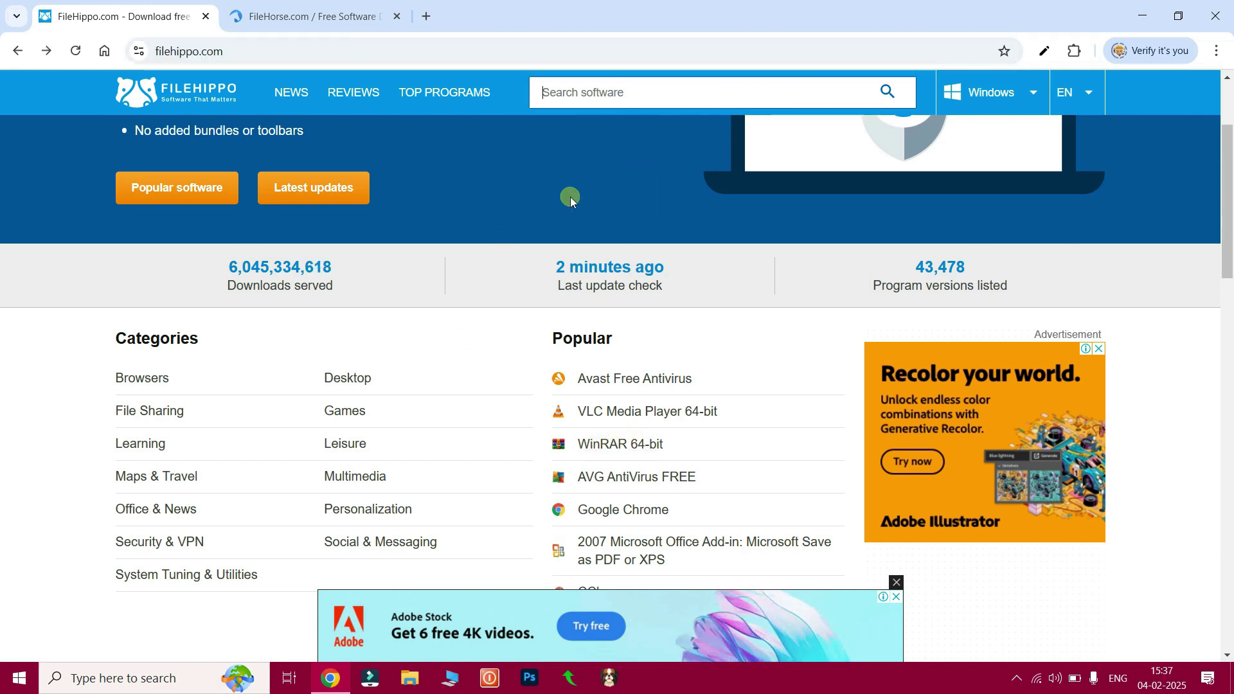
left_click(599, 94)
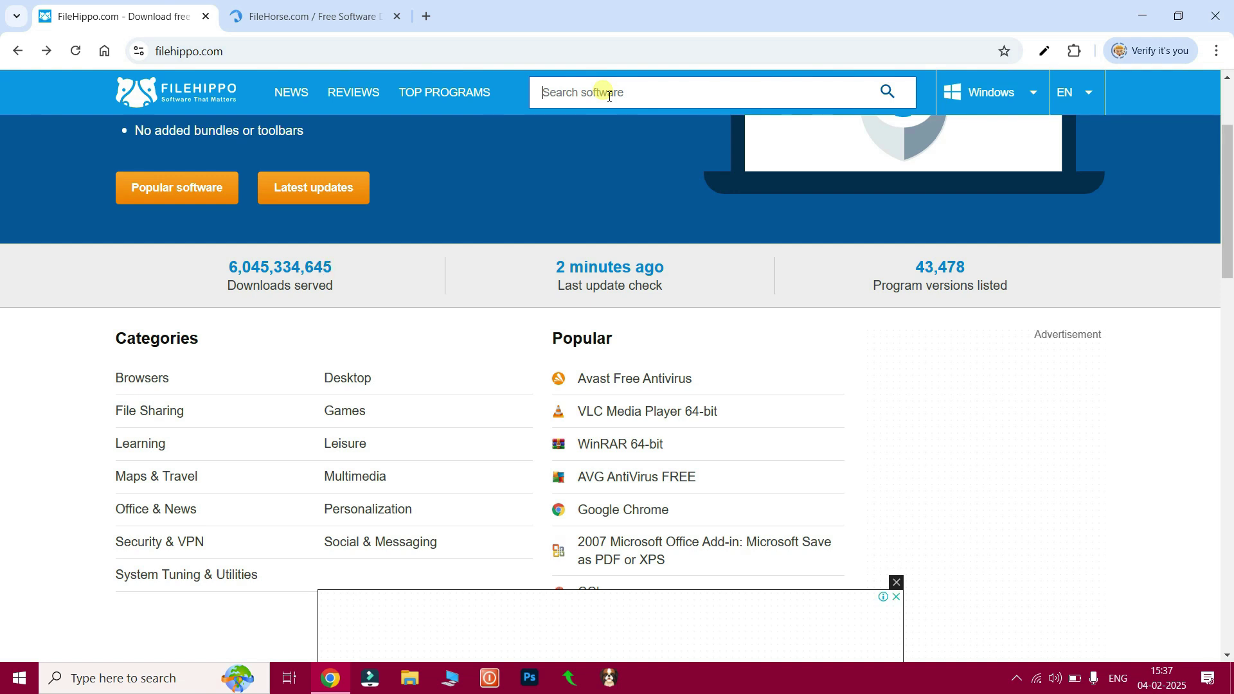
Search FileHorse for winrar, then minimize the browser to show the desktop
left_click(279, 9)
scroll(419, 228, "down", 2)
scroll(437, 160, "up", 2)
left_click(450, 118)
type("win")
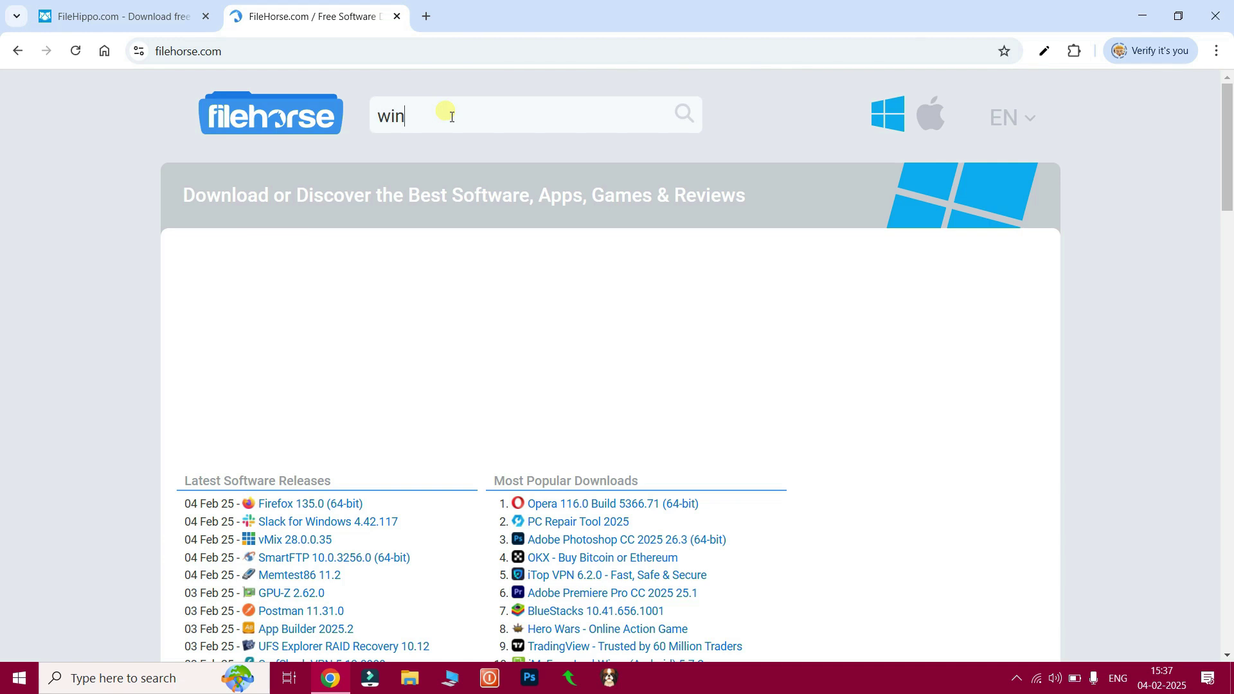
key("Return")
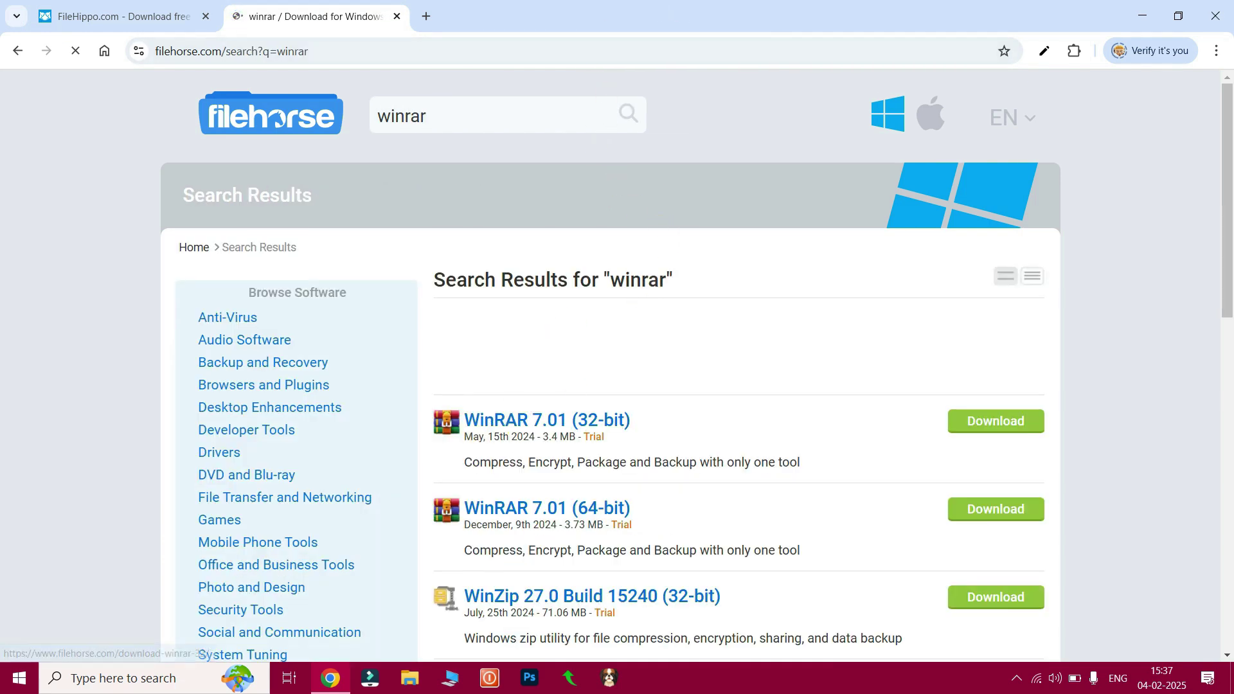
left_click(1142, 14)
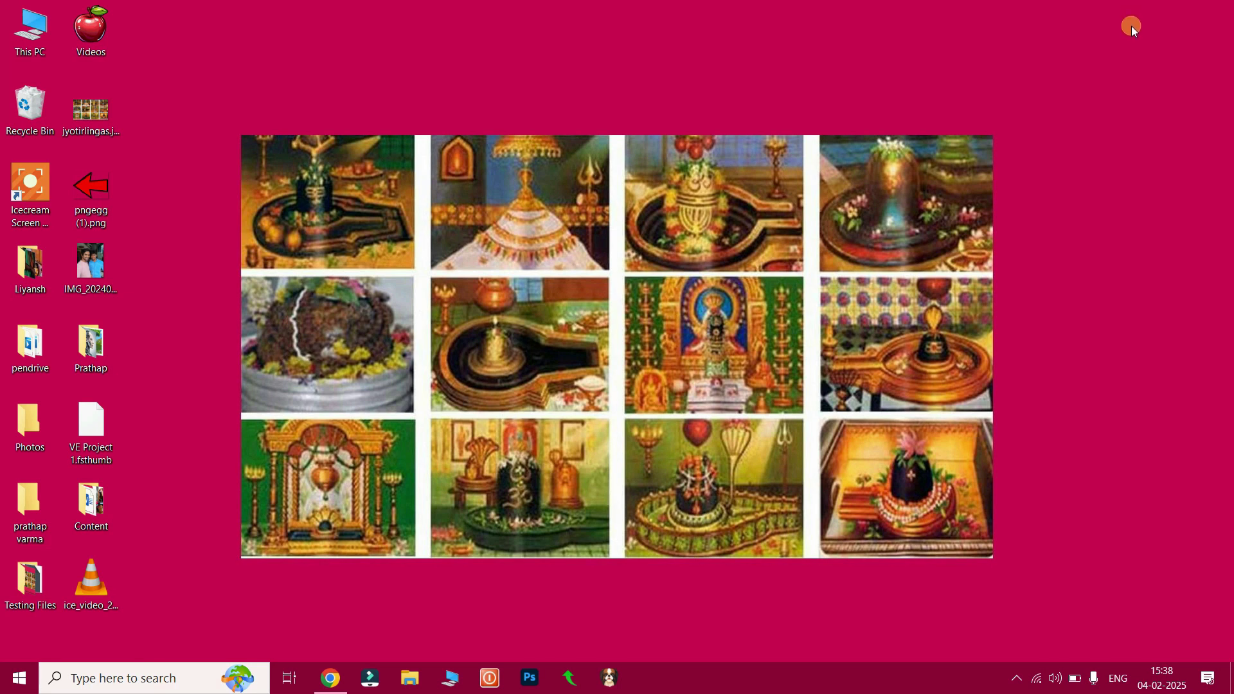
Add the desktop Content folder to a new archive and rename the archive
left_click(111, 508)
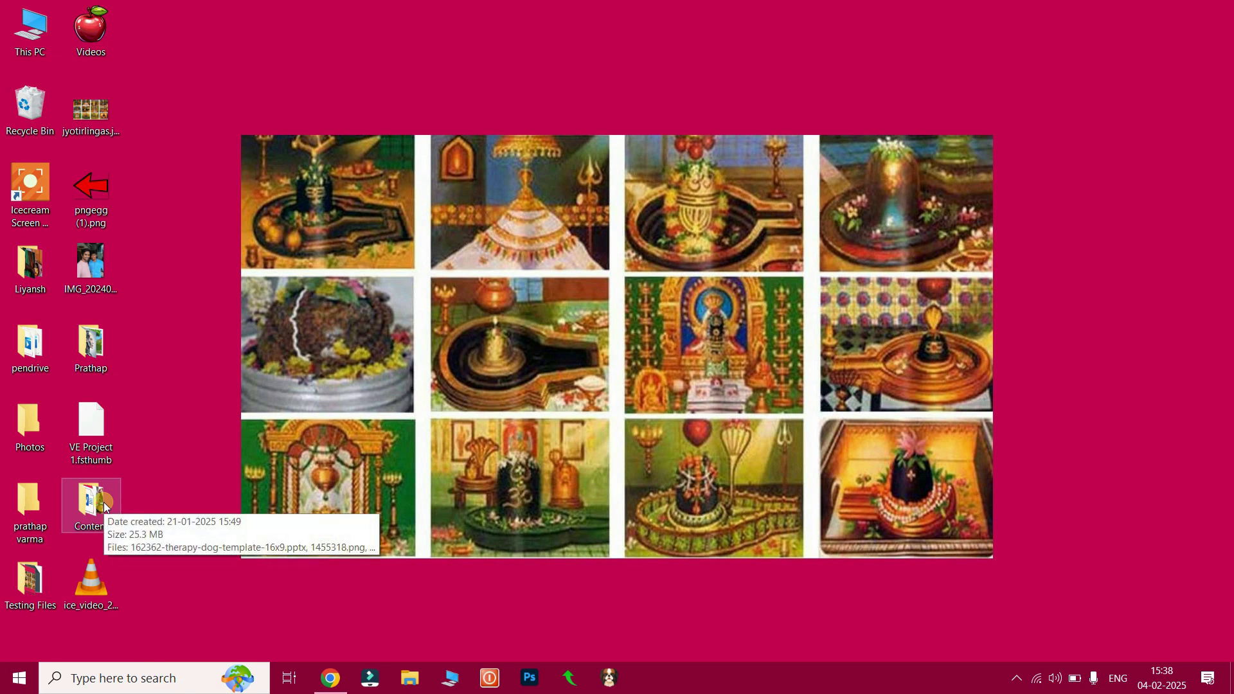
right_click(105, 506)
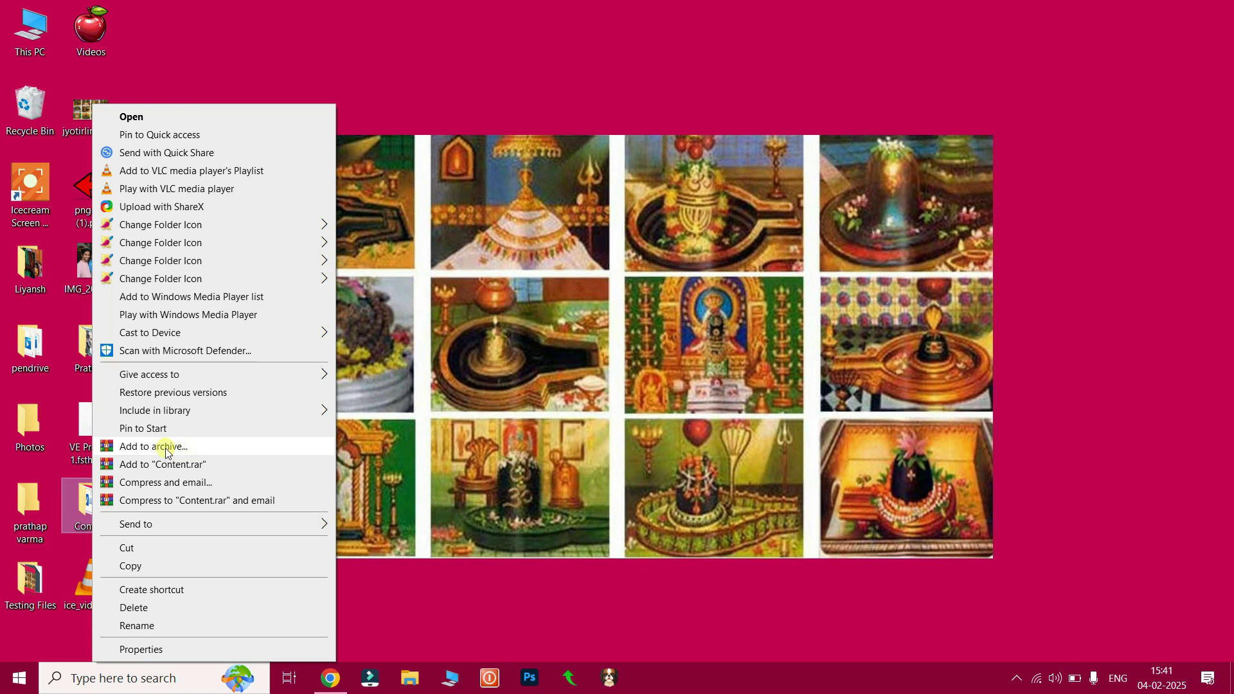
left_click(166, 449)
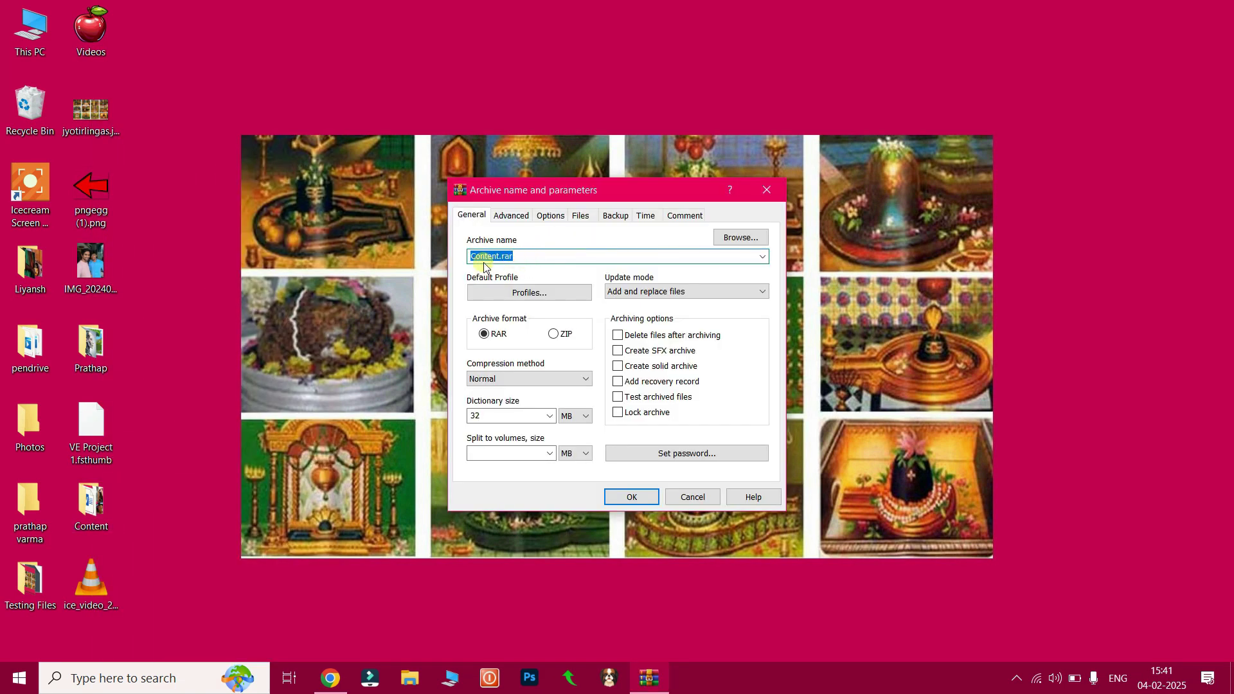
left_click_drag(501, 257, 471, 263)
type("prathapvarma")
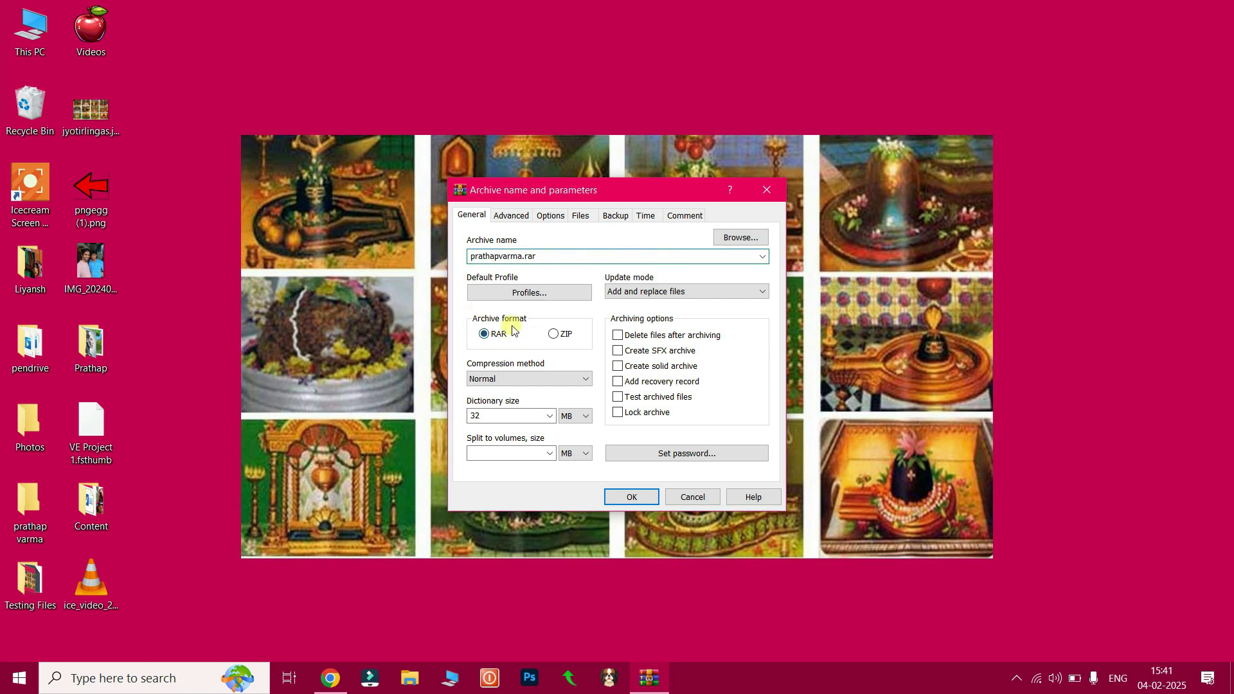
Set Best compression, 128 MB dictionary, solid and locked archive options, then create it
left_click(528, 380)
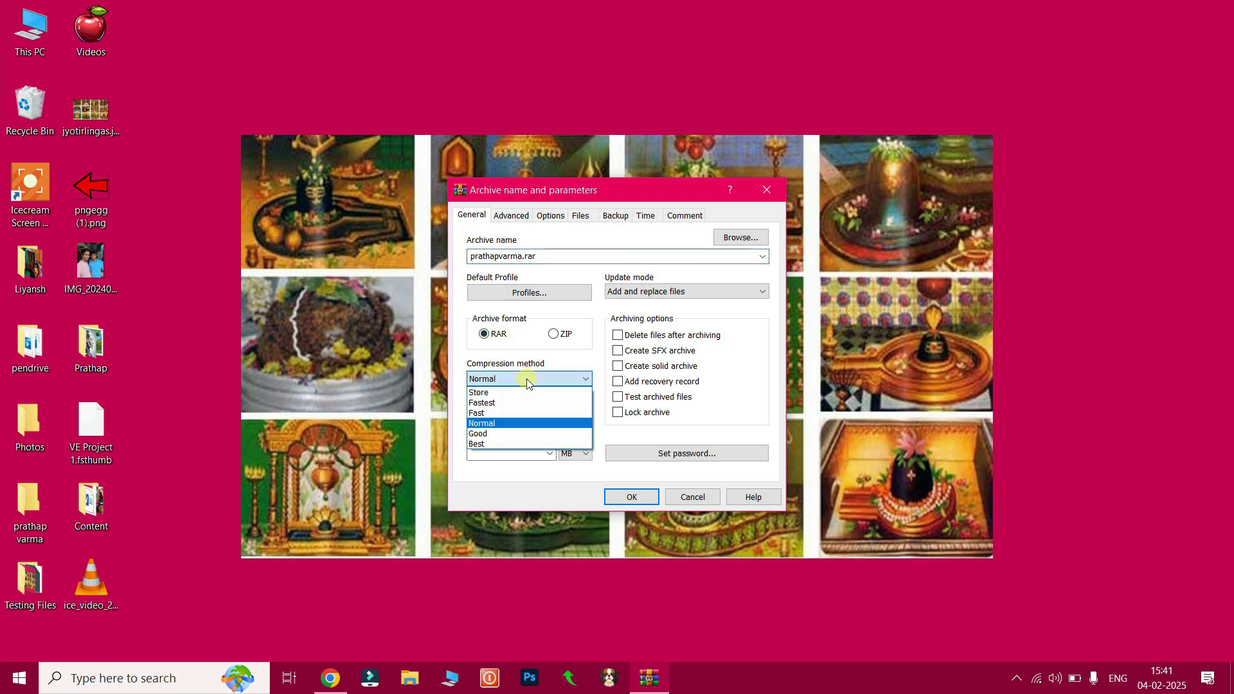
left_click(481, 446)
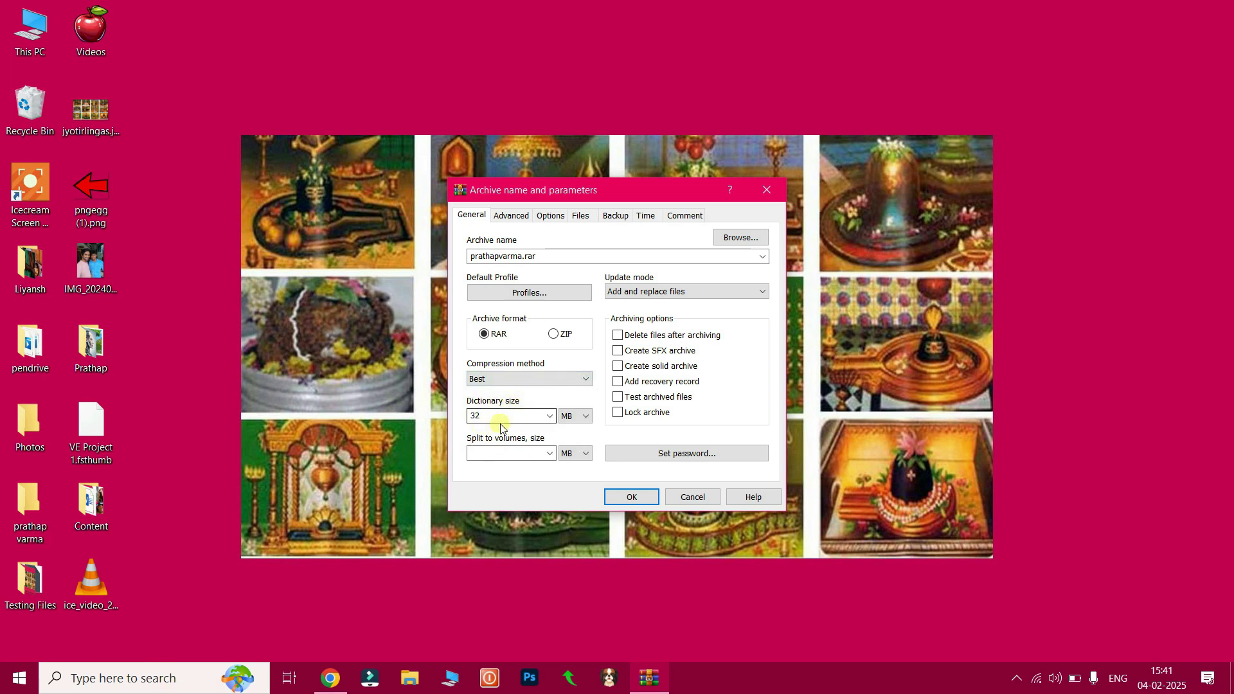
left_click(550, 418)
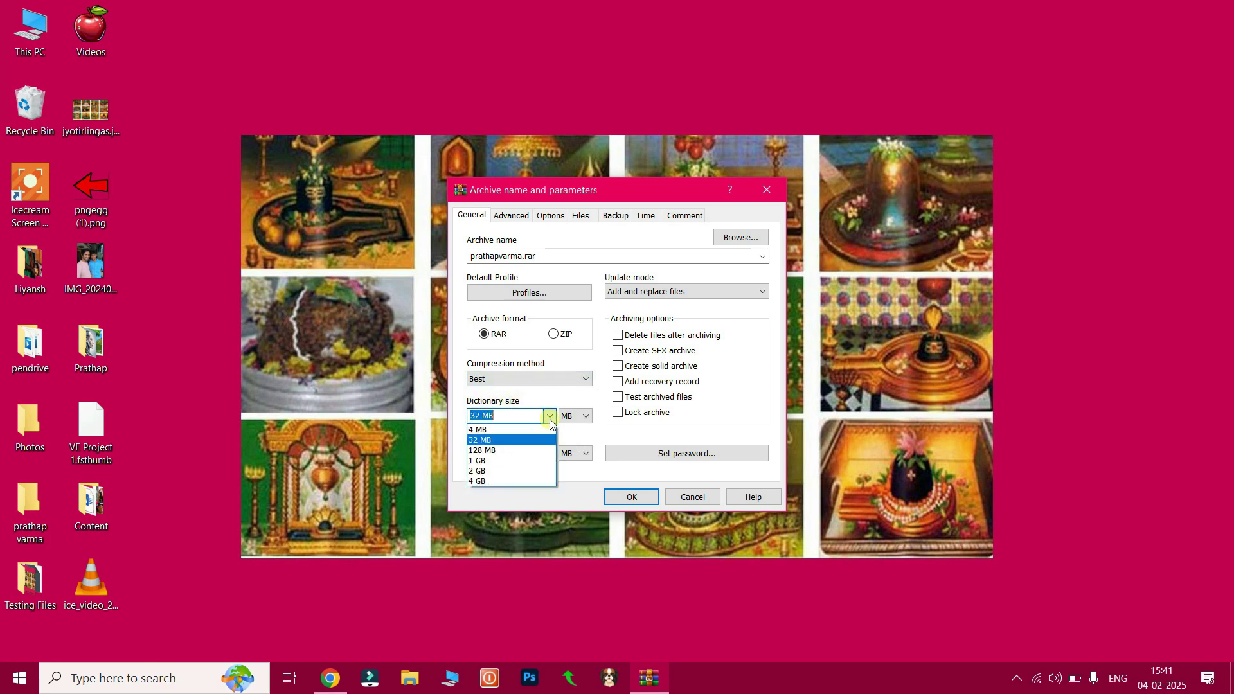
left_click(493, 453)
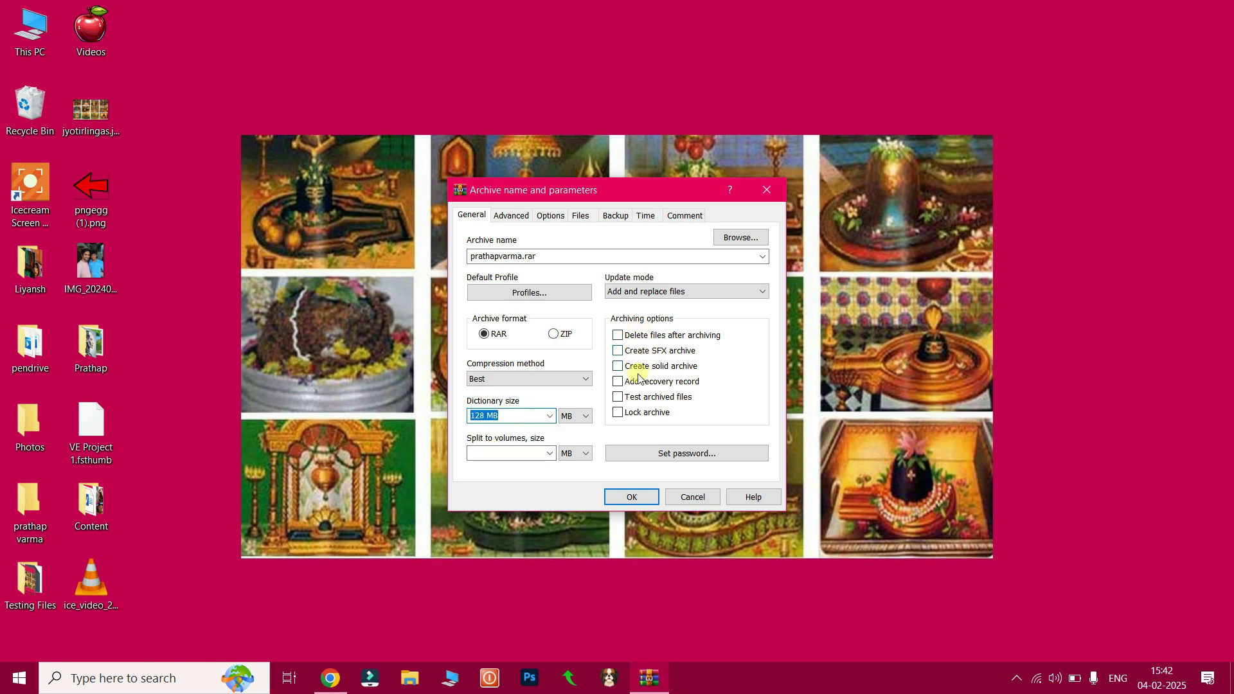
left_click(618, 367)
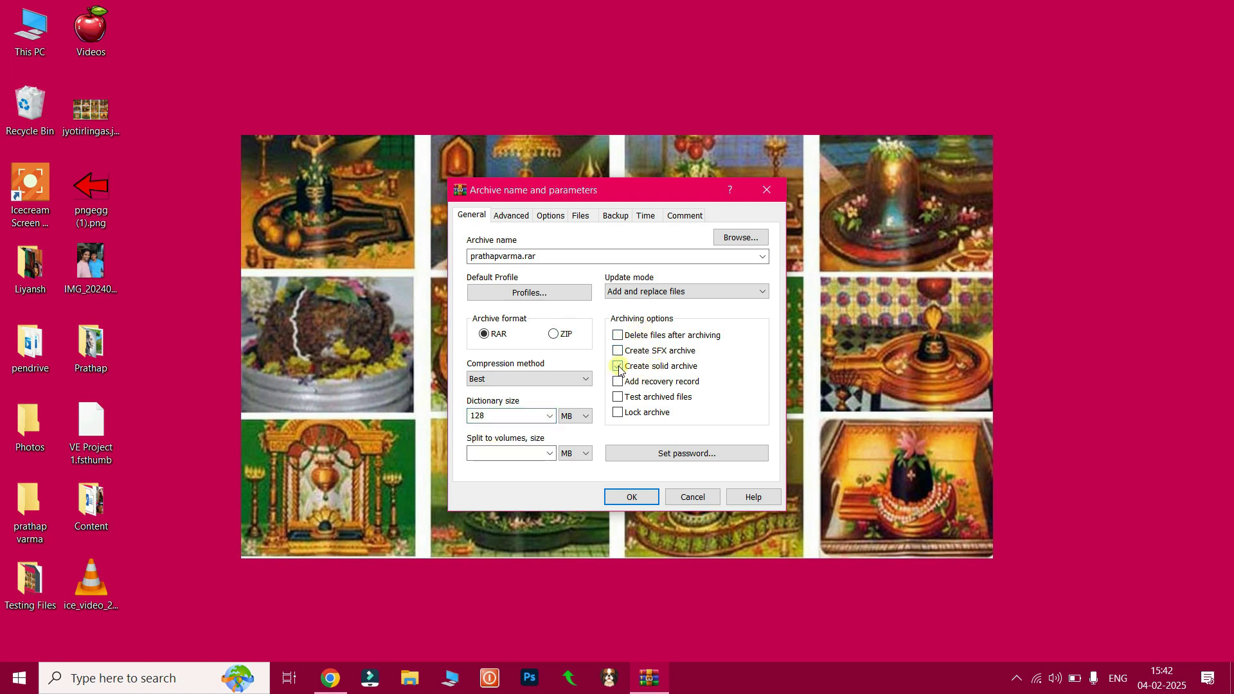
left_click(618, 413)
left_click(637, 499)
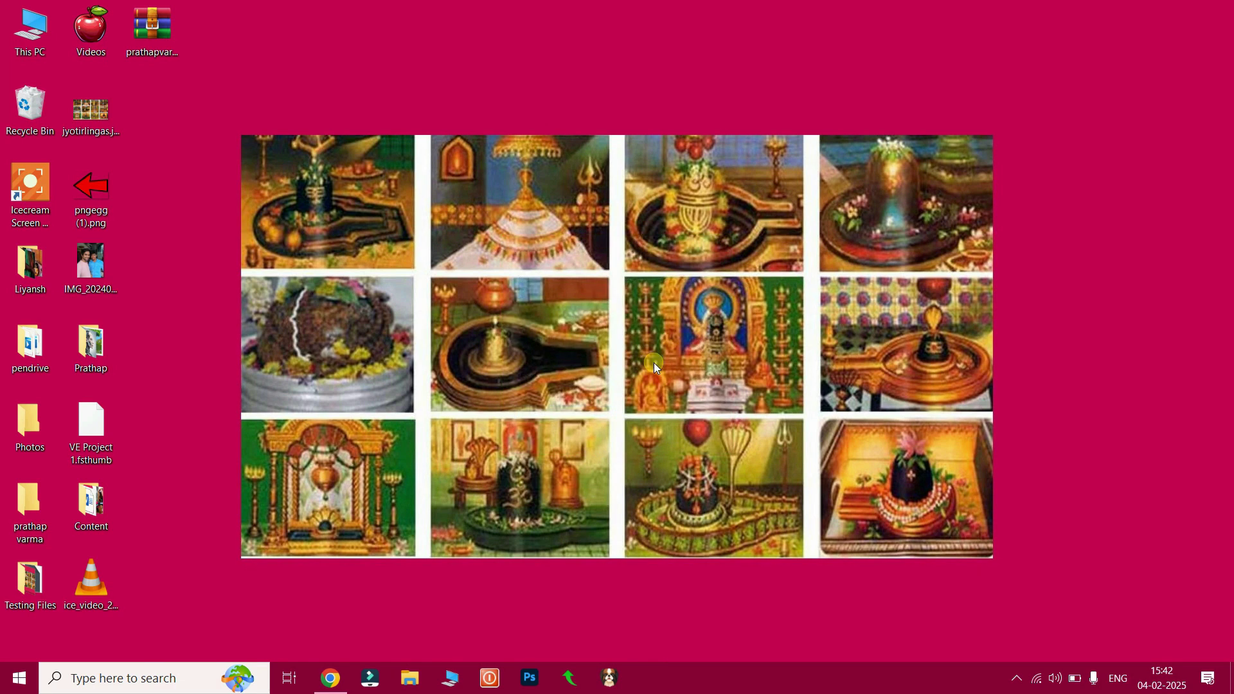
left_click_drag(269, 23, 141, 65)
left_click(249, 61)
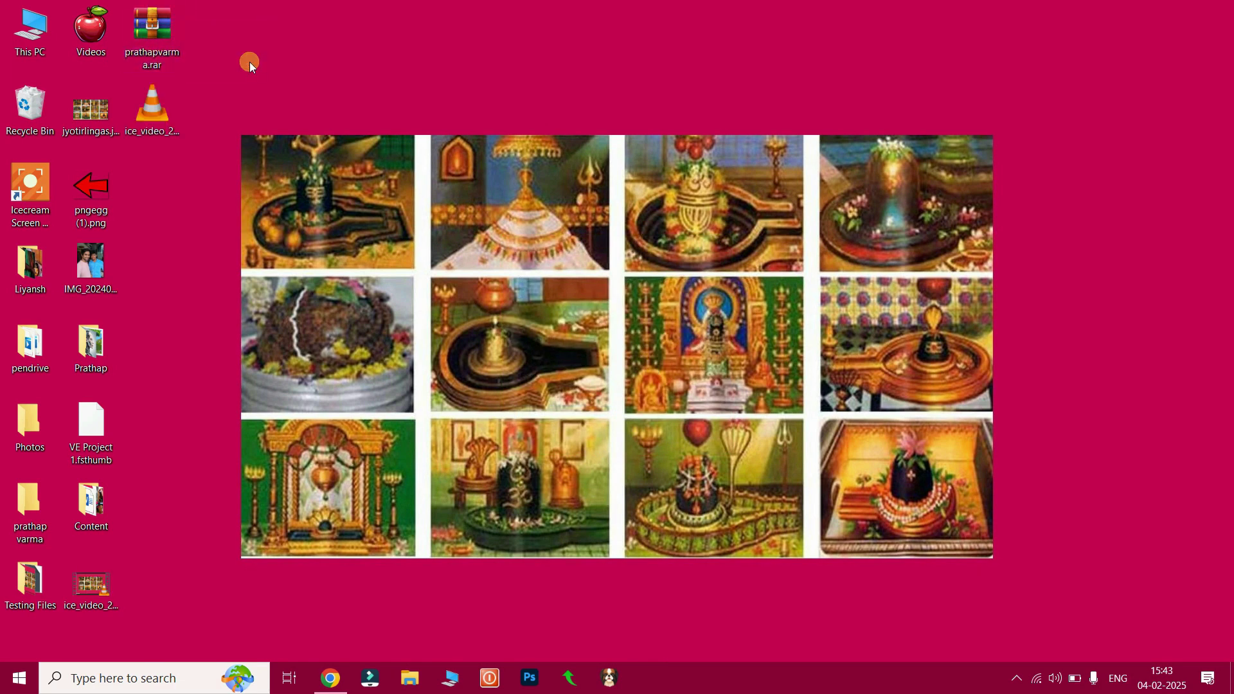
right_click(168, 33)
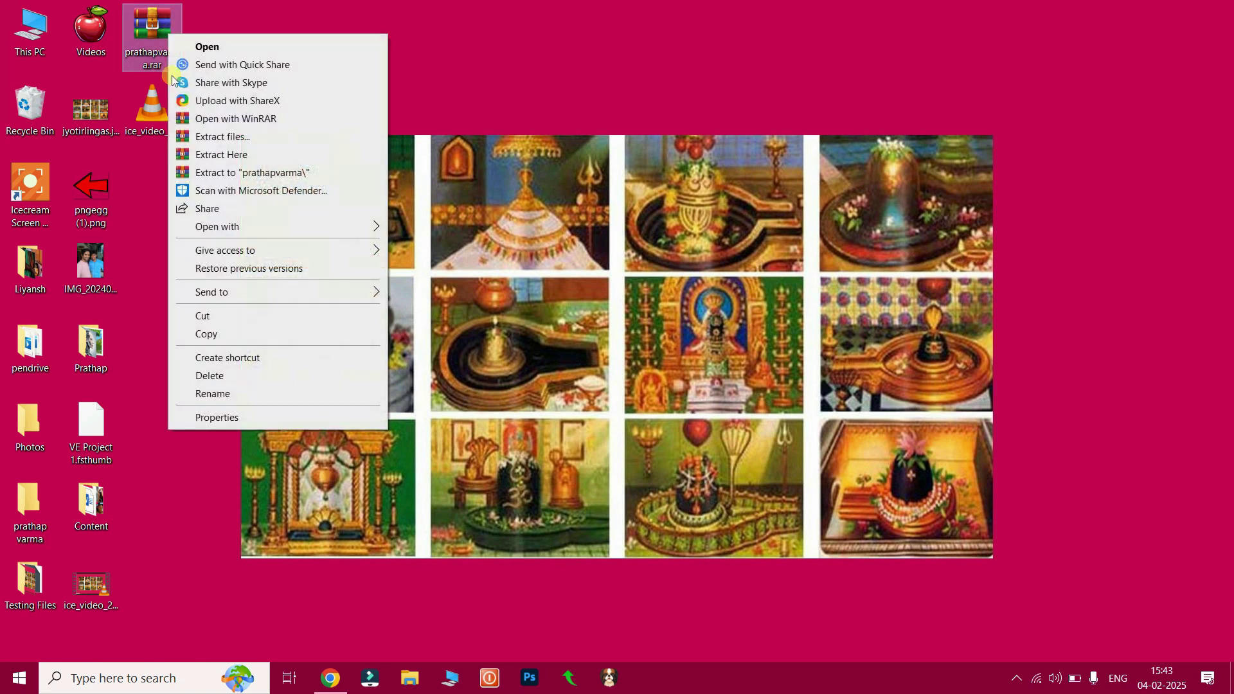
left_click(240, 426)
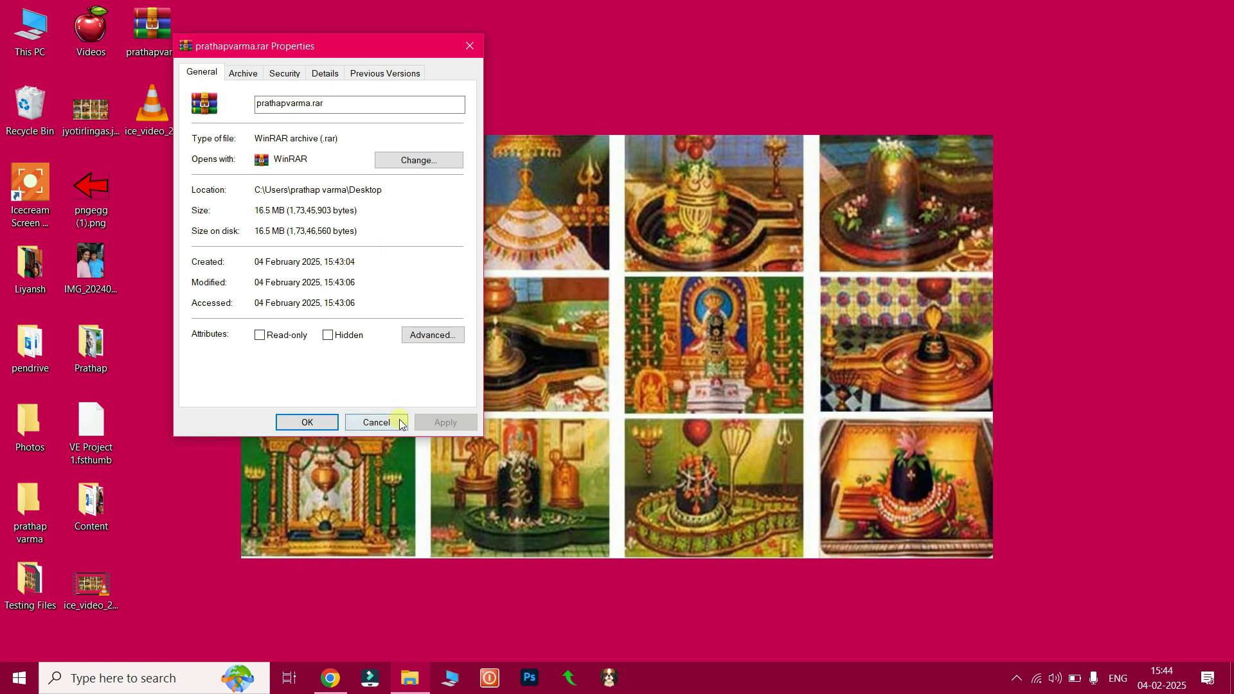
left_click(376, 422)
Check the Content folder's contents, then permanently delete it with Shift+Delete
left_click(100, 516)
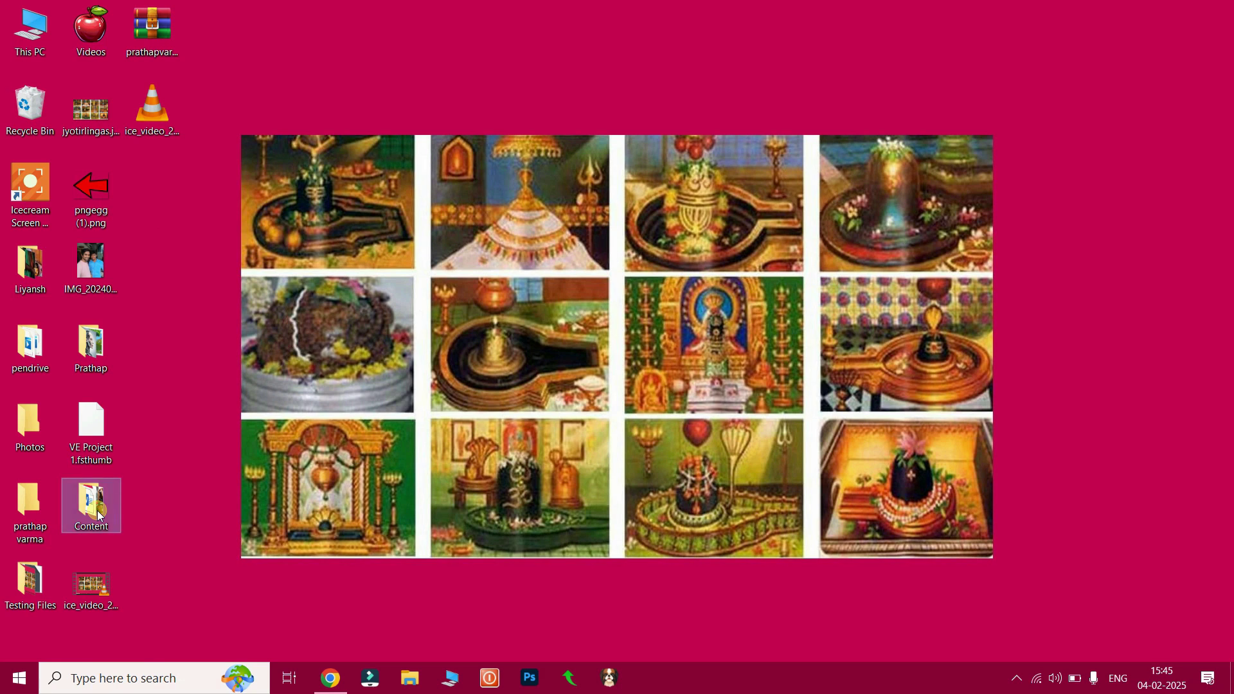
double_click(100, 517)
left_click(952, 71)
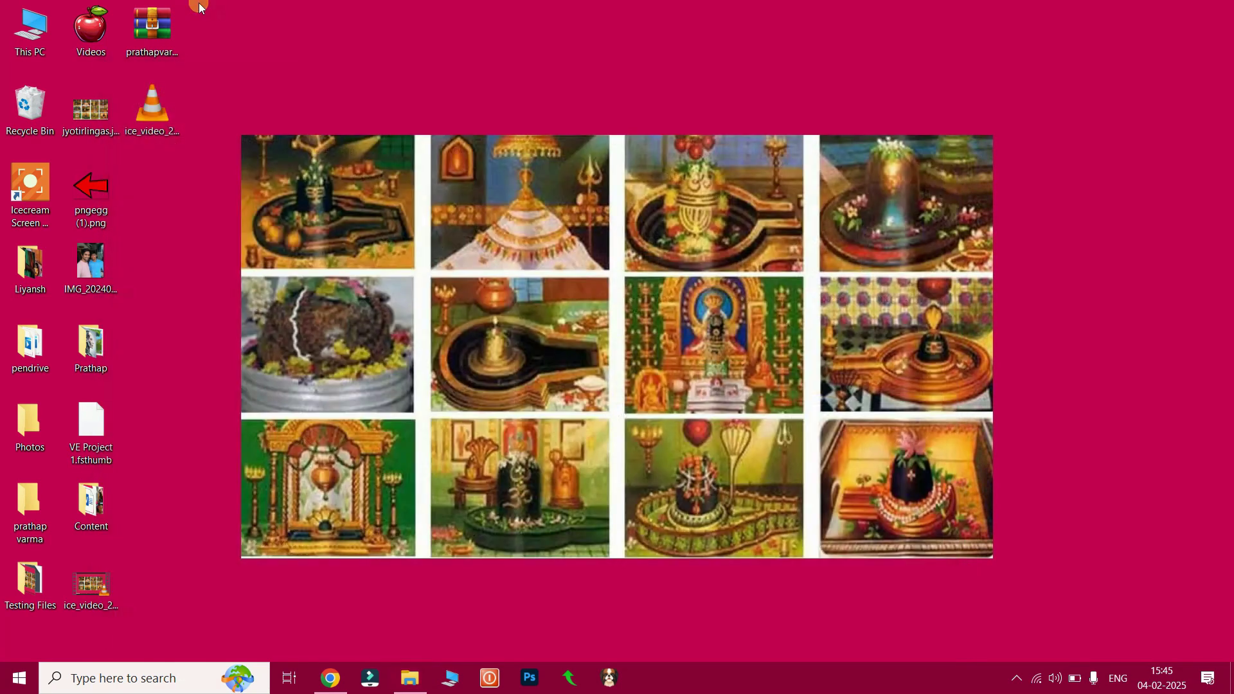
left_click(100, 508)
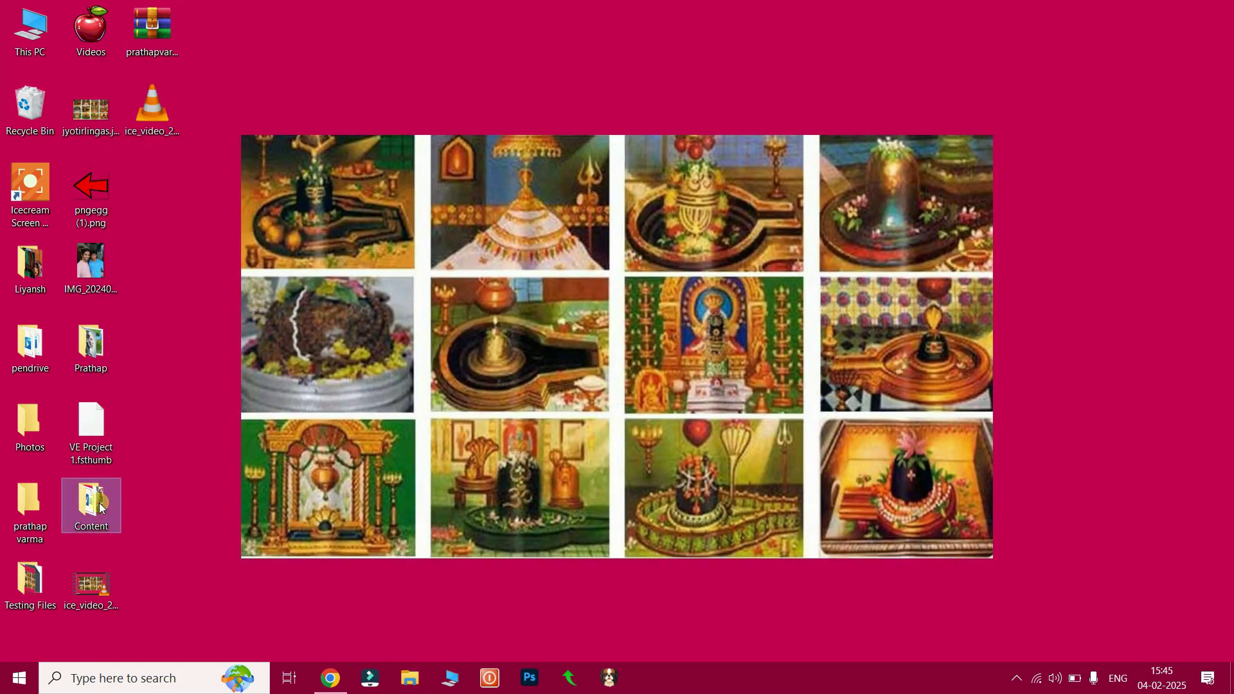
key("shift+Delete")
key("Return")
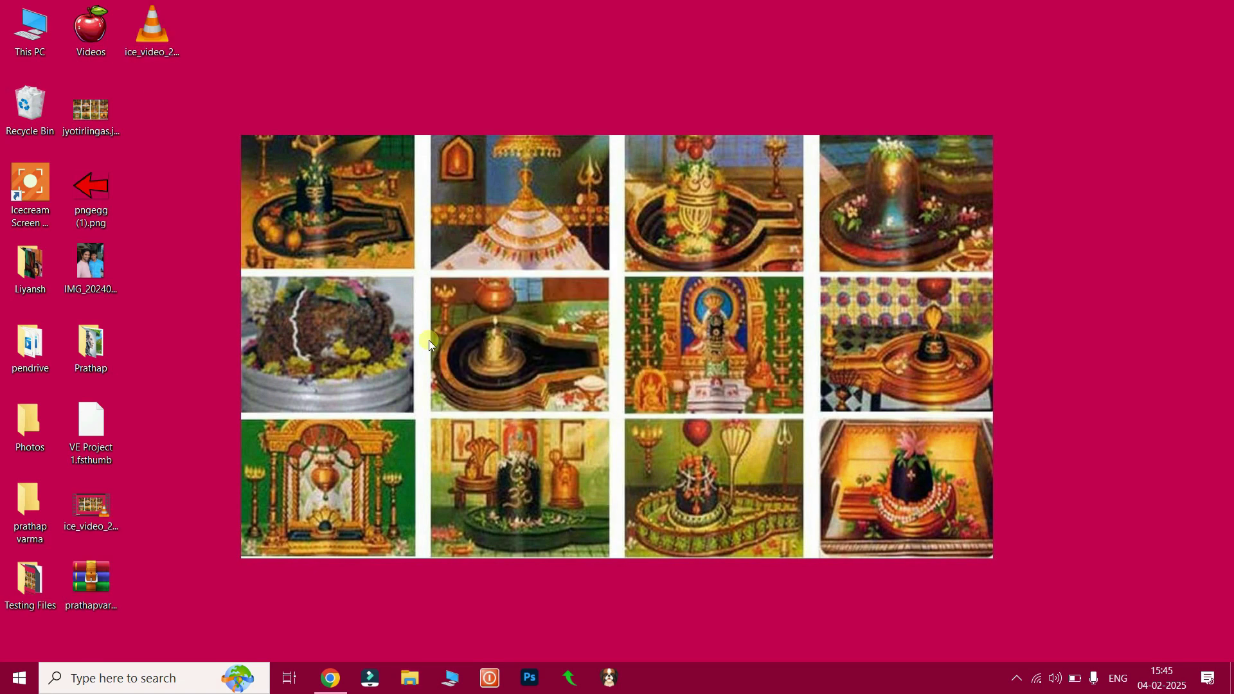
Extract the RAR archive into its own folder and reposition it on the desktop
right_click(101, 588)
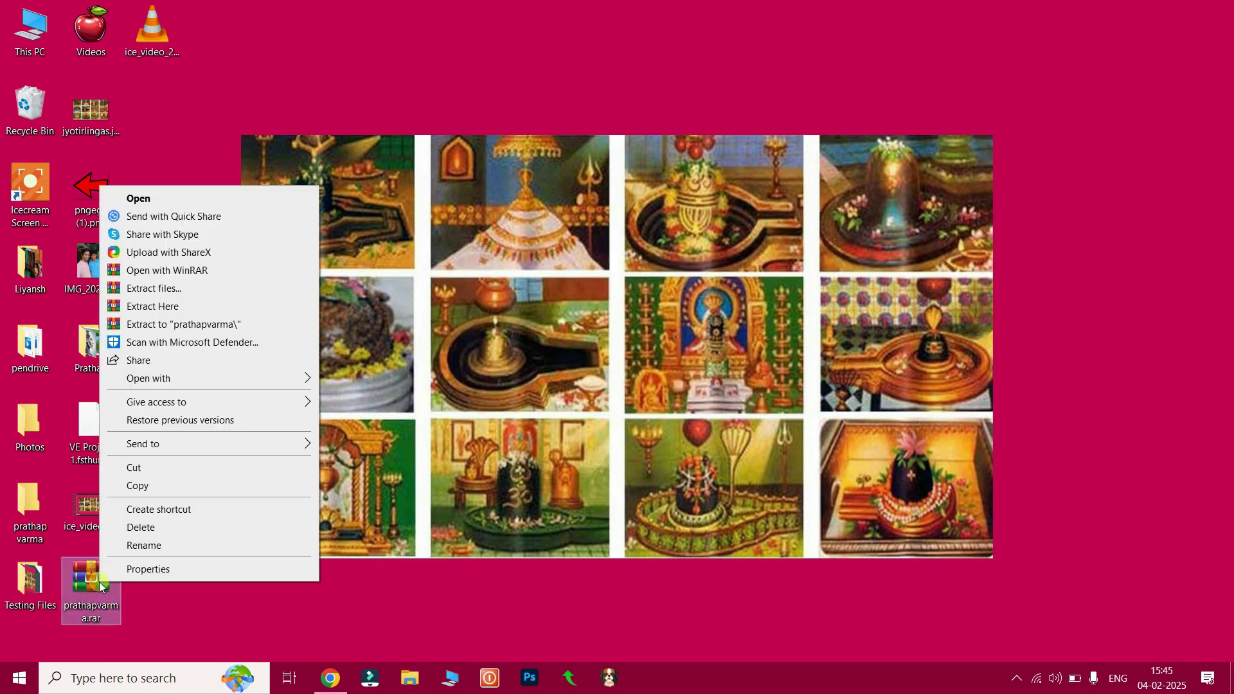
left_click(217, 326)
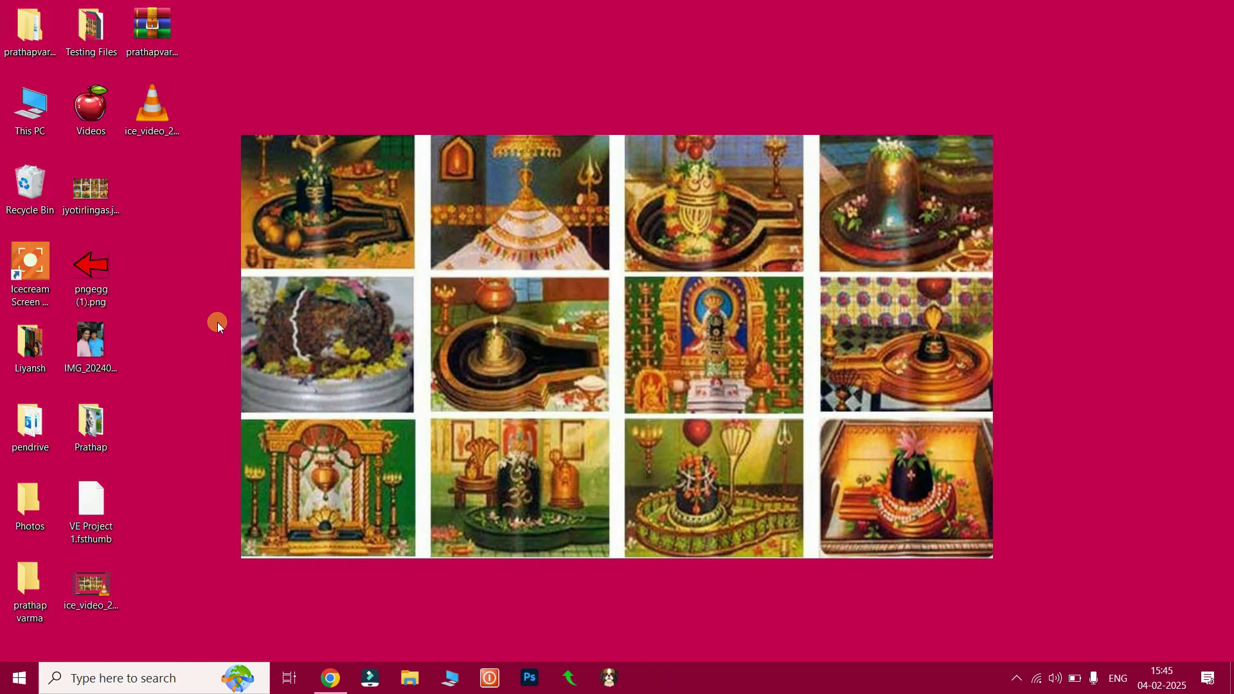
left_click_drag(26, 28, 171, 184)
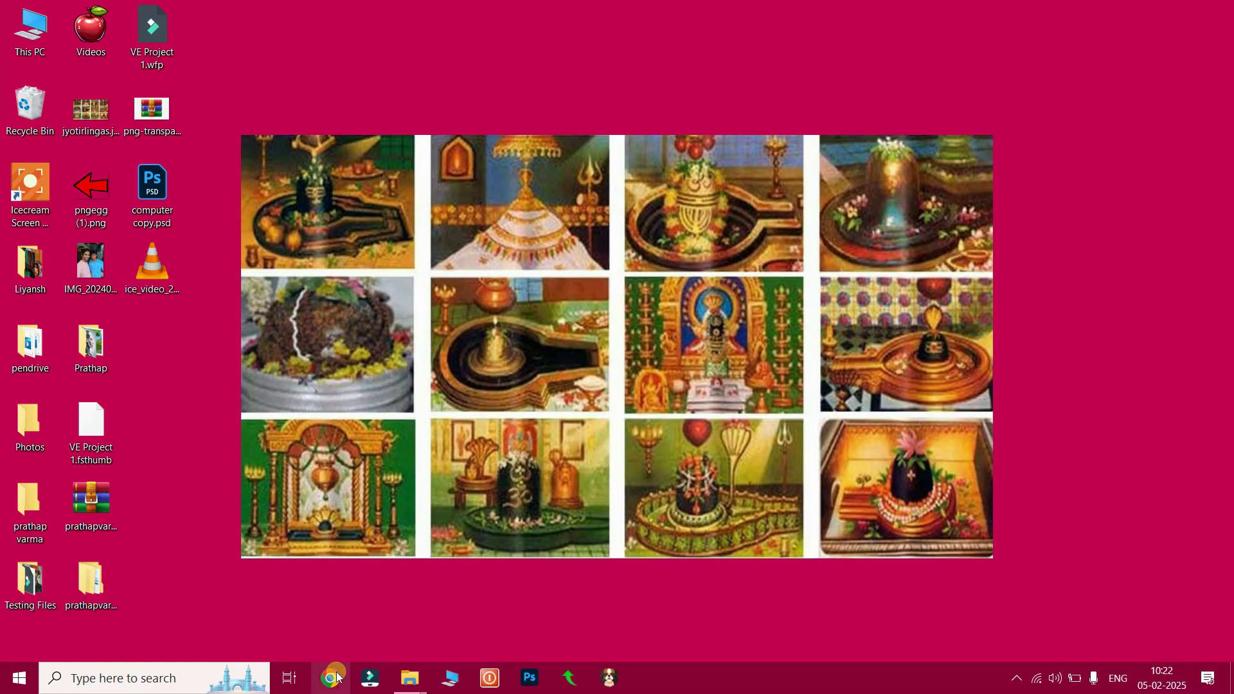
Search Google in Chrome for 'kapwing translate video'
left_click(332, 678)
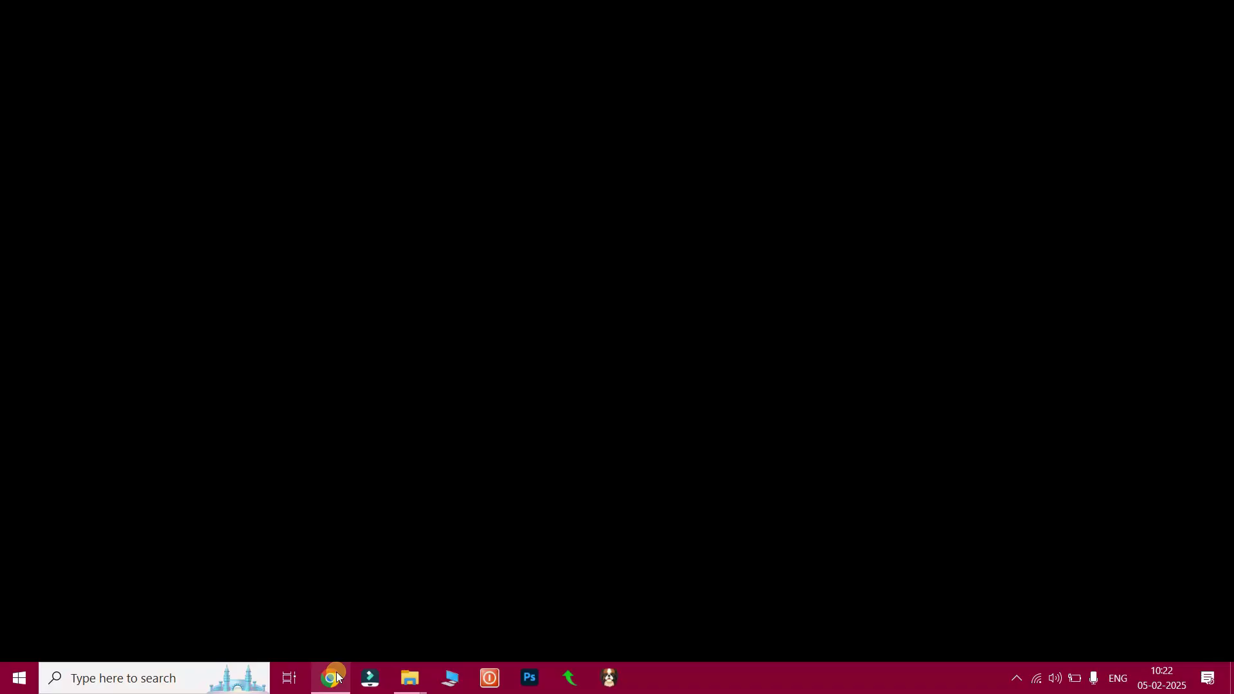
left_click(510, 308)
type("kapwi")
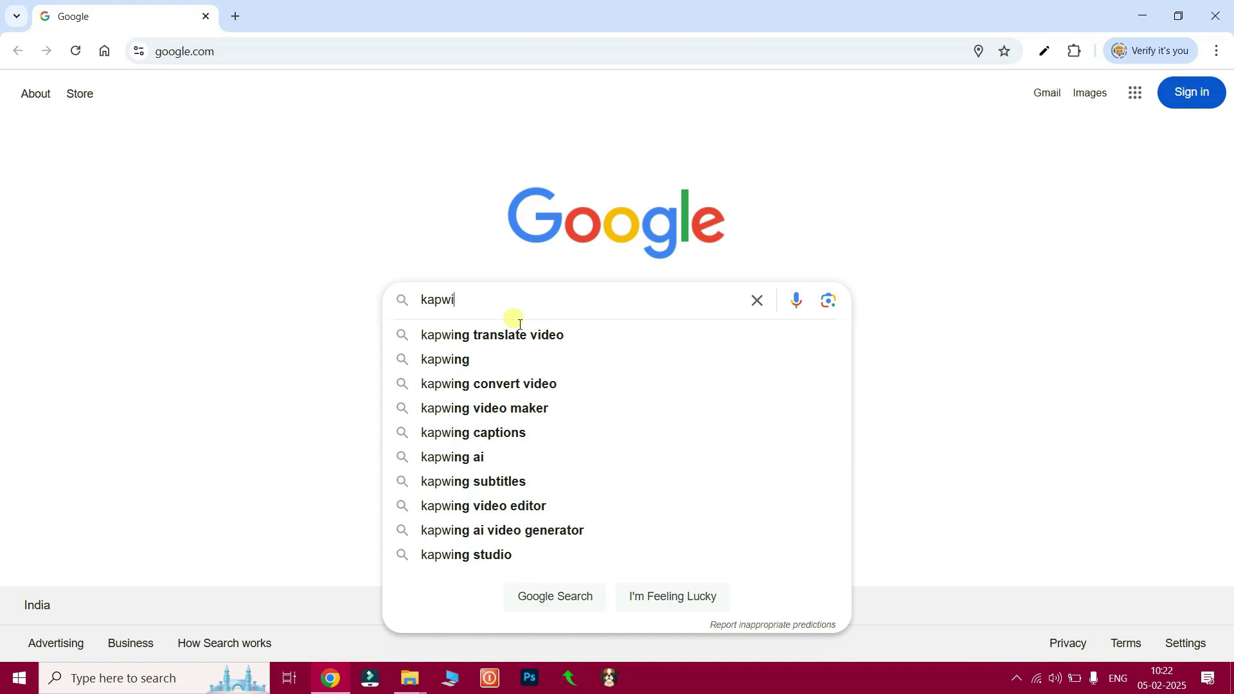
left_click(513, 336)
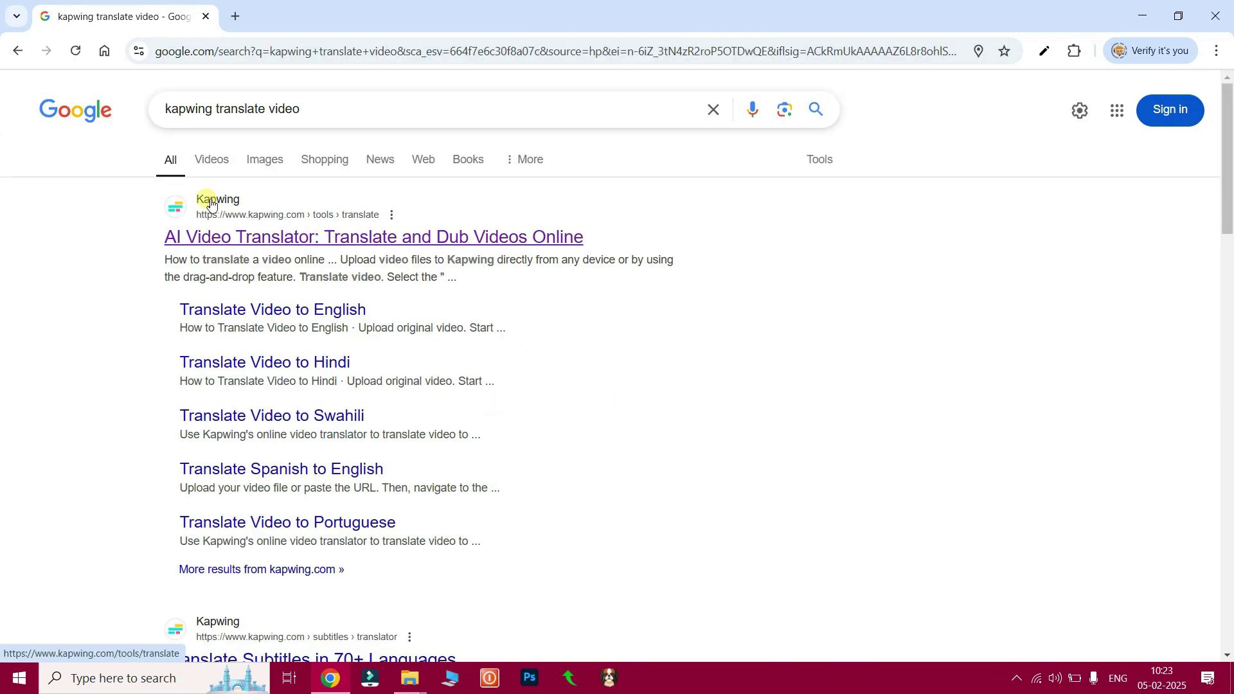
Open Kapwing's AI Video Translator page and launch its editor for a video upload
left_click(288, 240)
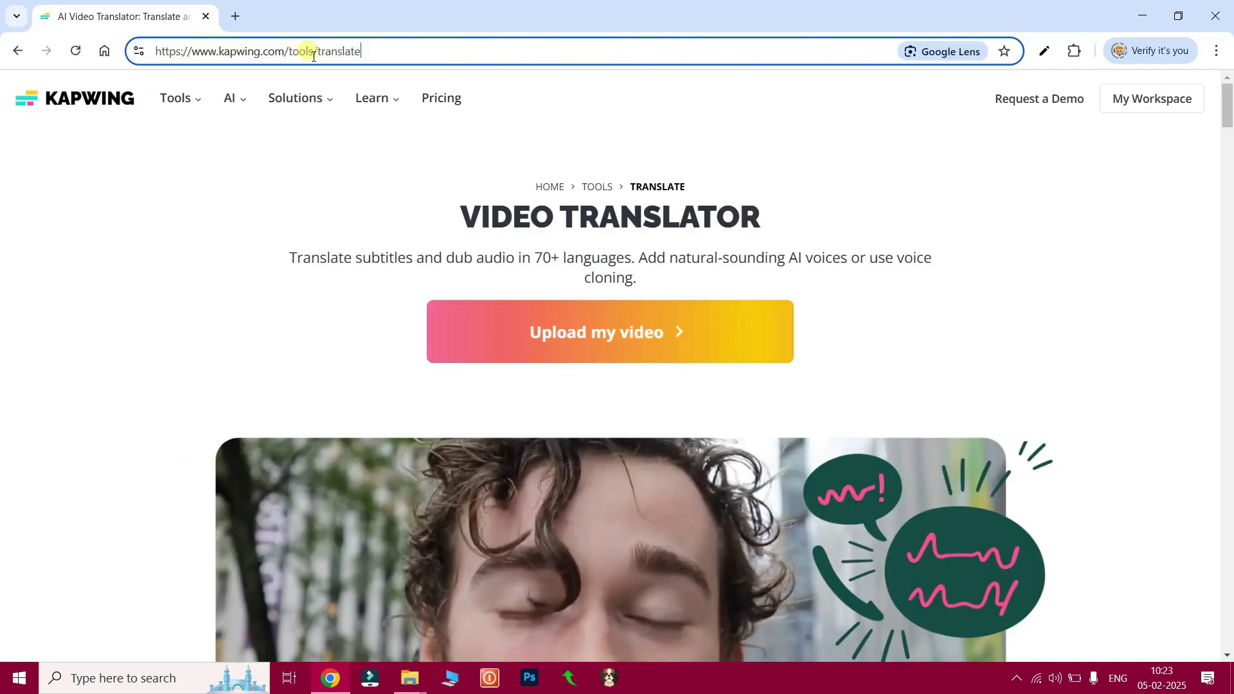
left_click_drag(373, 51, 161, 46)
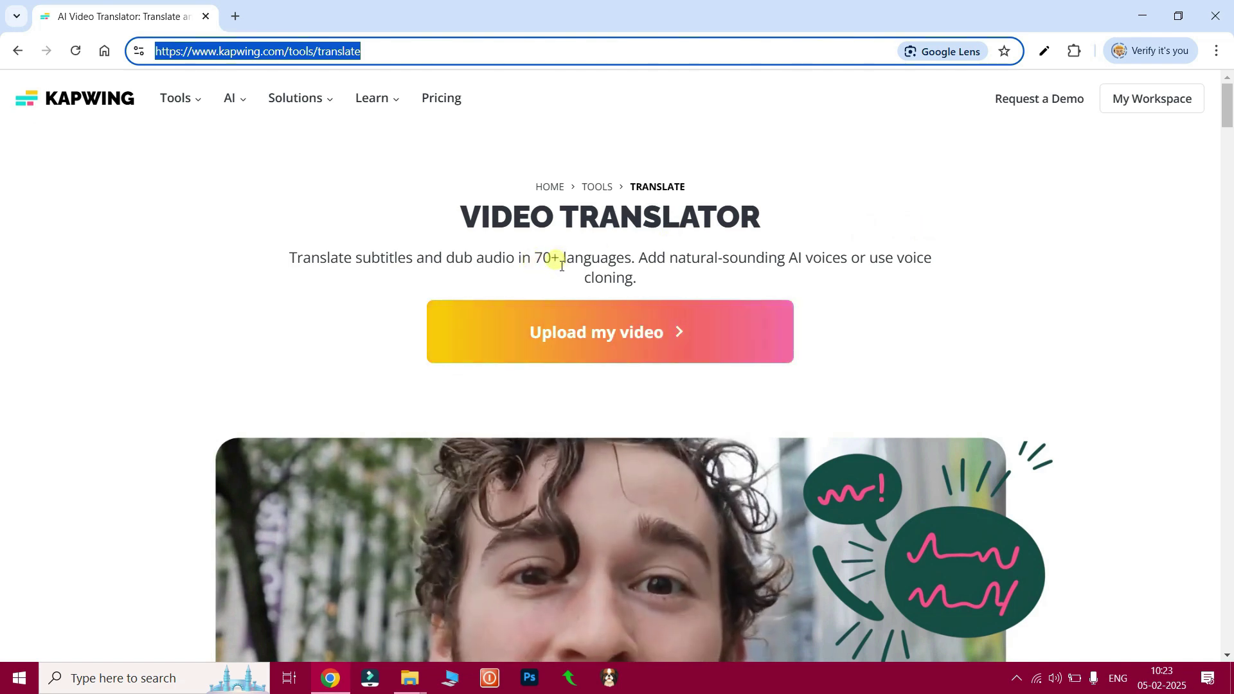
scroll(616, 203, "down", 1)
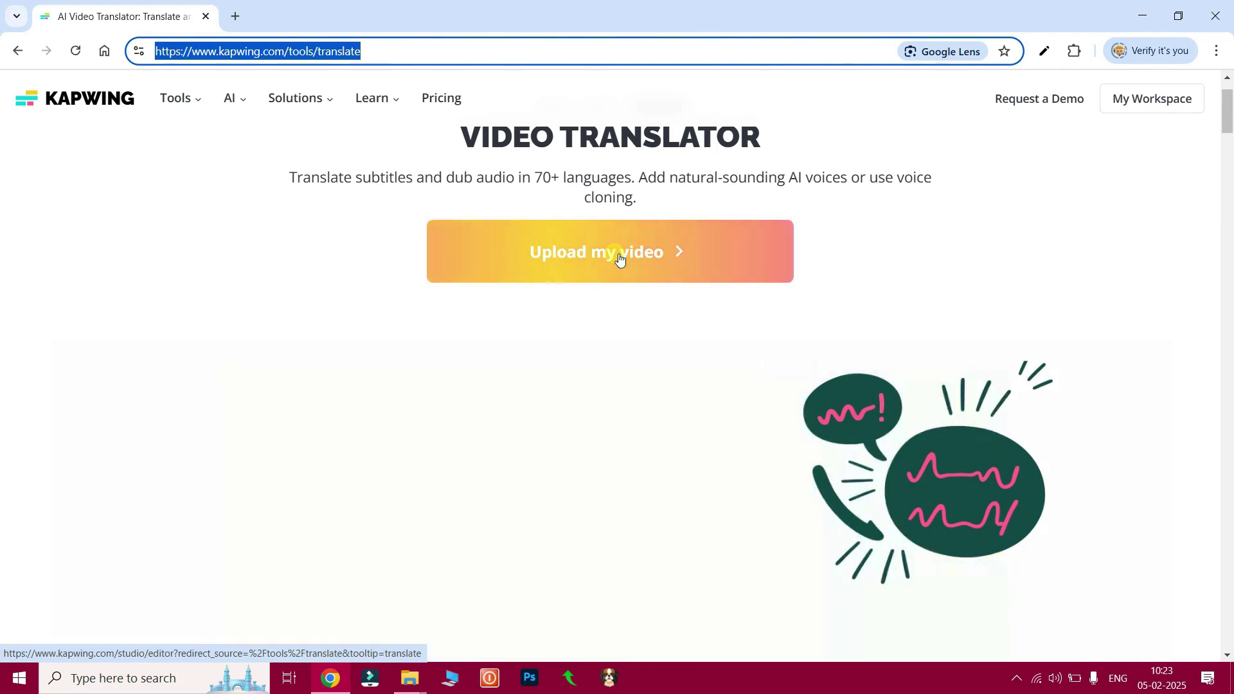
left_click(617, 257)
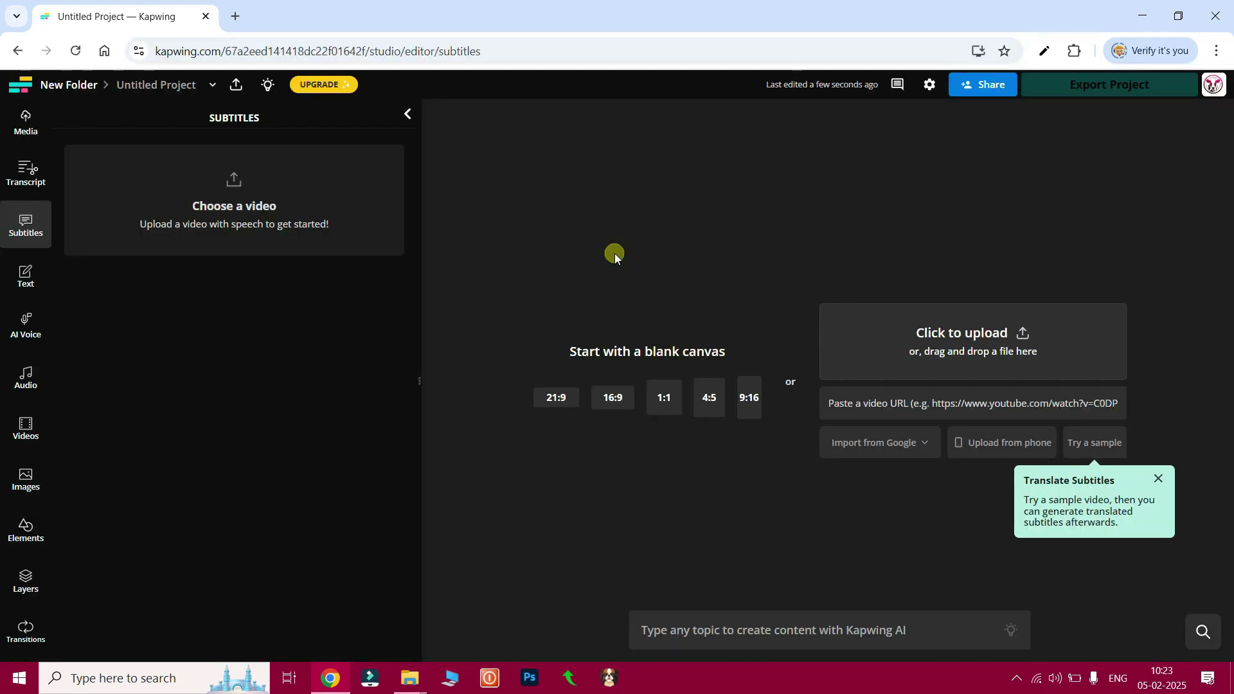
Upload Old Video.mp4 into the Kapwing project and preview its playback
left_click(249, 213)
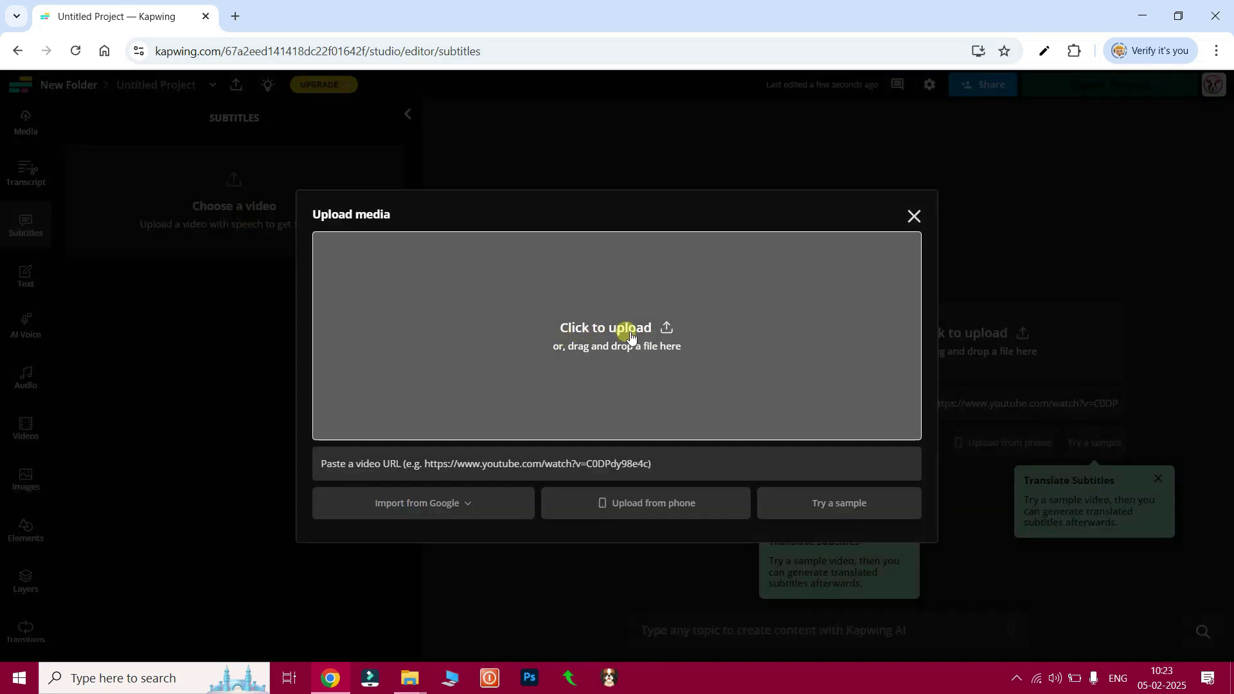
left_click(626, 337)
left_click(1088, 161)
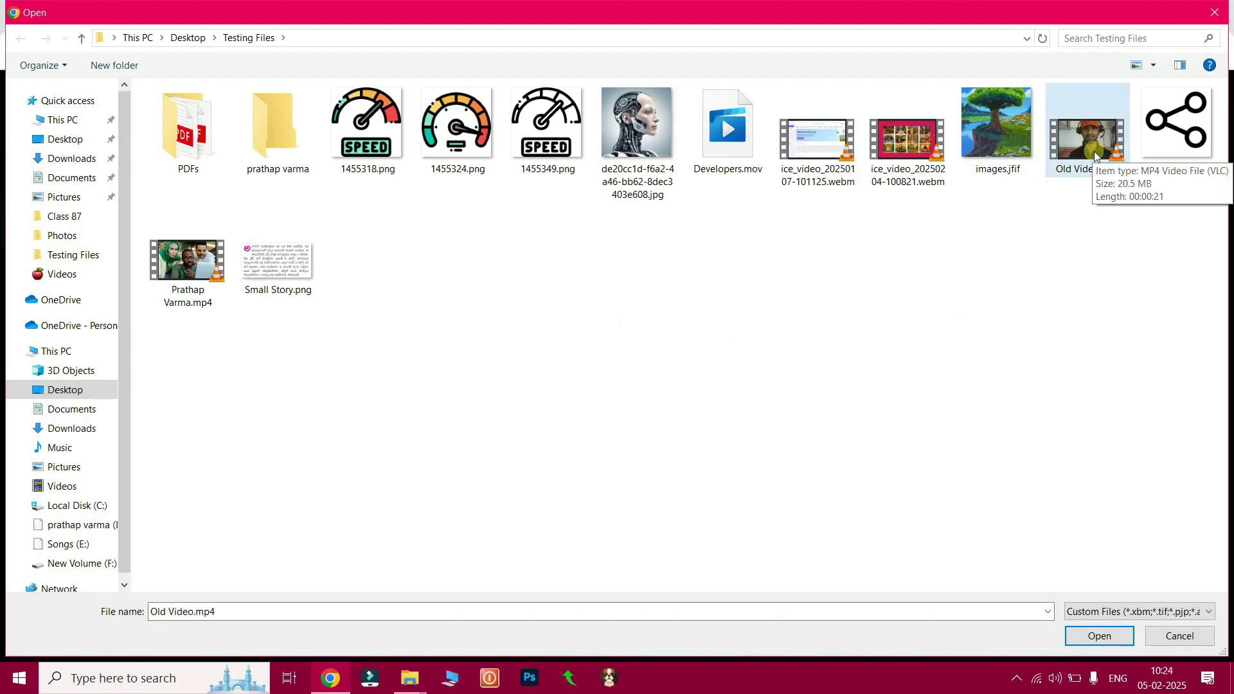
left_click(1080, 637)
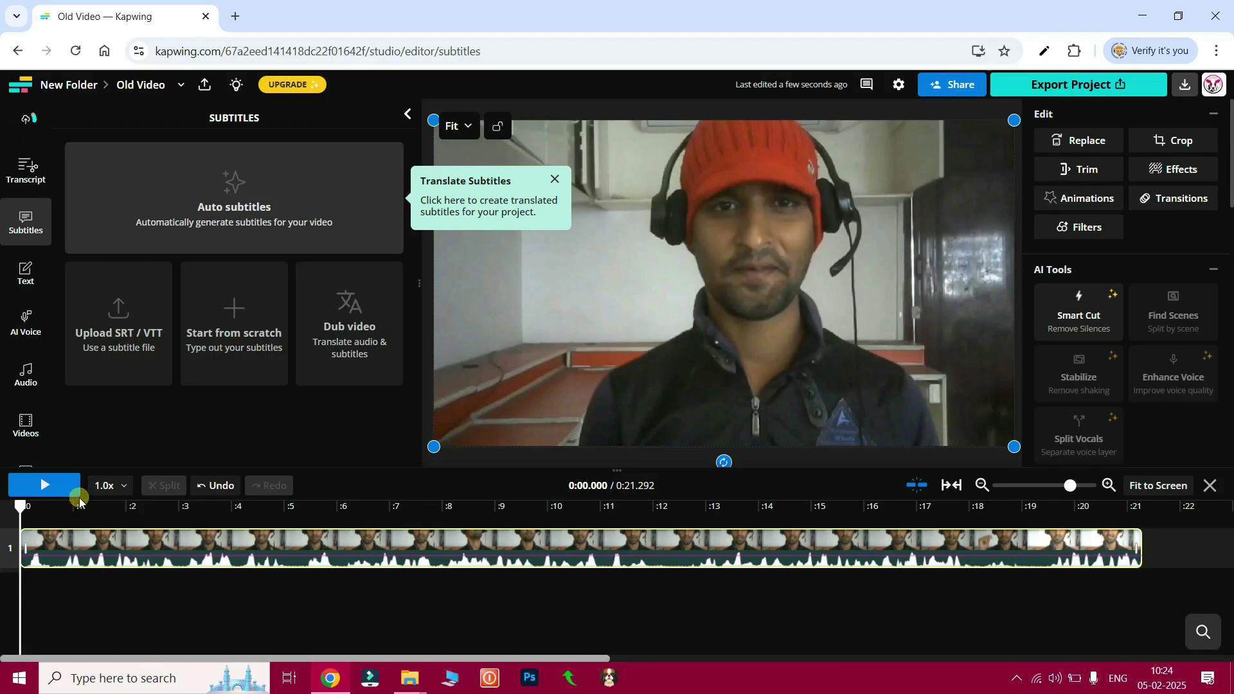
left_click(48, 486)
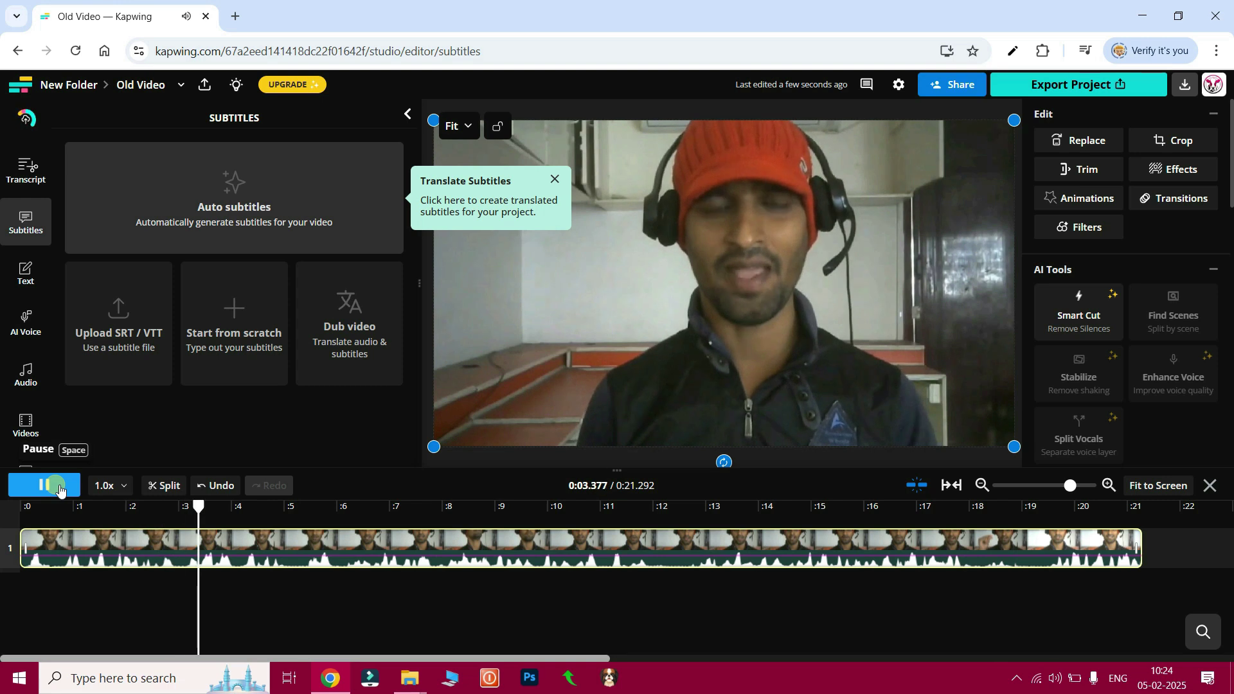
left_click(60, 490)
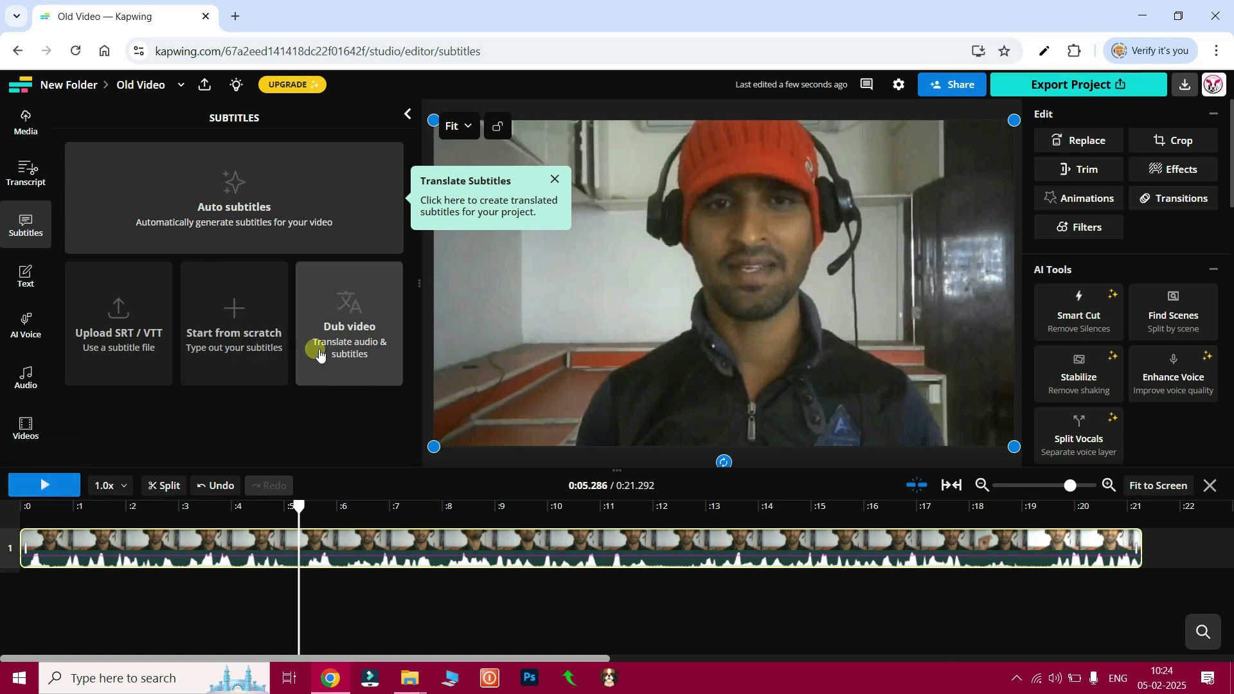
Start dubbing the video, keeping Telugu as the original language and Hindi as the target
left_click(361, 329)
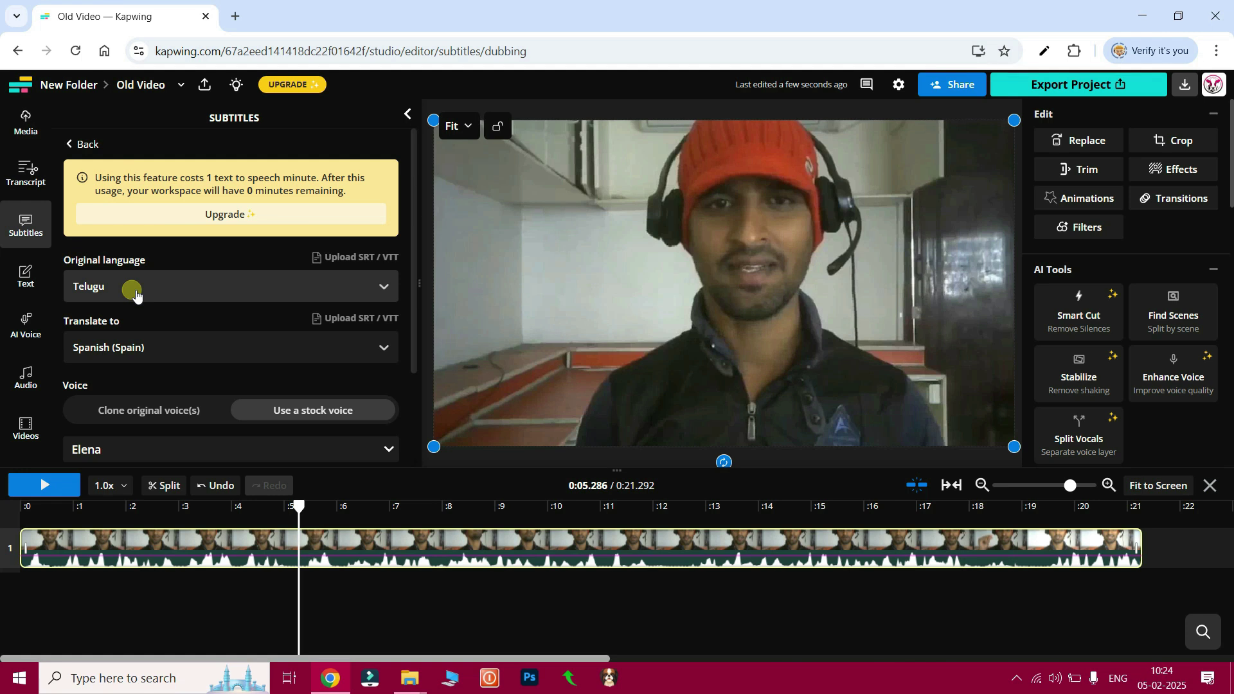
left_click(384, 286)
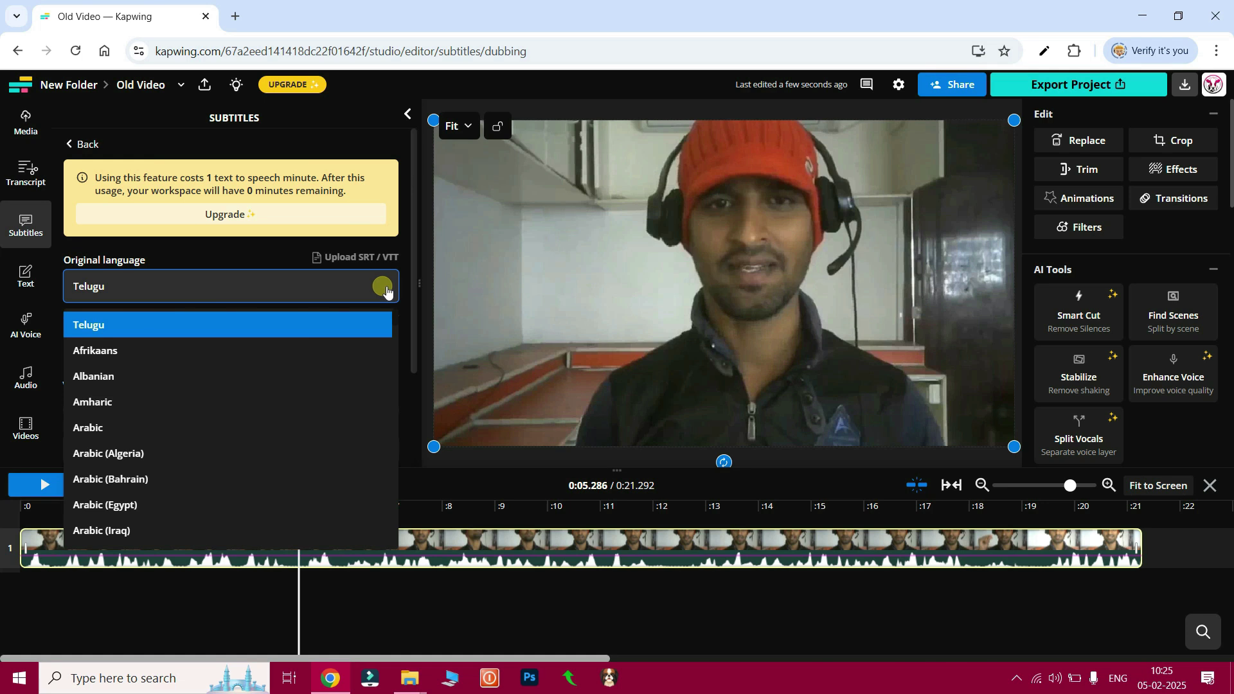
left_click(386, 291)
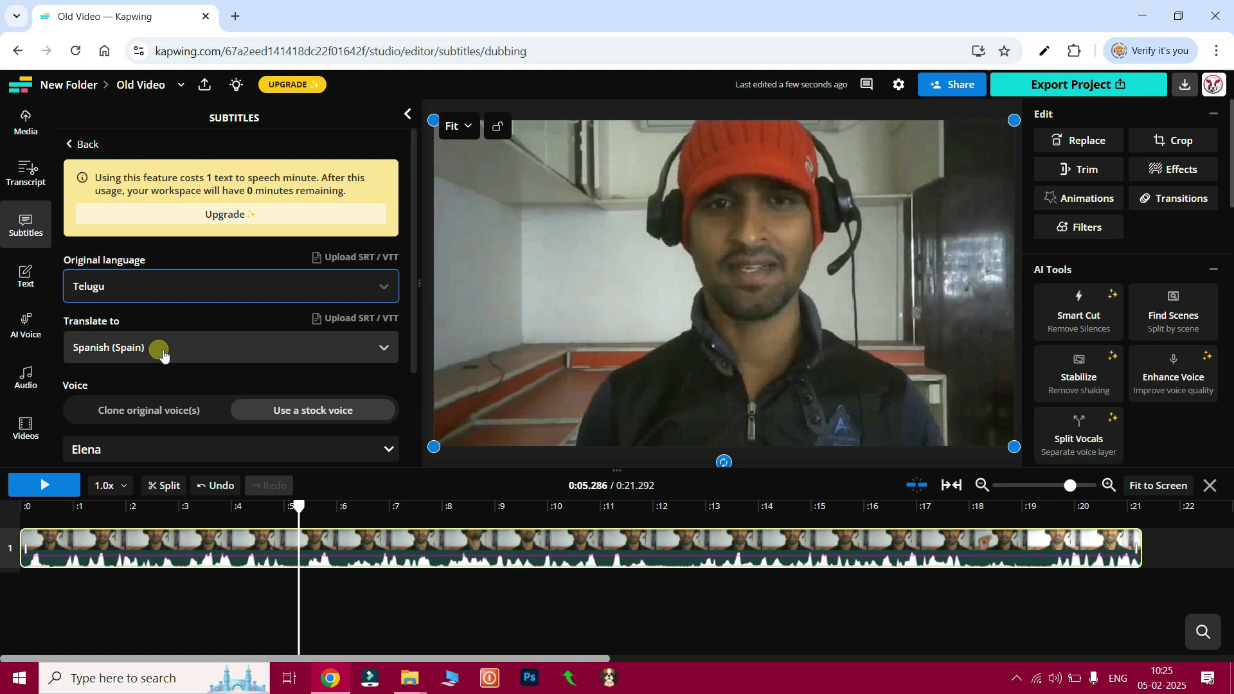
left_click(383, 353)
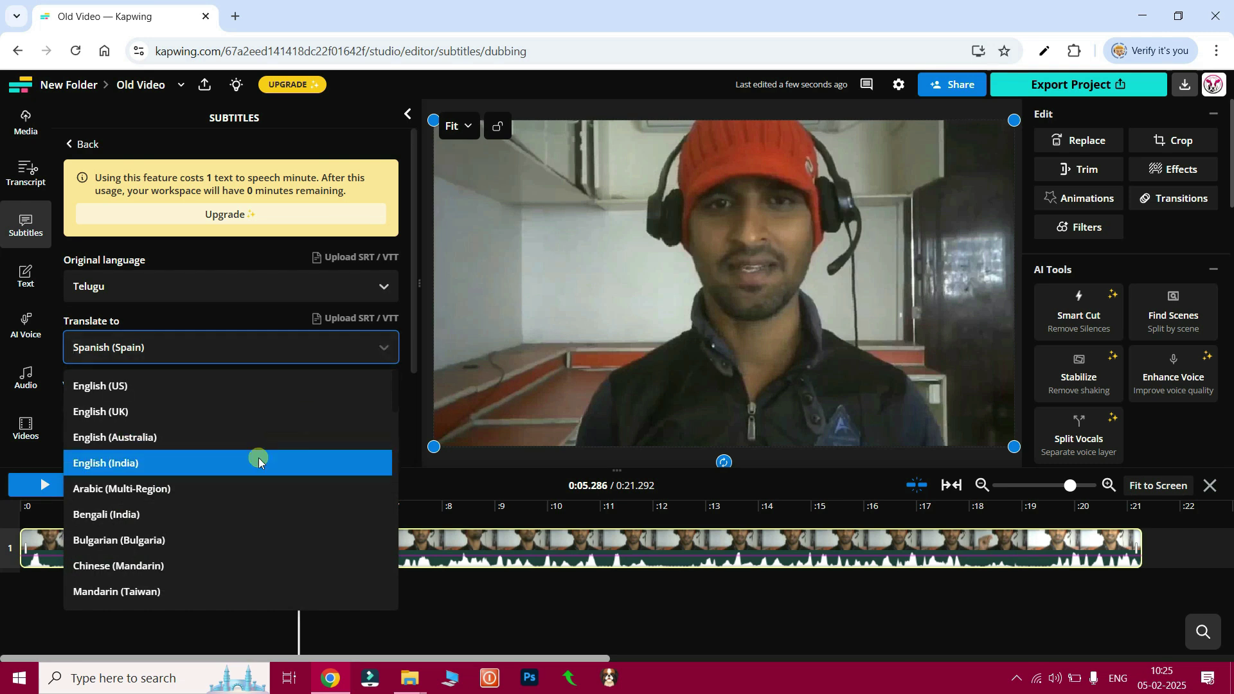
scroll(259, 461, "down", 6)
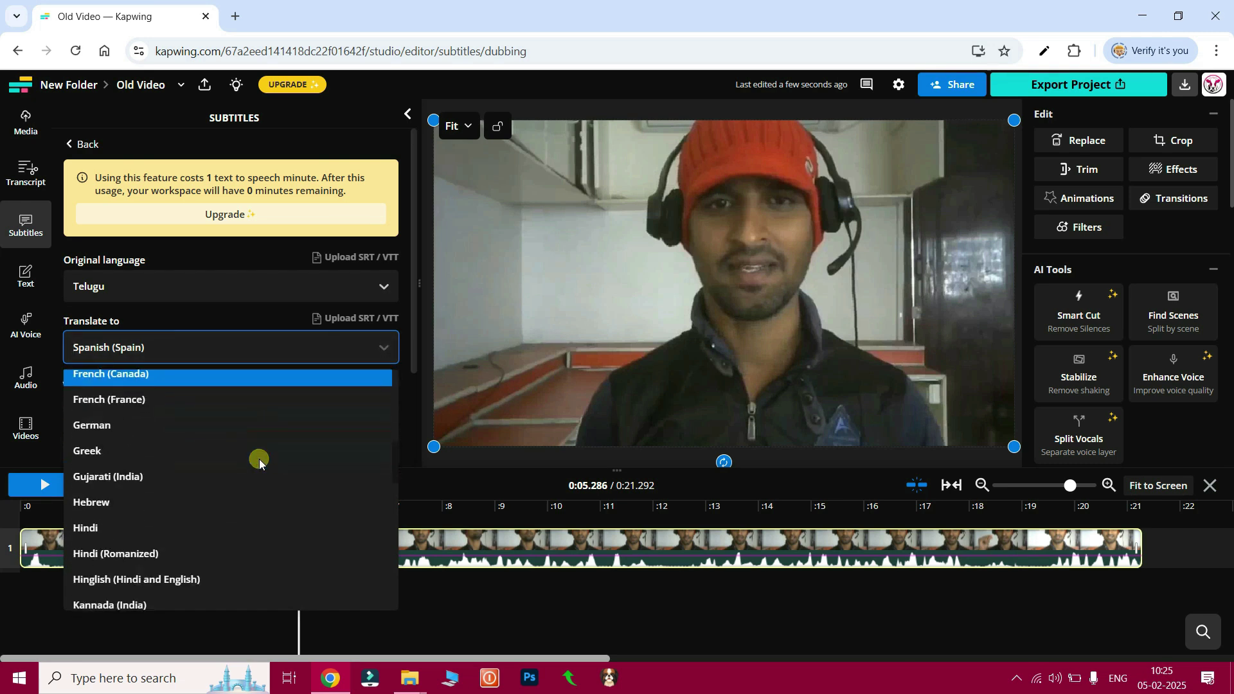
scroll(259, 462, "down", 2)
scroll(259, 462, "down", 2)
scroll(242, 466, "up", 2)
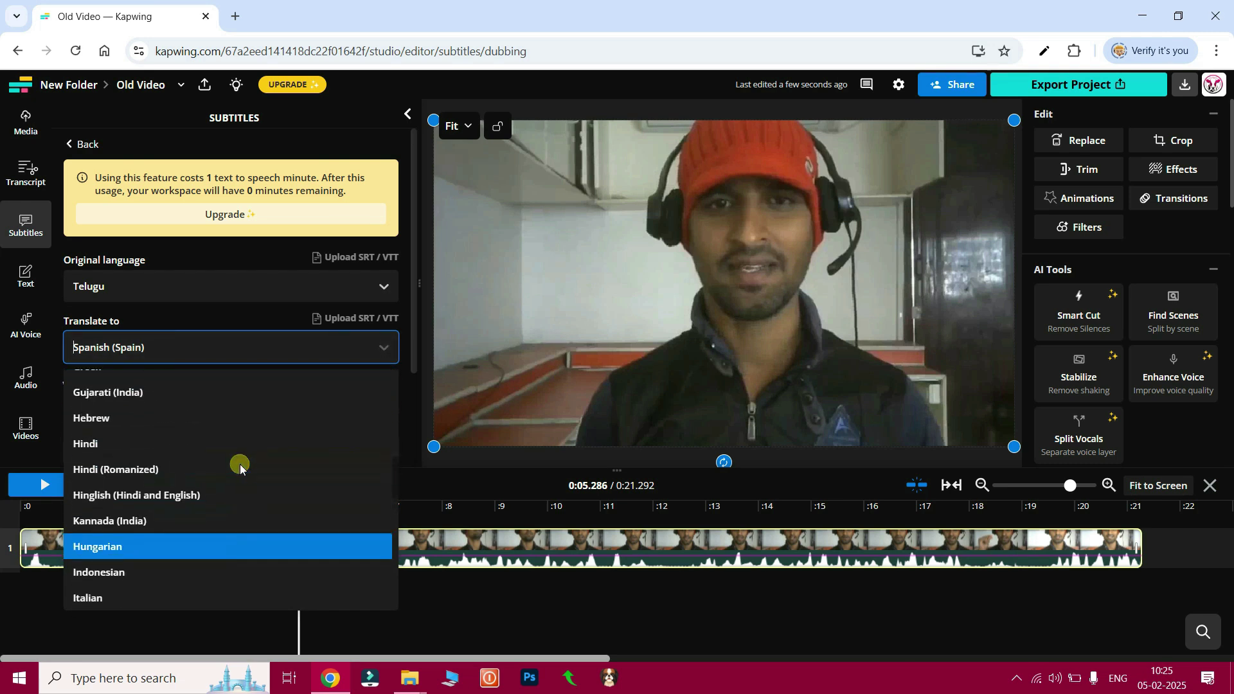
left_click(115, 443)
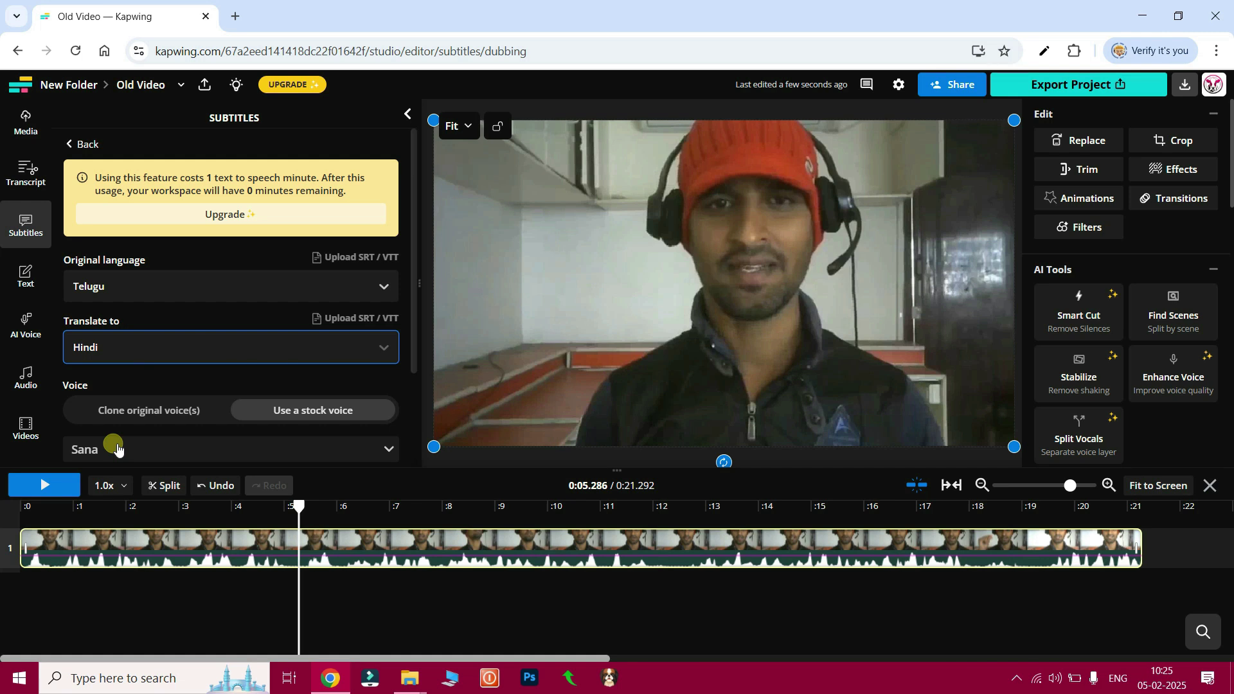
Preview the Sana voice, then choose Vikram as the dubbing voice
scroll(184, 438, "down", 1)
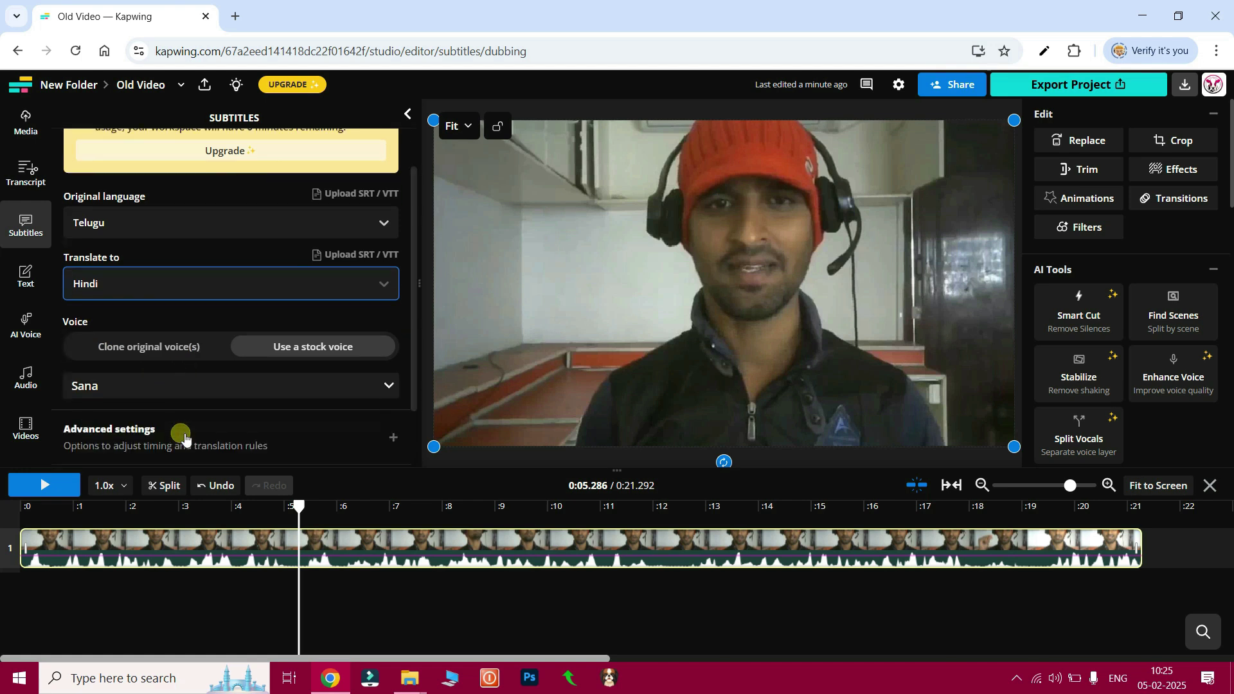
left_click(194, 376)
left_click(81, 480)
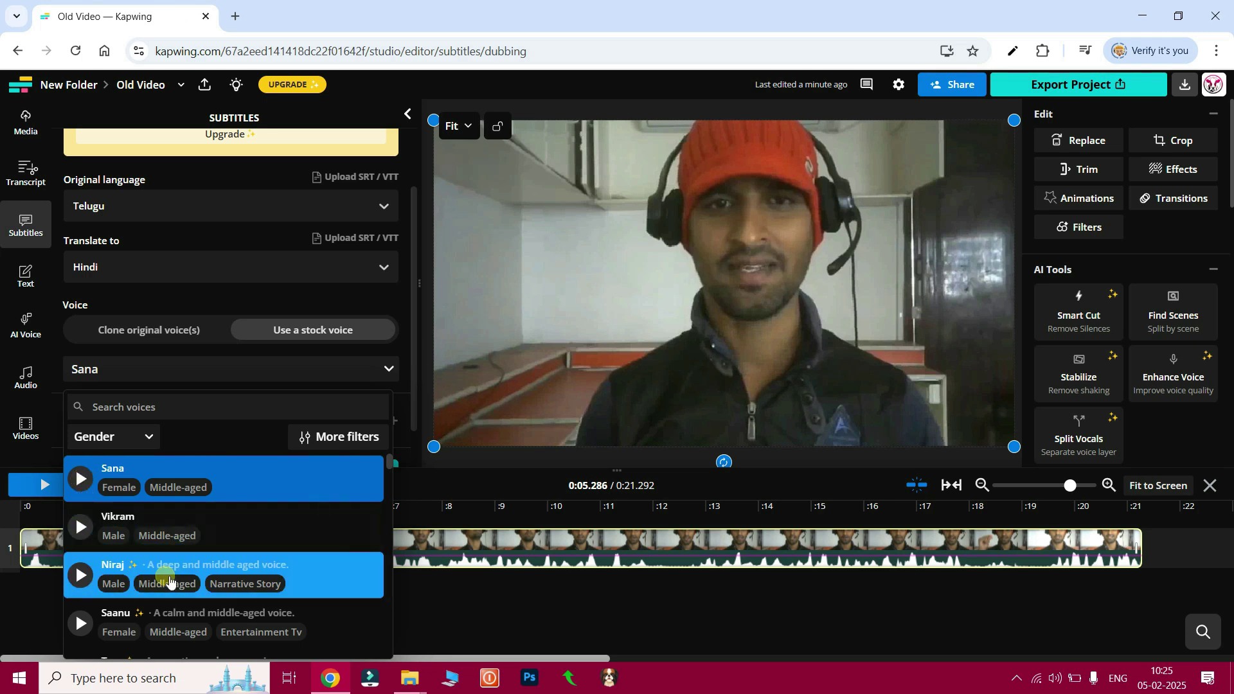
scroll(152, 617, "down", 3)
scroll(168, 616, "up", 3)
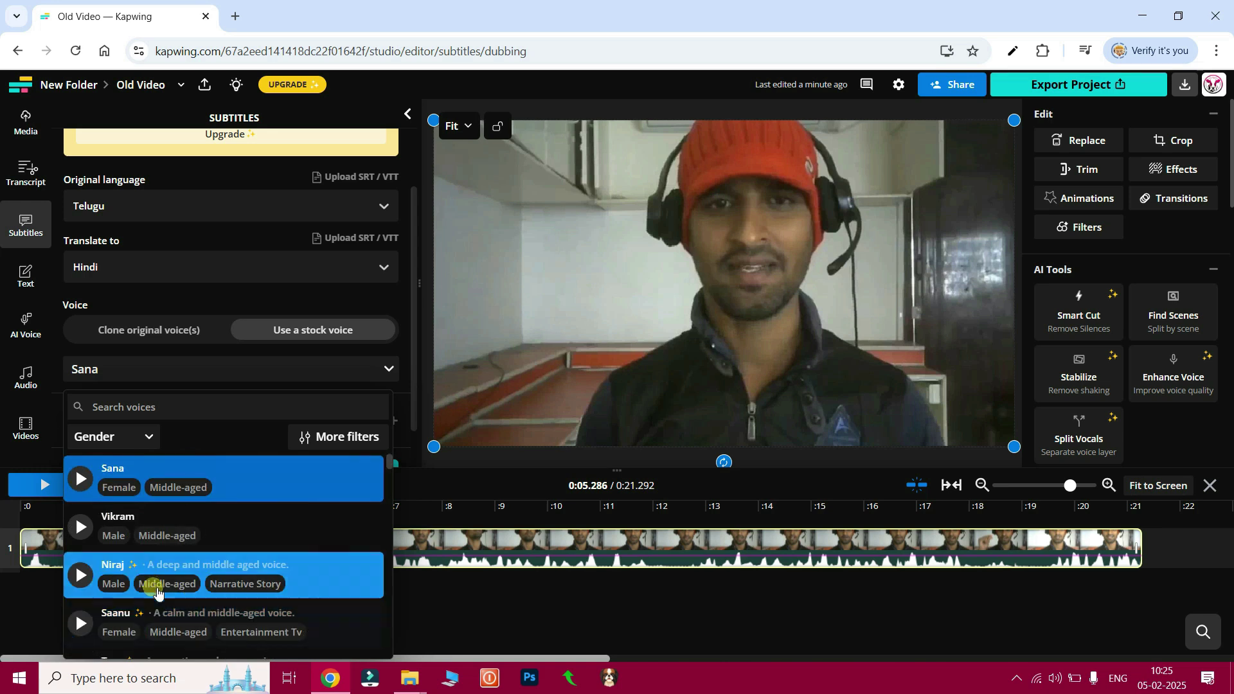
left_click(135, 518)
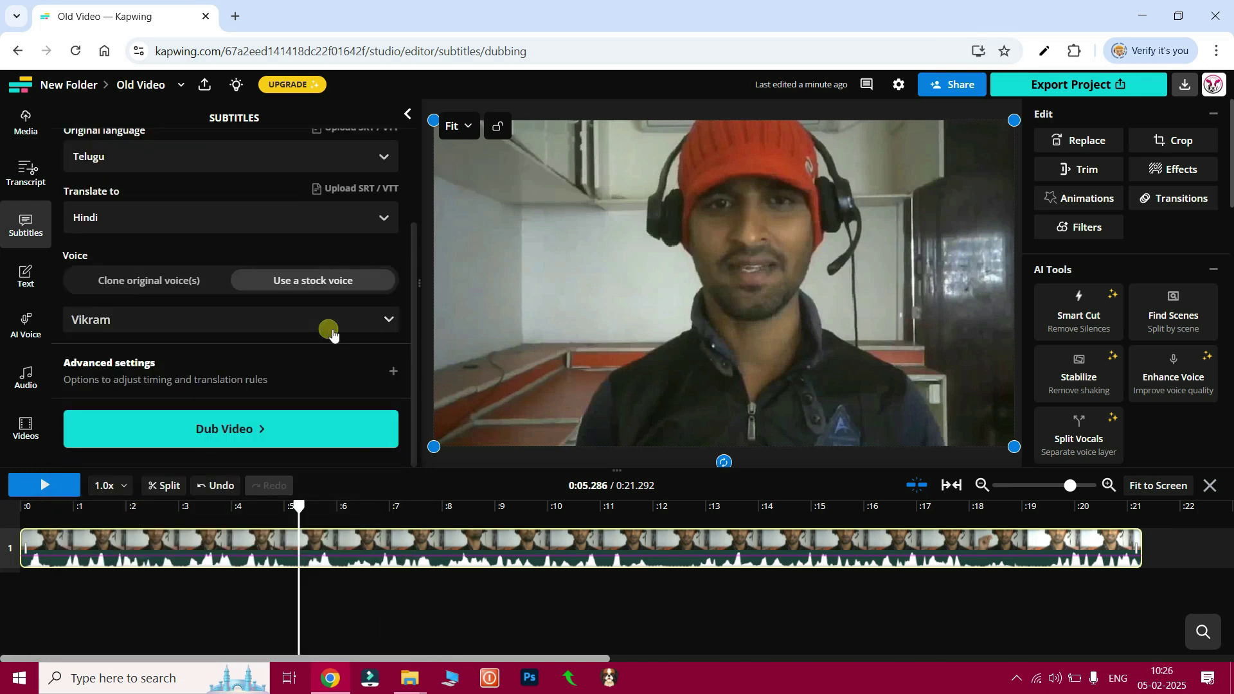
Dub the Old Video into Hindi, then play it to check the Hindi subtitles
left_click(248, 431)
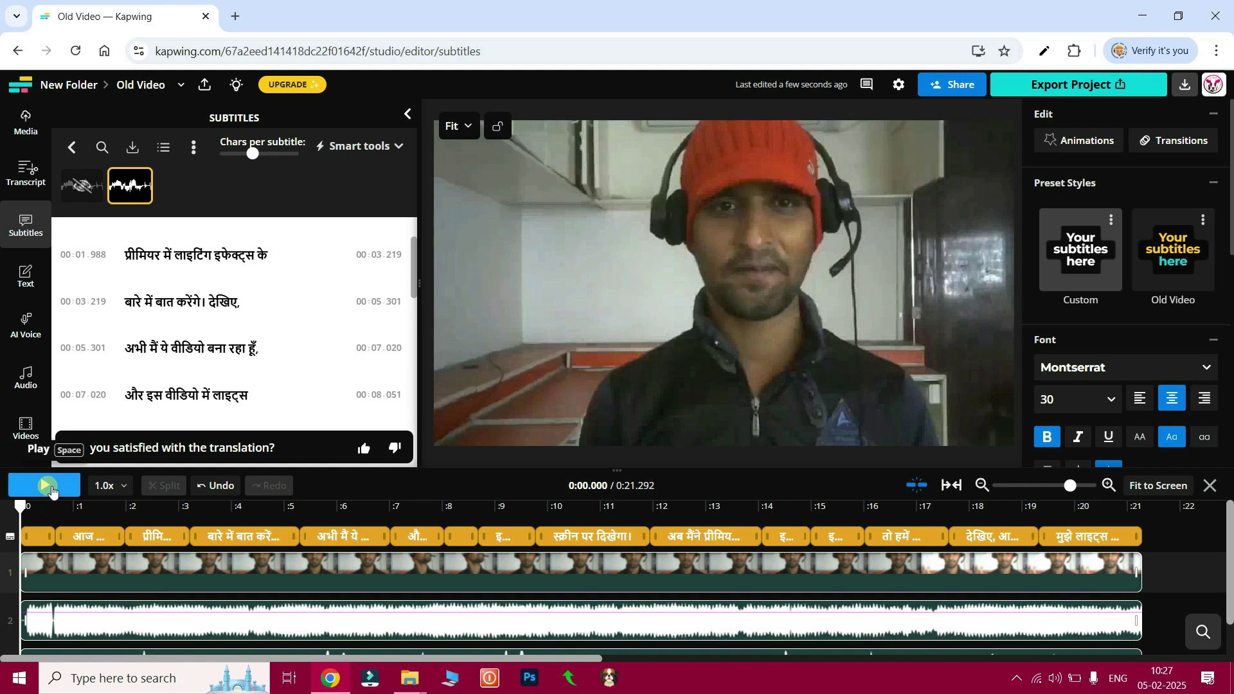
left_click(52, 492)
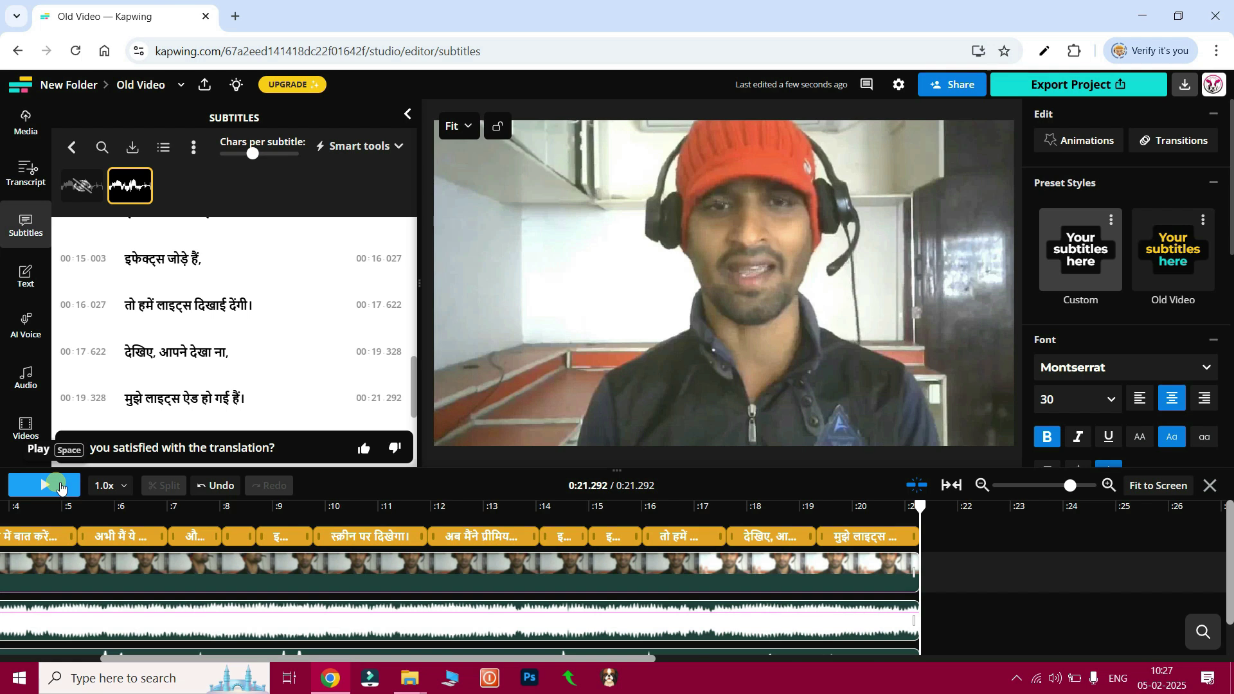
Apply the yellow Old Video subtitle preset and set the subtitle font to Comic Sans MS
left_click(554, 507)
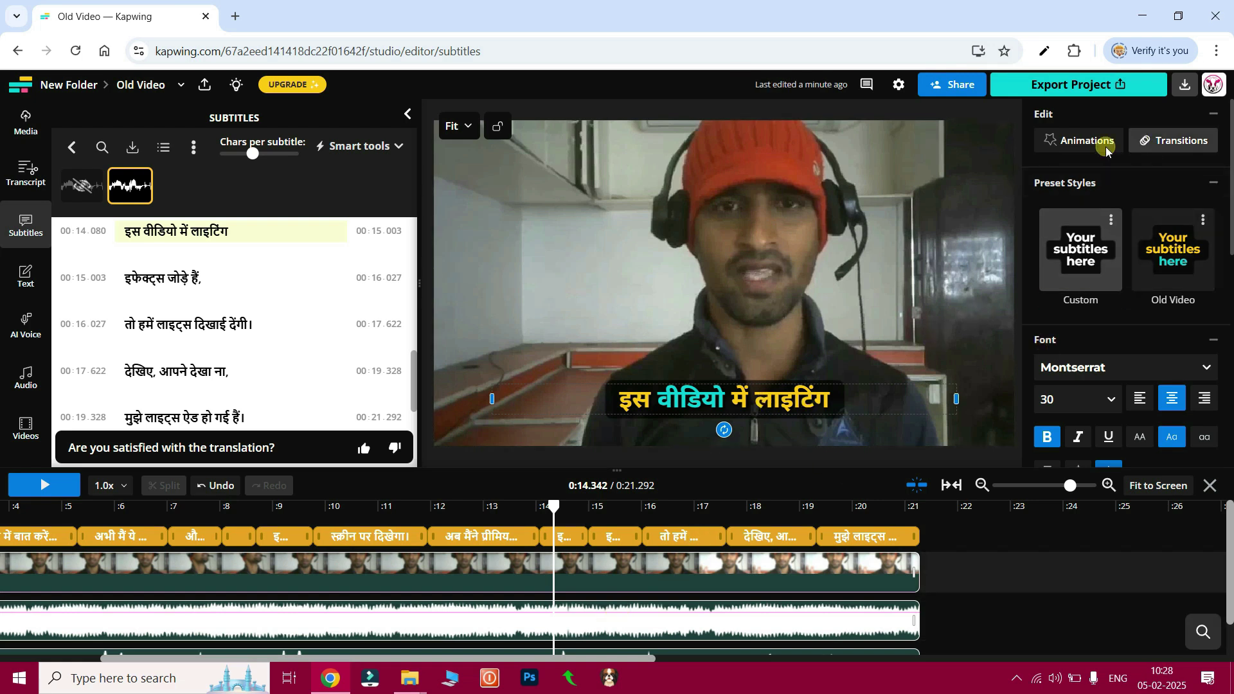
left_click(1176, 257)
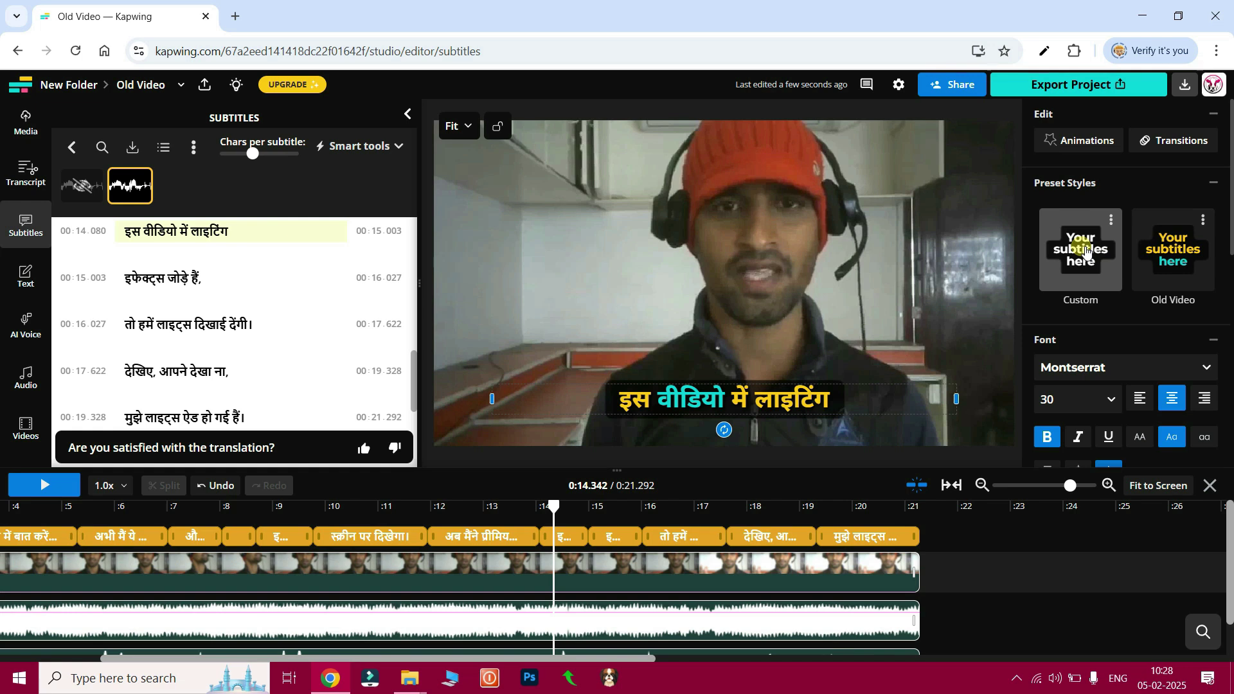
left_click(1086, 252)
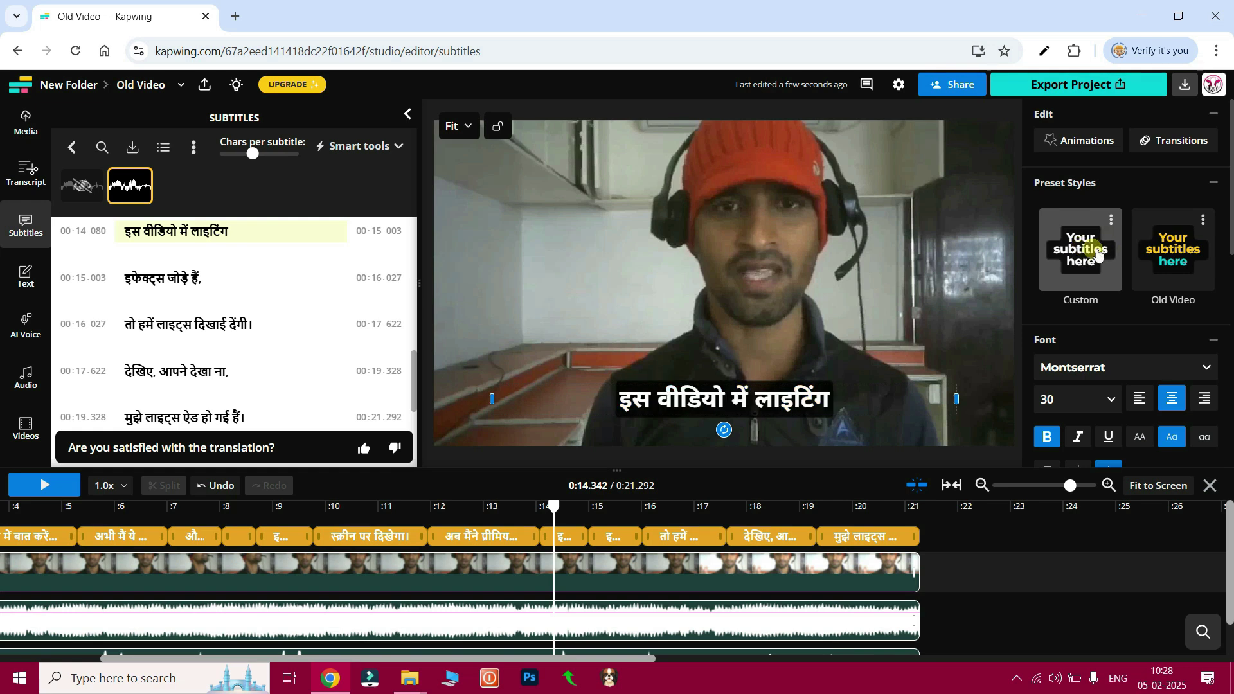
left_click(1174, 254)
scroll(1144, 298, "down", 1)
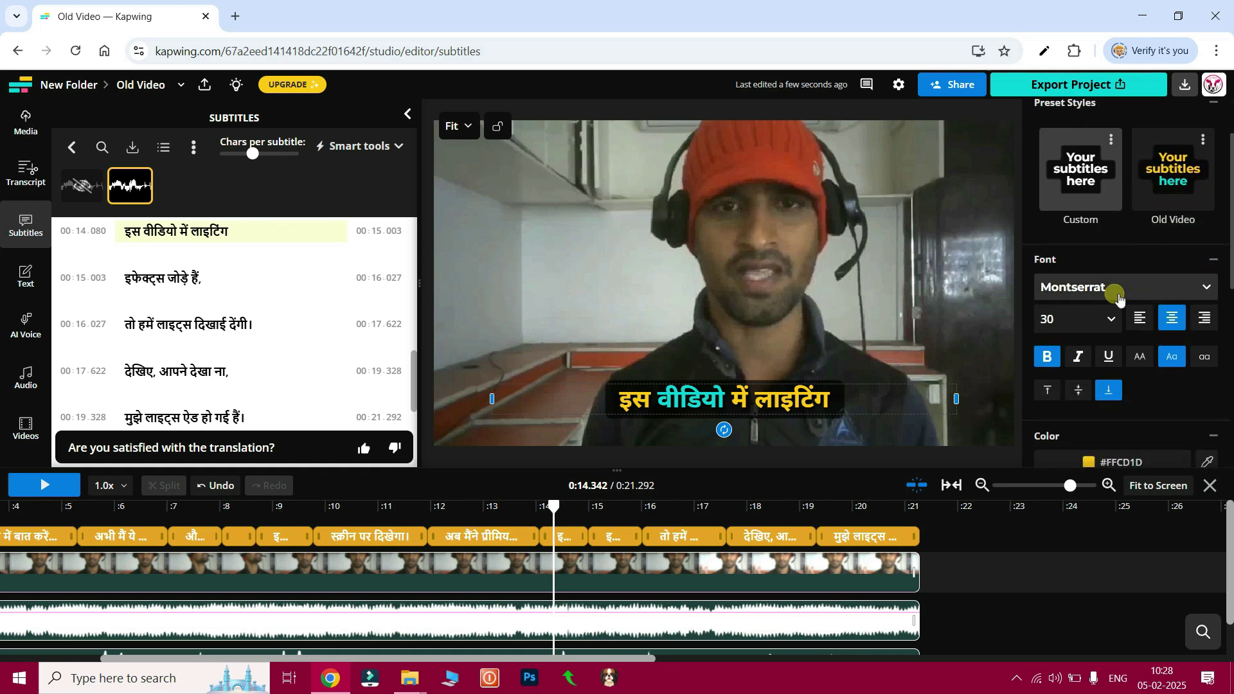
left_click(1186, 289)
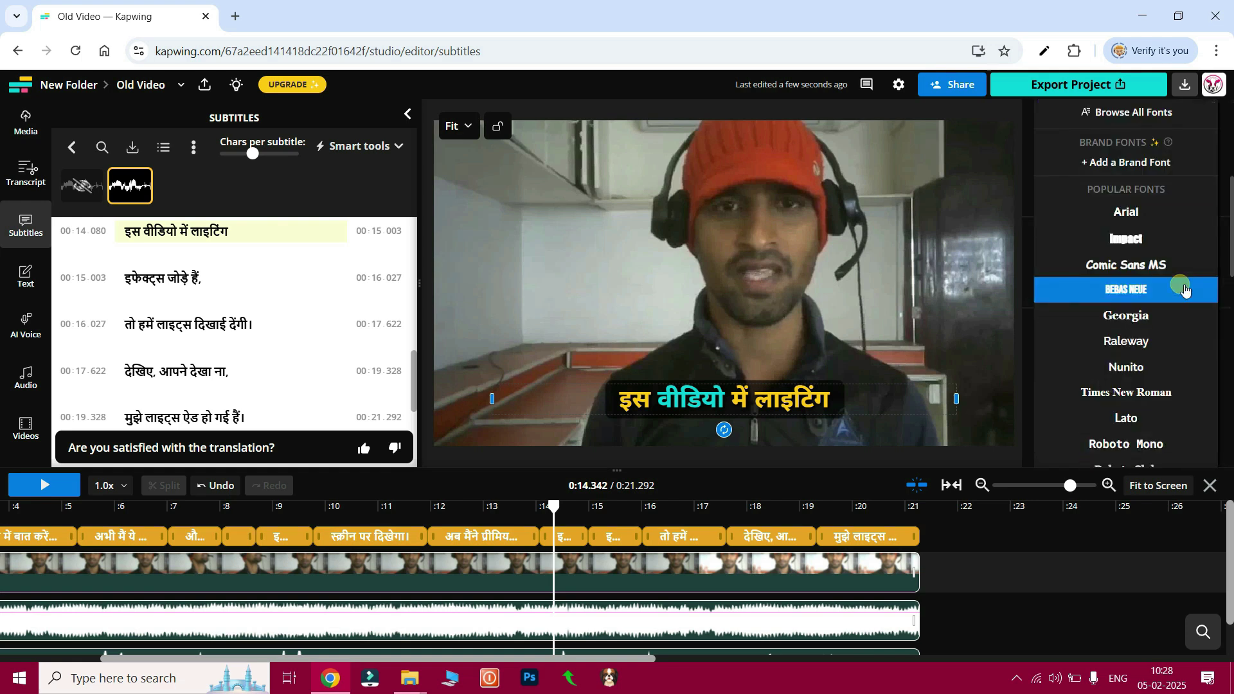
left_click(1152, 268)
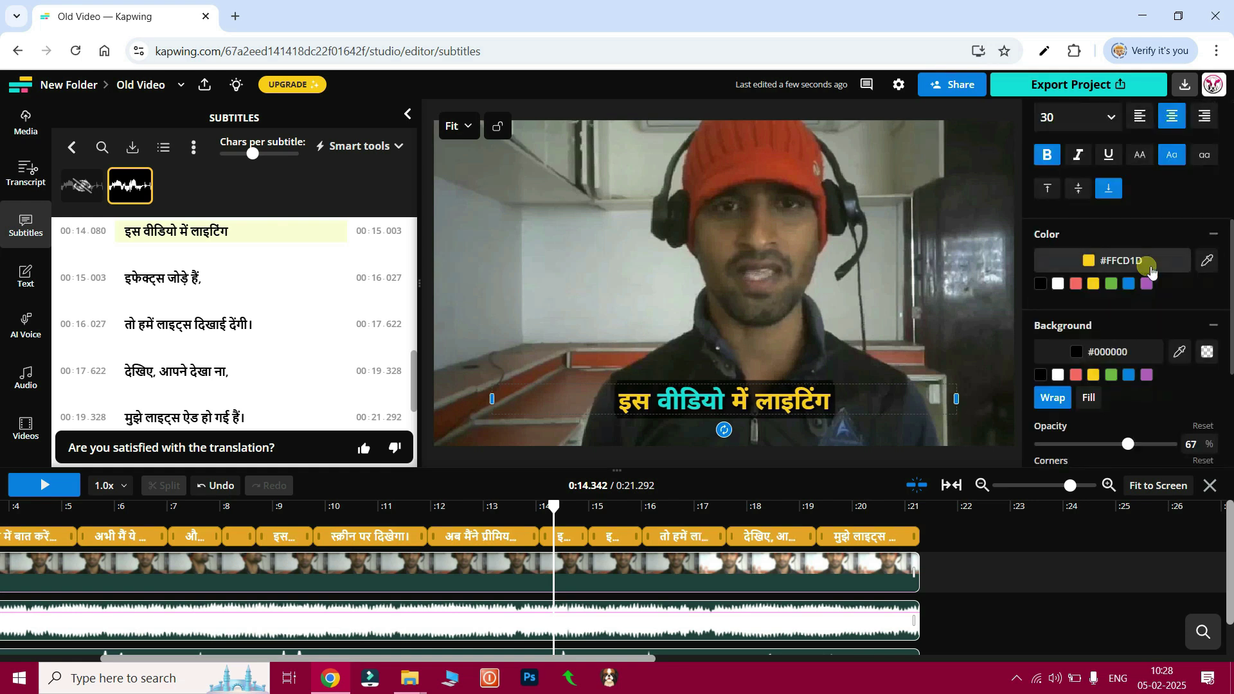
Make the subtitle text red (#FF6464) on a full-width filled black background
left_click(1113, 284)
left_click(1058, 284)
left_click(1076, 284)
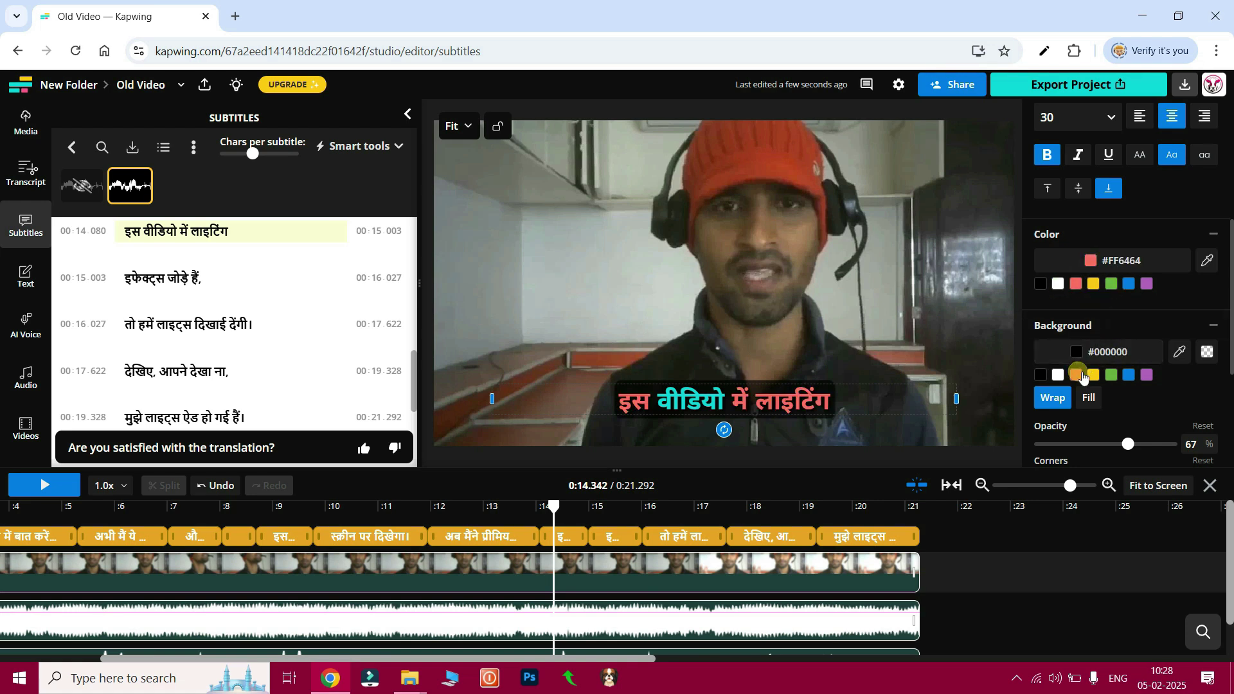
left_click(1112, 376)
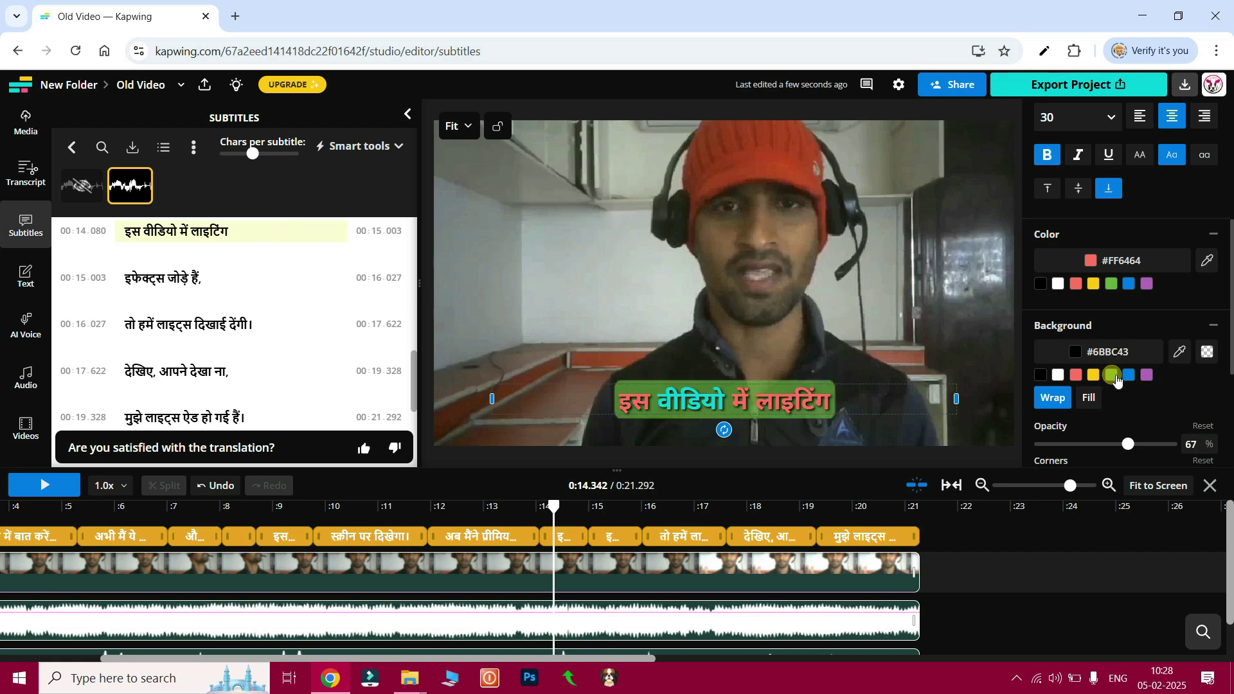
left_click(1043, 375)
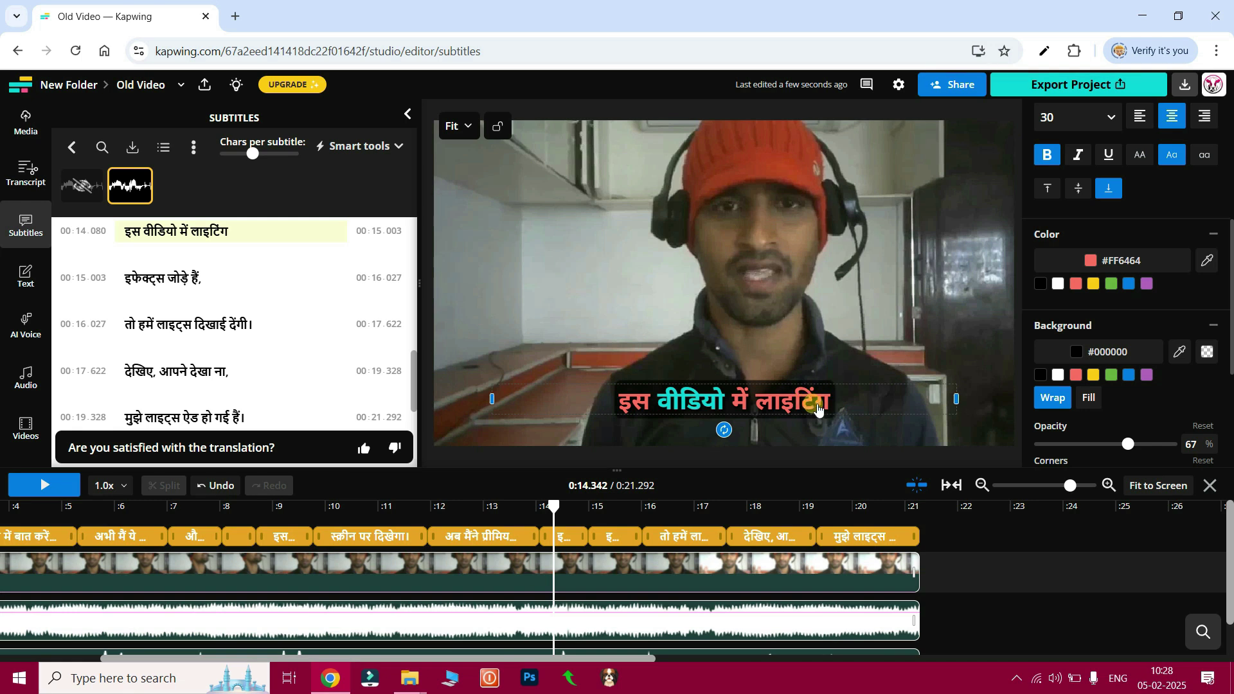
left_click(1091, 398)
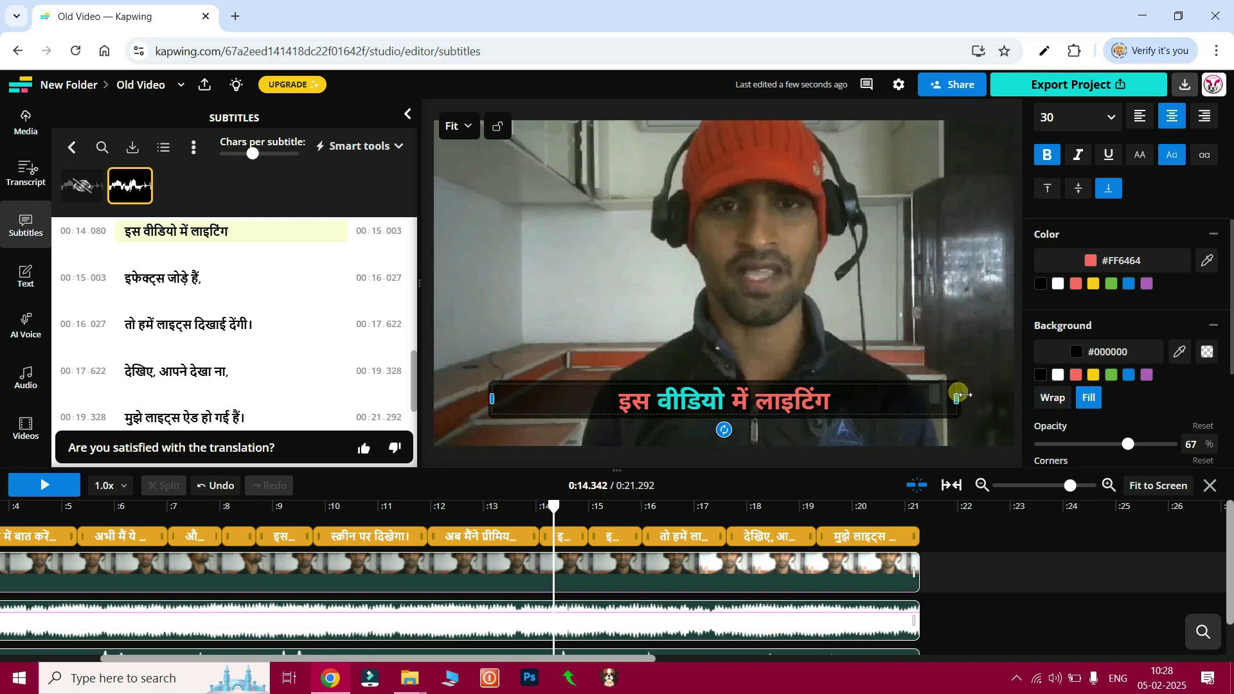
mouse_move(956, 399)
left_mouse_down()
mouse_move(913, 398)
mouse_move(956, 398)
left_mouse_up()
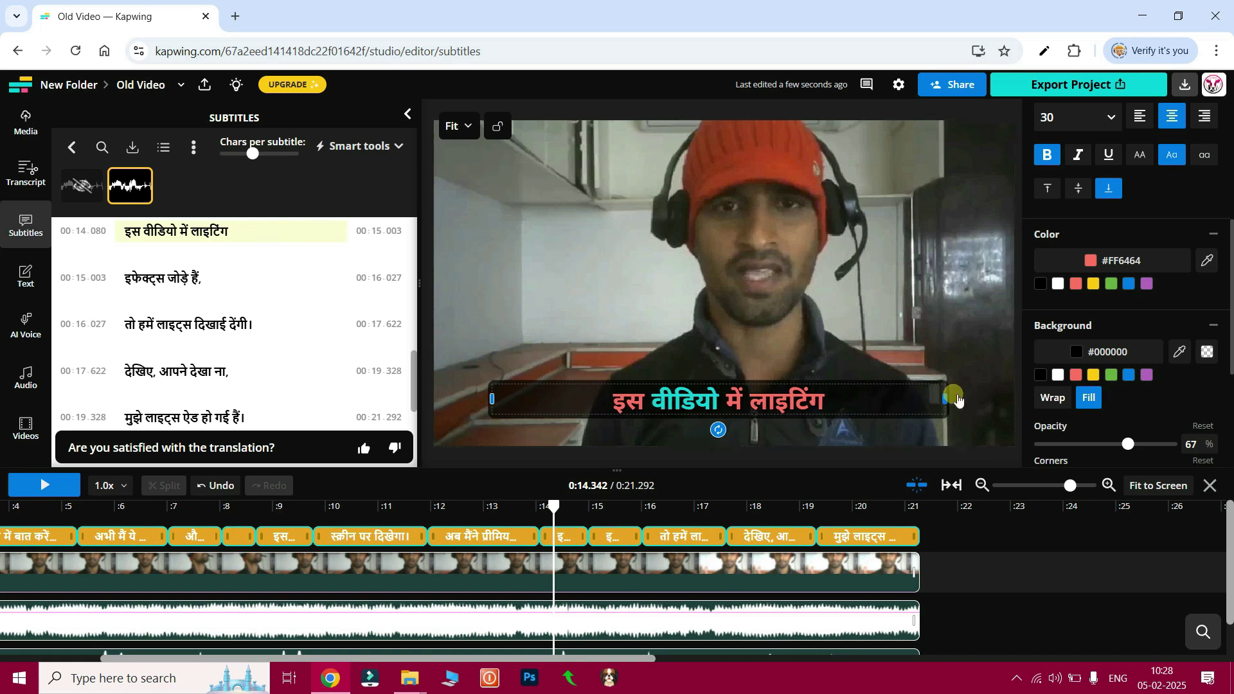
Set the subtitle background to 100% opacity, 21% rounded corners and 18% padding
scroll(1187, 408, "down", 1)
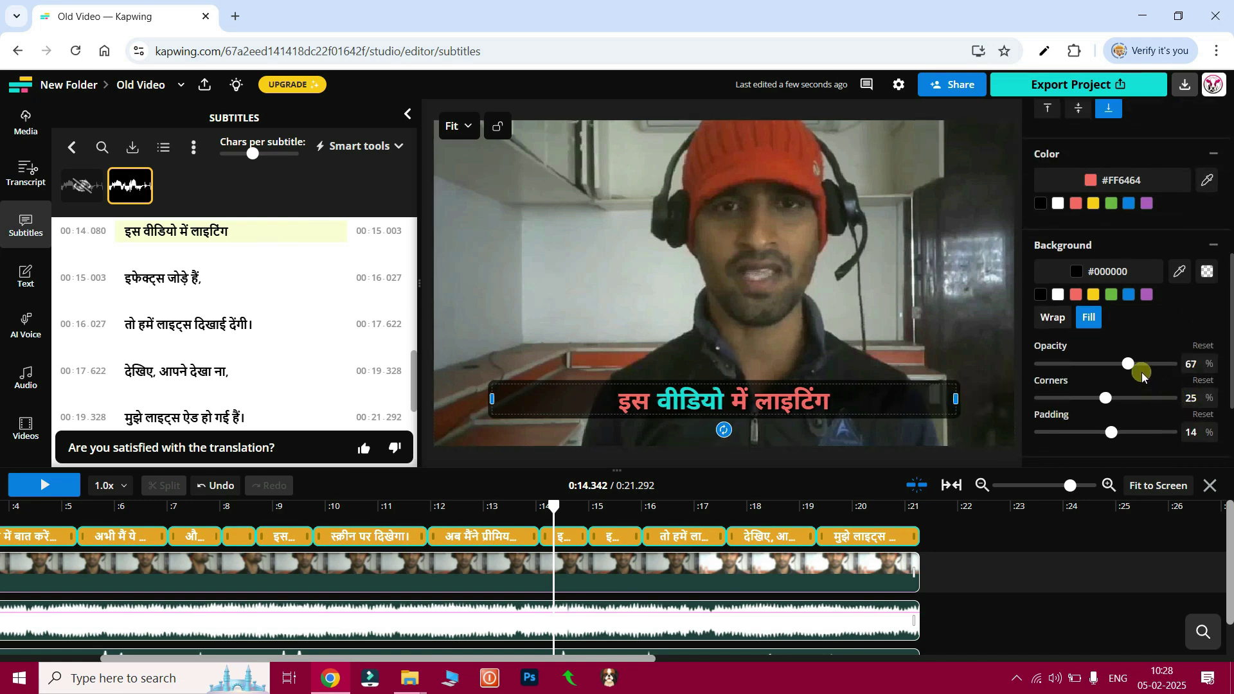
left_click_drag(1137, 369, 1179, 365)
left_click(1106, 399)
mouse_move(1116, 403)
left_mouse_down()
mouse_move(1176, 403)
mouse_move(1035, 389)
mouse_move(1096, 398)
left_mouse_up()
scroll(1130, 347, "down", 2)
mouse_move(1117, 302)
left_mouse_down()
mouse_move(1146, 297)
mouse_move(1112, 297)
mouse_move(1133, 296)
left_mouse_up()
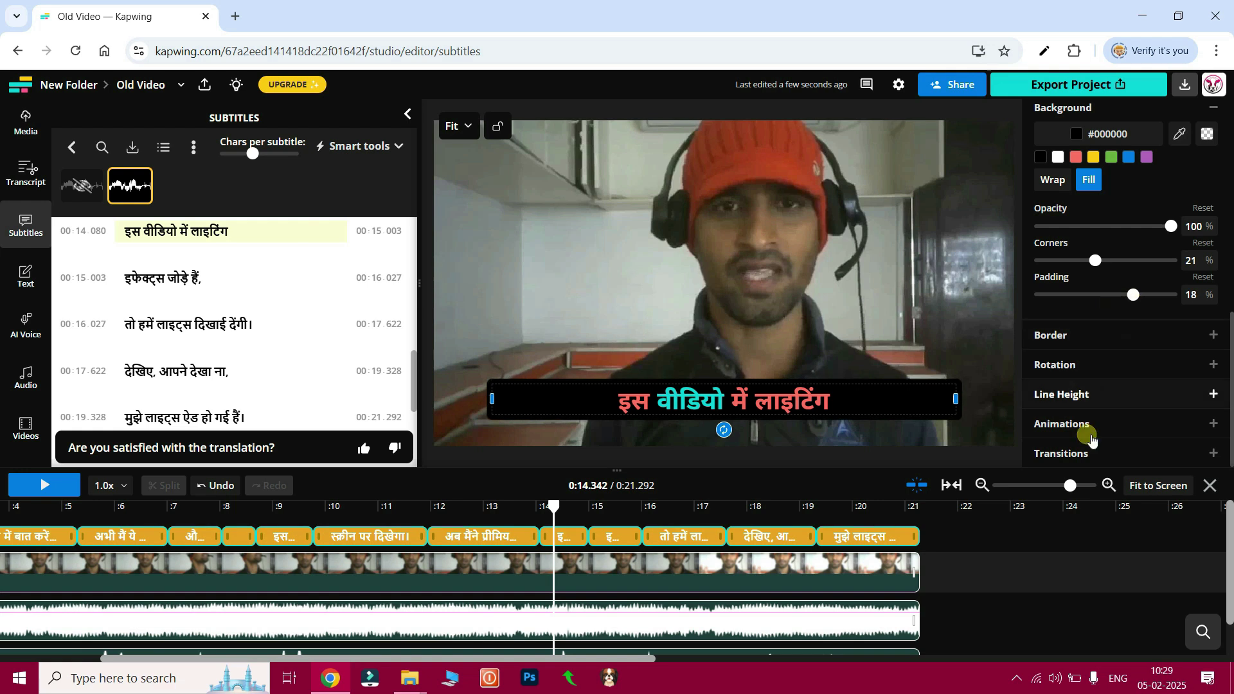
Give the subtitle text a black drop shadow
left_click(1071, 340)
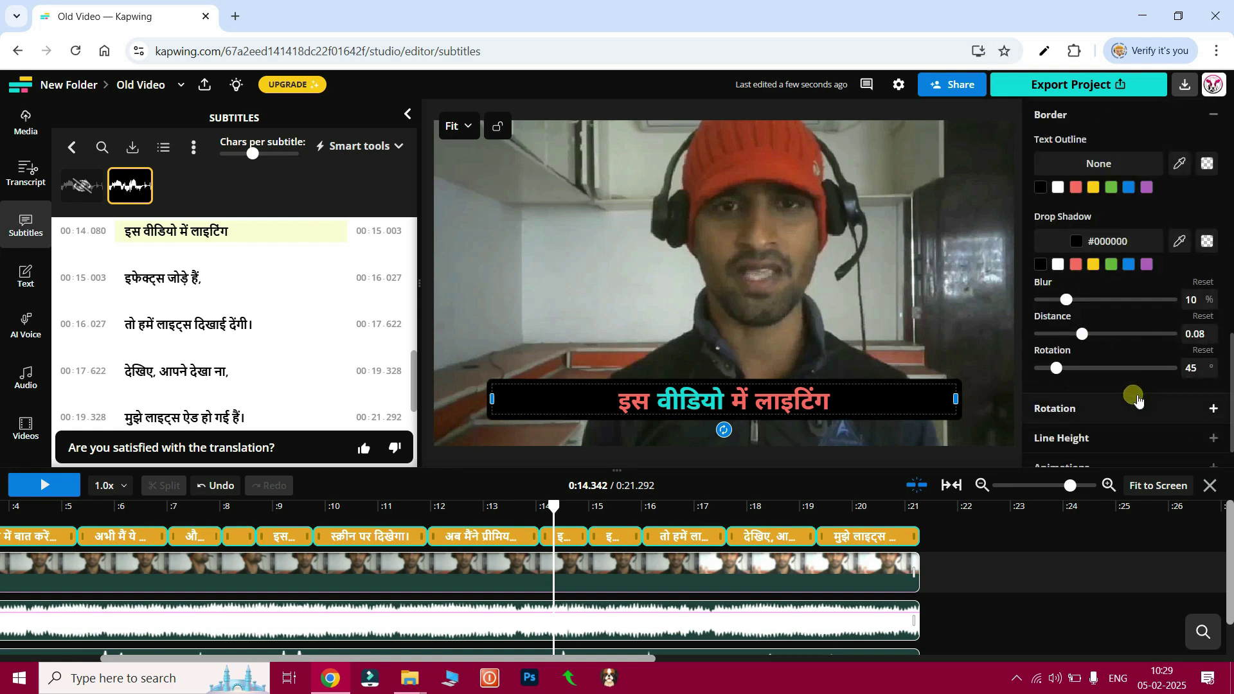
left_click(1095, 265)
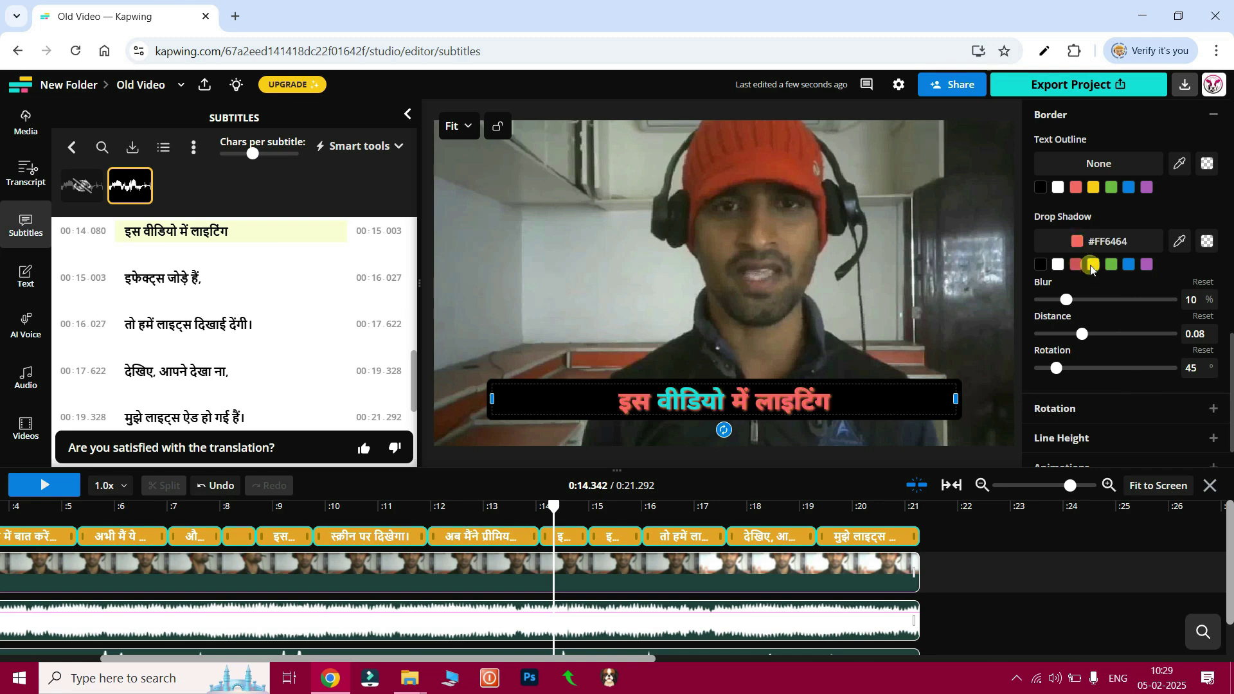
left_click(1129, 265)
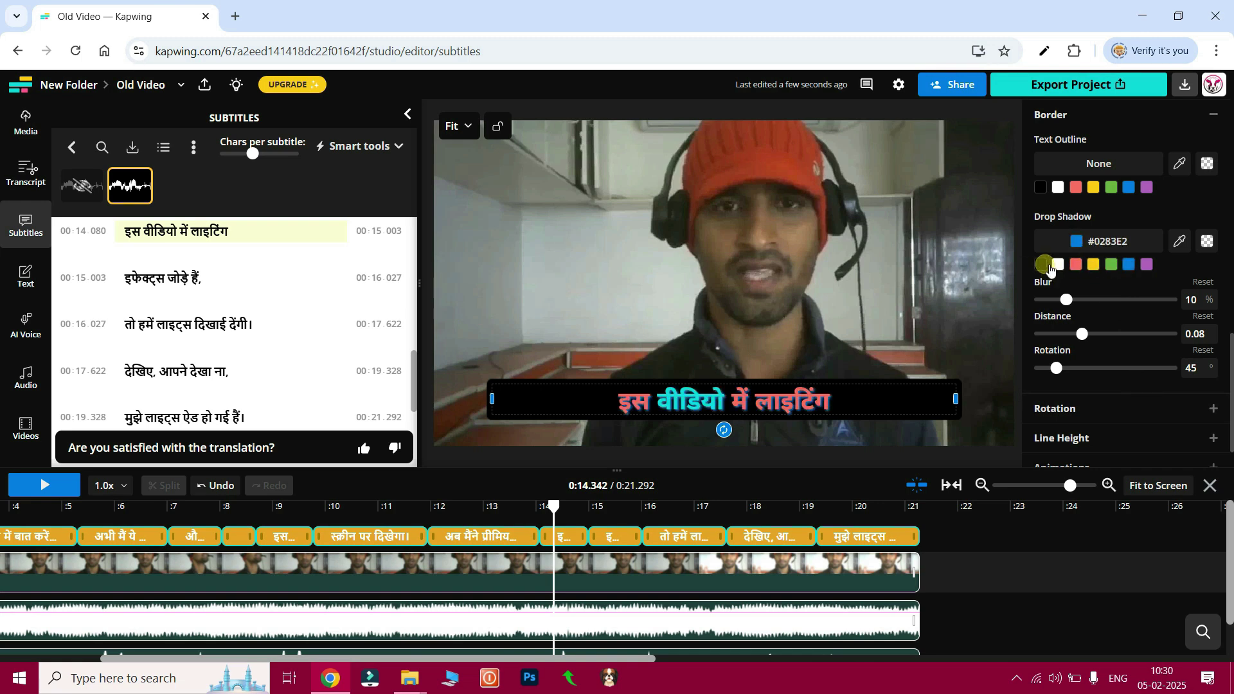
left_click(1040, 265)
Add a black outline about 28 px thick around the subtitle text
scroll(1045, 267, "up", 1)
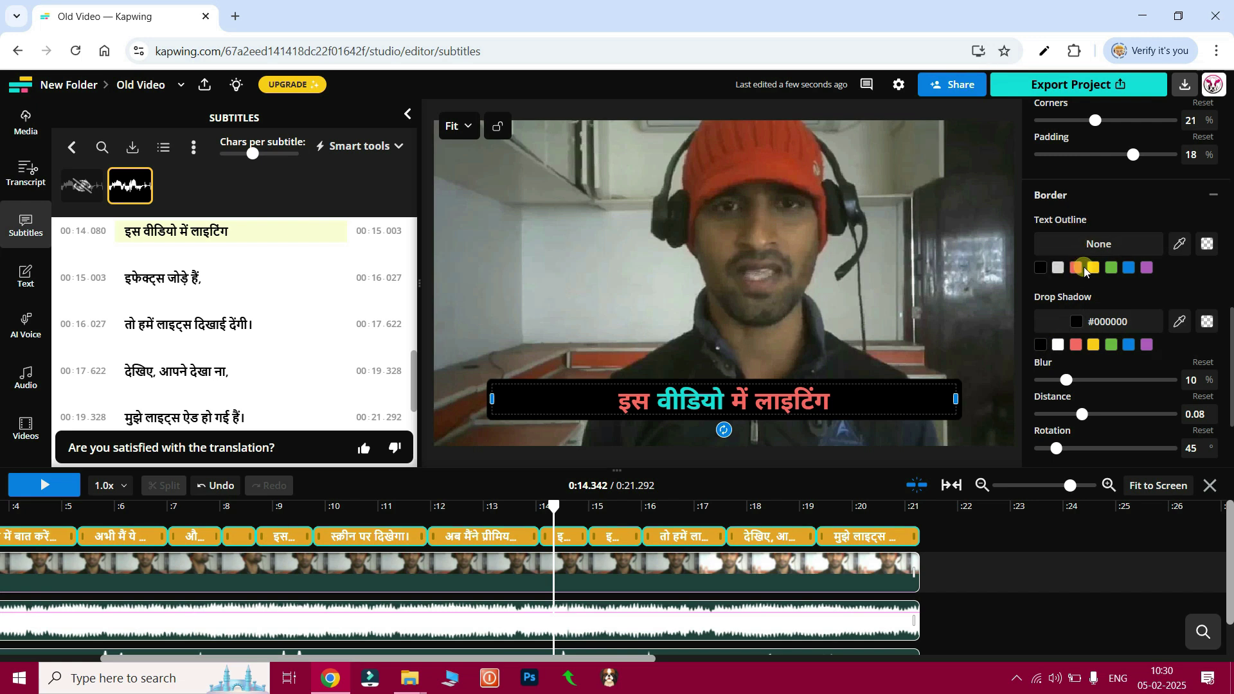
left_click(1060, 268)
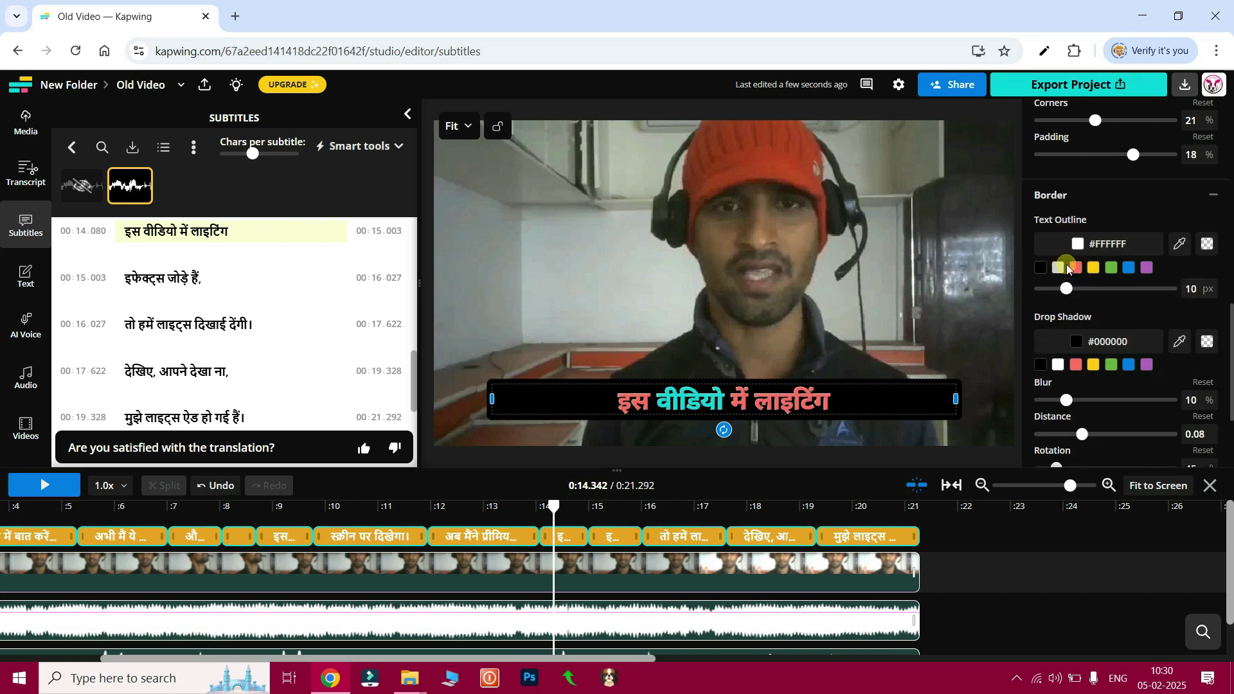
left_click_drag(1082, 291, 1114, 288)
left_click(1094, 268)
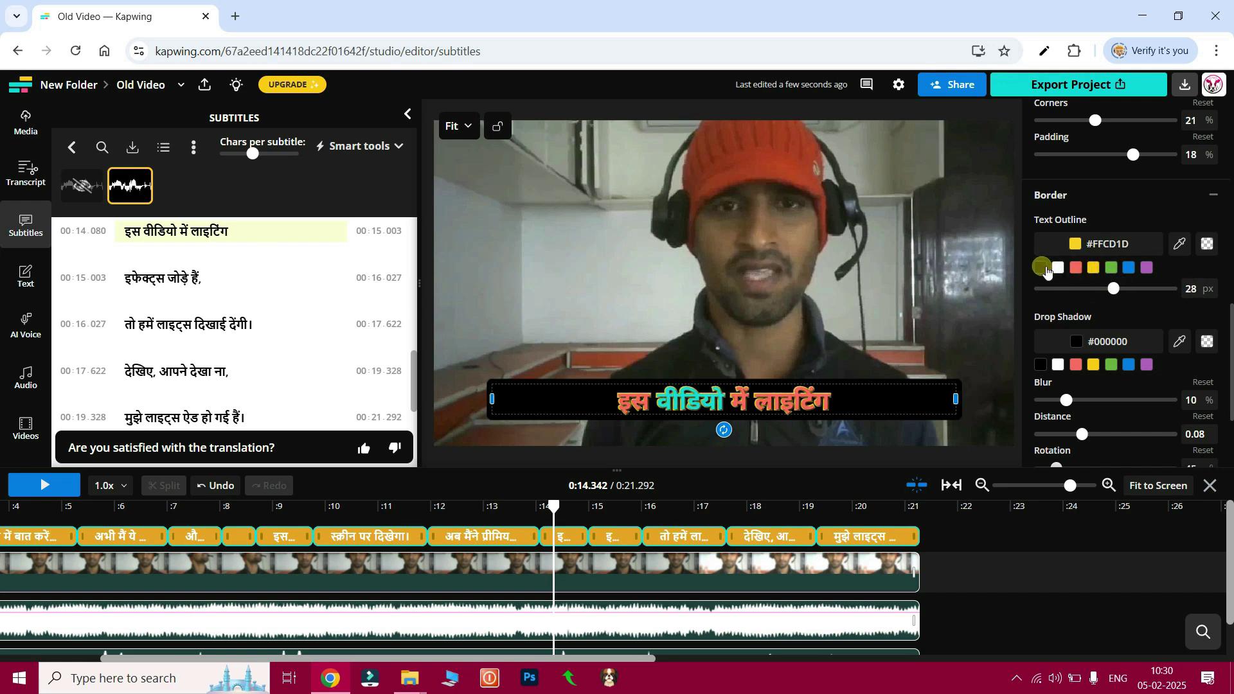
left_click(1042, 269)
scroll(1088, 353, "down", 1)
scroll(1061, 321, "up", 1)
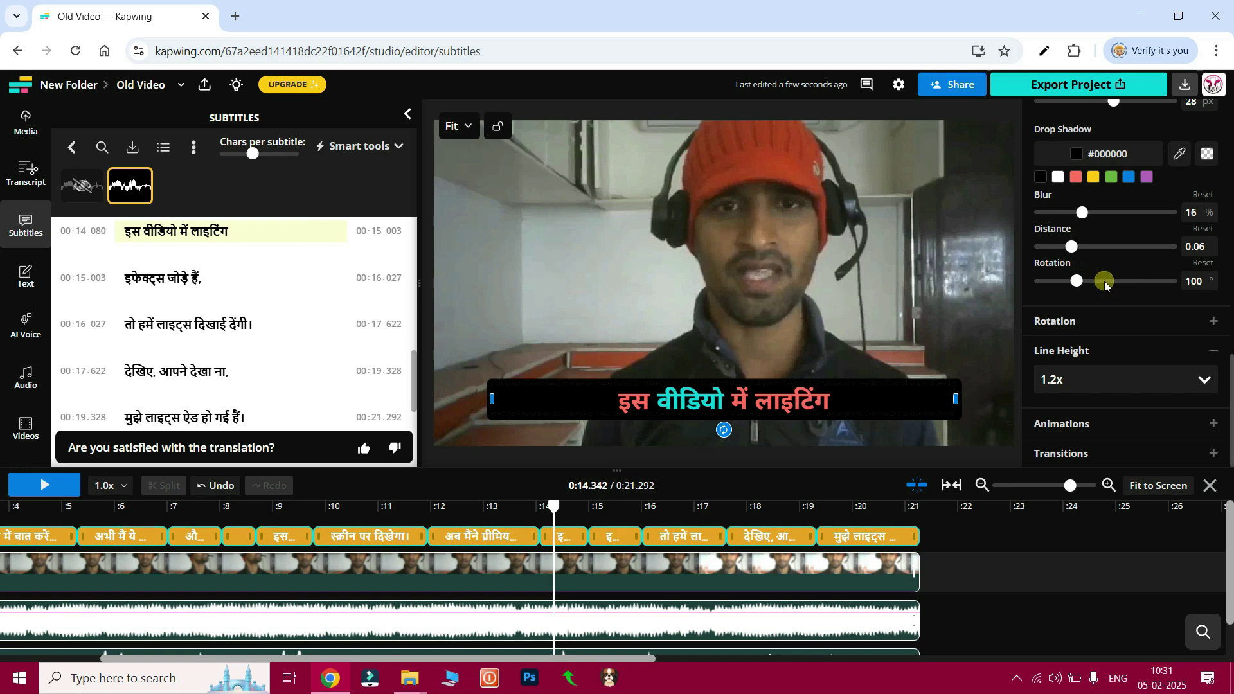
Set the subtitle line height to 1.15x
left_click(1138, 382)
left_click(1067, 415)
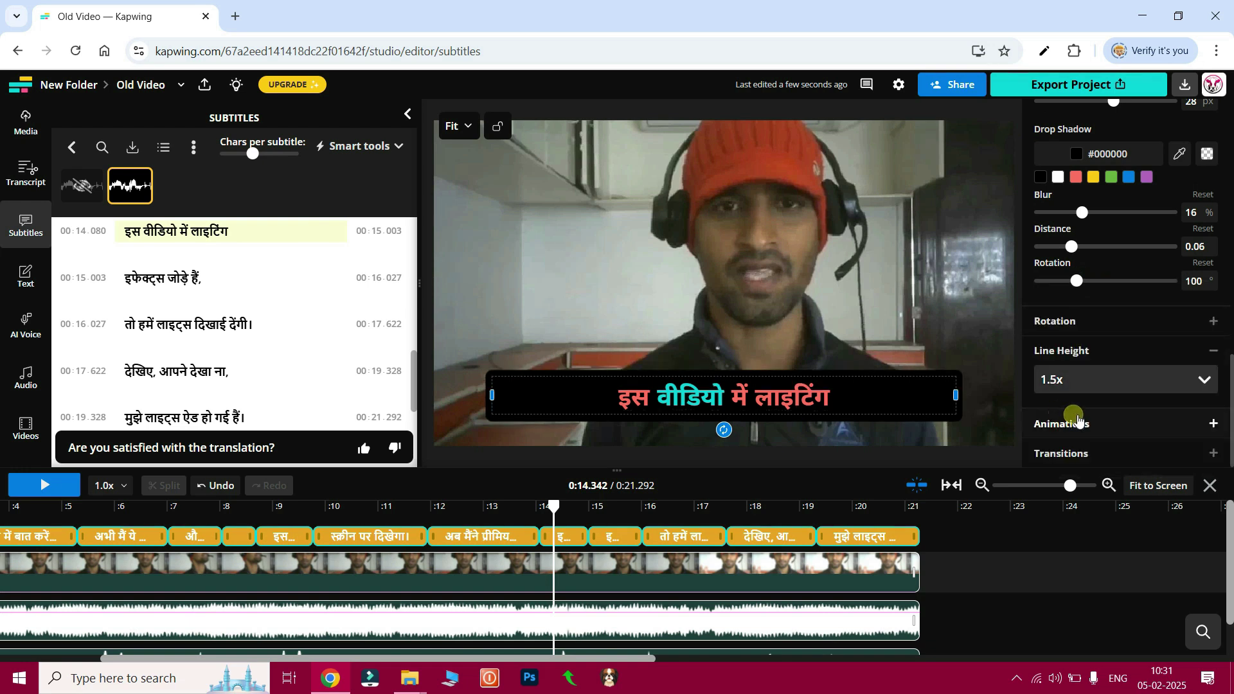
left_click(1077, 385)
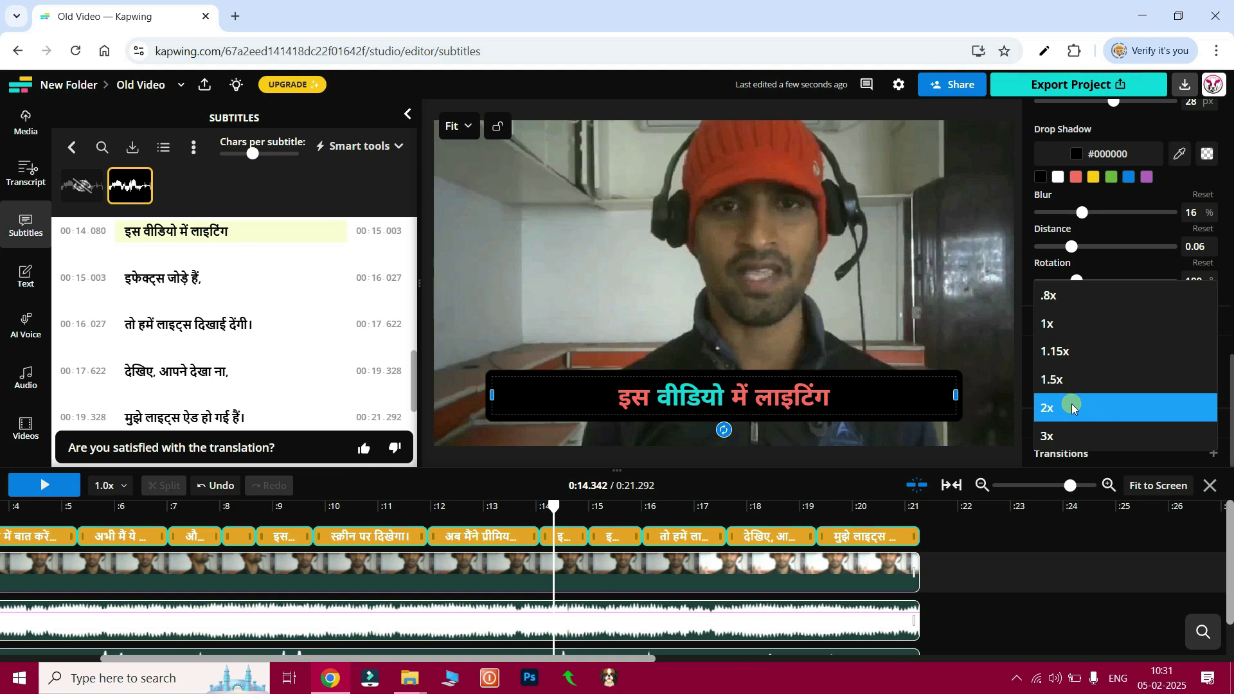
left_click(1073, 408)
left_click(1075, 379)
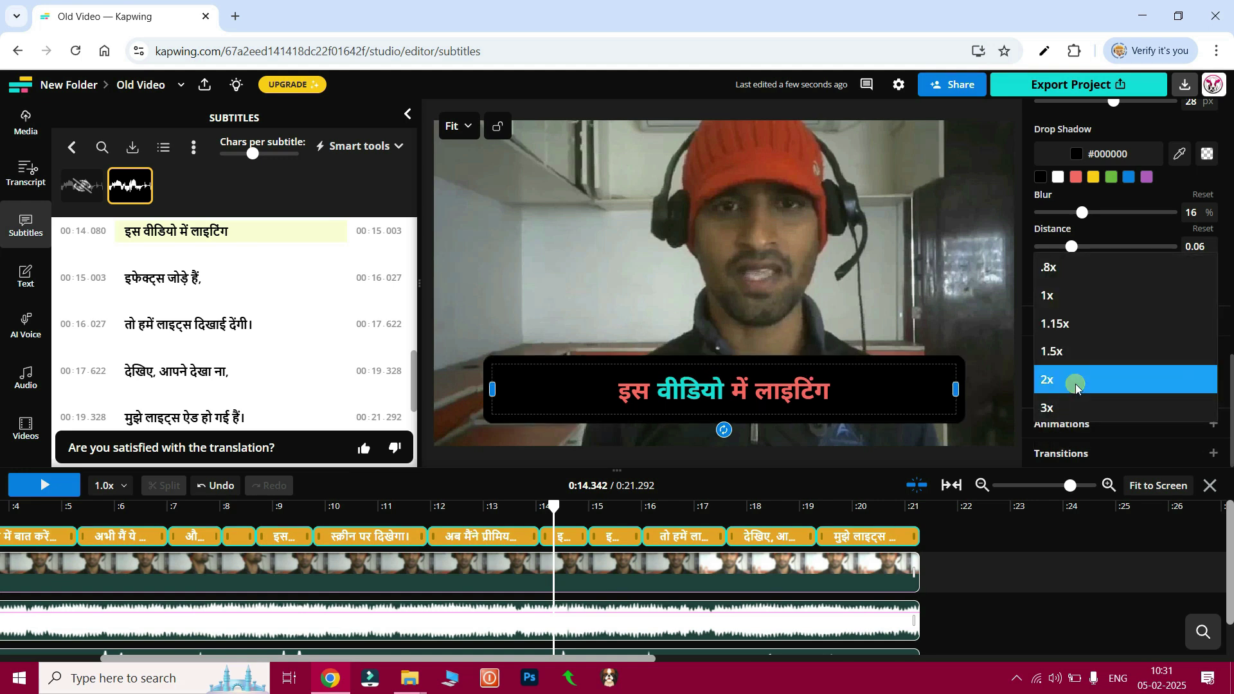
left_click(1067, 332)
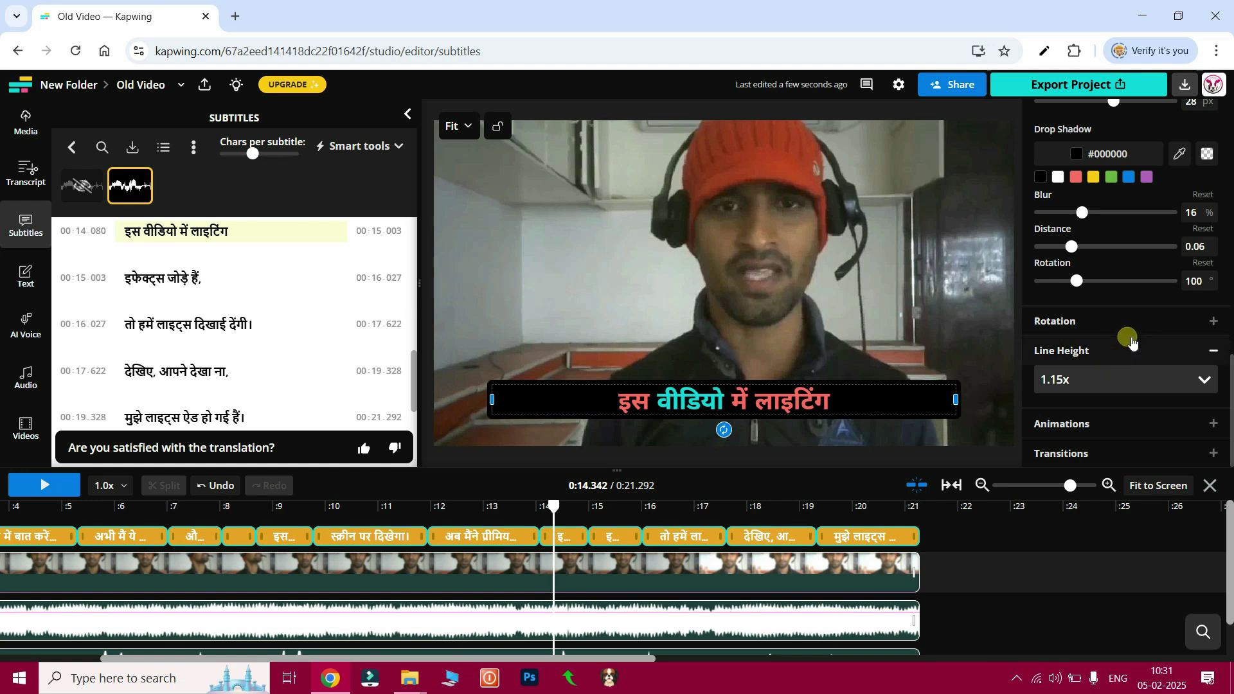
left_click(1122, 423)
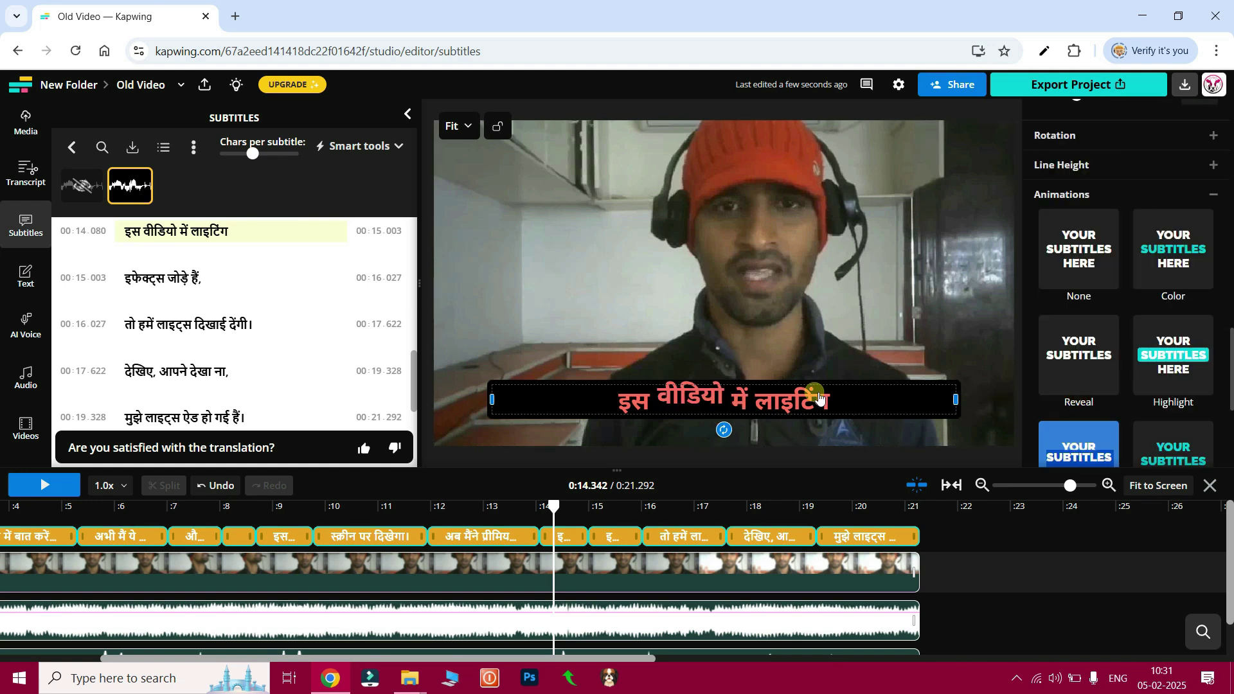
Apply the word-by-word Highlight animation to the subtitles and preview it
left_click(1097, 257)
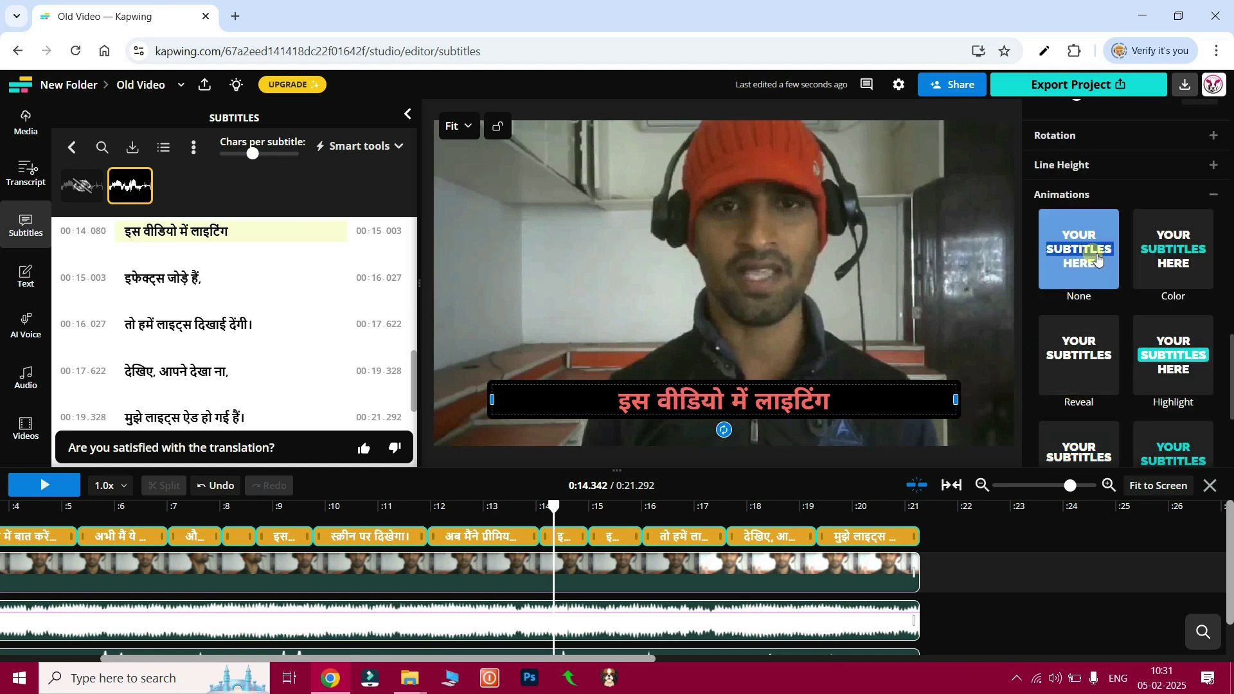
left_click(1087, 356)
left_click(1170, 359)
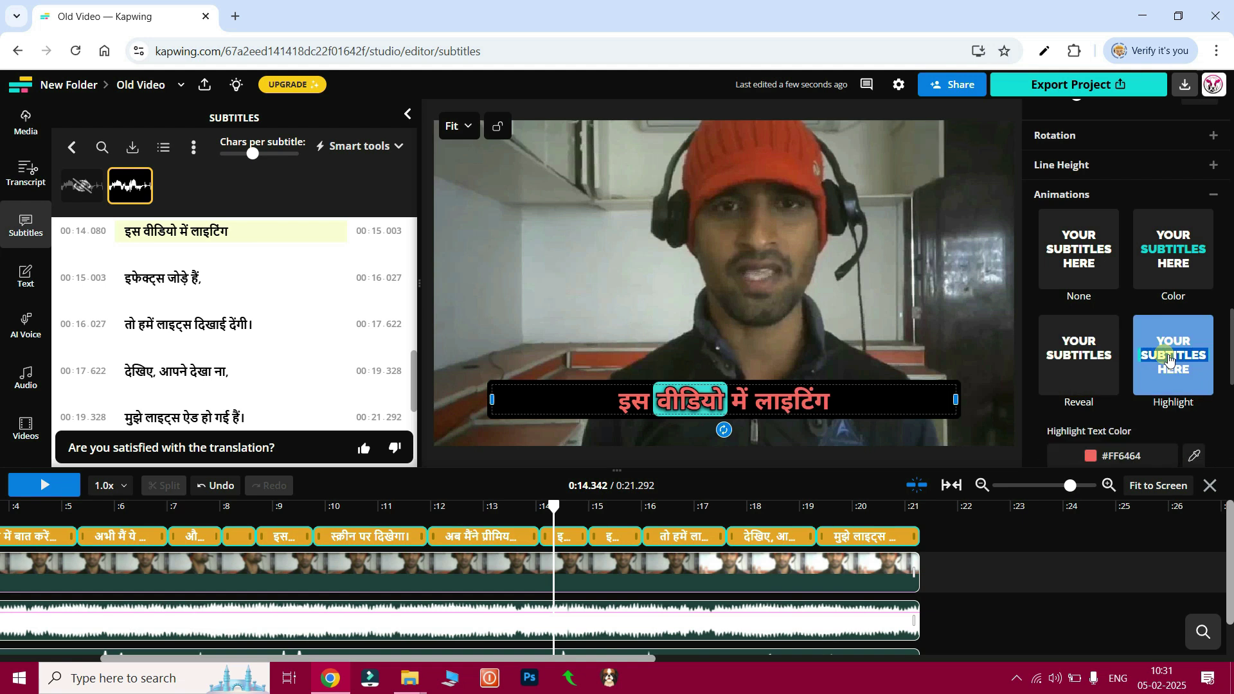
key("space")
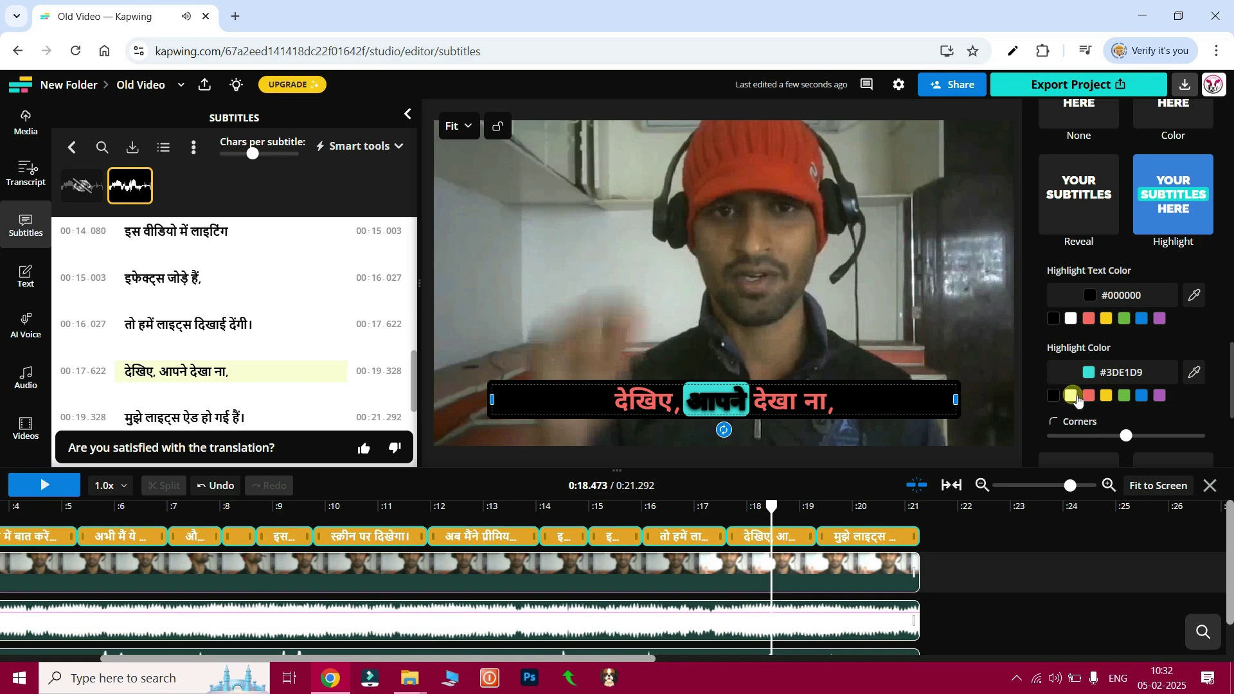
Set the highlight box to white and highlighted text to yellow, previewing from about 0:12
left_click(1071, 396)
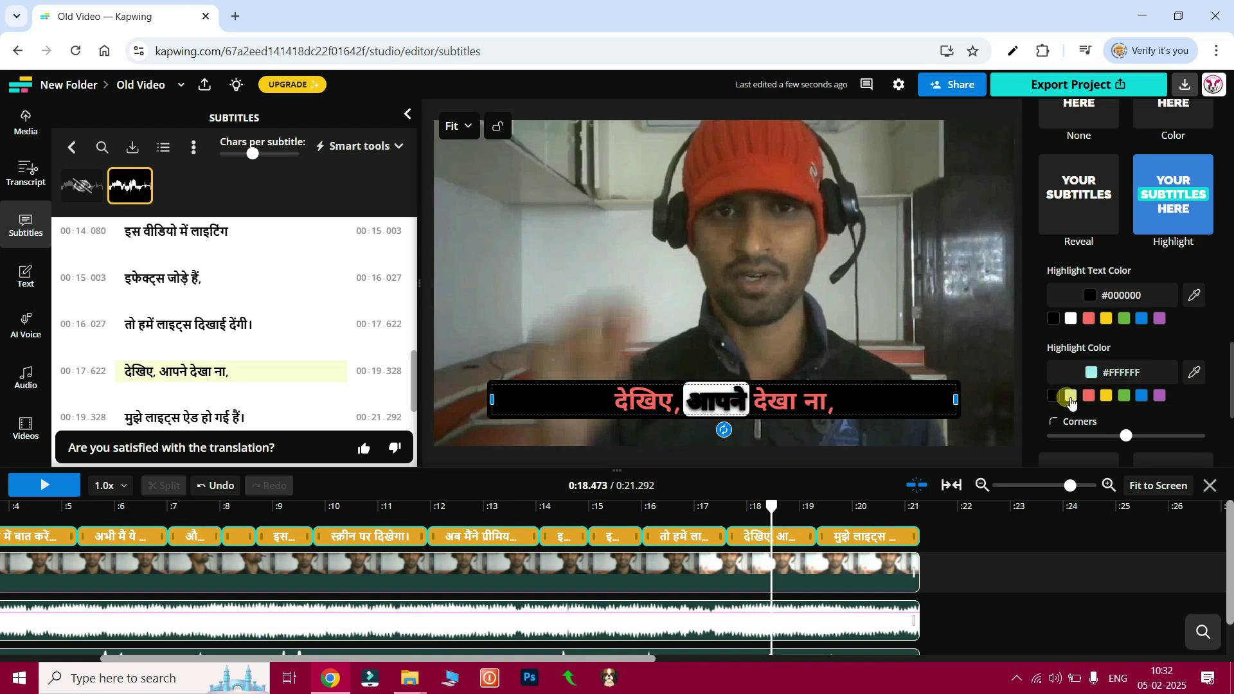
key("space")
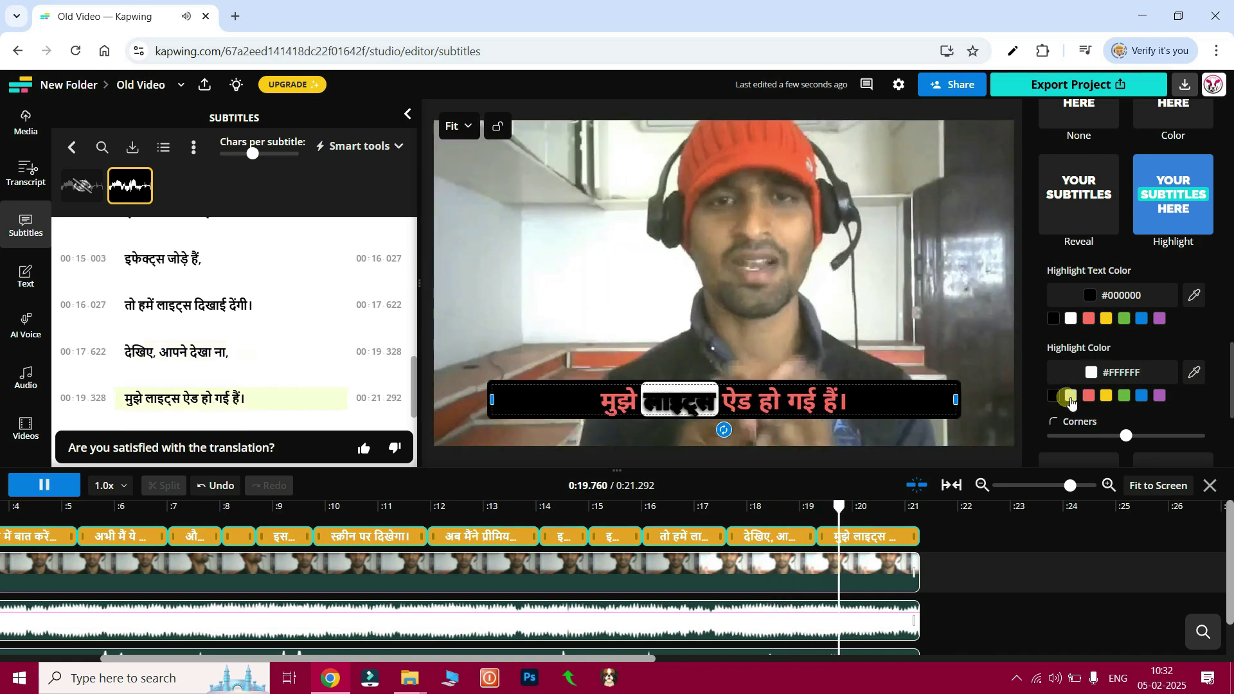
left_click(1107, 318)
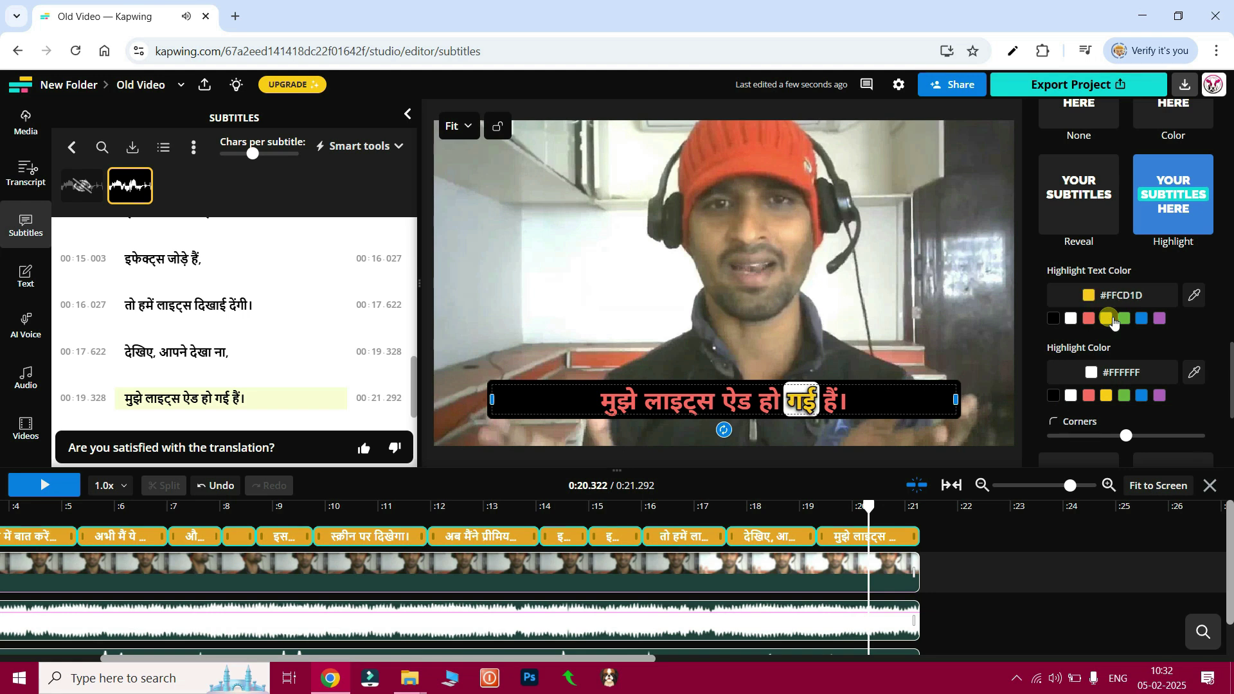
left_click(443, 505)
key("space")
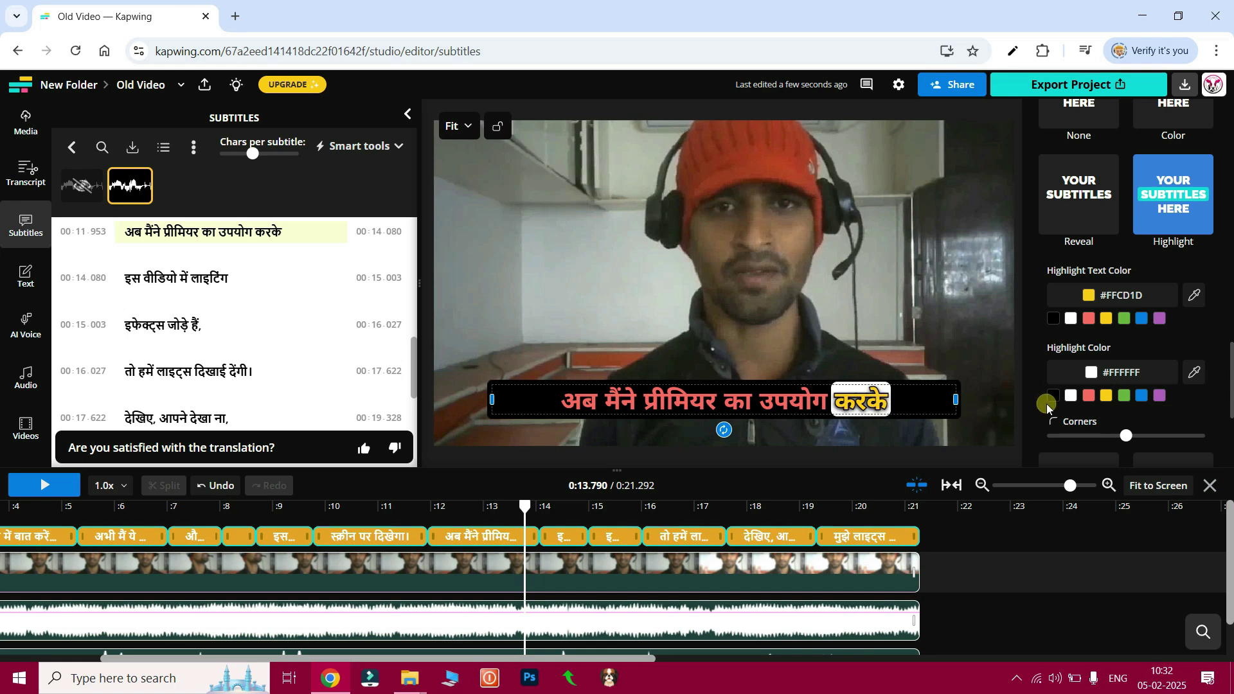
scroll(1134, 400, "down", 3)
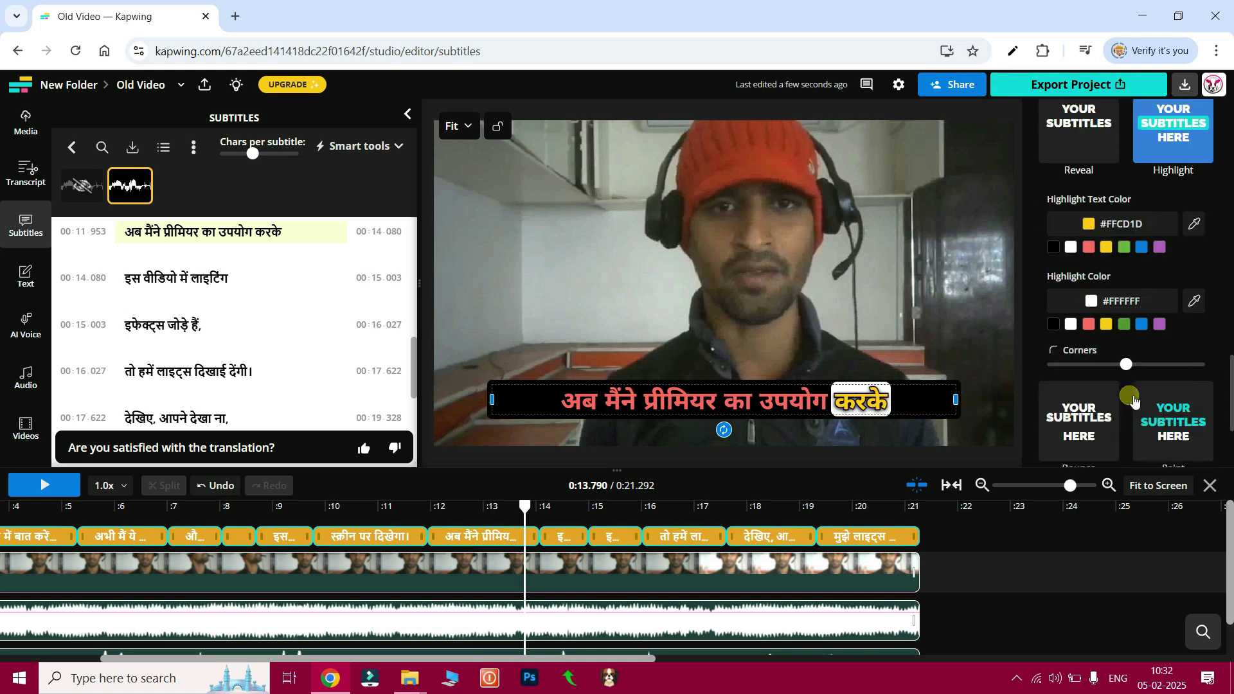
scroll(1151, 425, "down", 1)
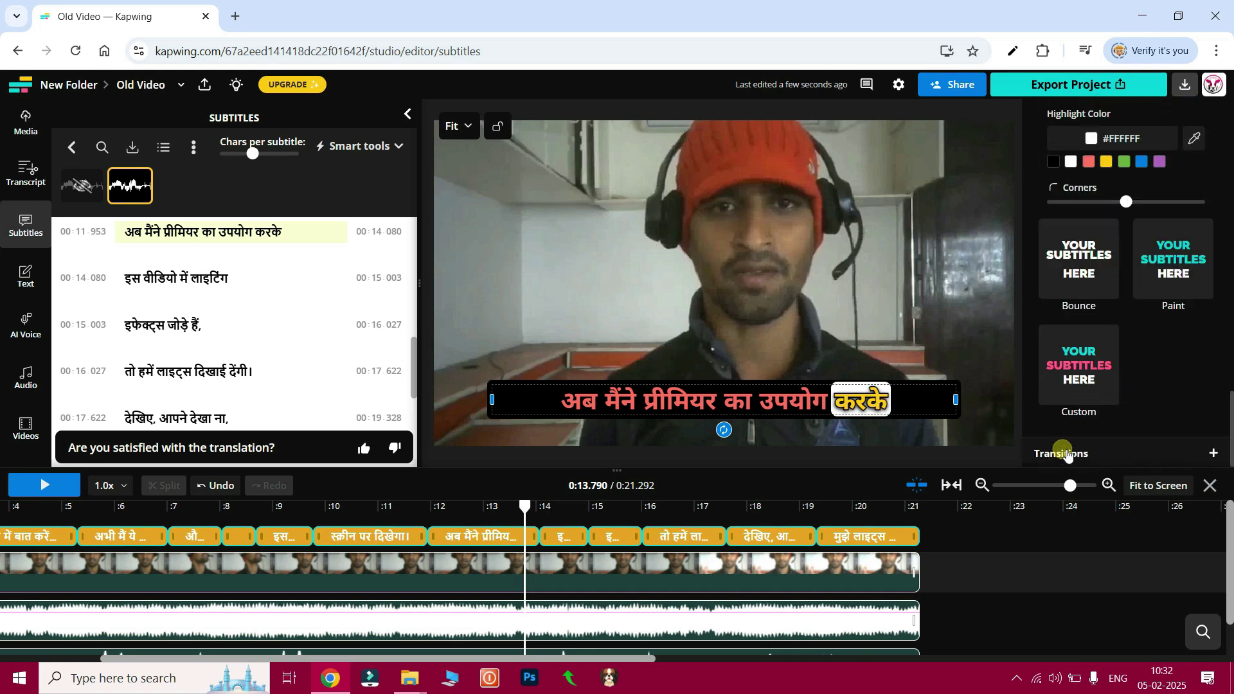
Apply the Pop transition to the subtitles, preview it, and bring up the MP4 export settings
scroll(1159, 425, "down", 1)
scroll(1159, 424, "down", 3)
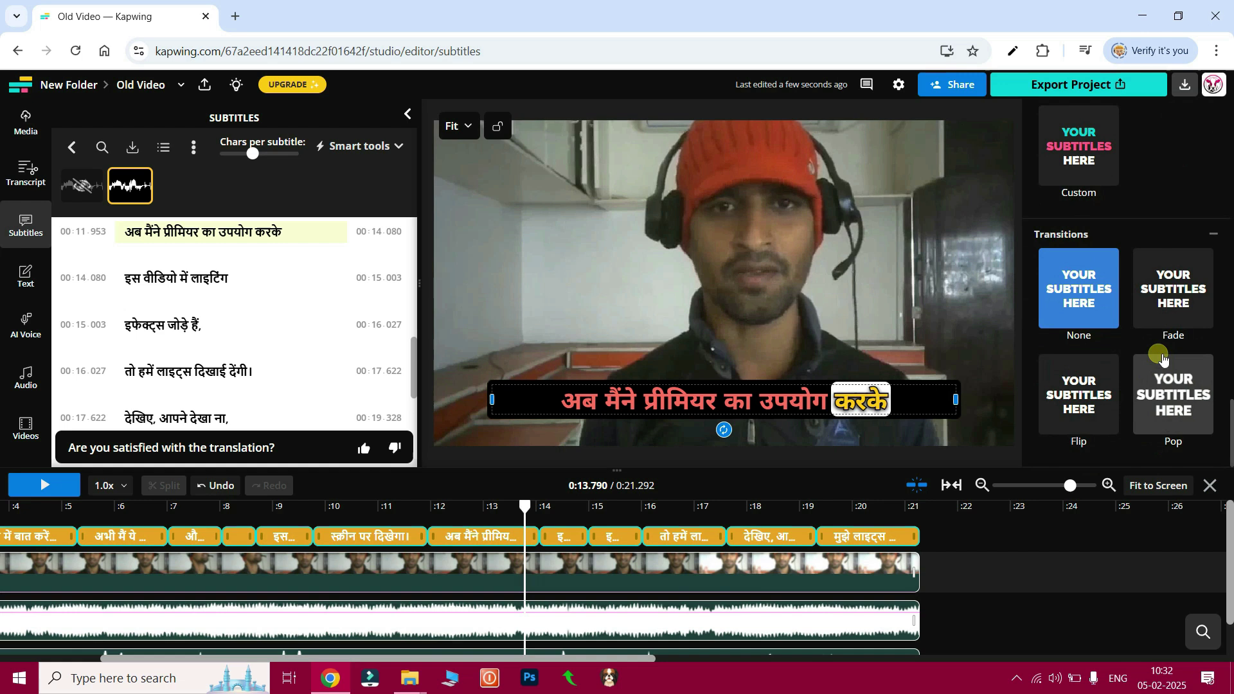
double_click(1169, 399)
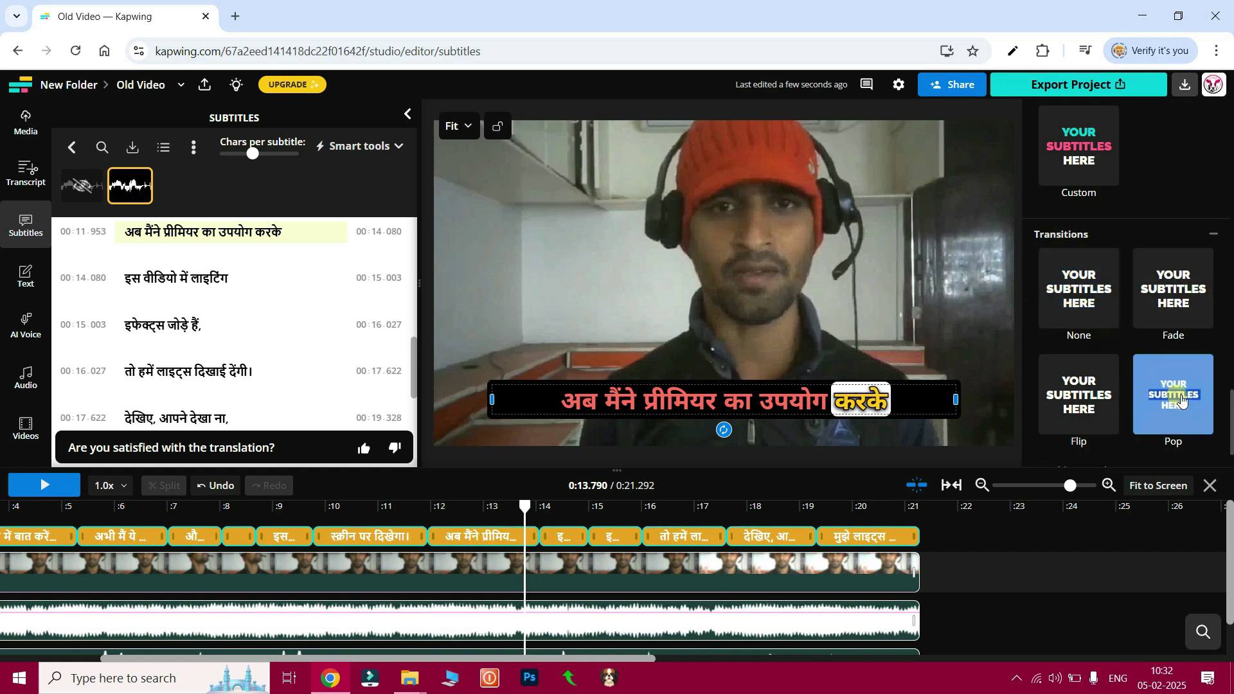
key("space")
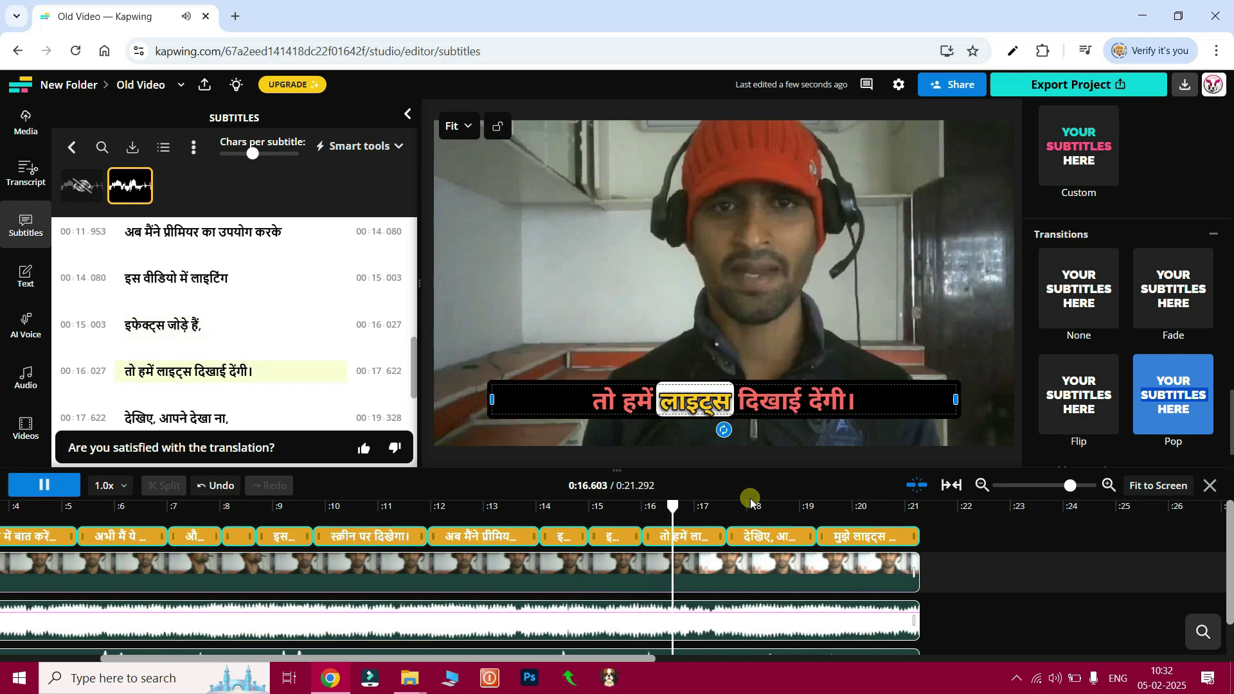
key("space")
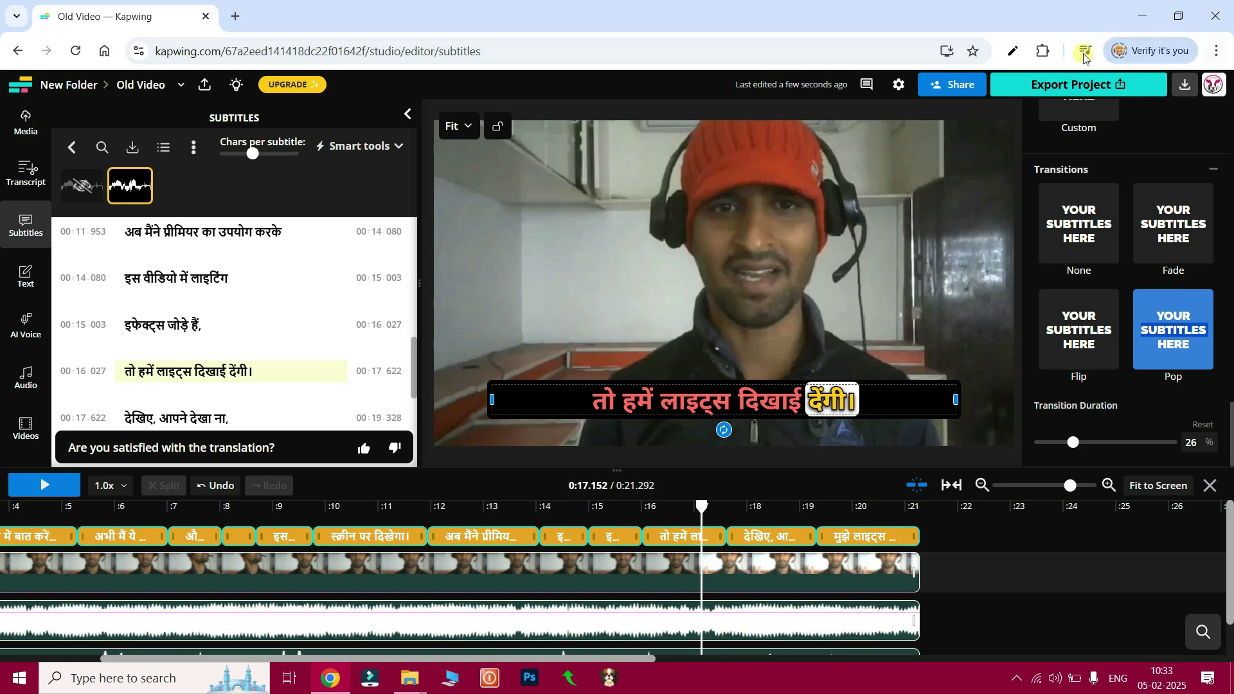
left_click(1082, 86)
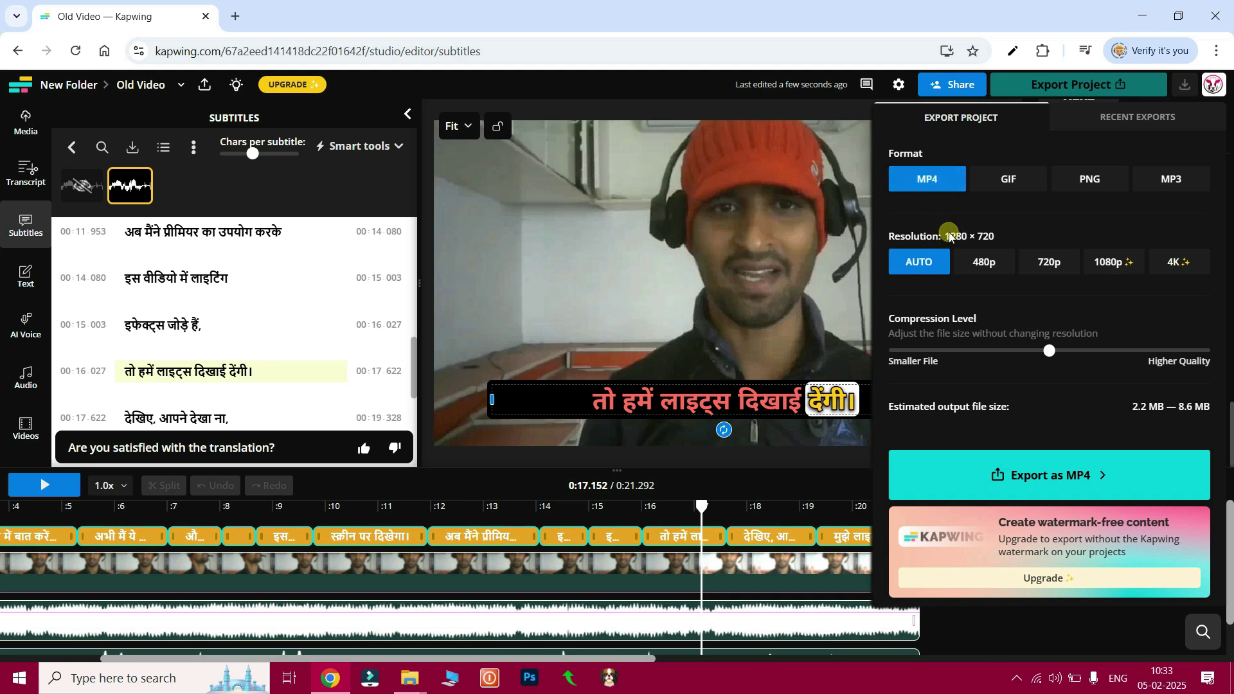
Export Old Video V1 as MP4 at auto 1280 × 720, download it, and show the file in its folder
left_click(916, 265)
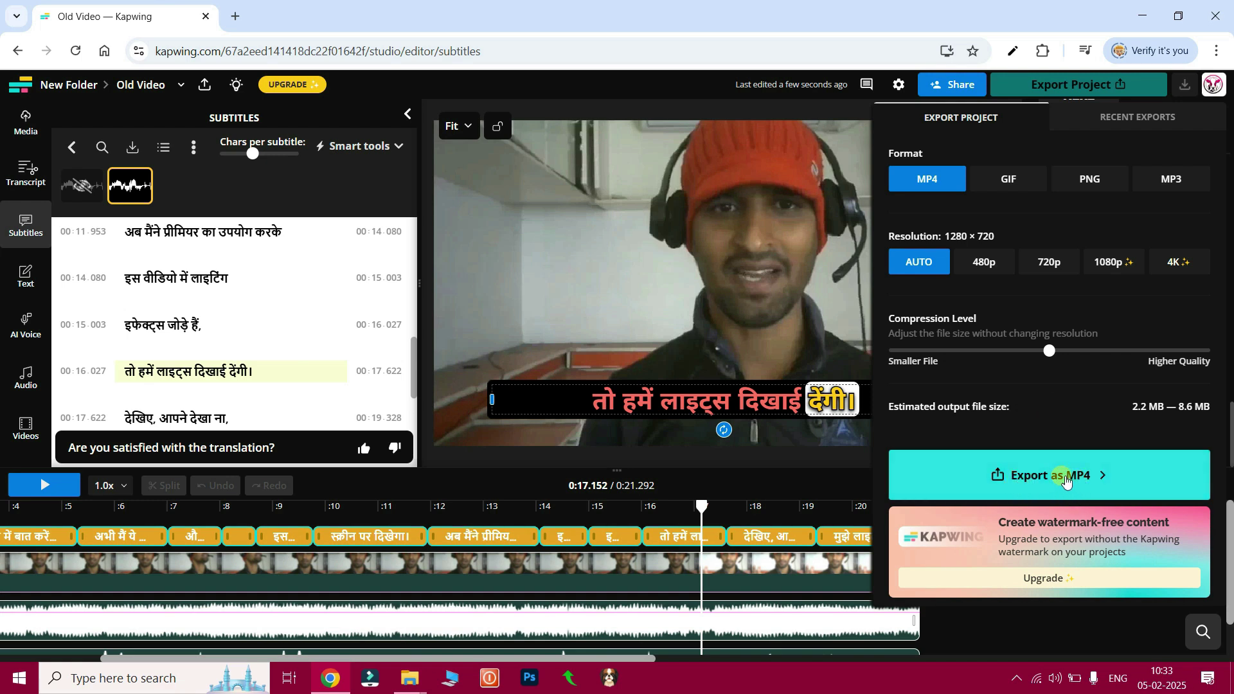
left_click(1068, 479)
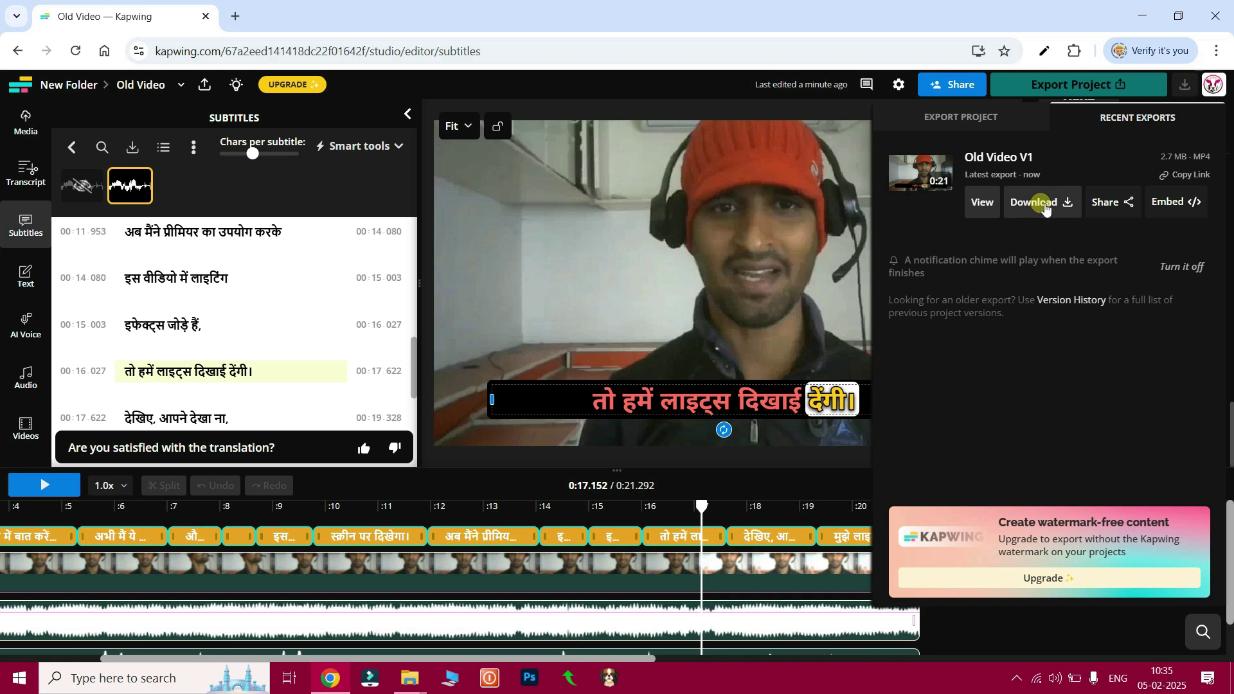
left_click(1067, 205)
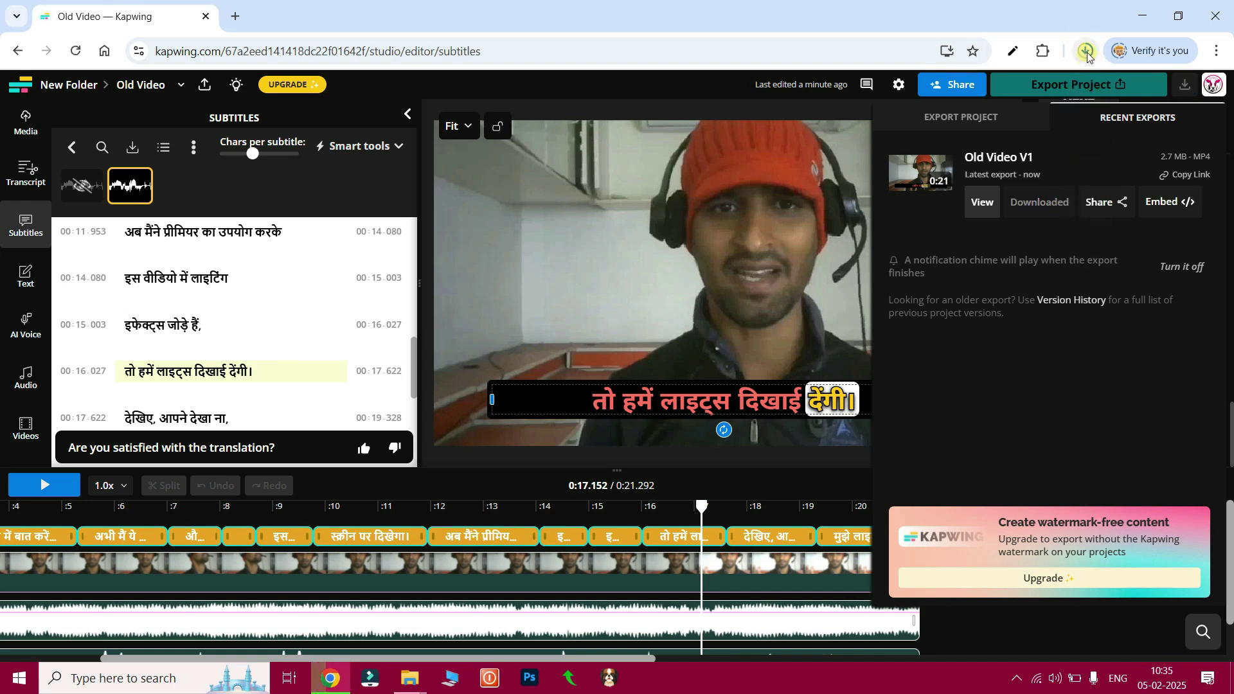
left_click(1086, 51)
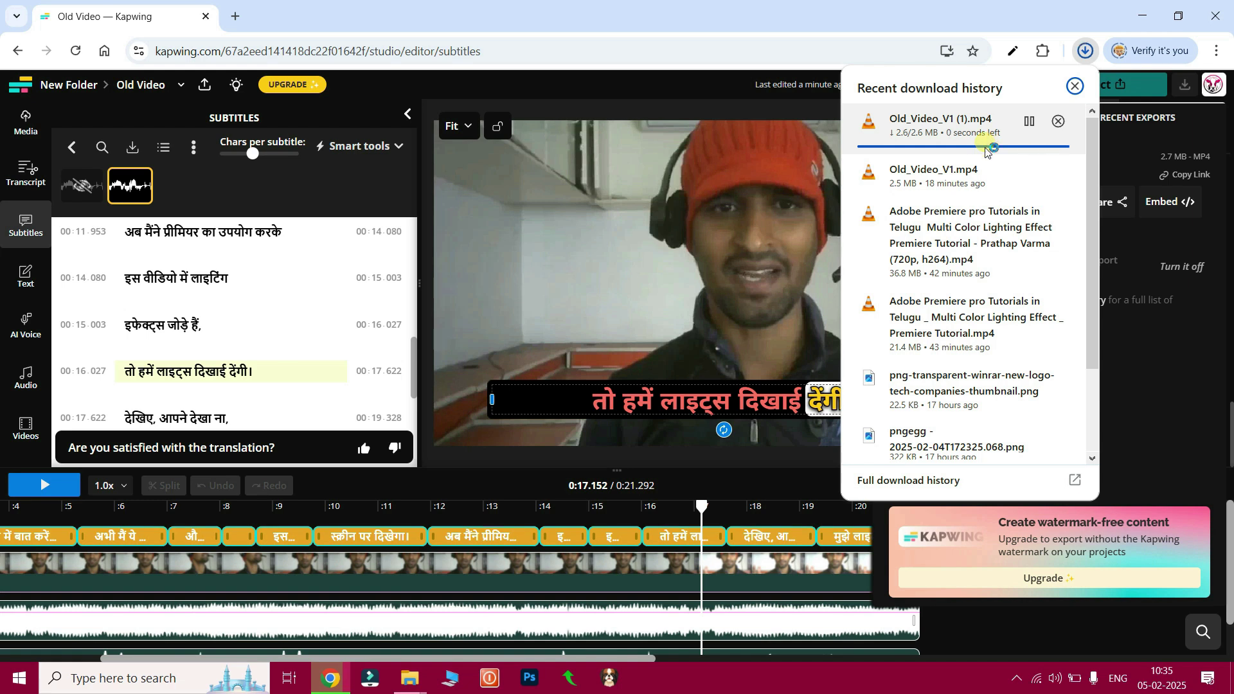
left_click(1031, 122)
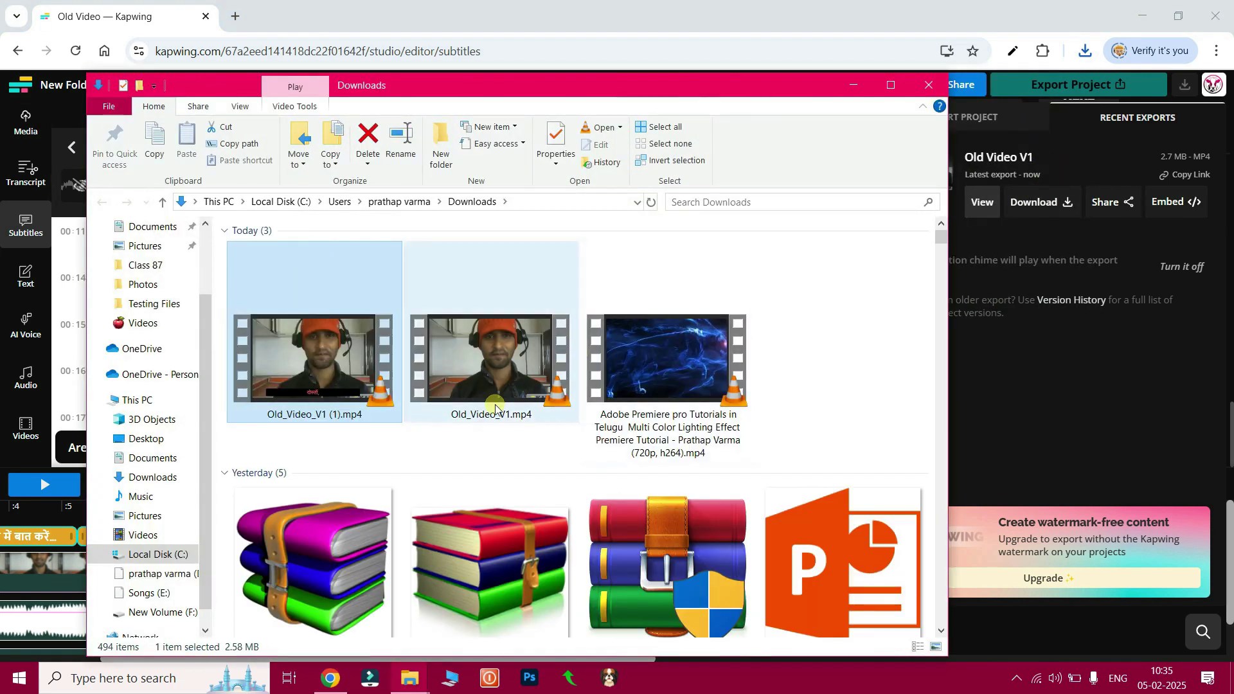
Play Old_Video_V1 (1).mp4 in VLC to check the highlighted Hindi subtitles, then reopen Kapwing's upgrade options
double_click(365, 385)
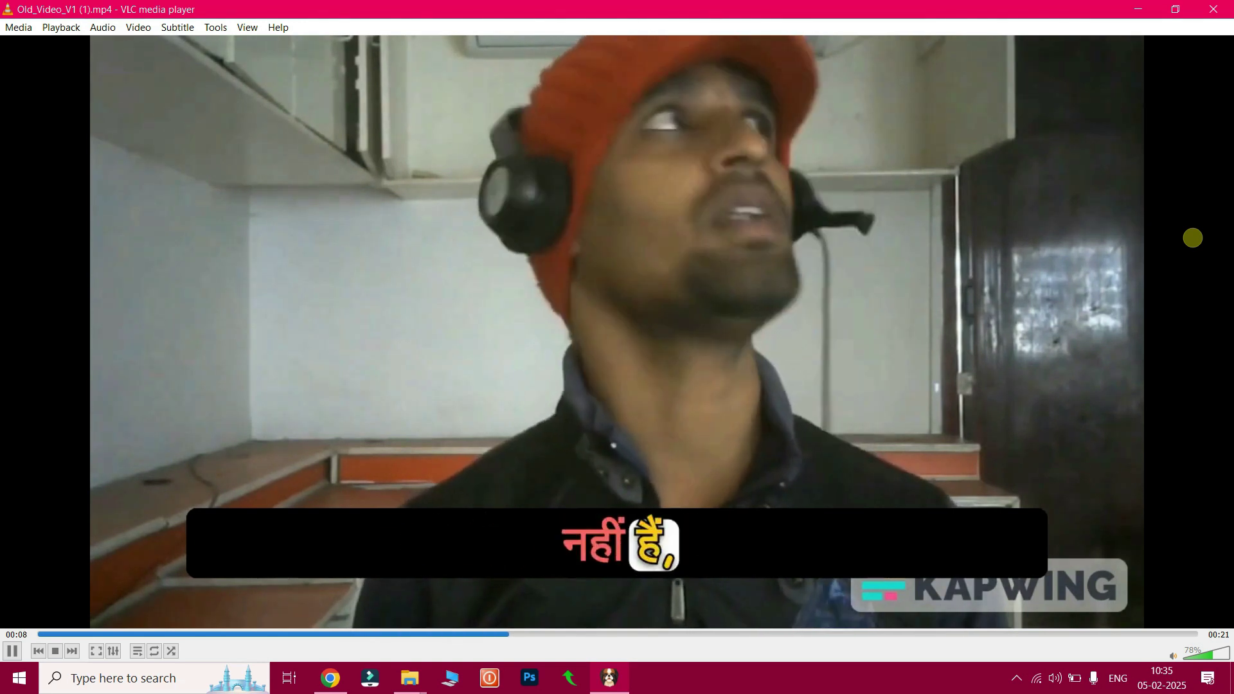
key("space")
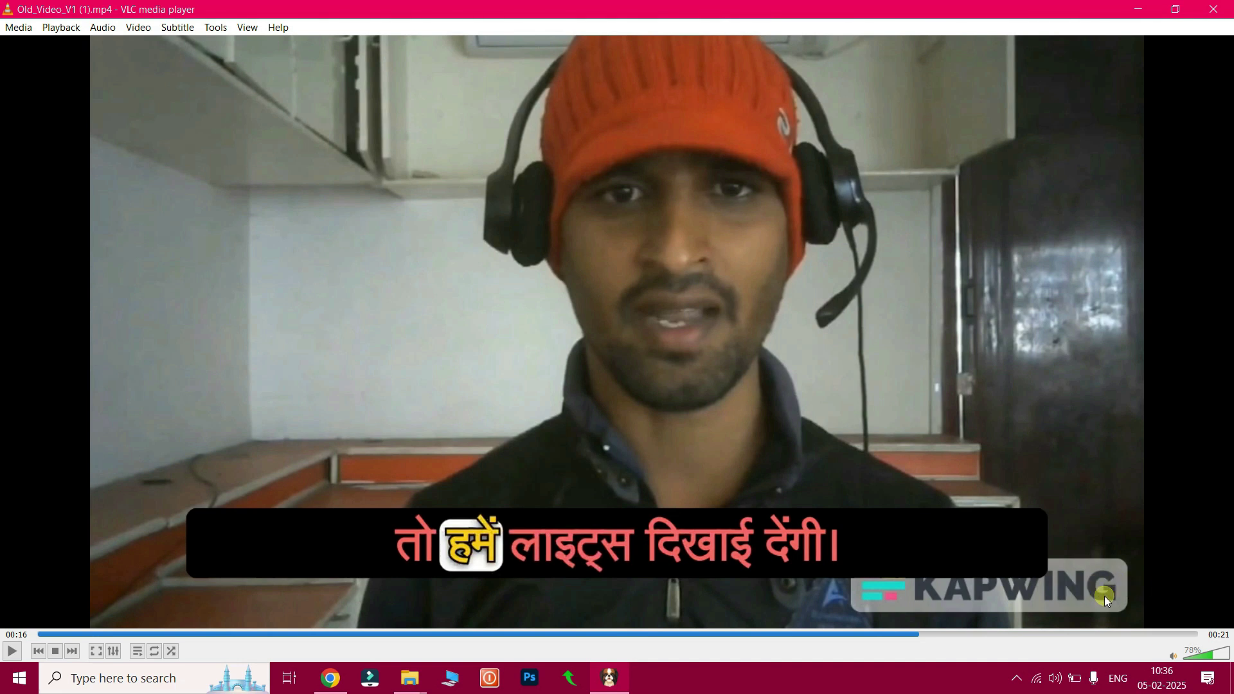
key("alt+Tab")
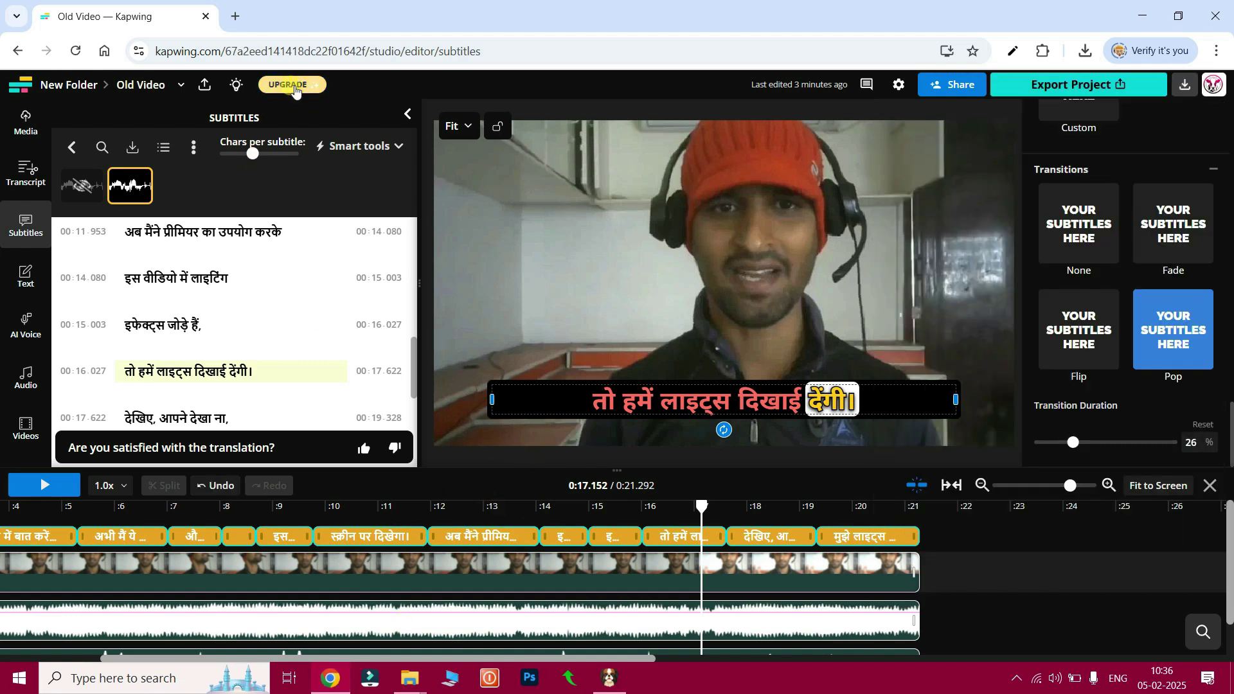
left_click(295, 90)
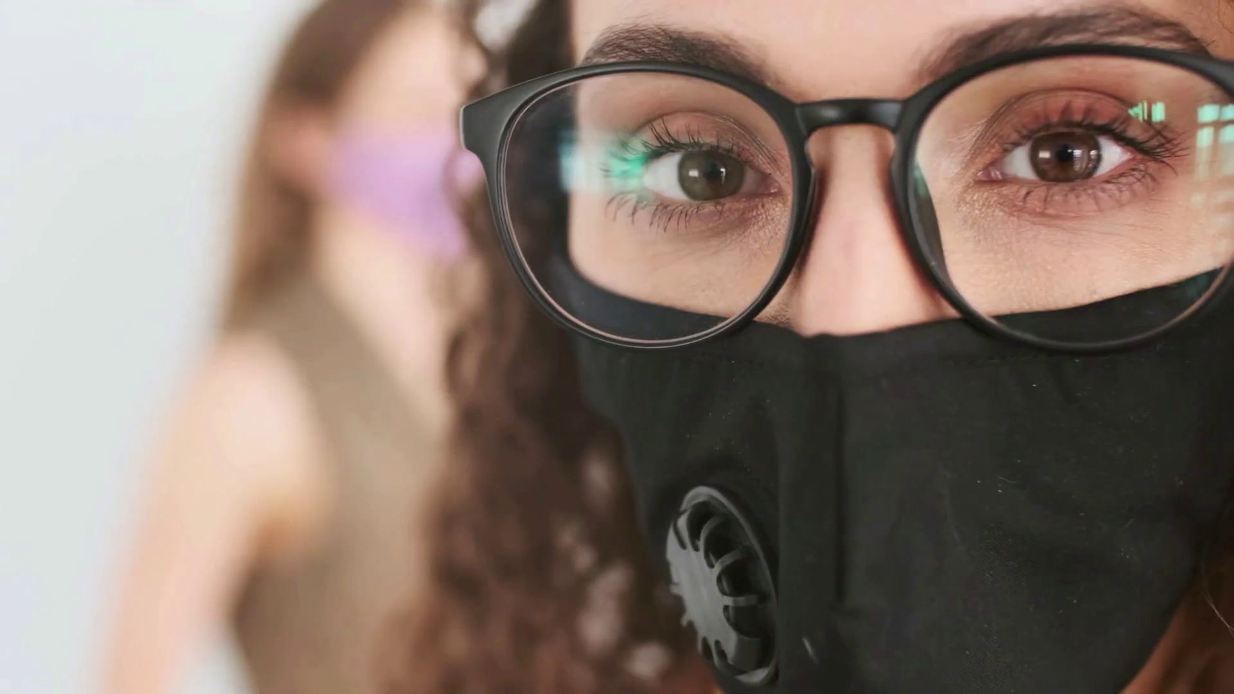